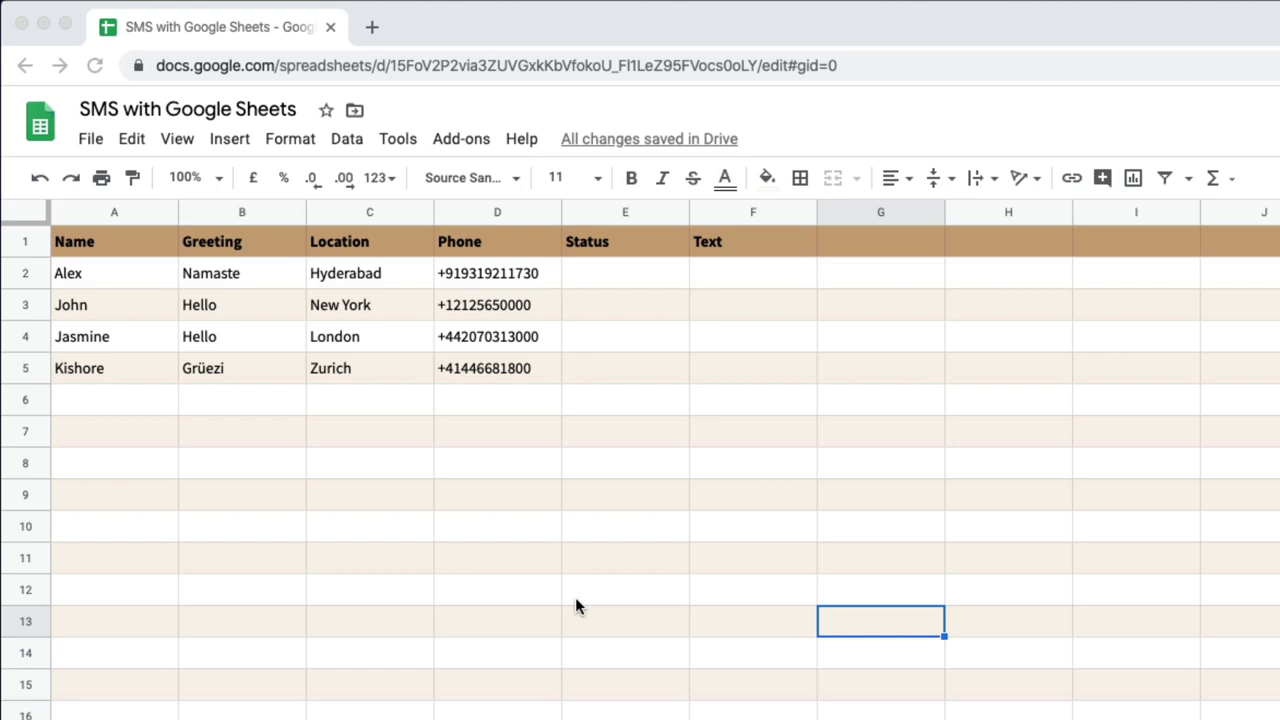
Enter the template 'Greeting Name, we'll be in your Location next week…' in C8, ending with 'Thanks!'
{"action": "left_click", "coordinate": [362, 468]}
{"action": "type", "text": "Greeting Name, "}
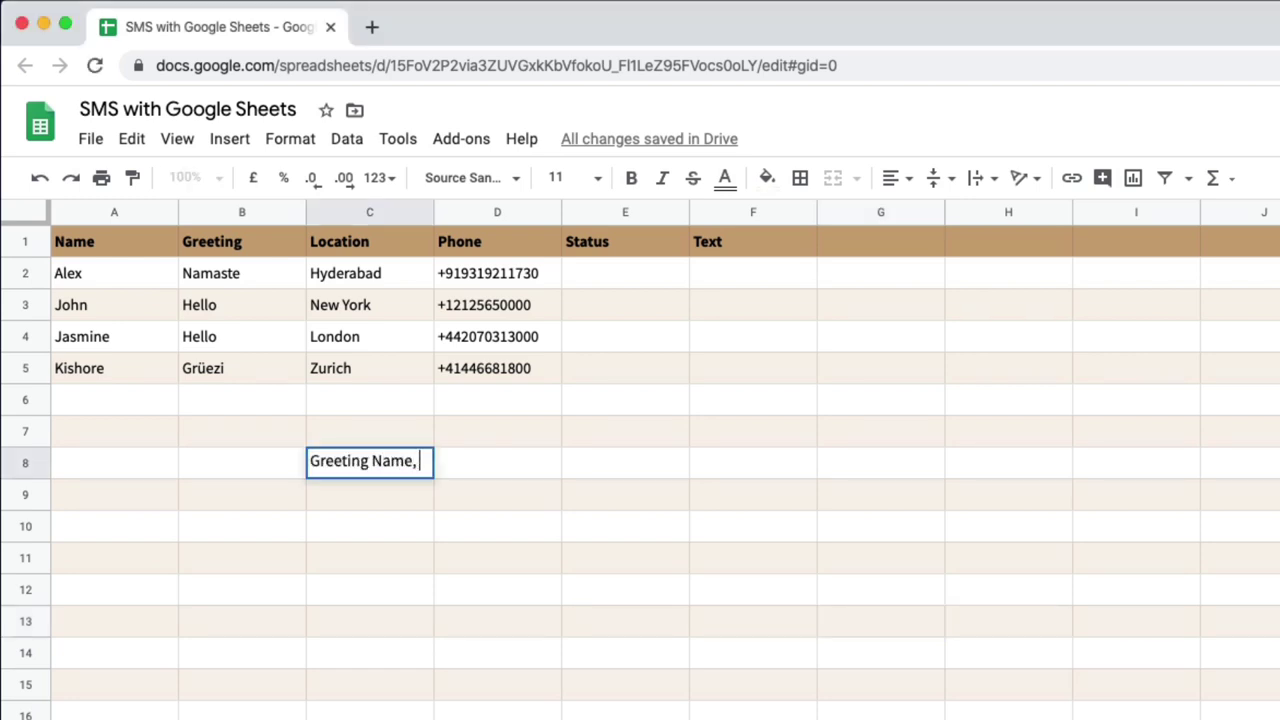
{"action": "type", "text": "we'll be in your Location next we"}
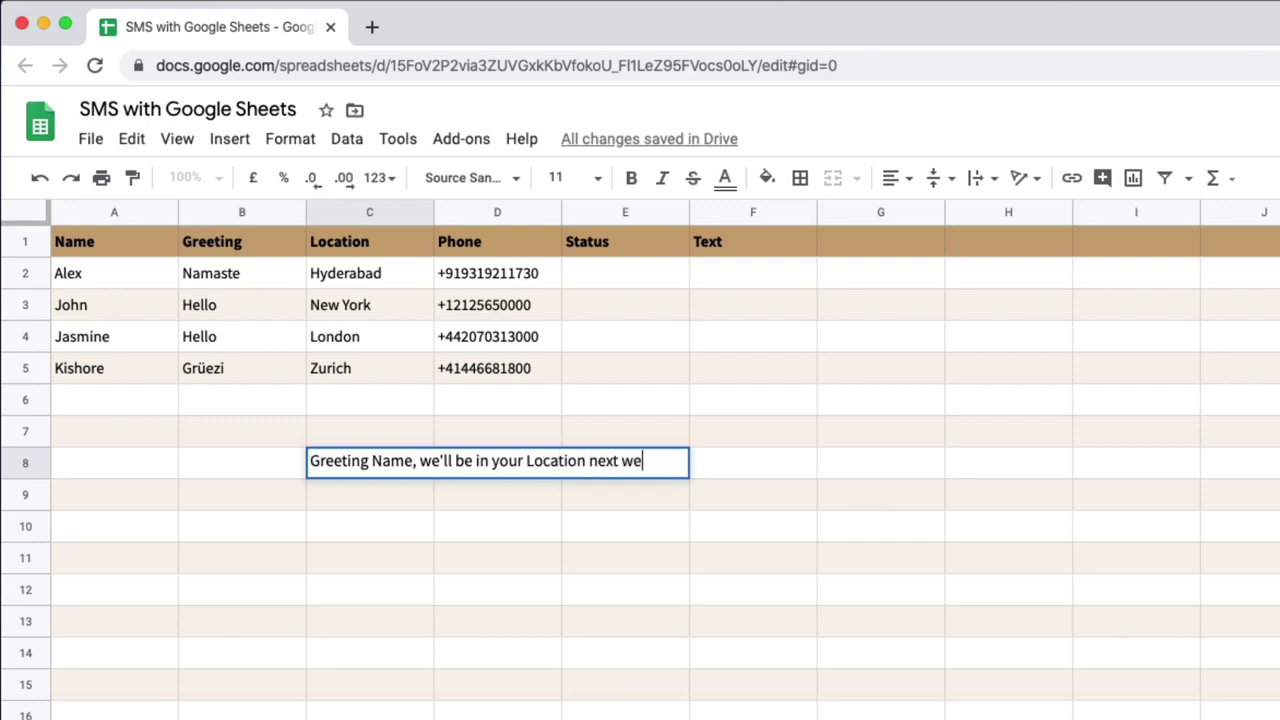
{"action": "type", "text": "ek. Let me know if you "}
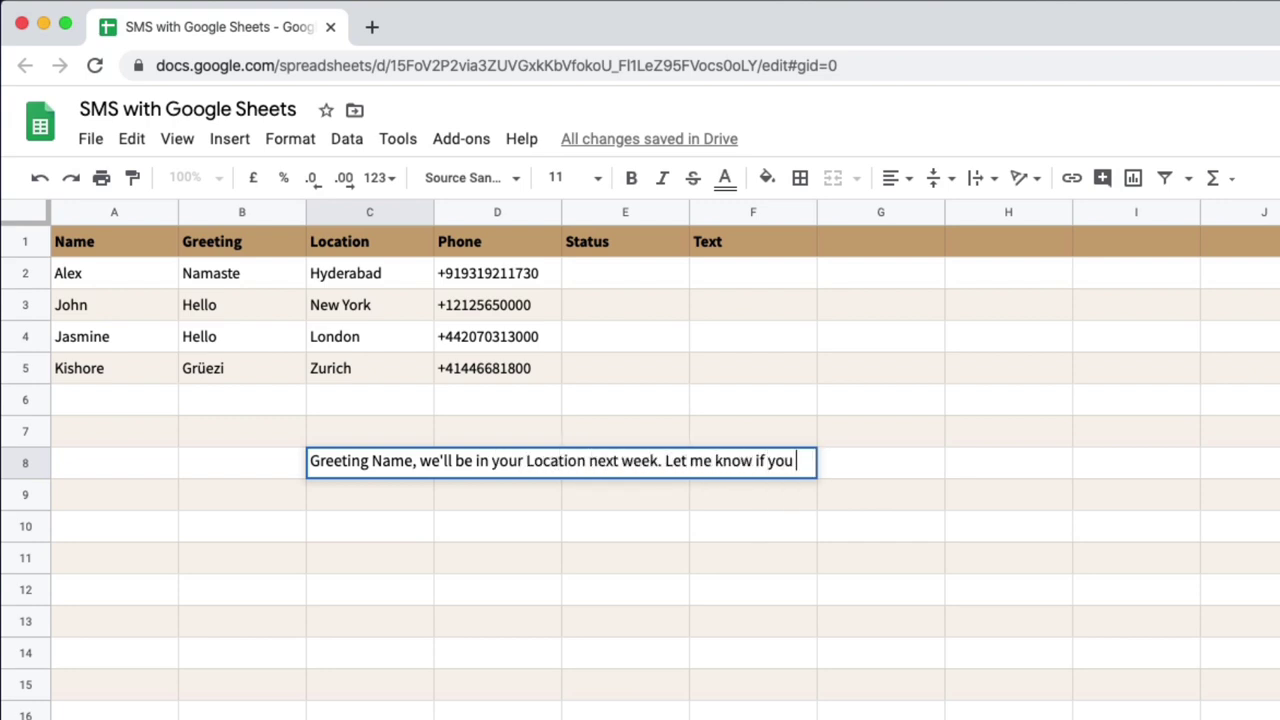
{"action": "type", "text": "would like to setup a meeting. Thaks"}
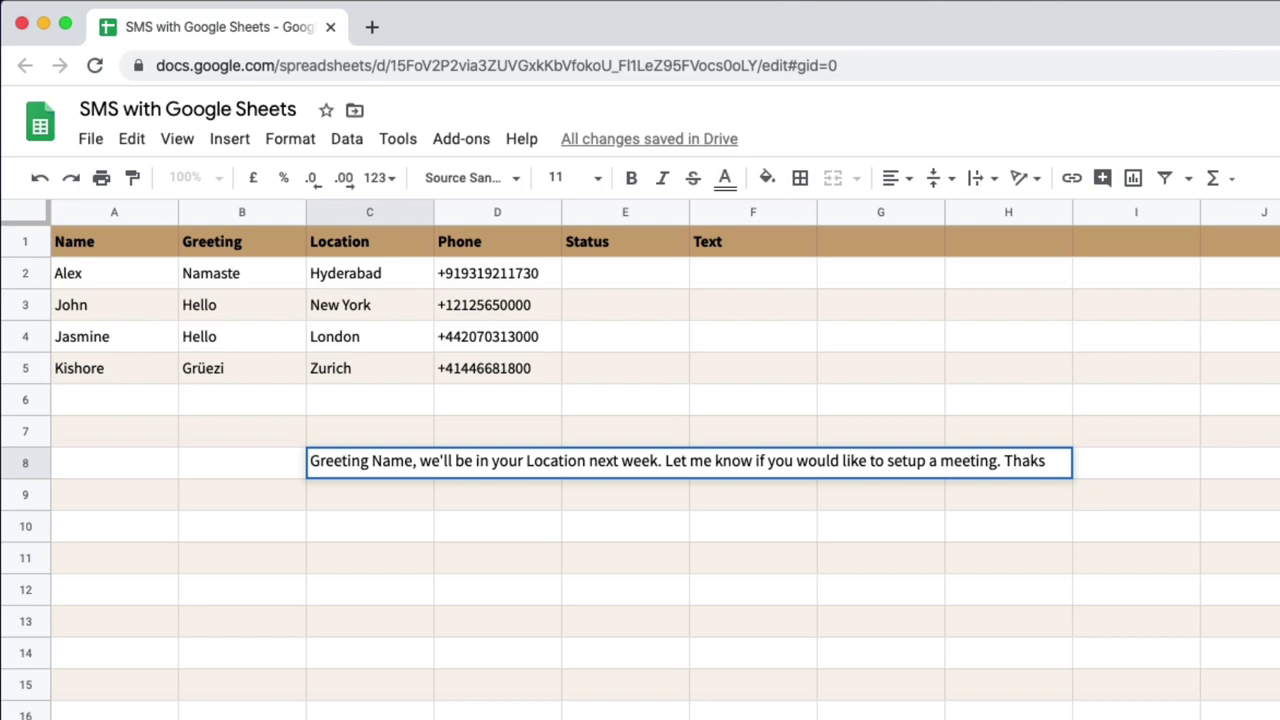
{"action": "key", "text": "BackSpace"}
{"action": "key", "text": "BackSpace"}
{"action": "type", "text": "nks!"}
{"action": "key", "text": "Return"}
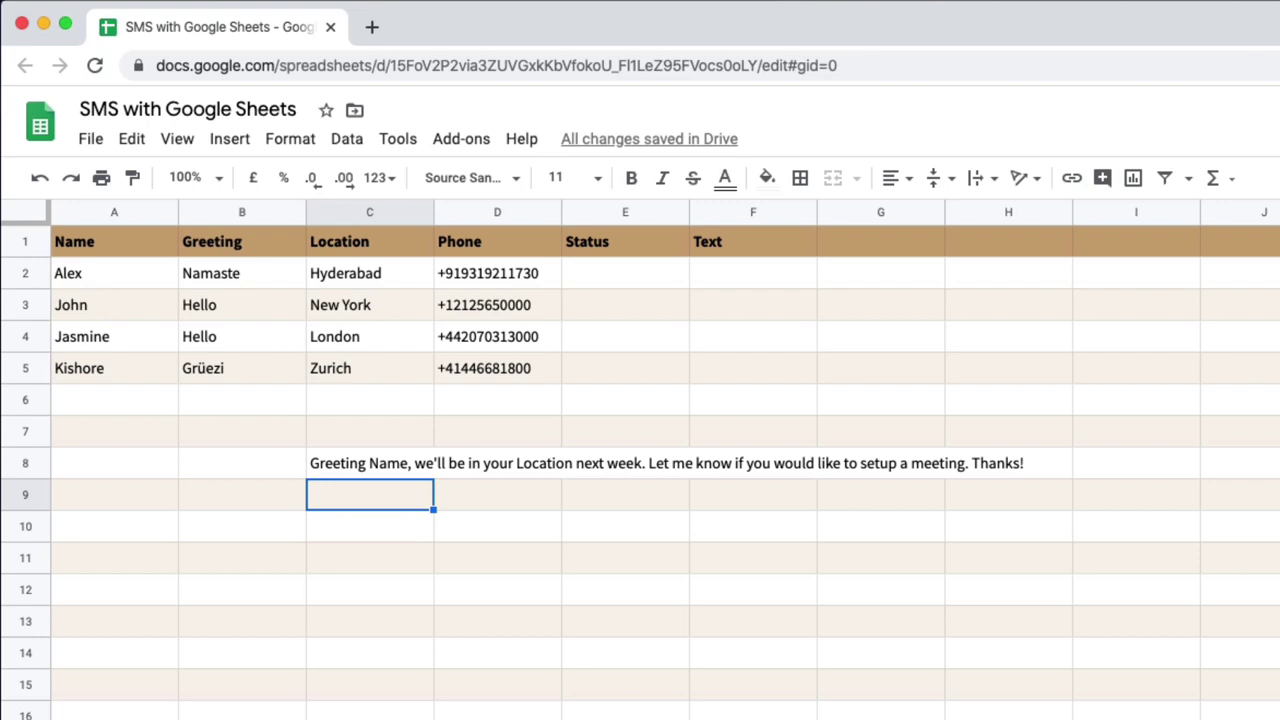
Enter the =B2&" "&A2&", we'll be in "&C2&… message formula in F2 and fill it down to F5
{"action": "left_click", "coordinate": [735, 290]}
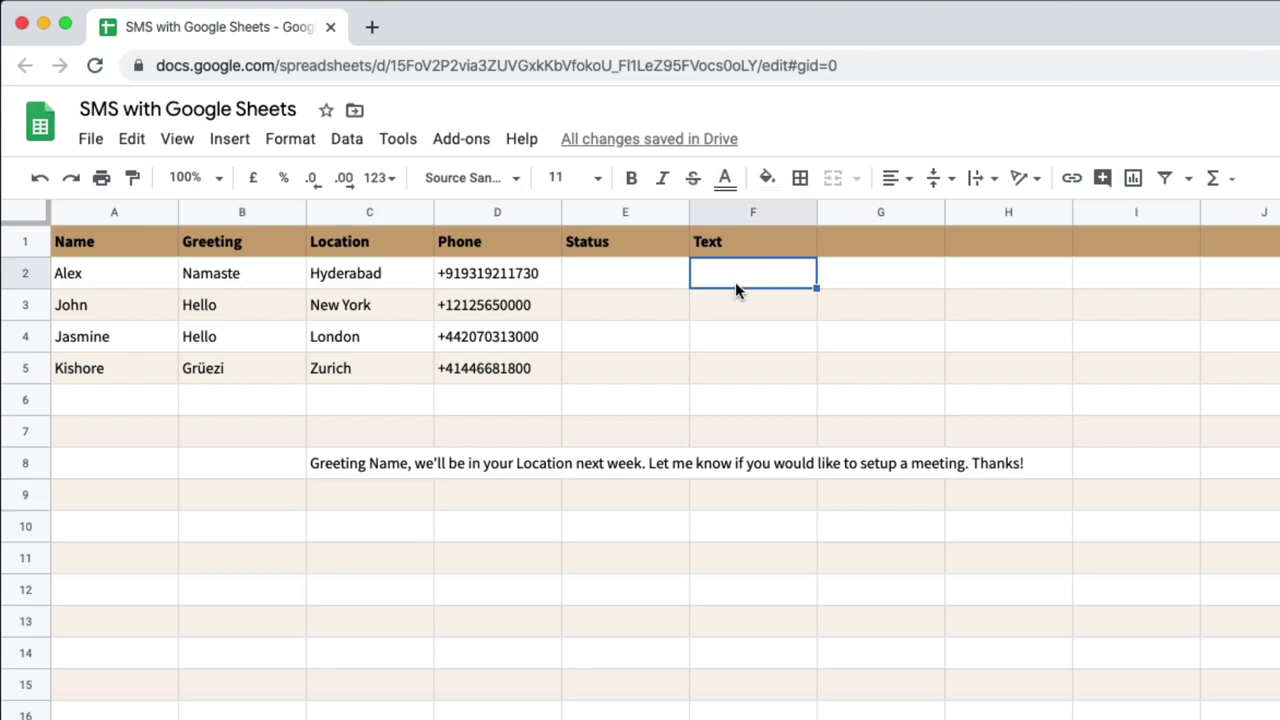
{"action": "type", "text": "="}
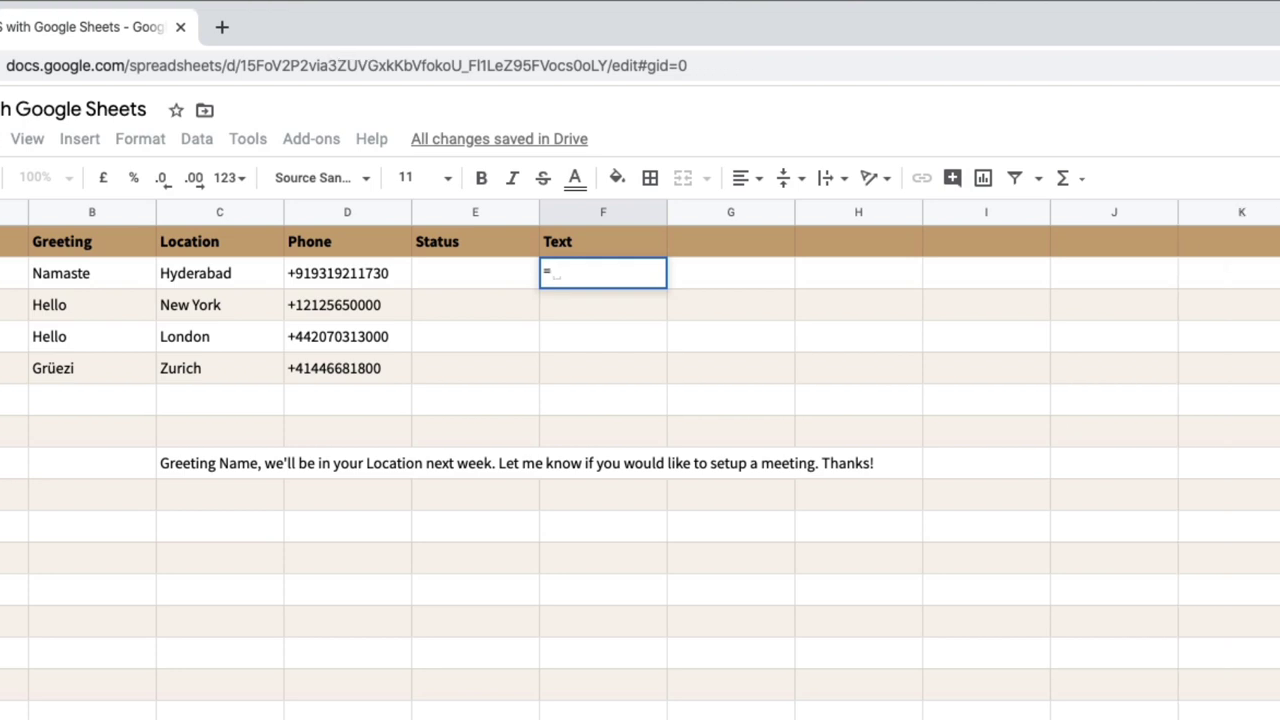
{"action": "type", "text": "A"}
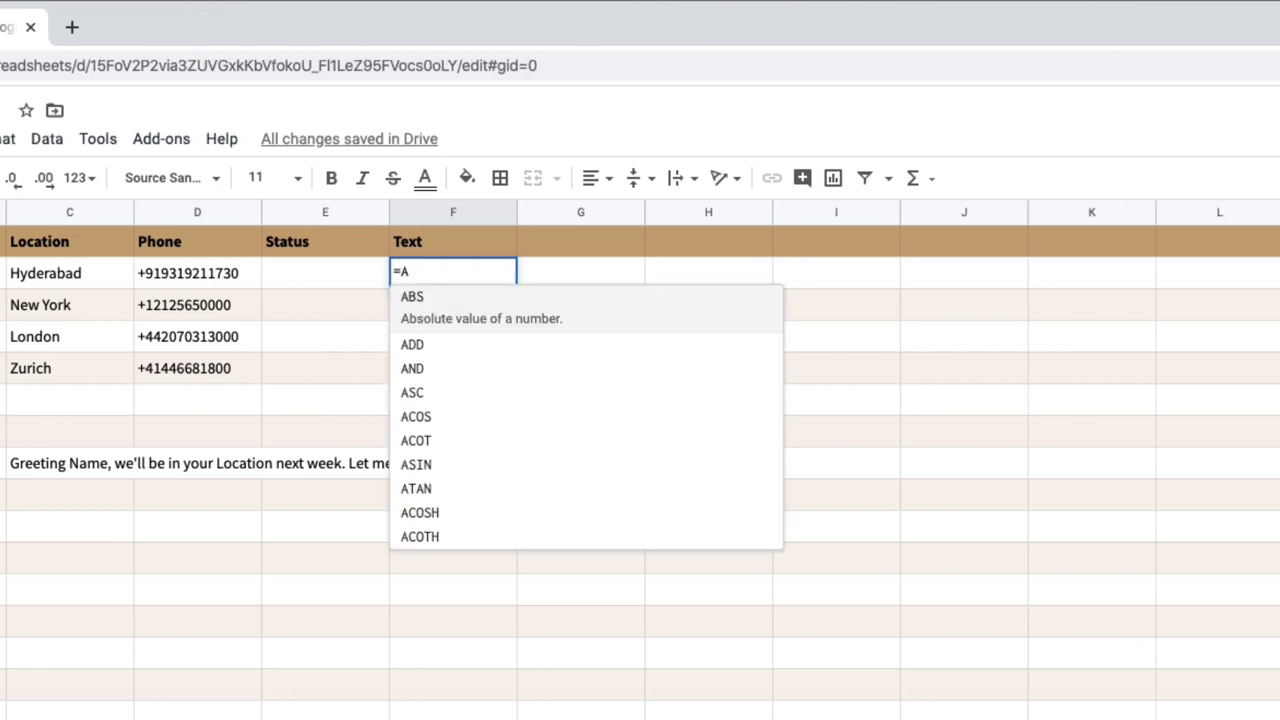
{"action": "type", "text": "2"}
{"action": "key", "text": "BackSpace"}
{"action": "key", "text": "BackSpace"}
{"action": "type", "text": "B2&\" \"&"}
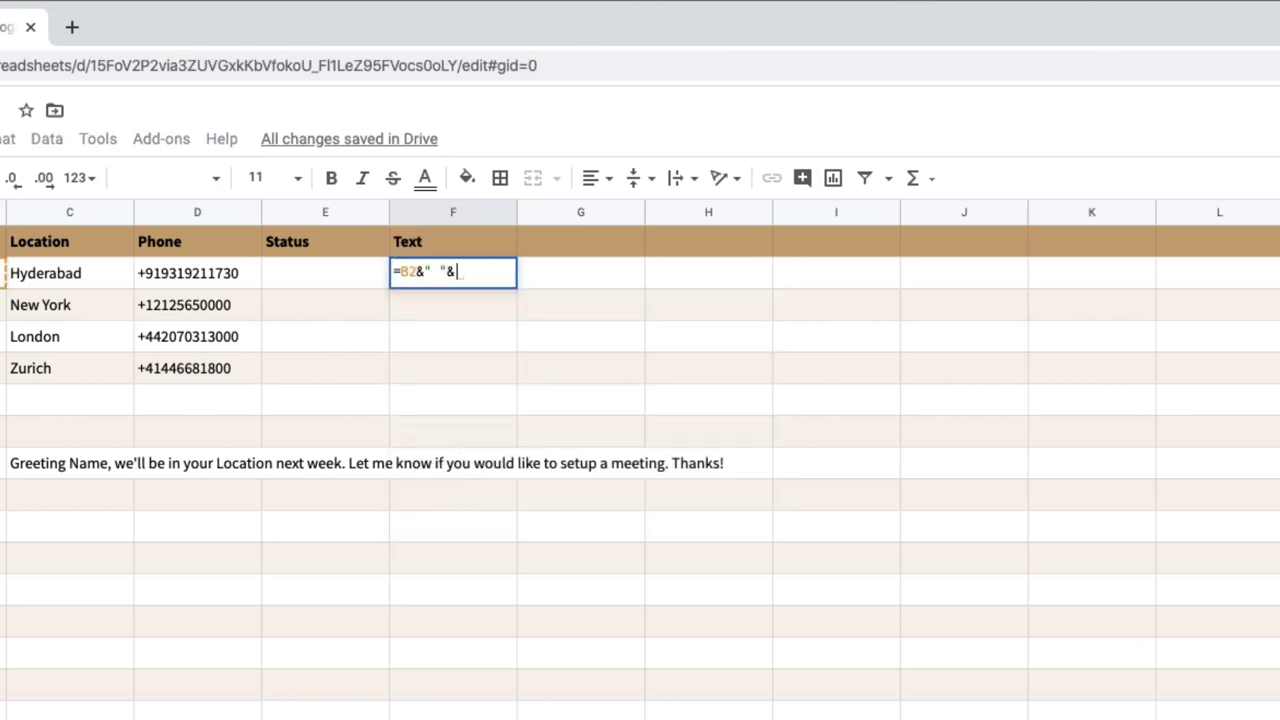
{"action": "type", "text": "A2&\", we'll be in"}
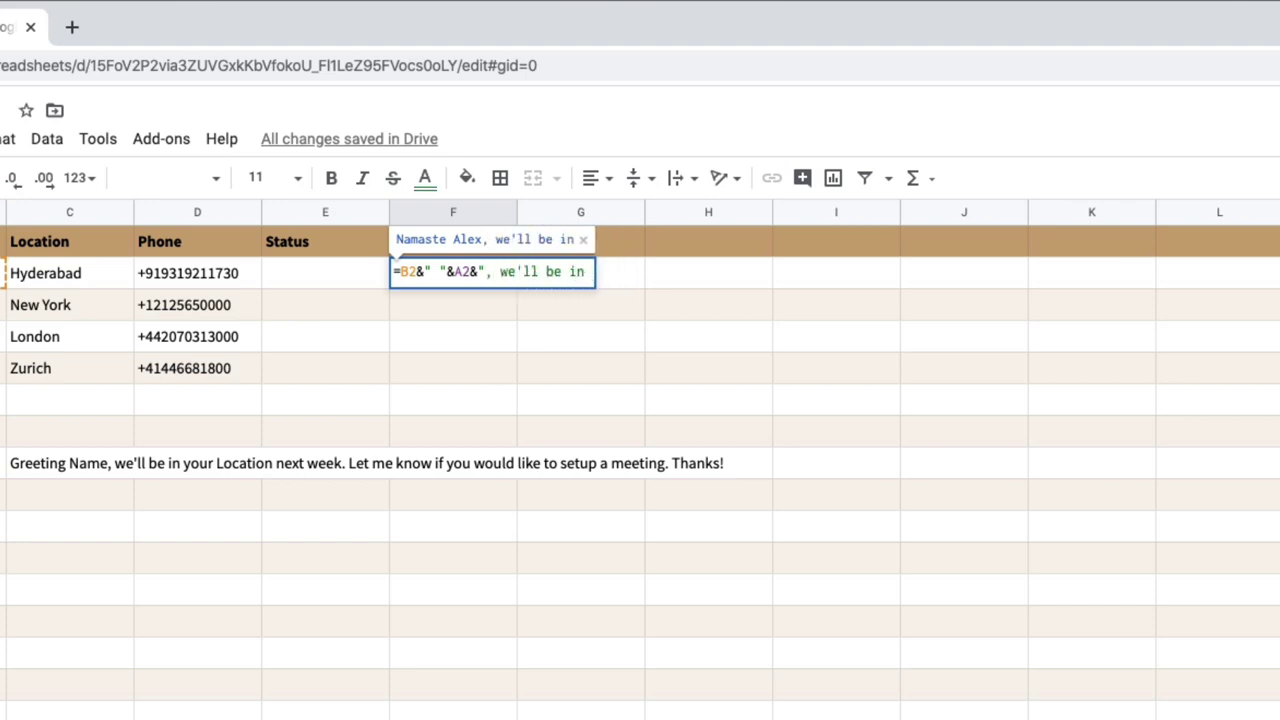
{"action": "type", "text": " \"&C2&\" next week. Let me know if"}
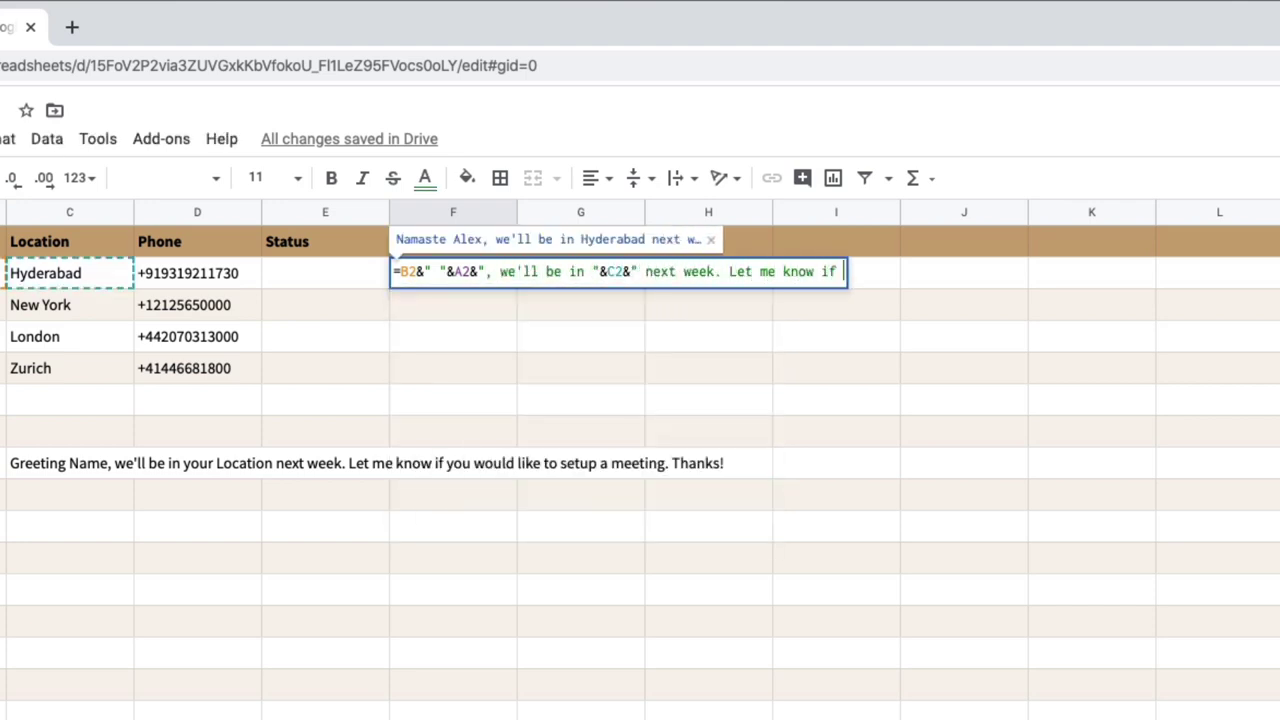
{"action": "type", "text": " you would like to setup a meeting. Thanks!\""}
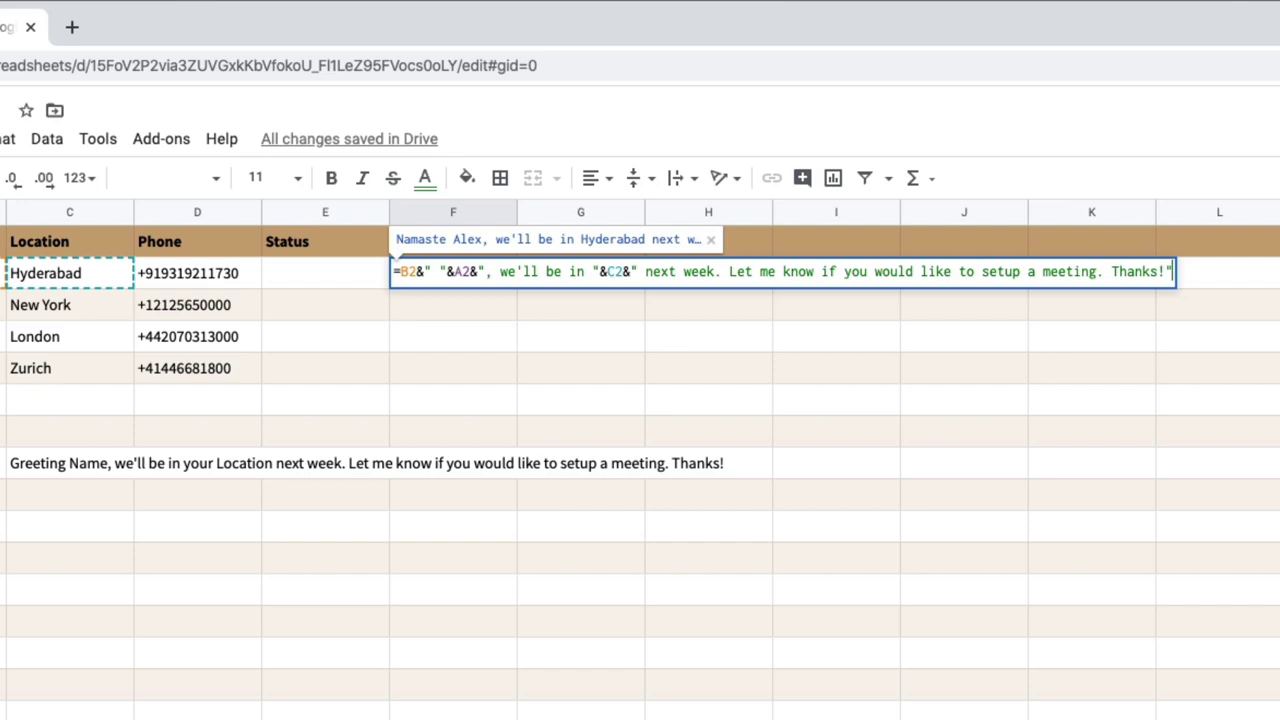
{"action": "key", "text": "Return"}
{"action": "key", "text": "Up"}
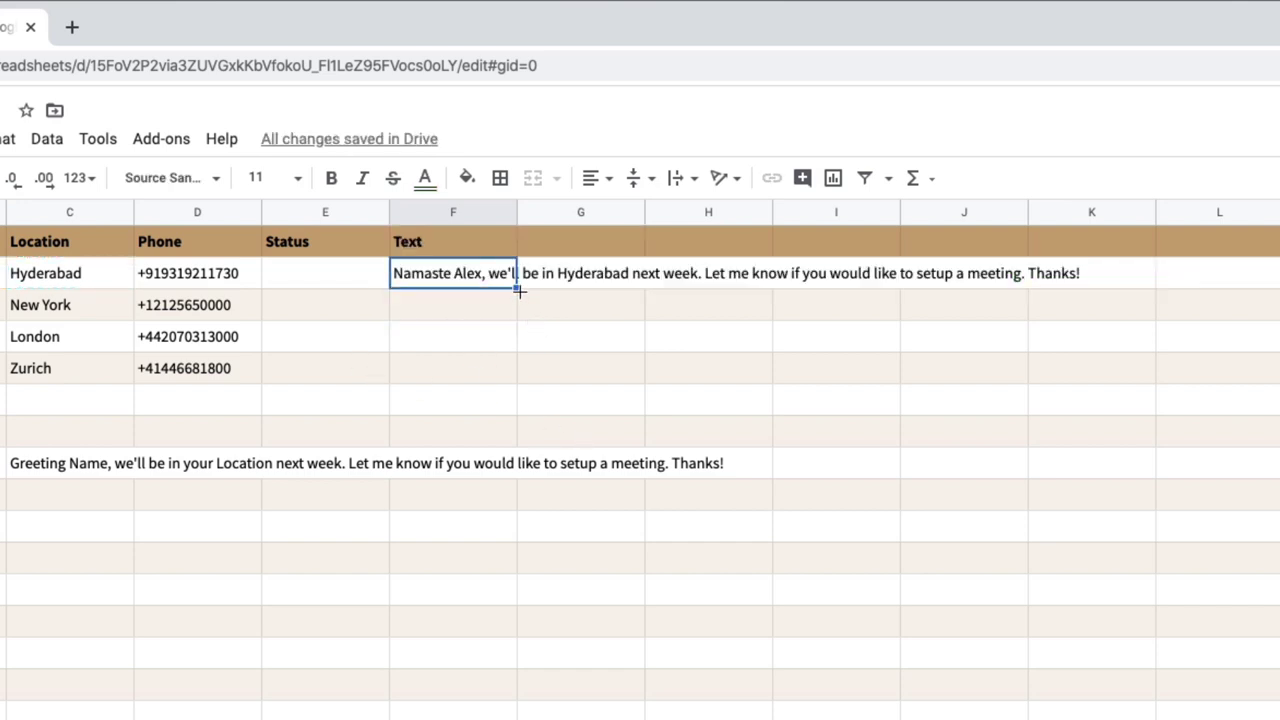
{"action": "left_click_drag", "start_coordinate": [519, 291], "coordinate": [520, 384]}
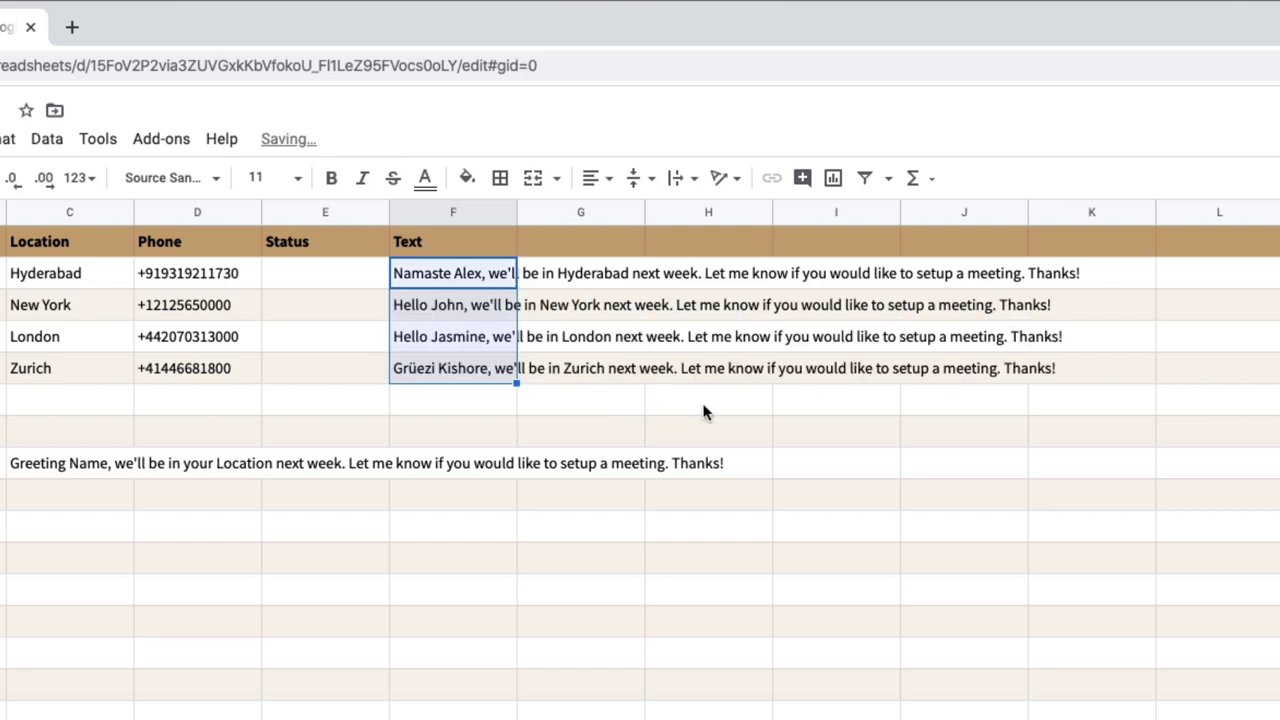
Delete the template text from cell C8
{"action": "left_click", "coordinate": [704, 411]}
{"action": "left_click", "coordinate": [93, 476]}
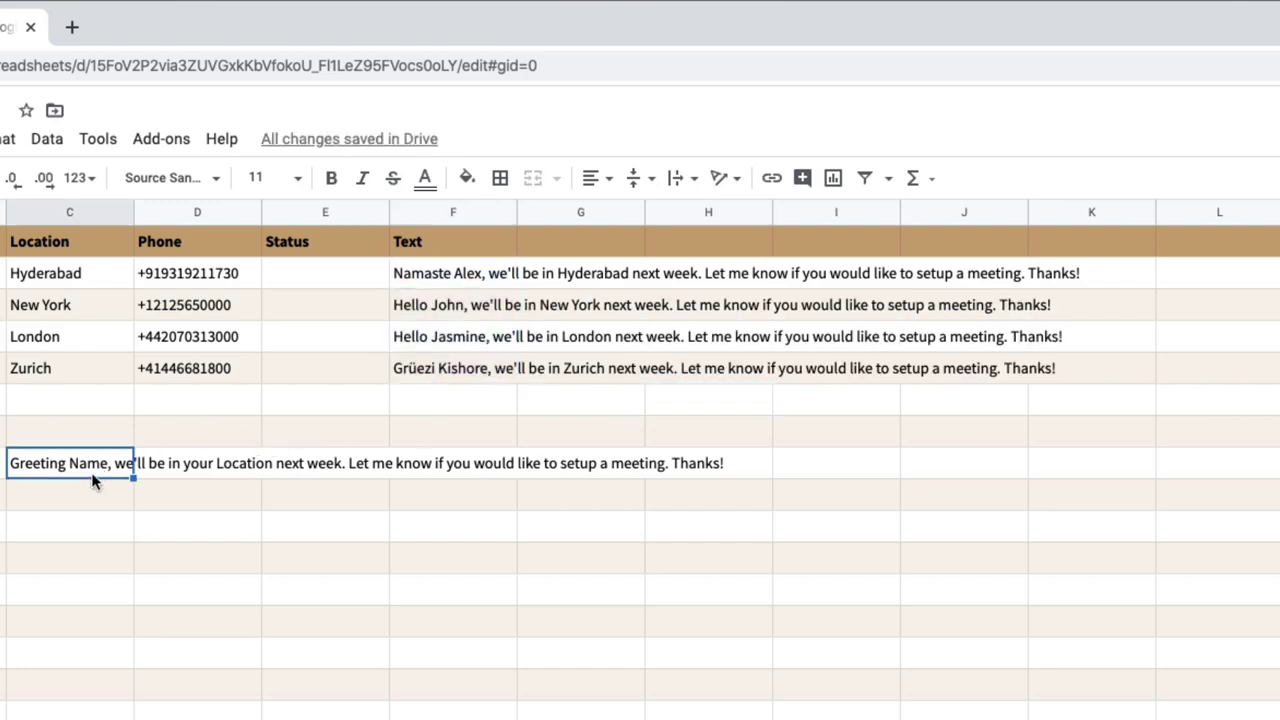
{"action": "key", "text": "Delete"}
{"action": "key", "text": "Right"}
{"action": "key", "text": "Right"}
{"action": "key", "text": "Right"}
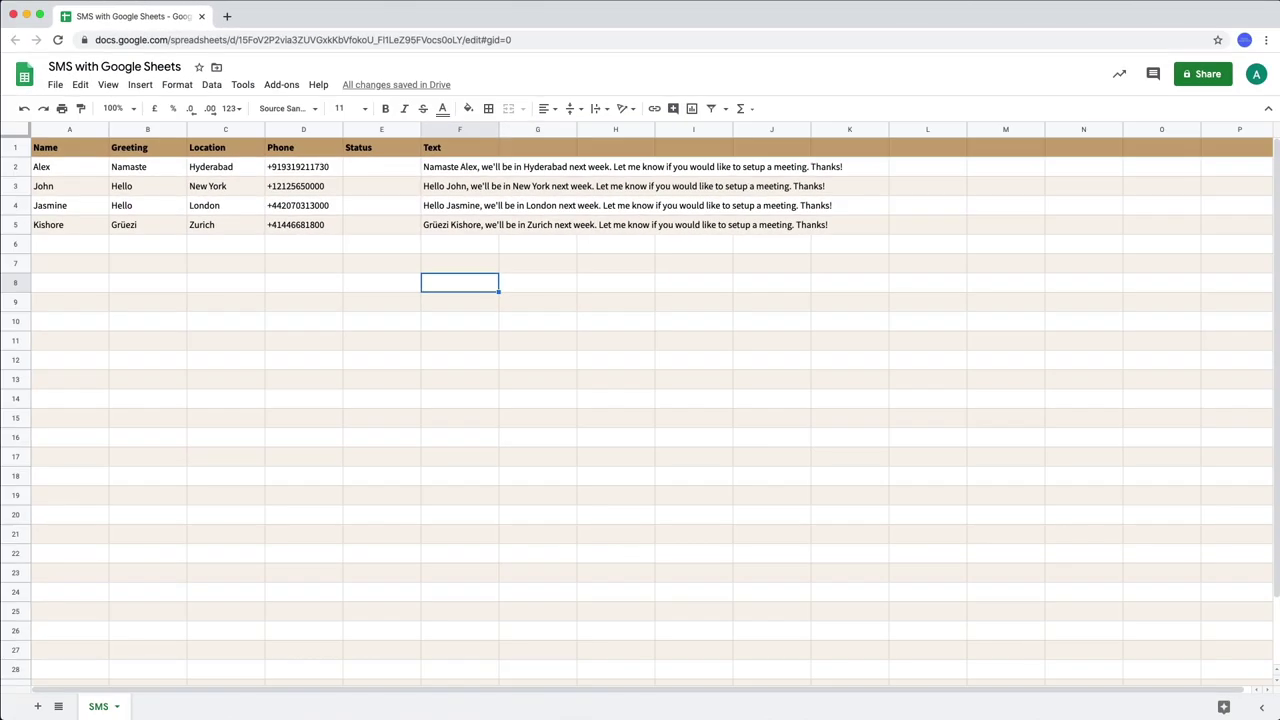
Place the emulator beside the sheet and fetch the four personalised messages into the SMS app
{"action": "mouse_move", "coordinate": [1247, 128]}
{"action": "left_mouse_down"}
{"action": "mouse_move", "coordinate": [1032, 115]}
{"action": "mouse_move", "coordinate": [1039, 97]}
{"action": "left_mouse_up"}
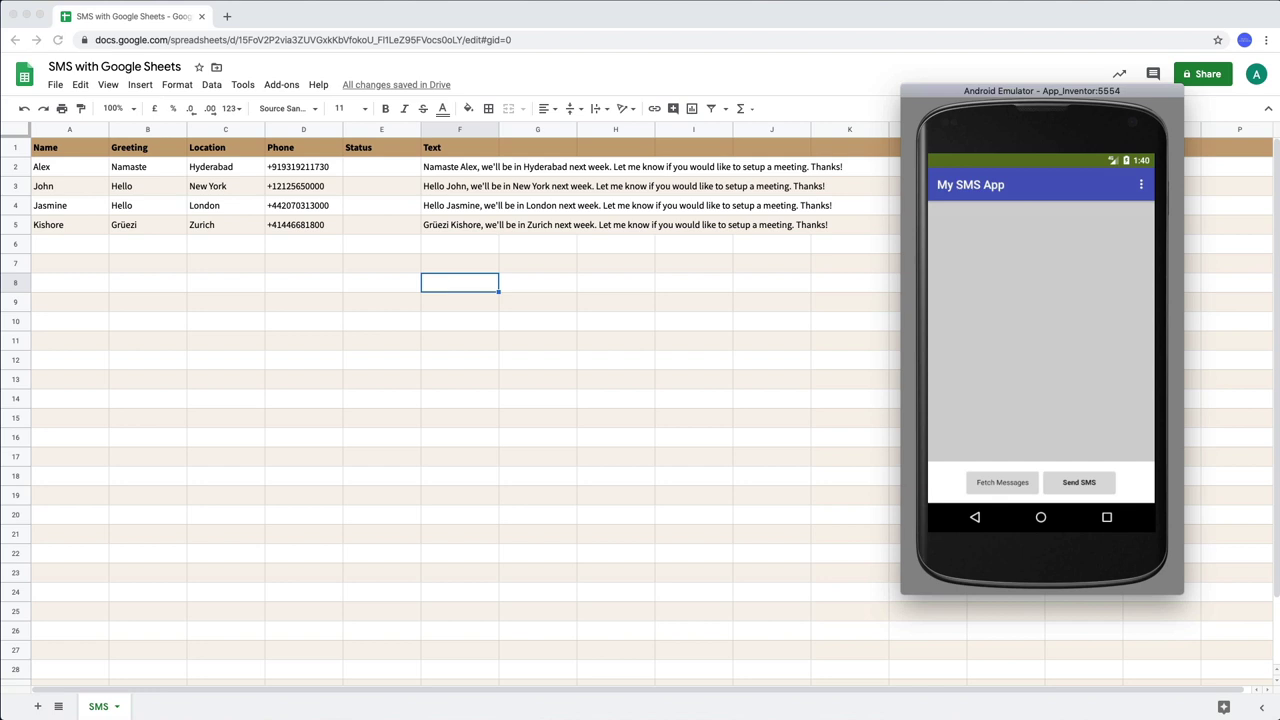
{"action": "left_click", "coordinate": [1003, 483]}
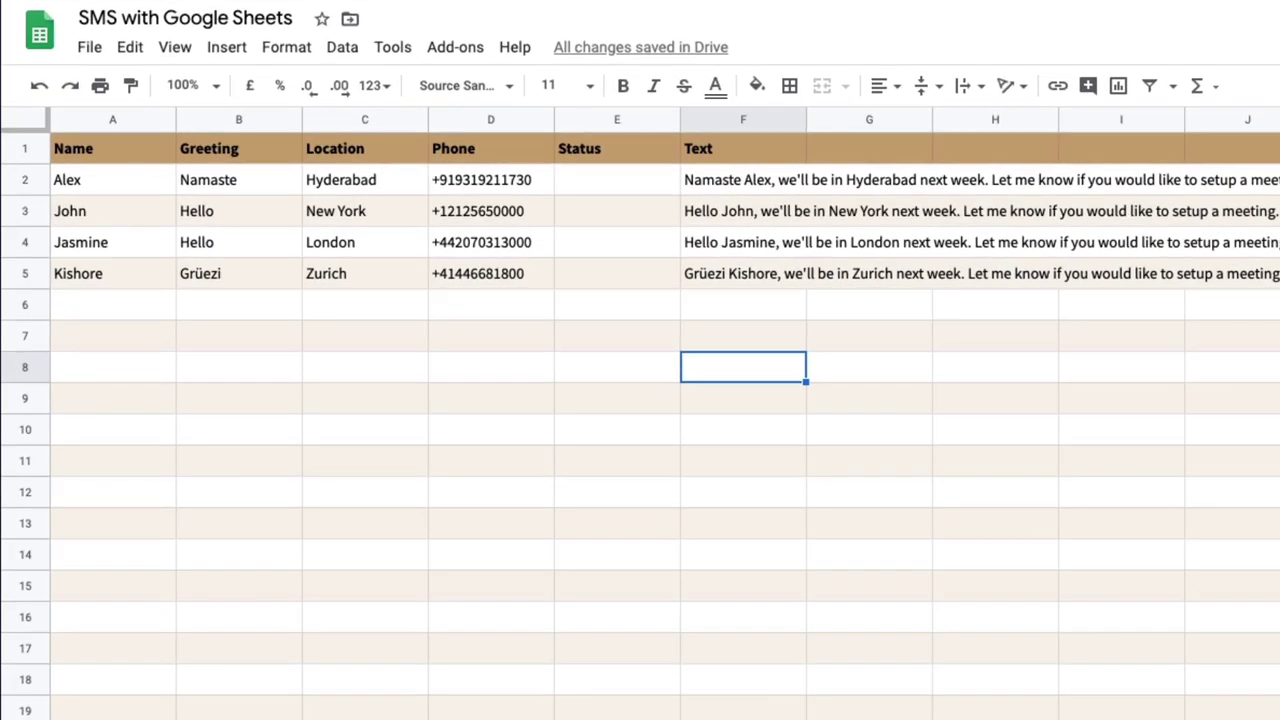
{"action": "left_click", "coordinate": [138, 321]}
{"action": "type", "text": "Shankar"}
{"action": "key", "text": "Tab"}
{"action": "type", "text": "Na"}
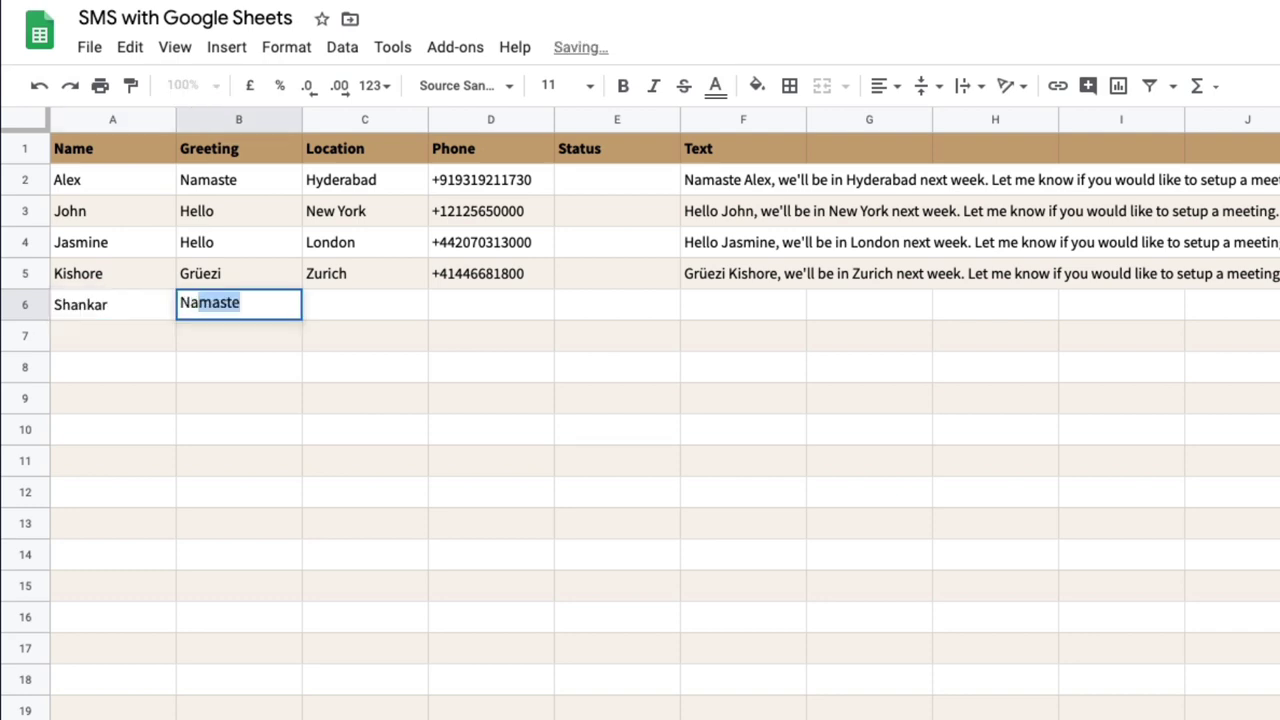
{"action": "key", "text": "Tab"}
{"action": "type", "text": "Bangalore"}
{"action": "key", "text": "Tab"}
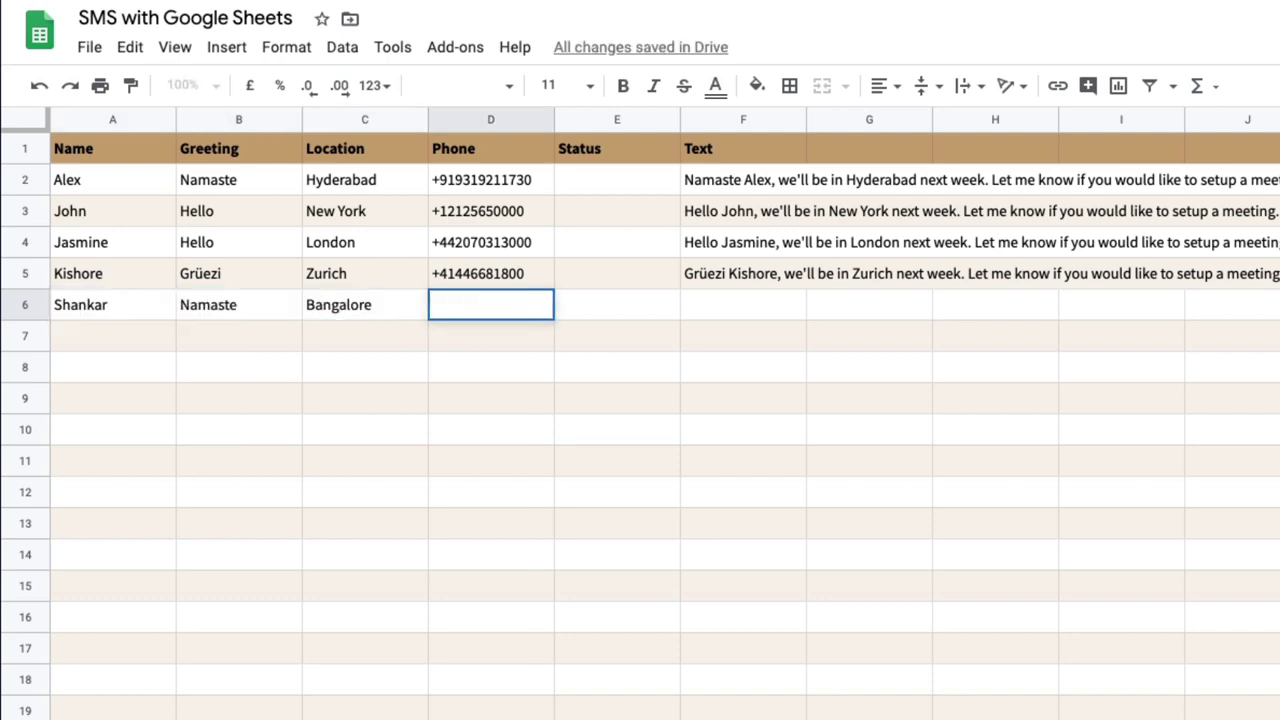
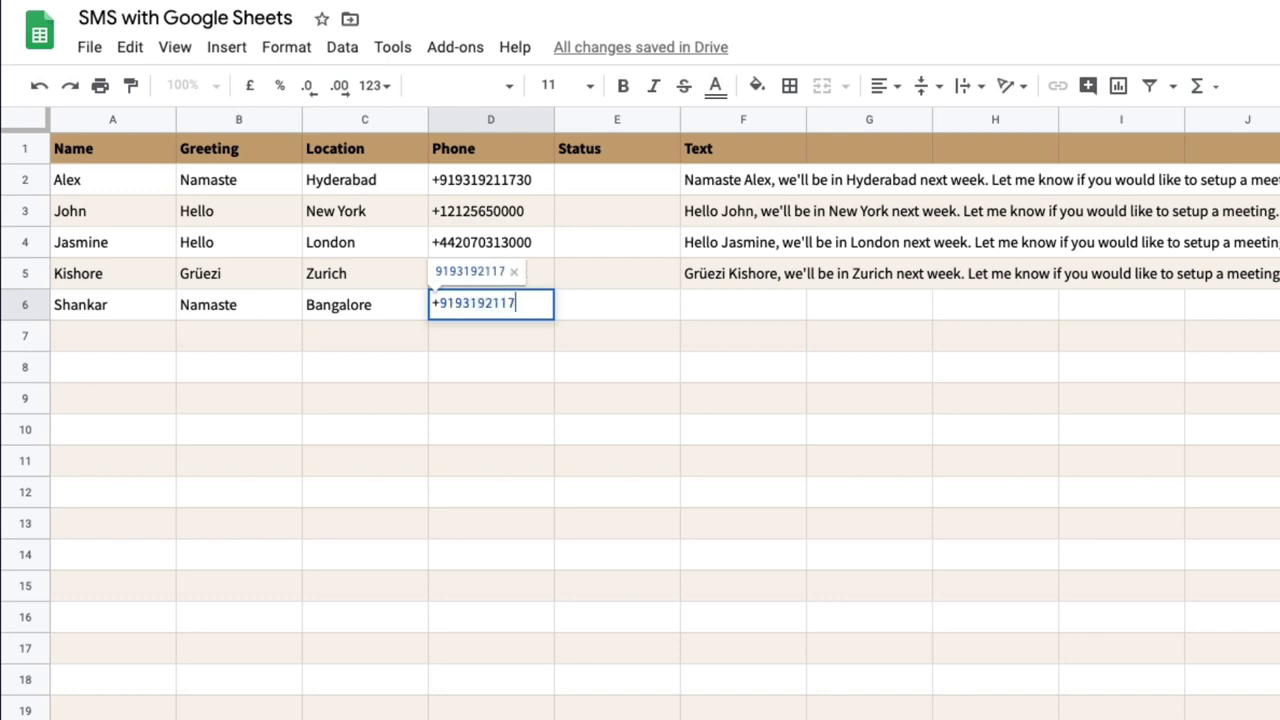
{"action": "key", "text": "Return"}
{"action": "key", "text": "Return"}
{"action": "key", "text": "Home"}
{"action": "key", "text": "Delete"}
{"action": "type", "text": "="}
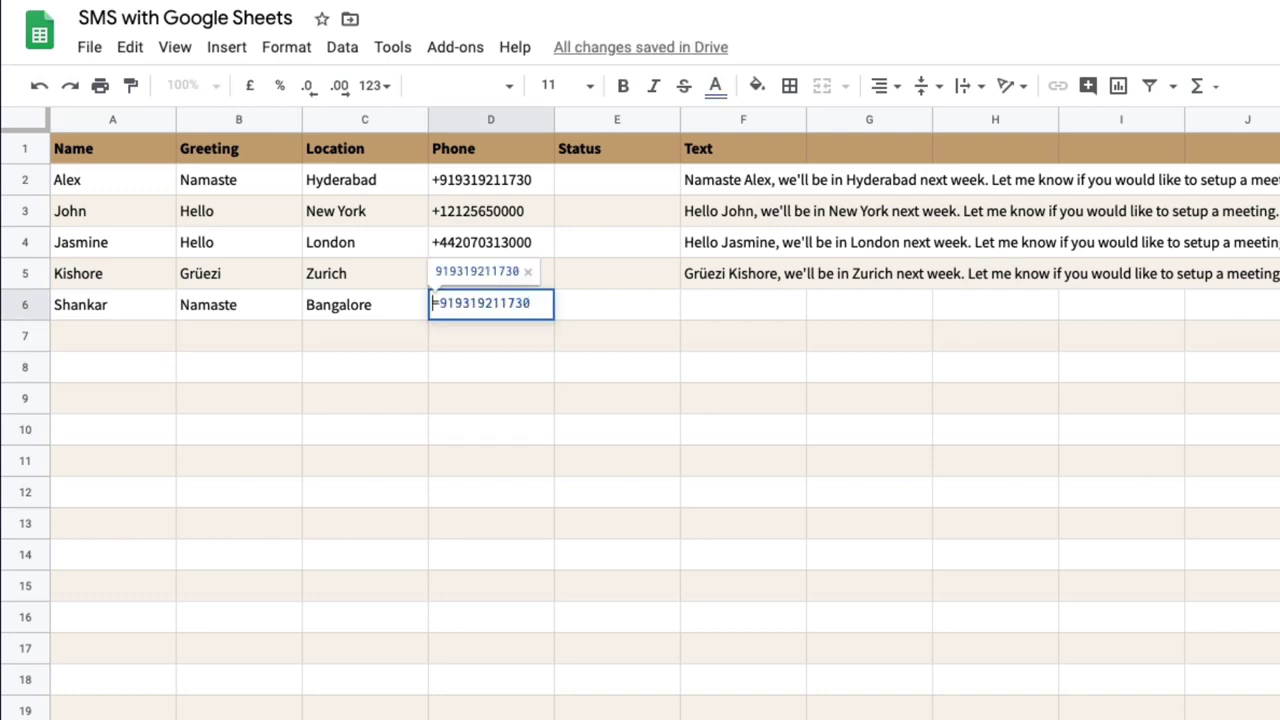
{"action": "key", "text": "Delete"}
{"action": "type", "text": "'"}
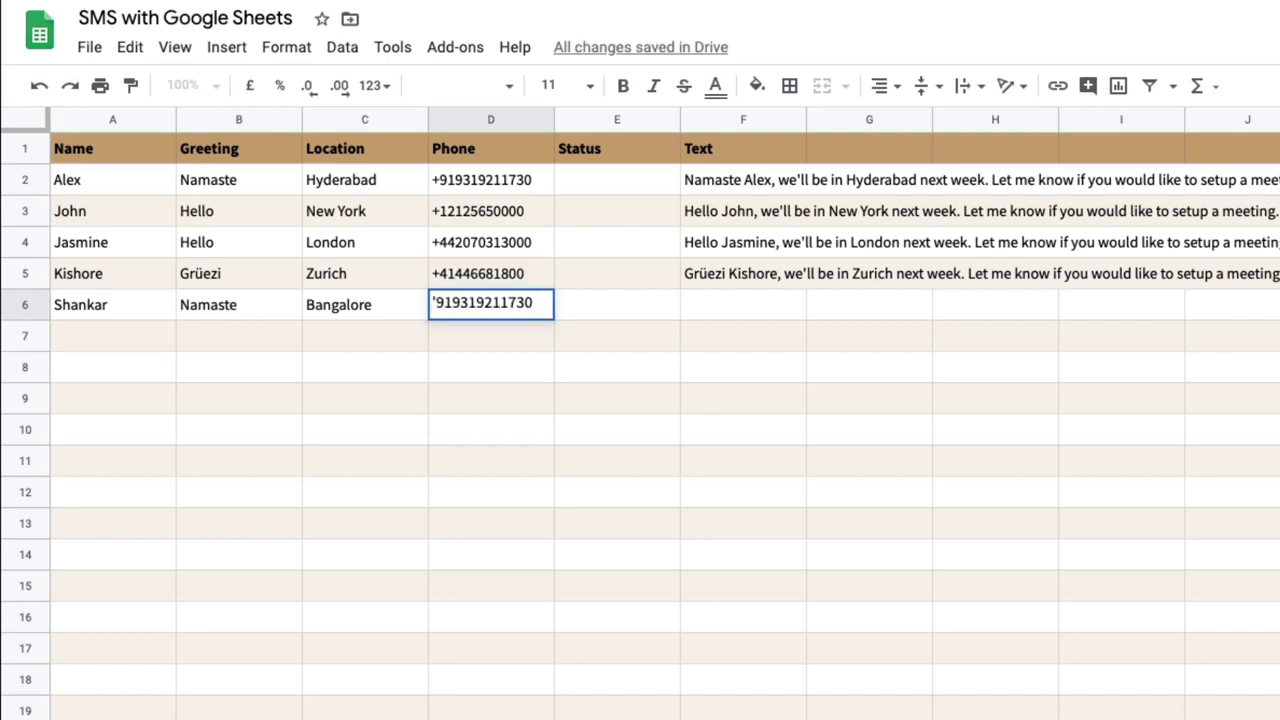
{"action": "type", "text": "+"}
Copy the message formula from F5 into F6 for Shankar's row
{"action": "left_click", "coordinate": [743, 273]}
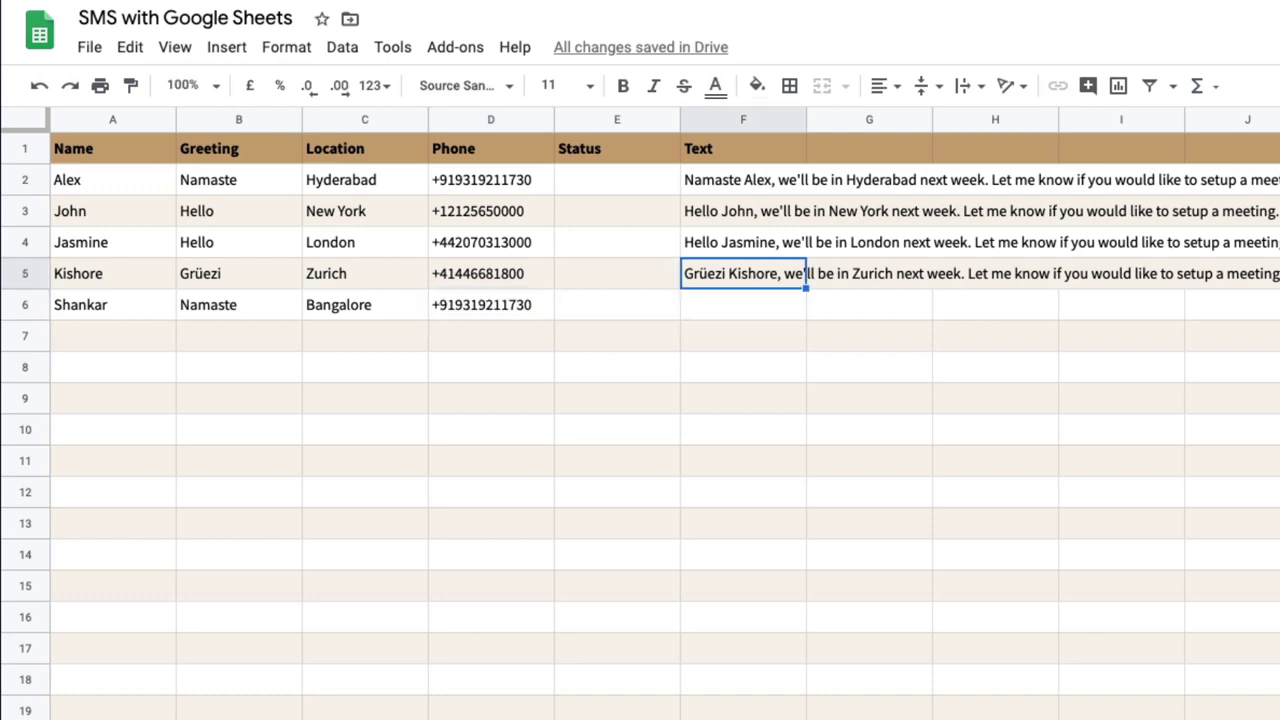
{"action": "key", "text": "ctrl+c"}
{"action": "left_click", "coordinate": [803, 304]}
{"action": "key", "text": "ctrl+v"}
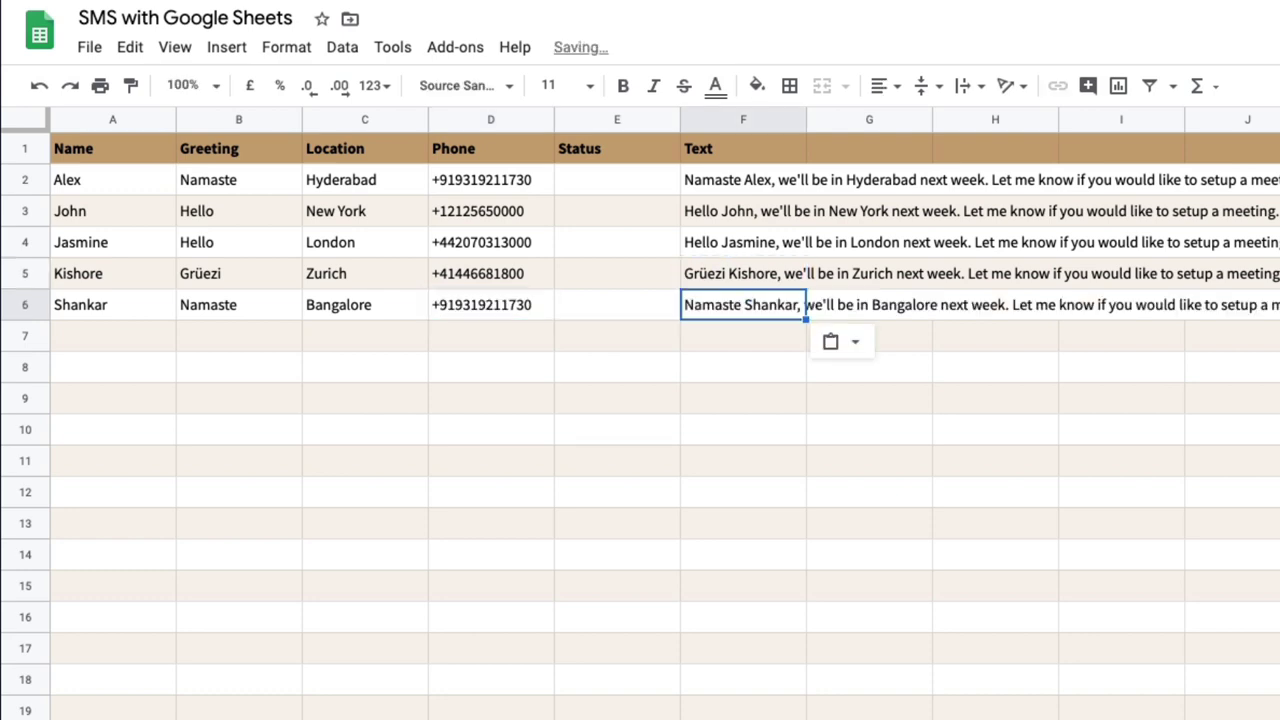
{"action": "key", "text": "Down"}
{"action": "key", "text": "Down"}
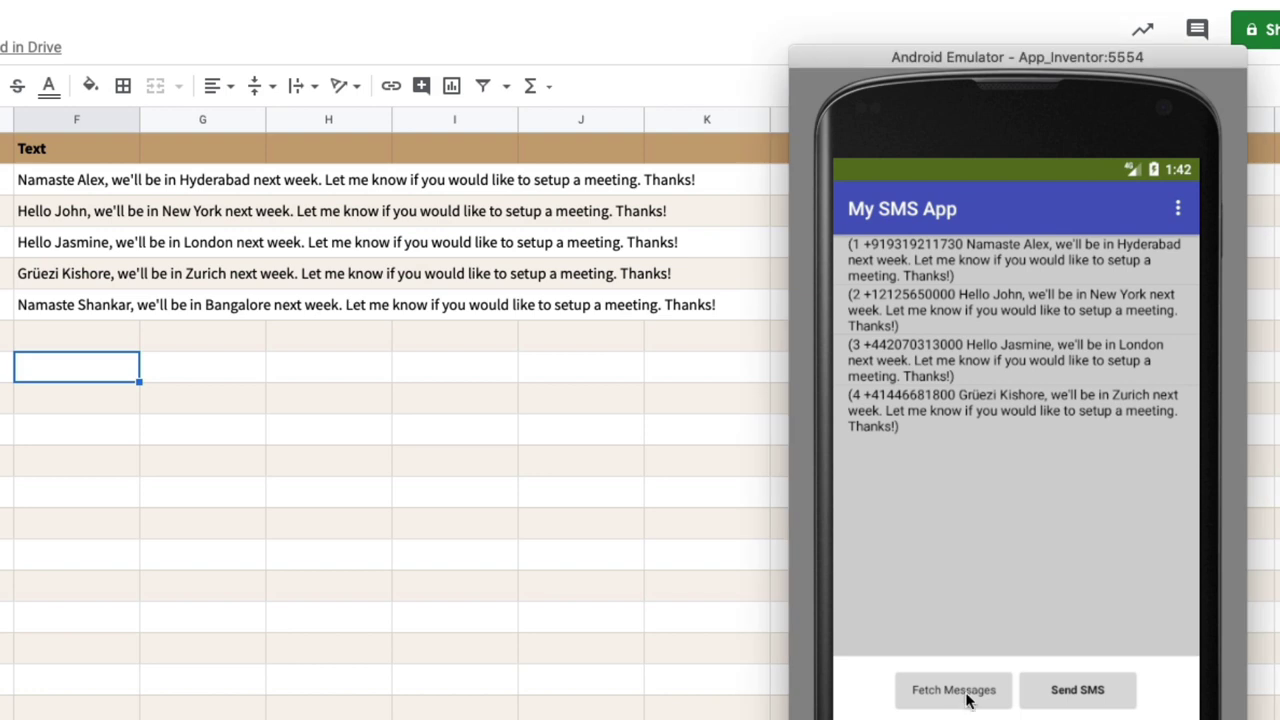
Refetch the messages so all five appear, including Shankar's, then send the SMS texts
{"action": "left_click", "coordinate": [966, 700]}
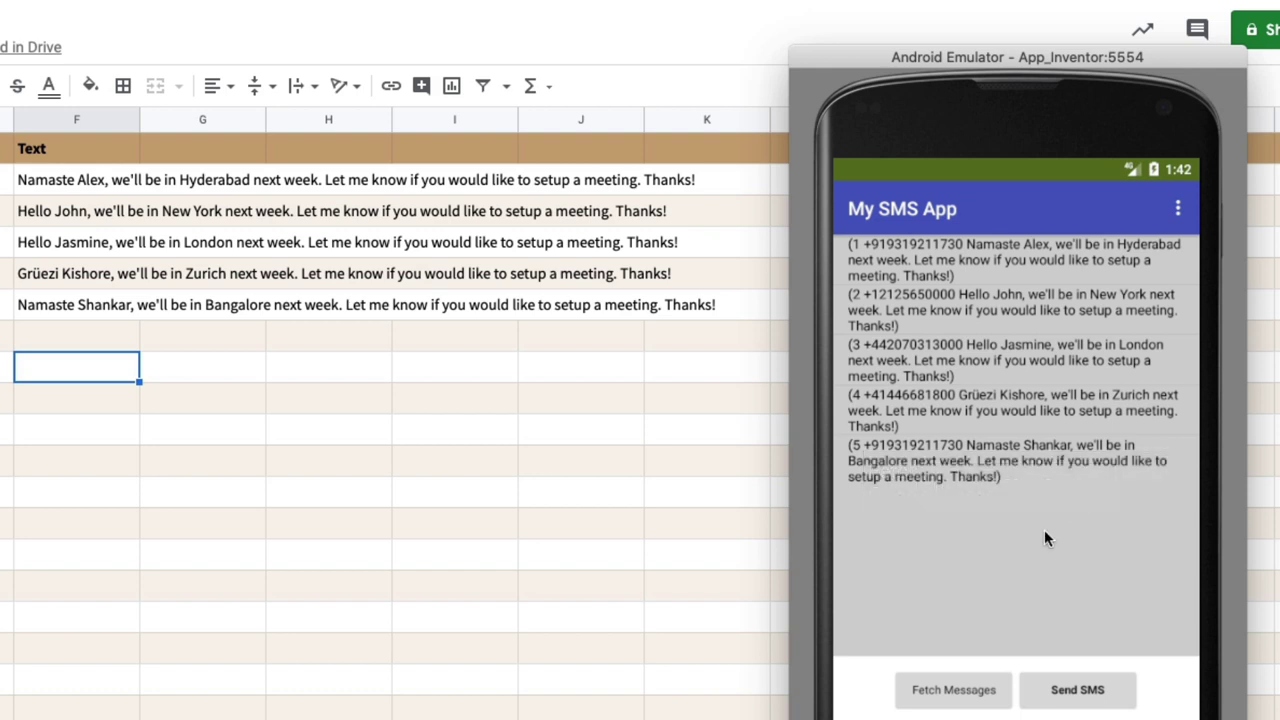
{"action": "left_click", "coordinate": [1094, 706]}
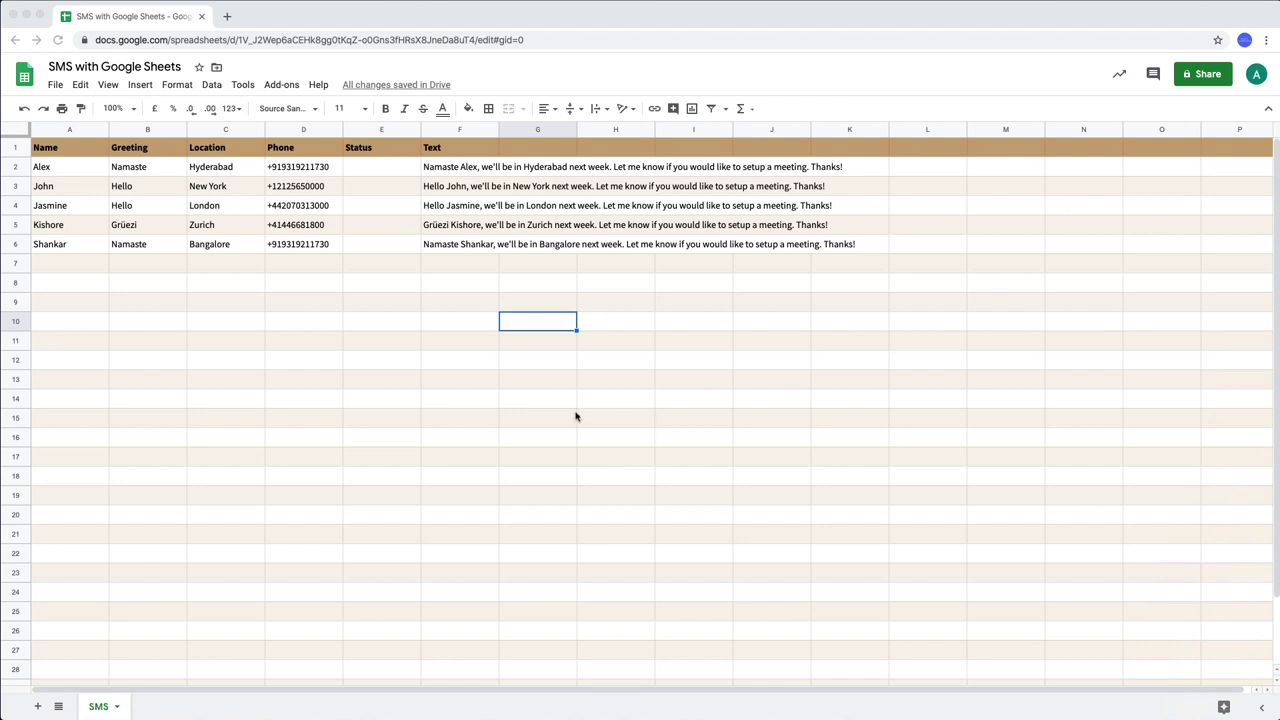
Create a script project for the spreadsheet and name it 'SMS with Google Sheets'
{"action": "left_click", "coordinate": [459, 386]}
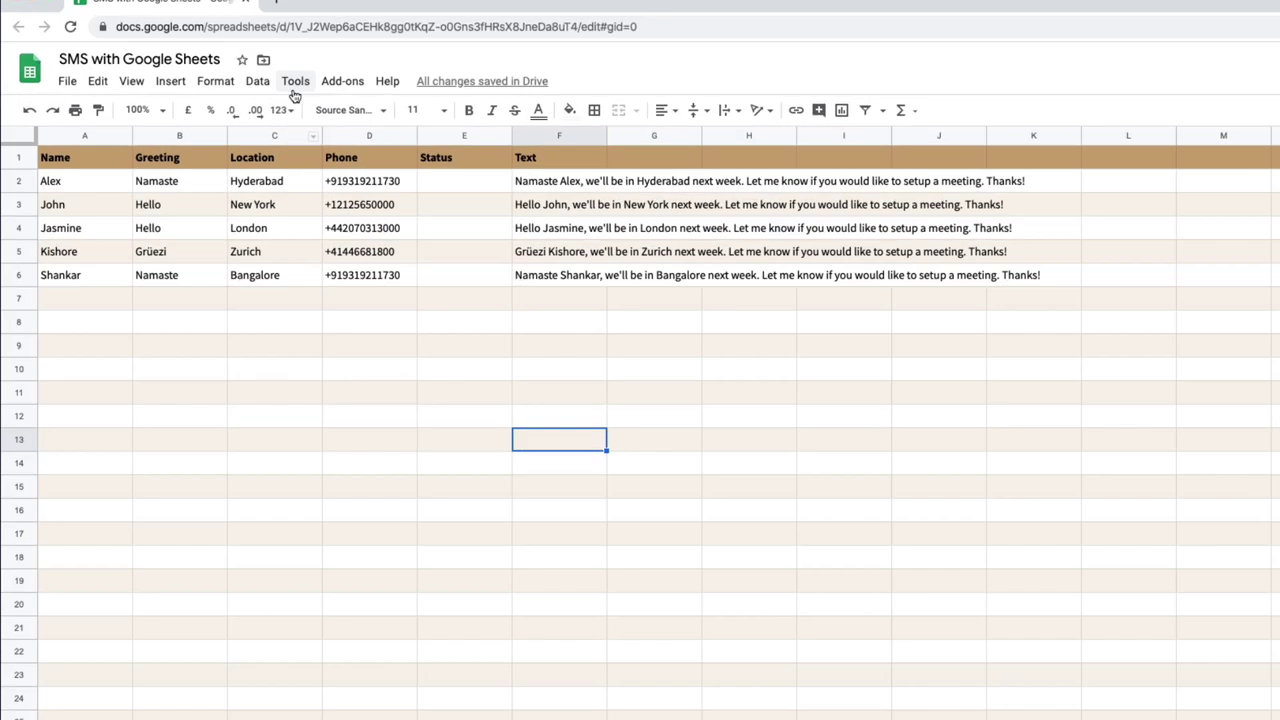
{"action": "left_click", "coordinate": [256, 86]}
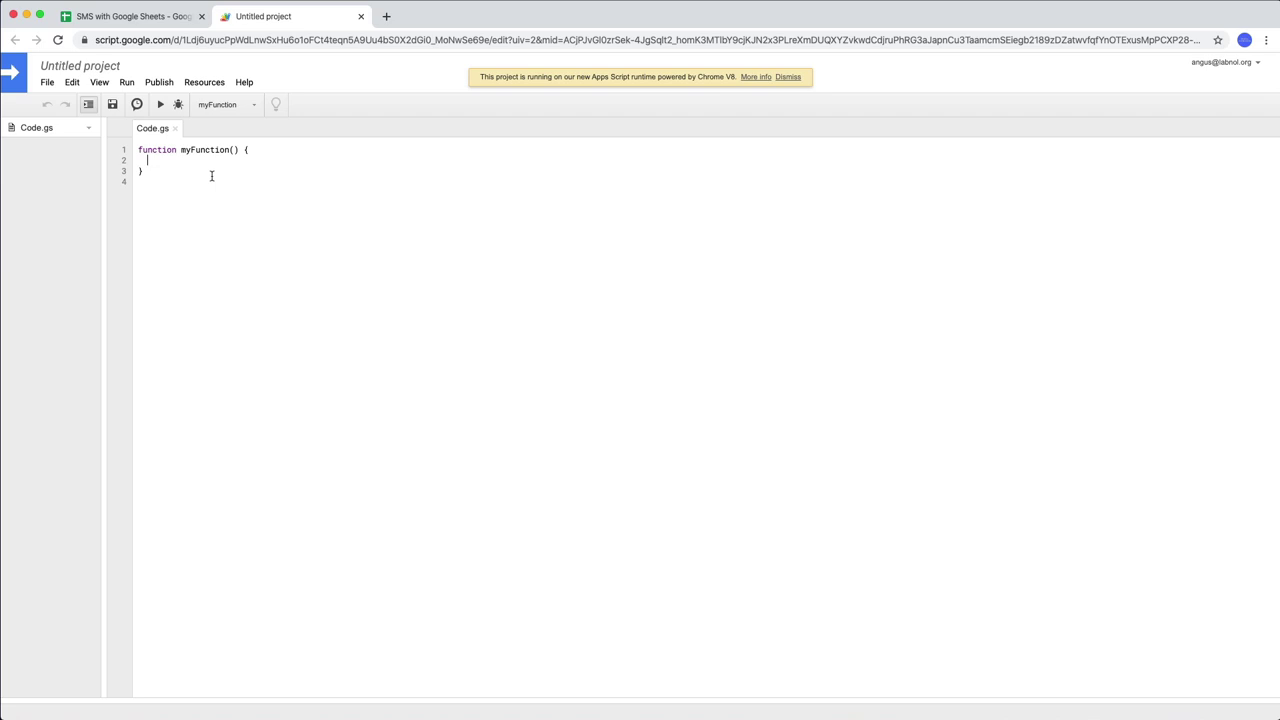
{"action": "left_click", "coordinate": [106, 68]}
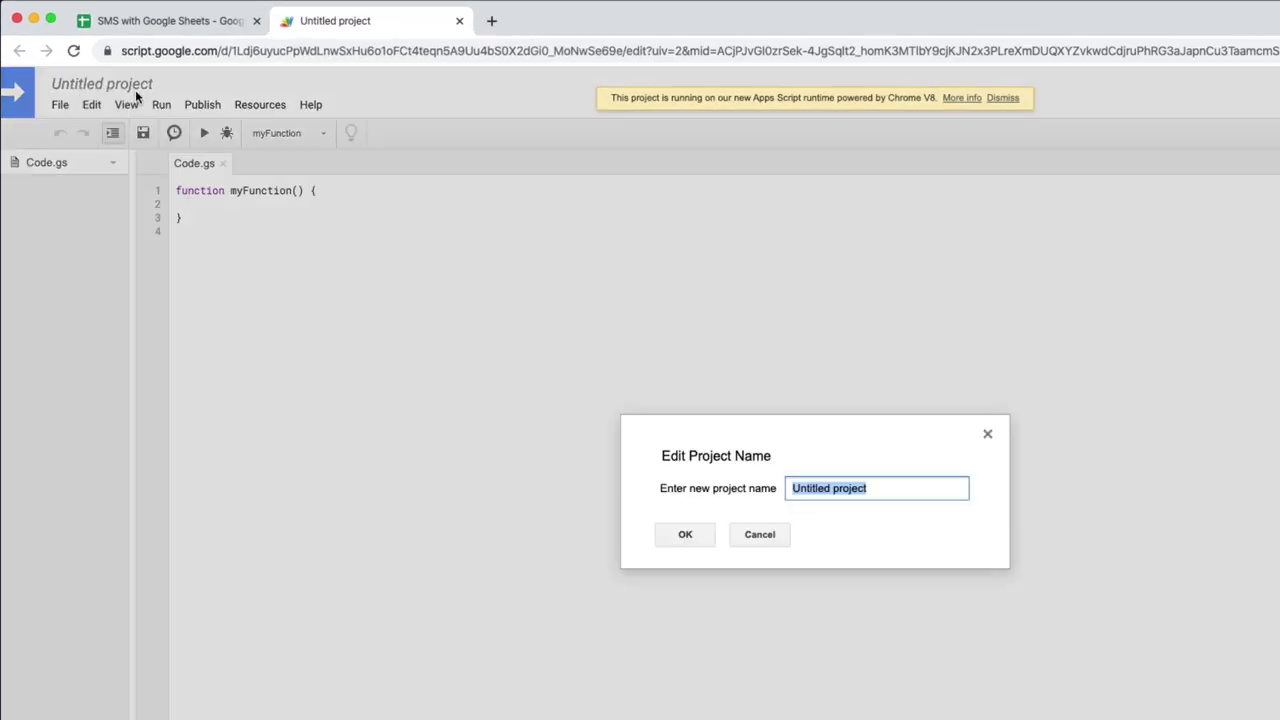
{"action": "type", "text": "SMS with Goog"}
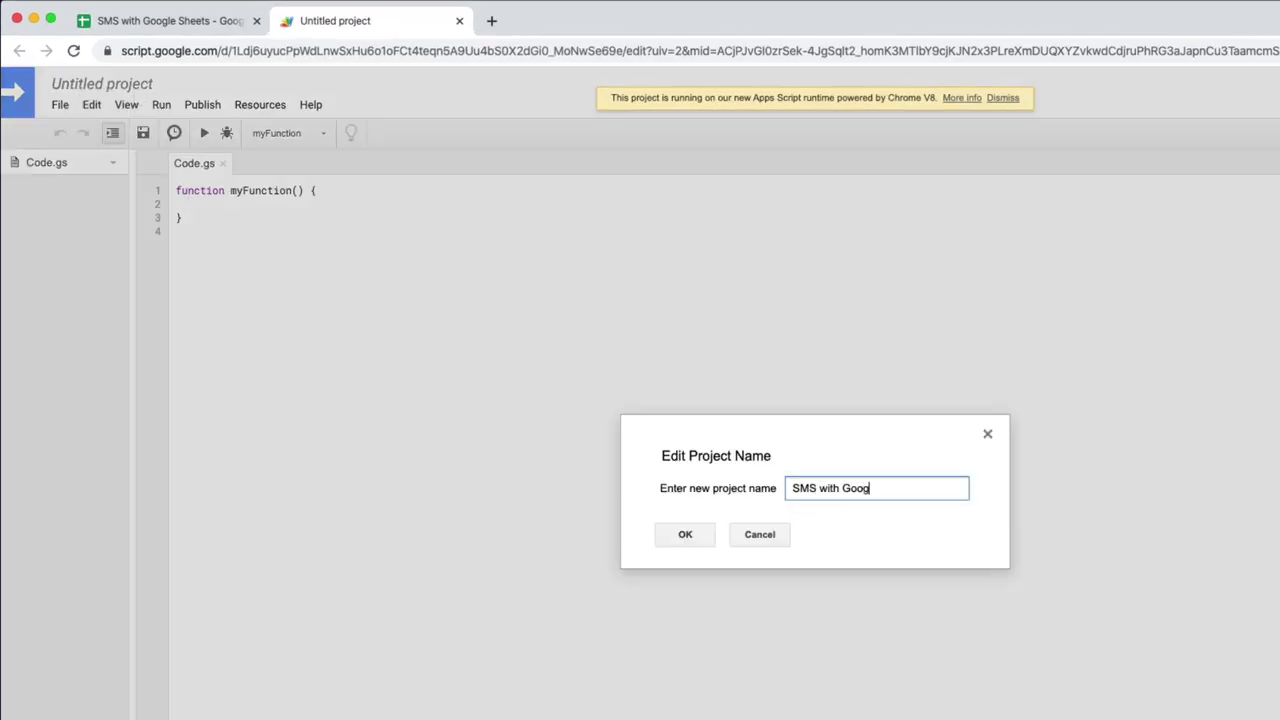
{"action": "type", "text": "le Sheets"}
{"action": "left_click", "coordinate": [694, 543]}
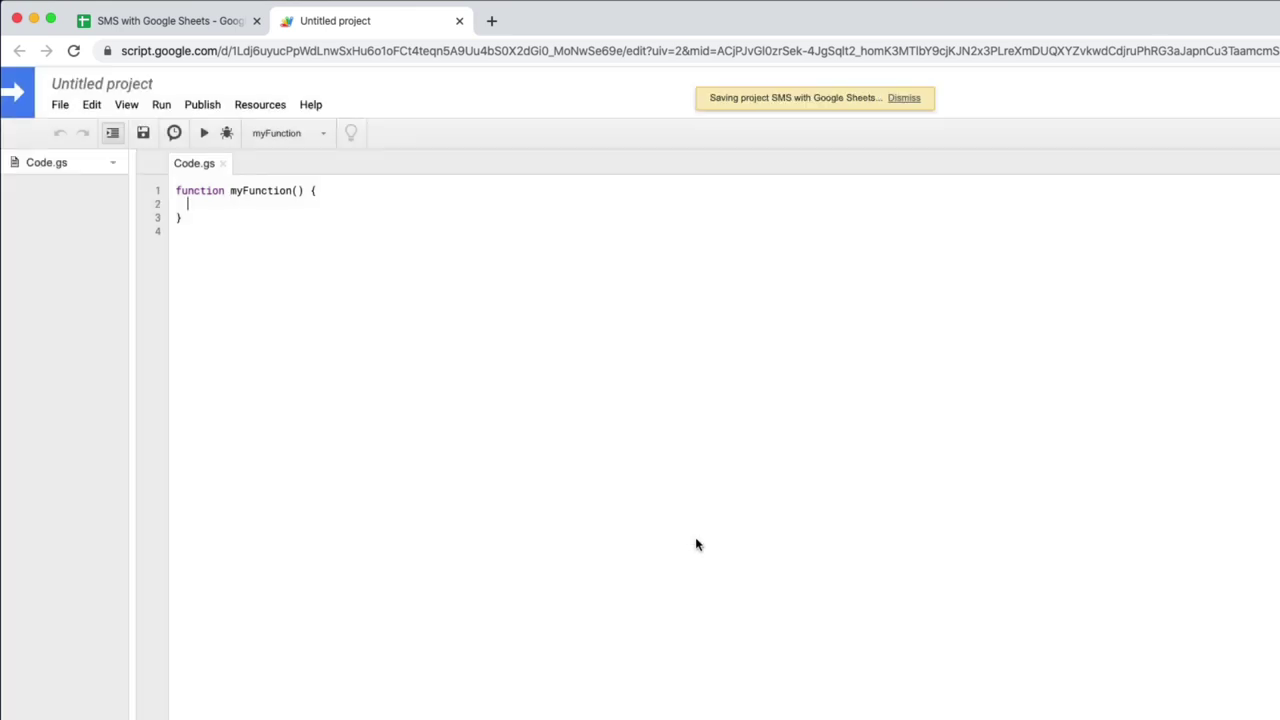
Replace the starter code with empty SHEET_URL and SHEET_NAME constants
{"action": "key", "text": "ctrl+a"}
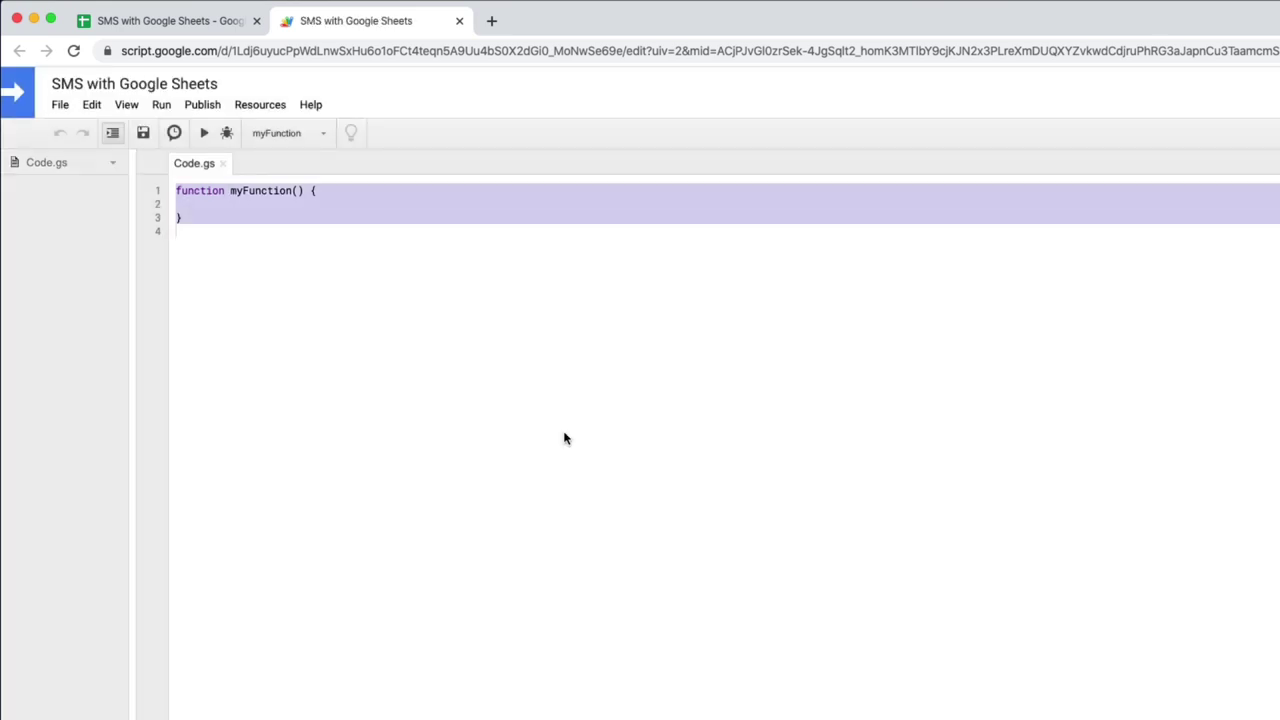
{"action": "key", "text": "BackSpace"}
{"action": "type", "text": "const "}
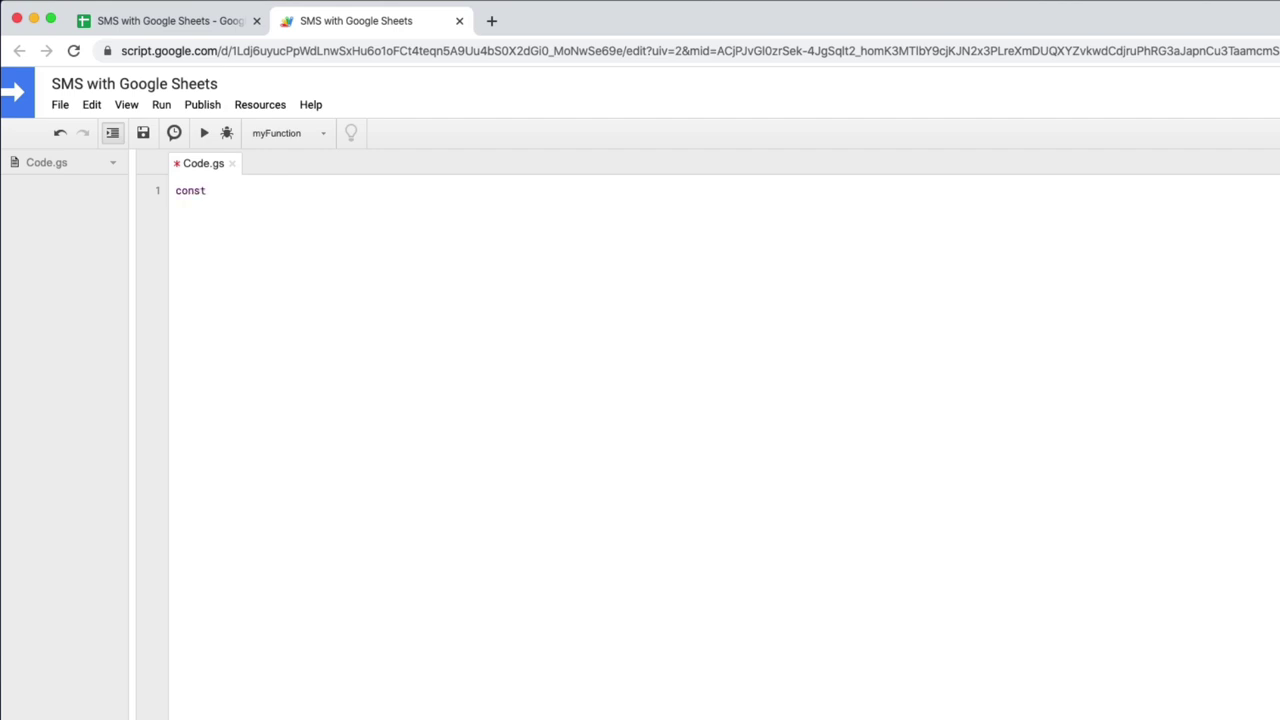
{"action": "type", "text": "SHEET_URL = \"\";"}
{"action": "key", "text": "Return"}
{"action": "type", "text": "const SHEET_NAME = \"\""}
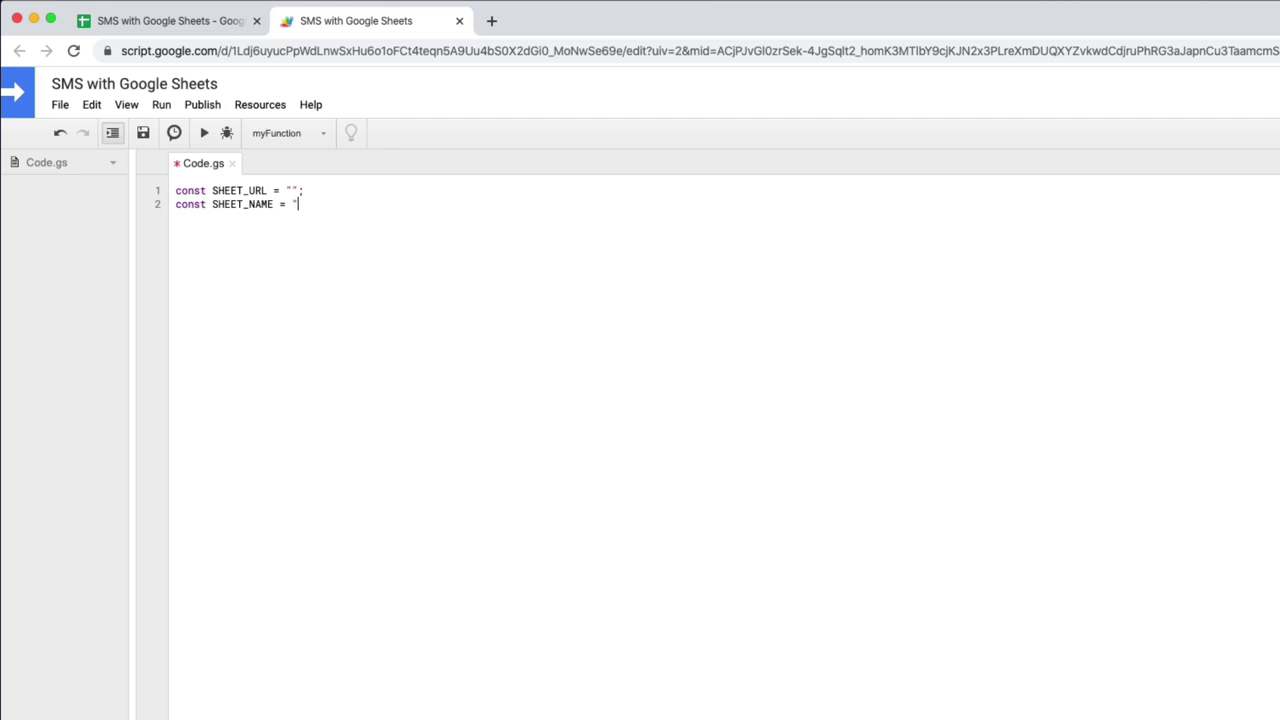
{"action": "type", "text": ";"}
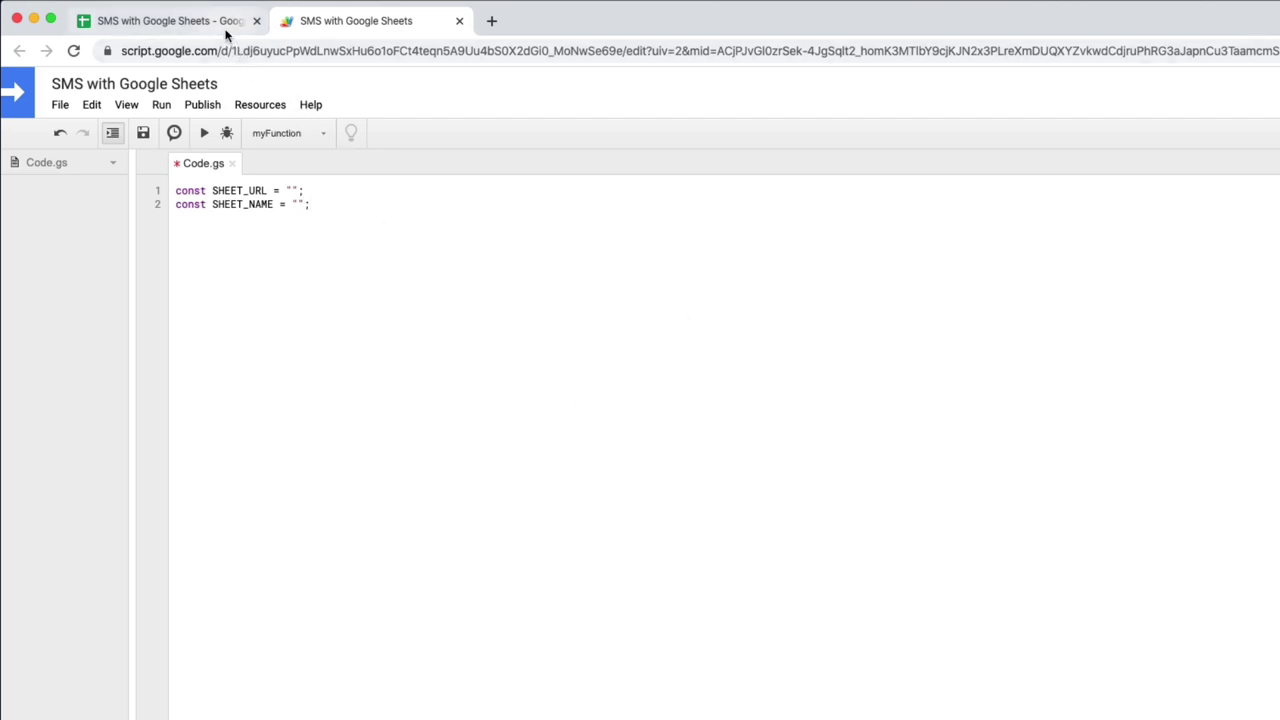
Copy the spreadsheet's web address into the SHEET_URL constant
{"action": "left_click", "coordinate": [226, 35]}
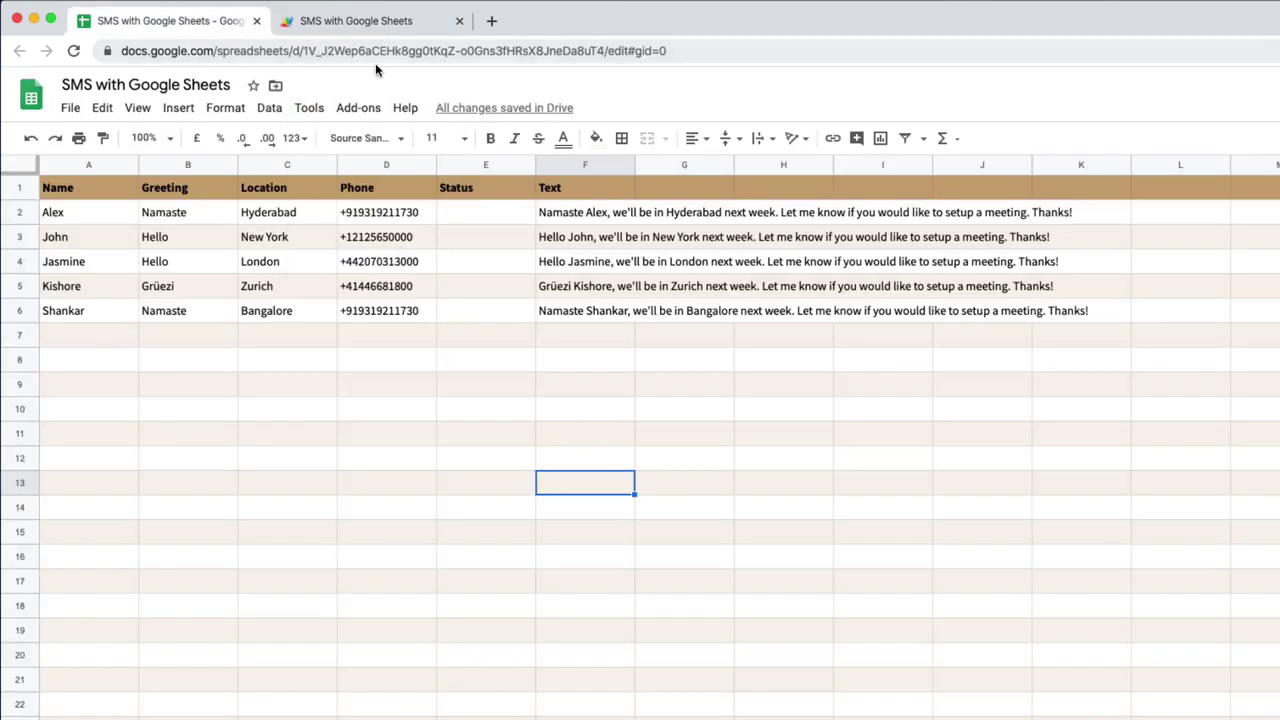
{"action": "left_click", "coordinate": [418, 55]}
{"action": "right_click", "coordinate": [418, 55]}
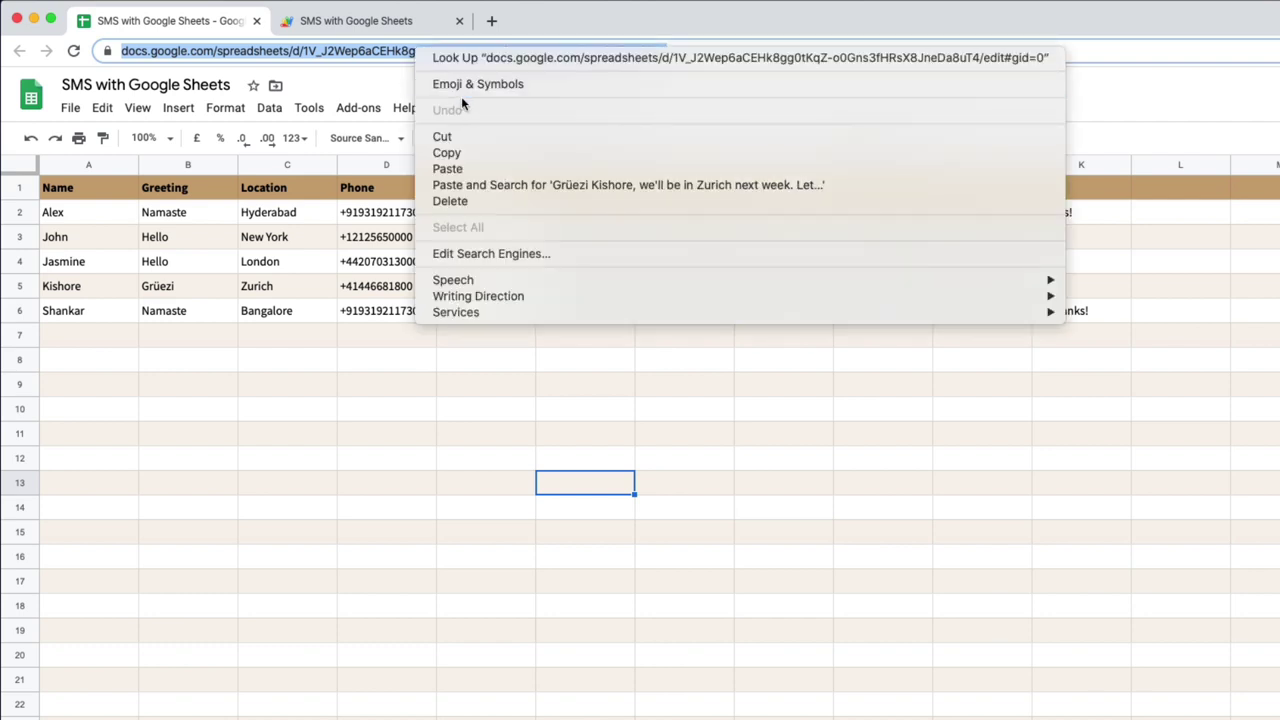
{"action": "left_click", "coordinate": [469, 152]}
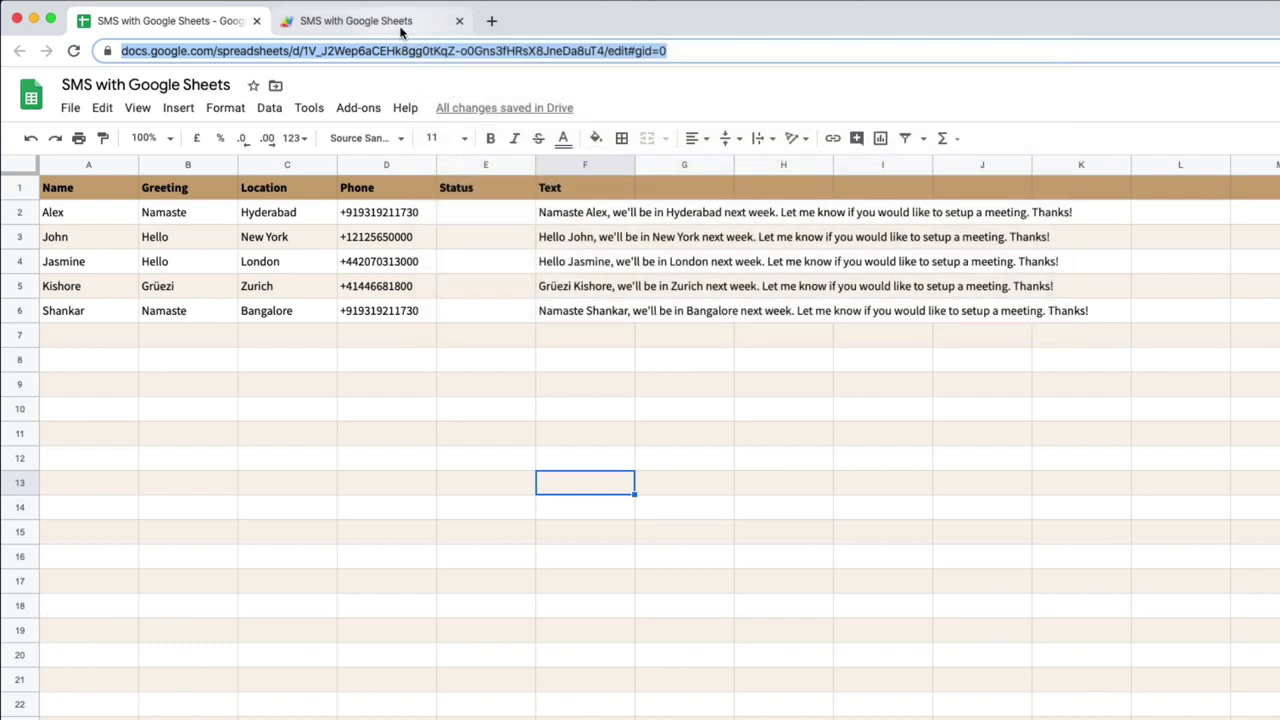
{"action": "left_click", "coordinate": [400, 26]}
{"action": "left_click", "coordinate": [296, 191]}
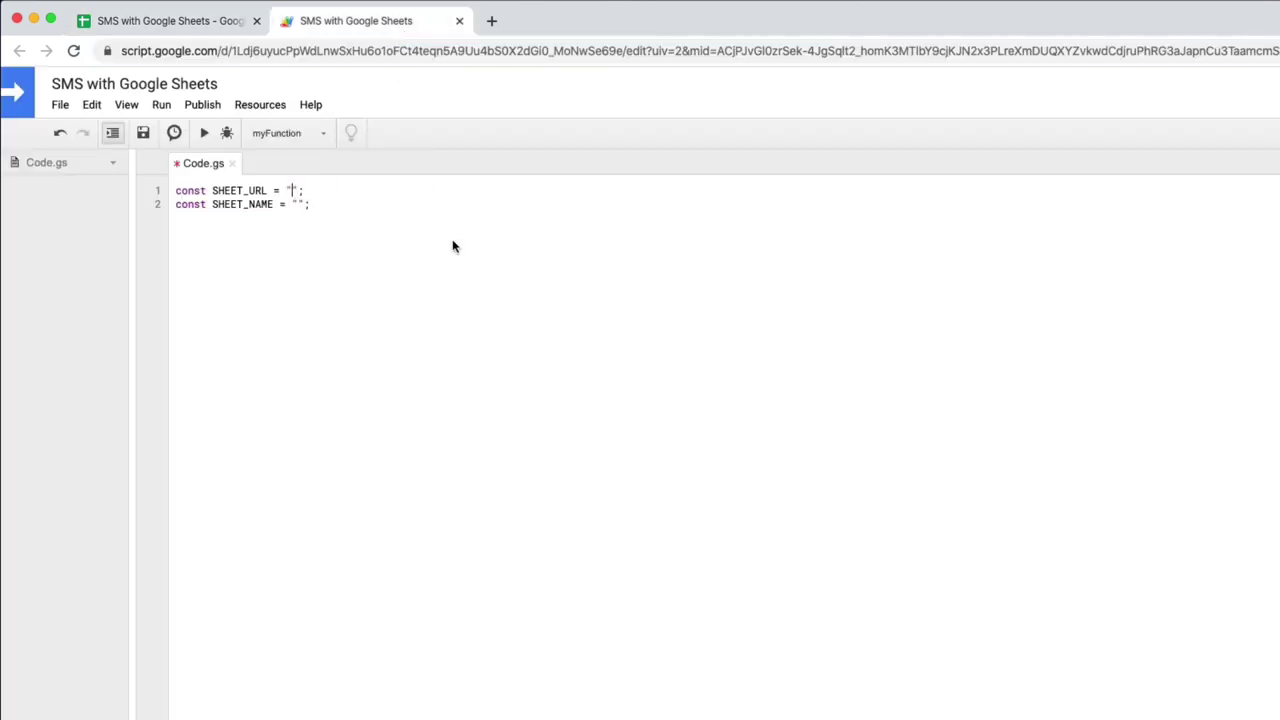
{"action": "left_click", "coordinate": [298, 204]}
Set SHEET_NAME to 'SMS' and start doGet, opening the sheet via openByUrl and getSheetByName
{"action": "type", "text": "SMS"}
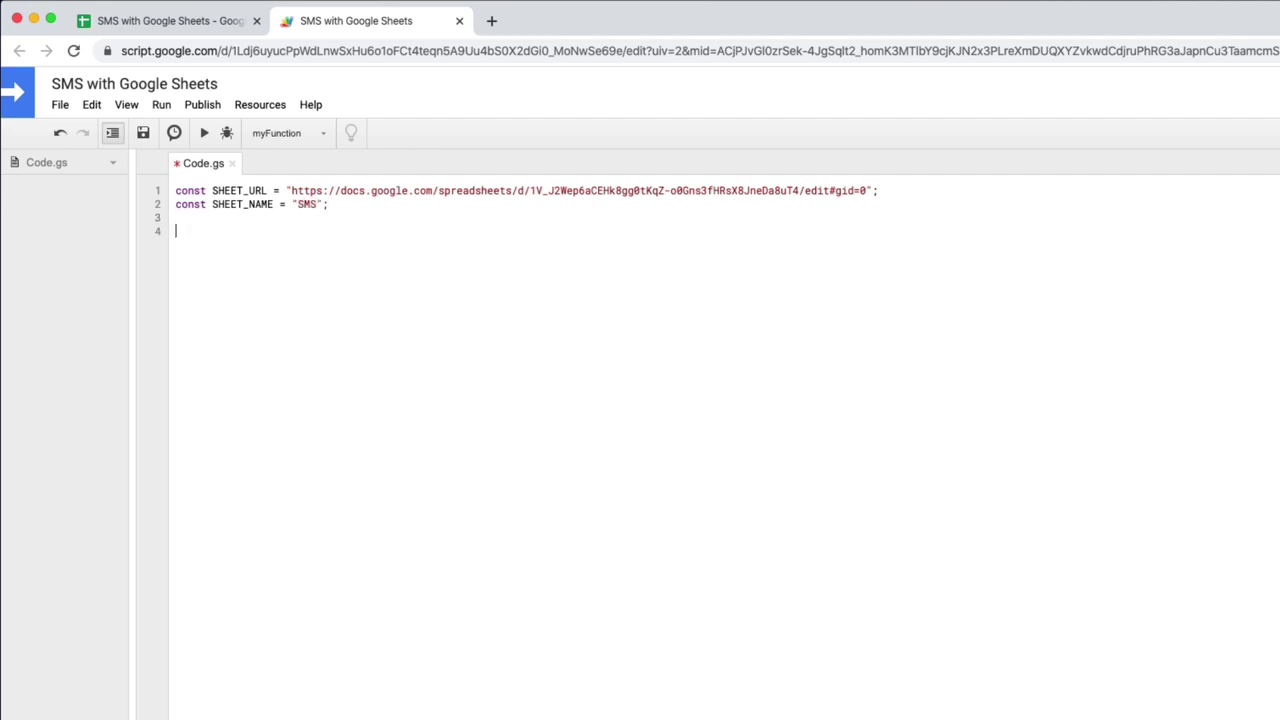
{"action": "type", "text": "onst doGet ="}
{"action": "type", "text": "() => {"}
{"action": "key", "text": "Return"}
{"action": "type", "text": "const she"}
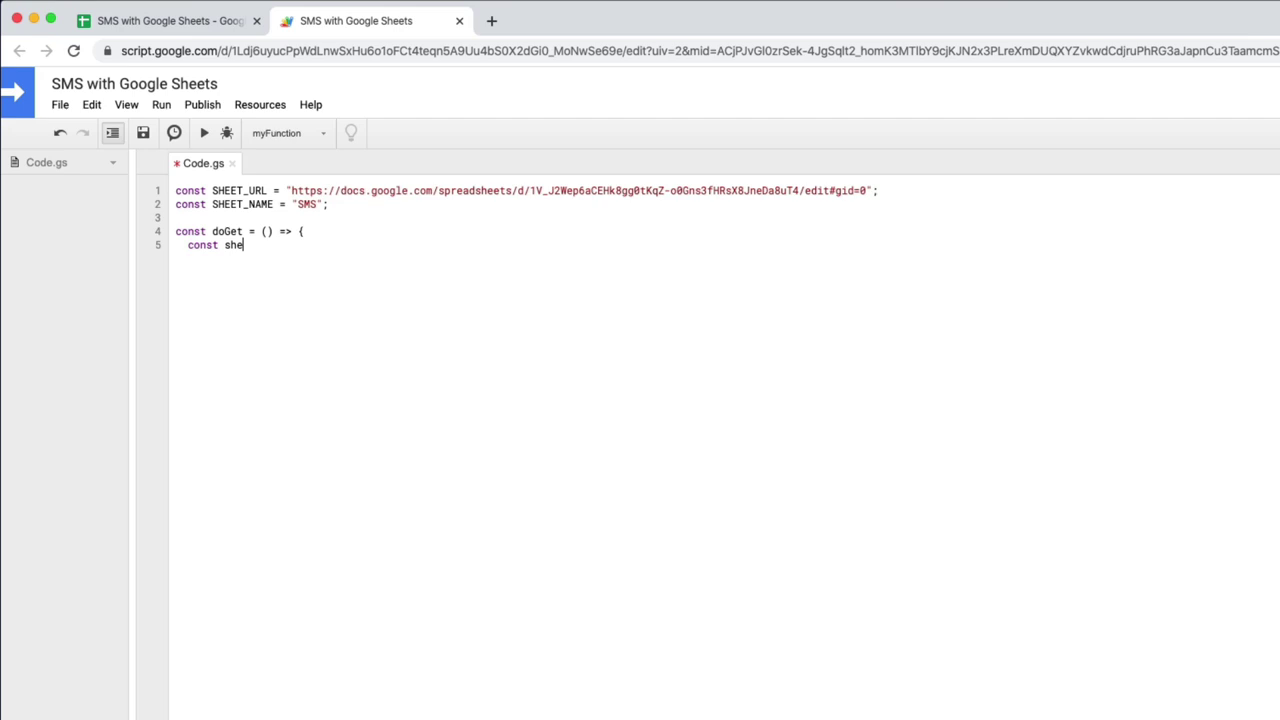
{"action": "type", "text": "et = SpreadsheetApp.openByU"}
{"action": "key", "text": "Return"}
{"action": "type", "text": "SHEET_U"}
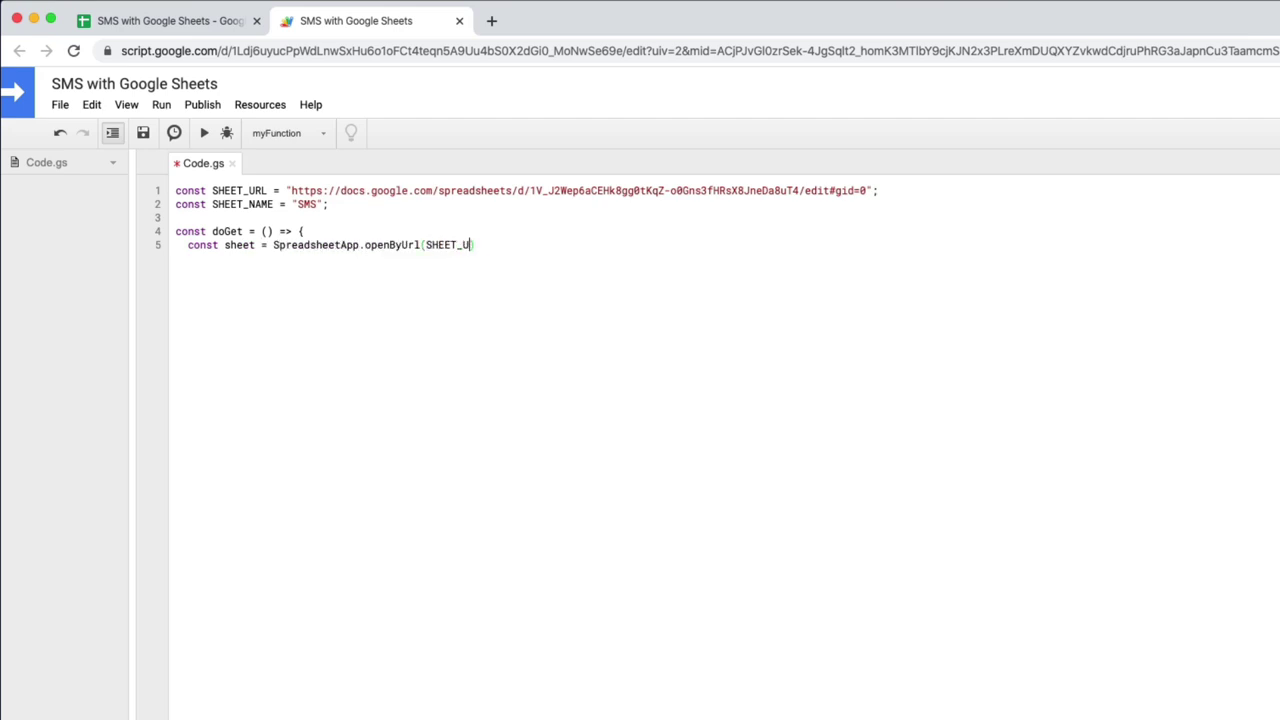
{"action": "type", "text": "RL).getSh"}
{"action": "key", "text": "Return"}
{"action": "type", "text": "SHEET_NAME"}
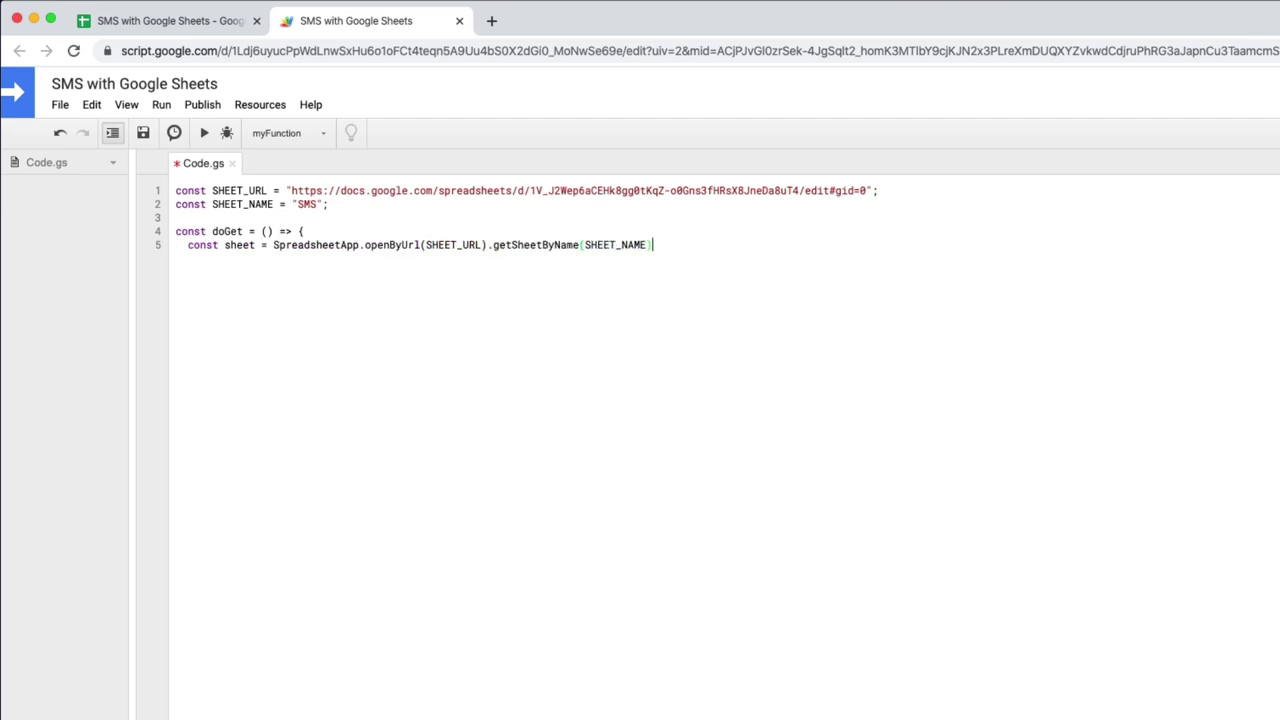
{"action": "type", "text": ");"}
{"action": "key", "text": "Return"}
Read the data with getDataRange().getDisplayValues(), log it with Logger.log(data), and save
{"action": "type", "text": "const data = sheet."}
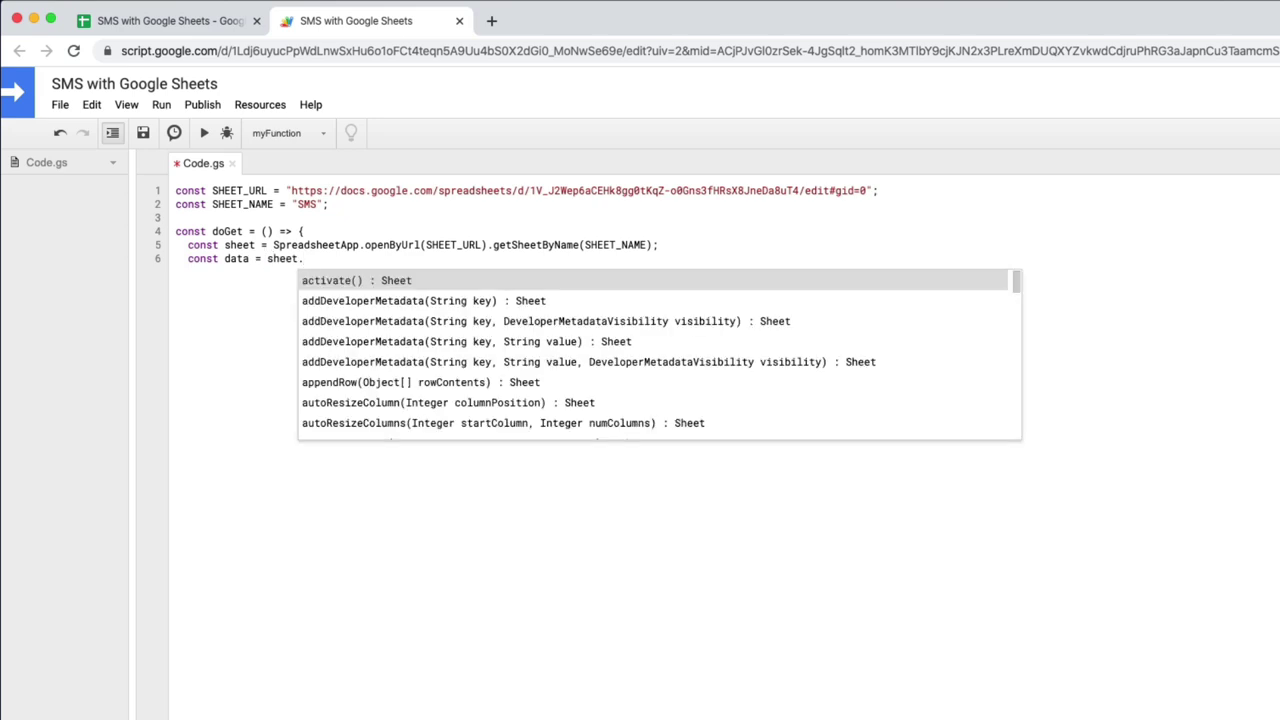
{"action": "type", "text": "getD"}
{"action": "key", "text": "Return"}
{"action": "type", "text": ".getD"}
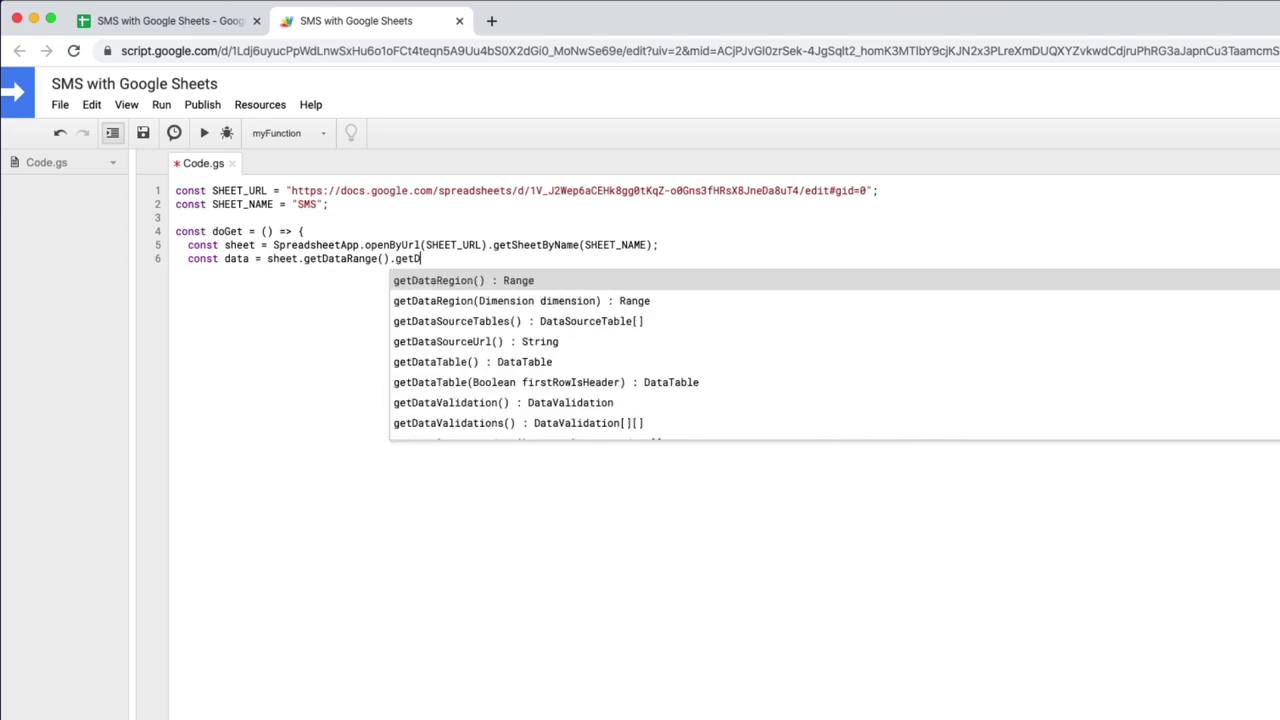
{"action": "type", "text": "isplay"}
{"action": "key", "text": "Down"}
{"action": "key", "text": "Return"}
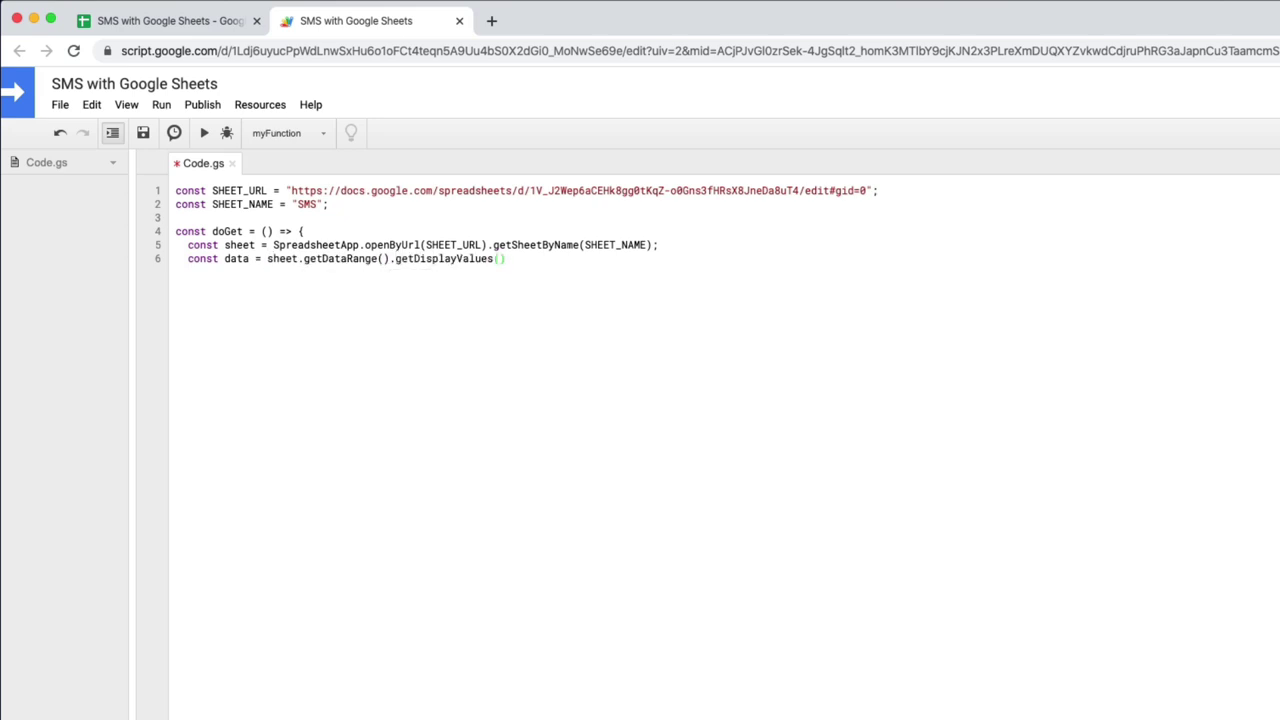
{"action": "type", "text": "}"}
{"action": "type", "text": ";"}
{"action": "key", "text": "Return"}
{"action": "type", "text": "ogger.l"}
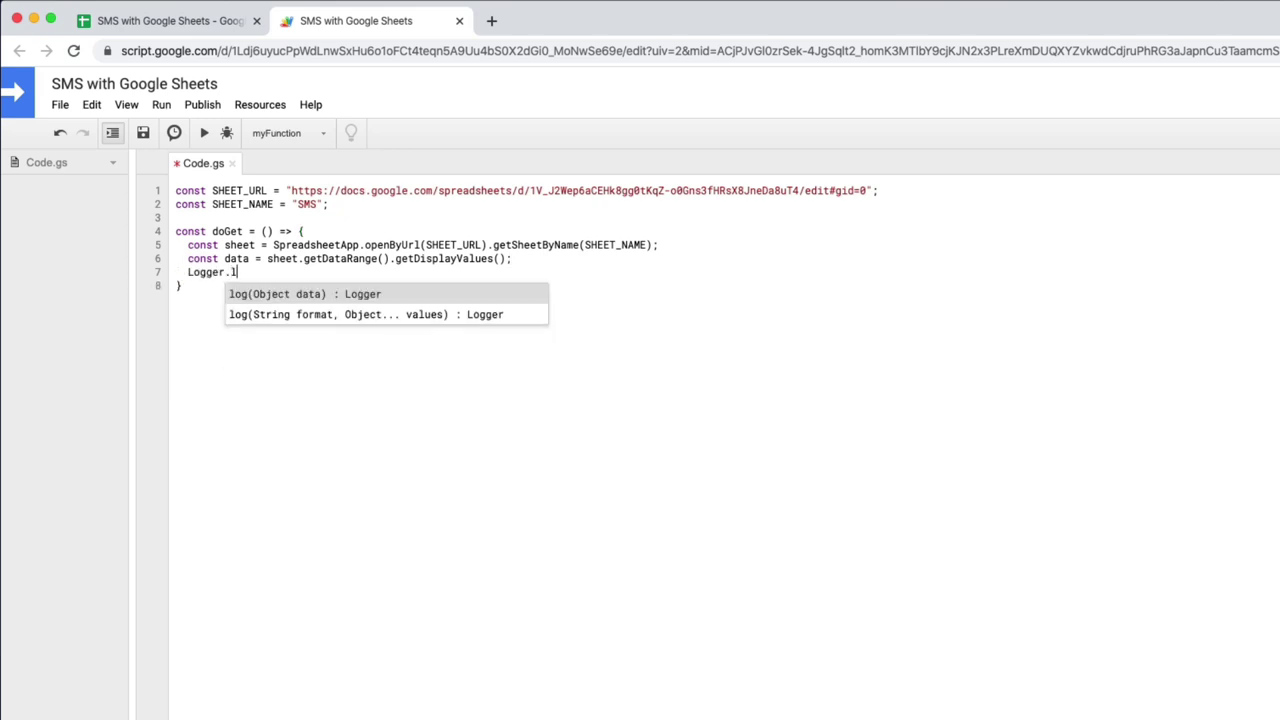
{"action": "type", "text": "og(data);"}
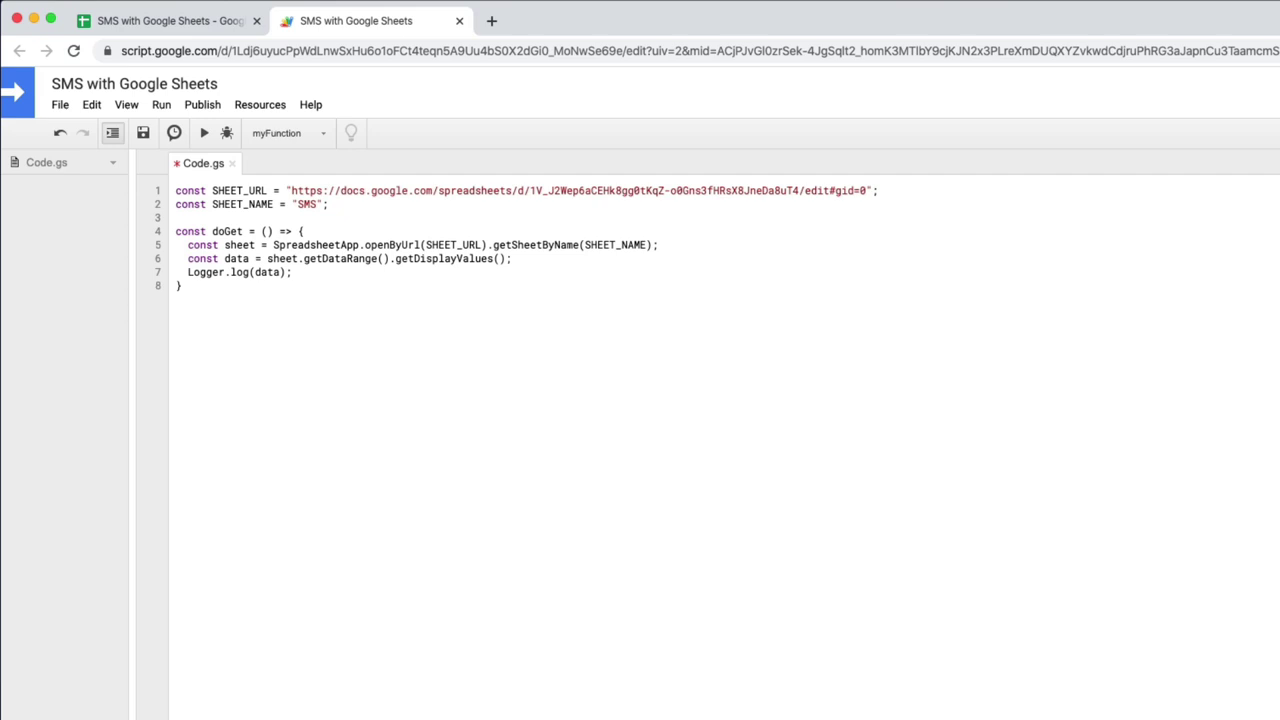
{"action": "key", "text": "ctrl+s"}
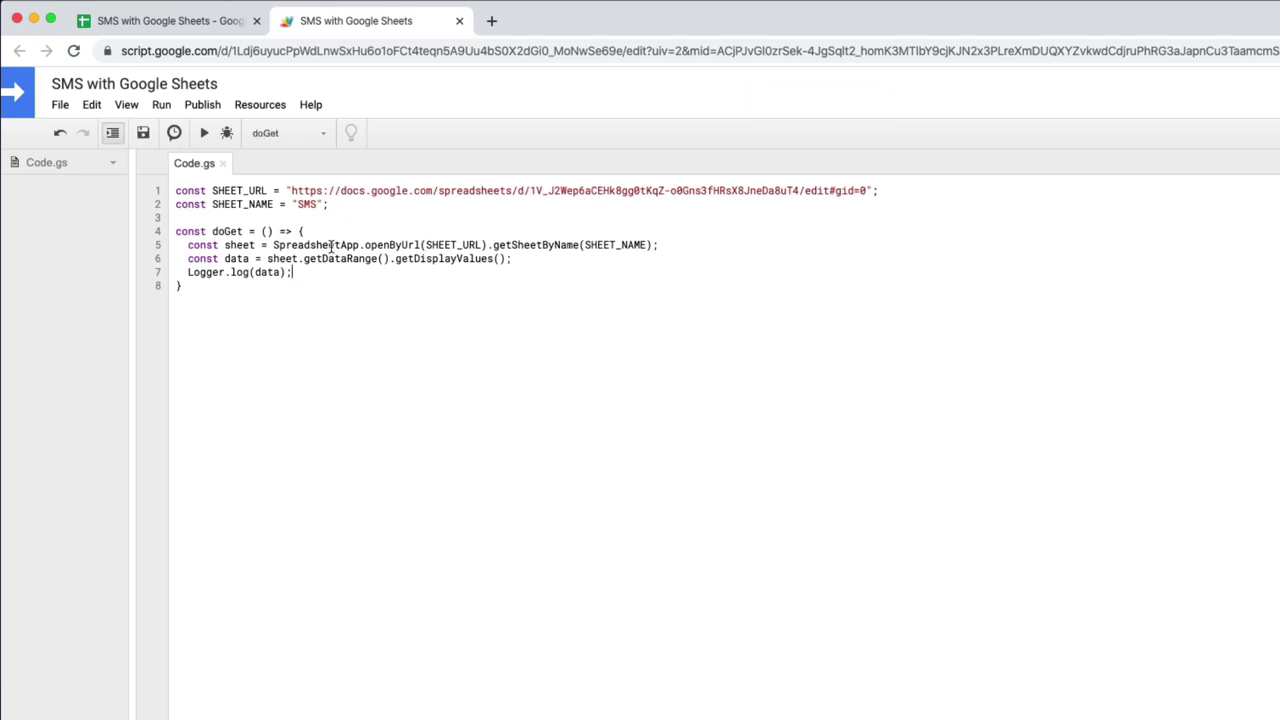
Run doGet and authorize the script's spreadsheet access with the chosen account
{"action": "left_click", "coordinate": [228, 134]}
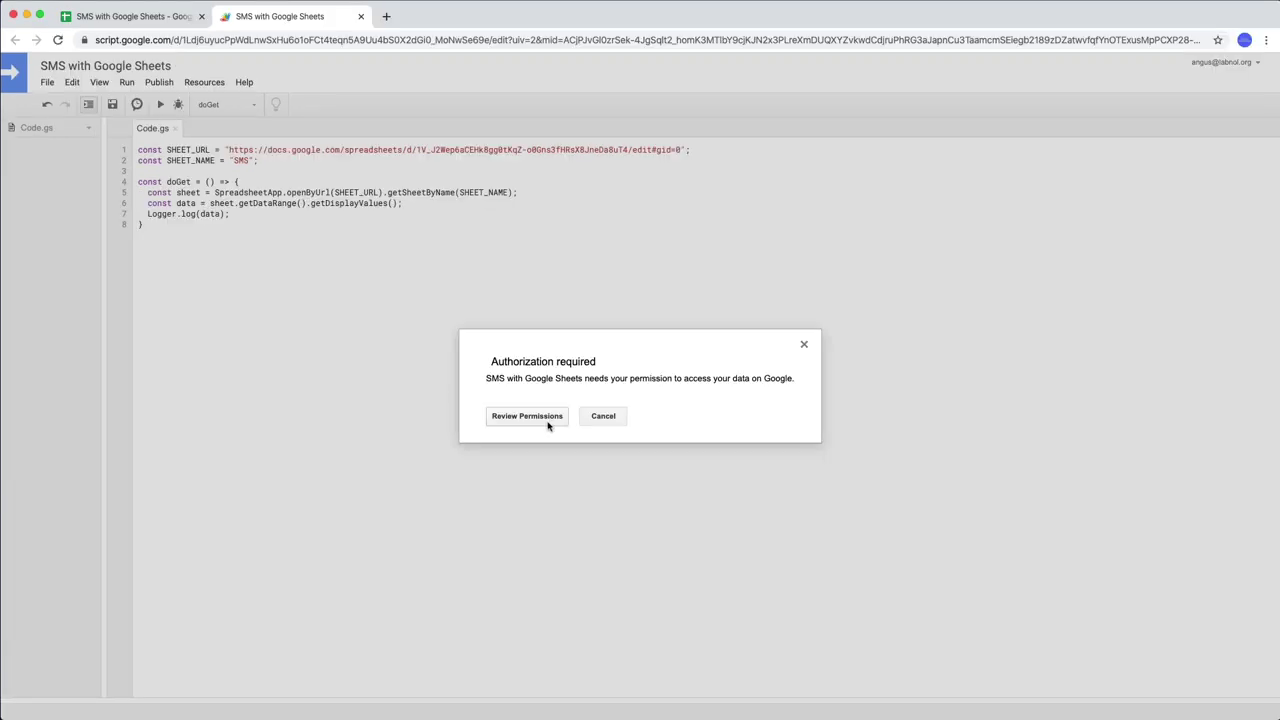
{"action": "left_click", "coordinate": [527, 416]}
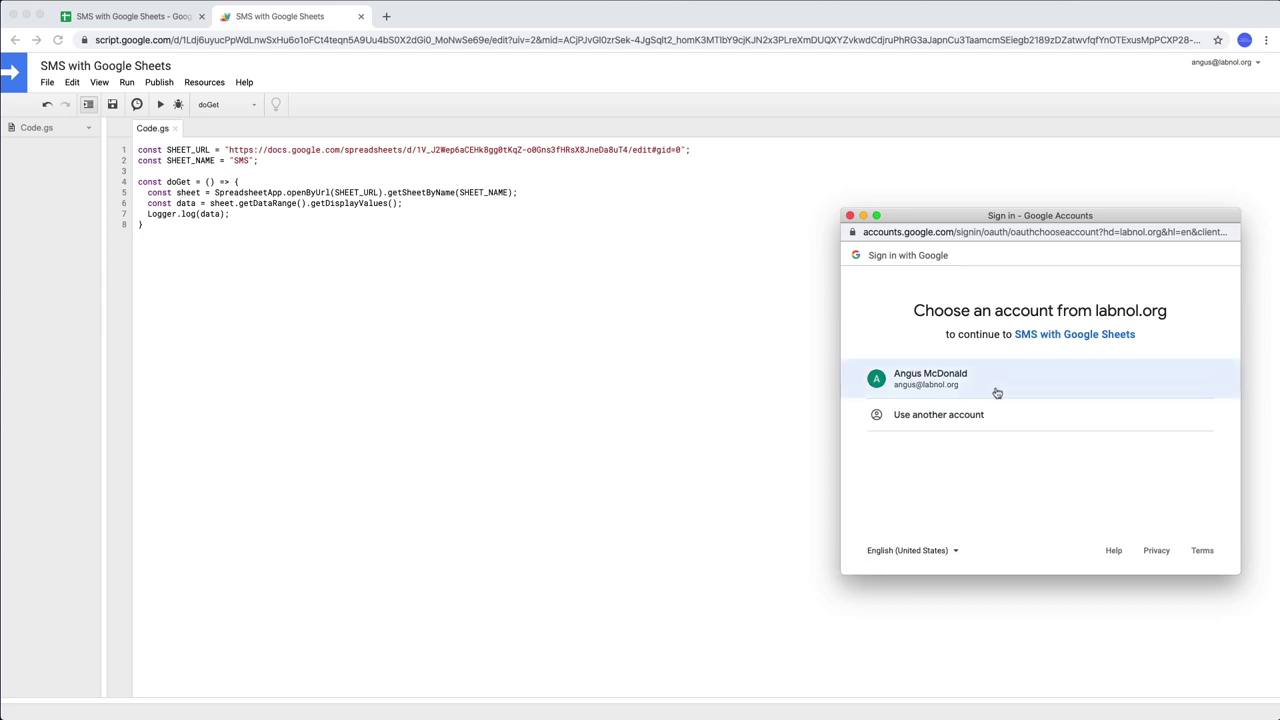
{"action": "left_click", "coordinate": [996, 392]}
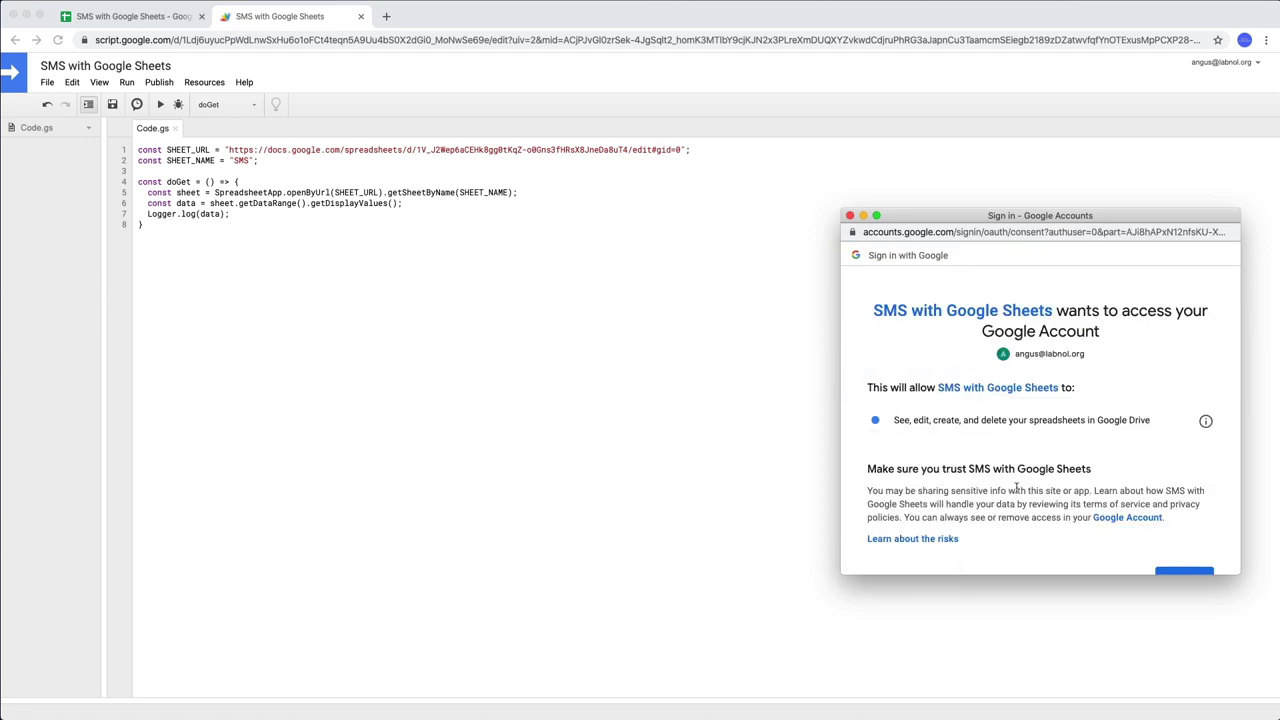
{"action": "scroll", "coordinate": [1050, 452], "scroll_direction": "down", "scroll_amount": 2}
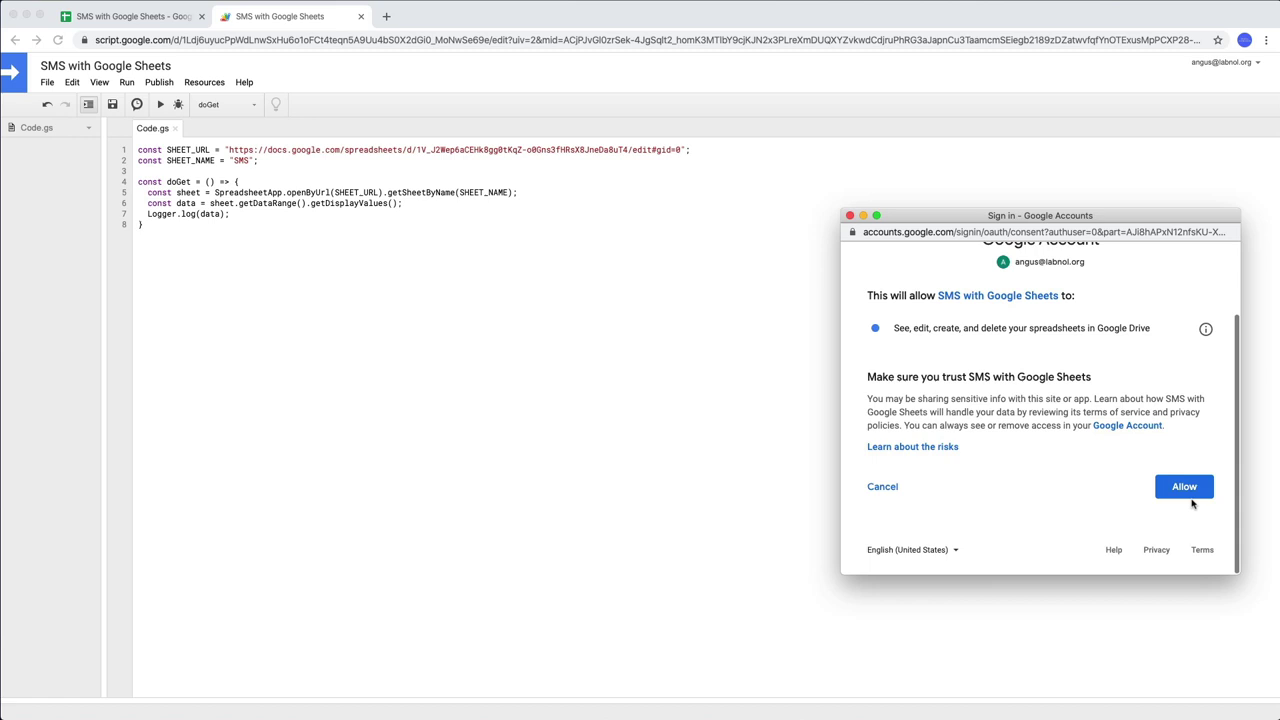
{"action": "left_click", "coordinate": [1190, 489]}
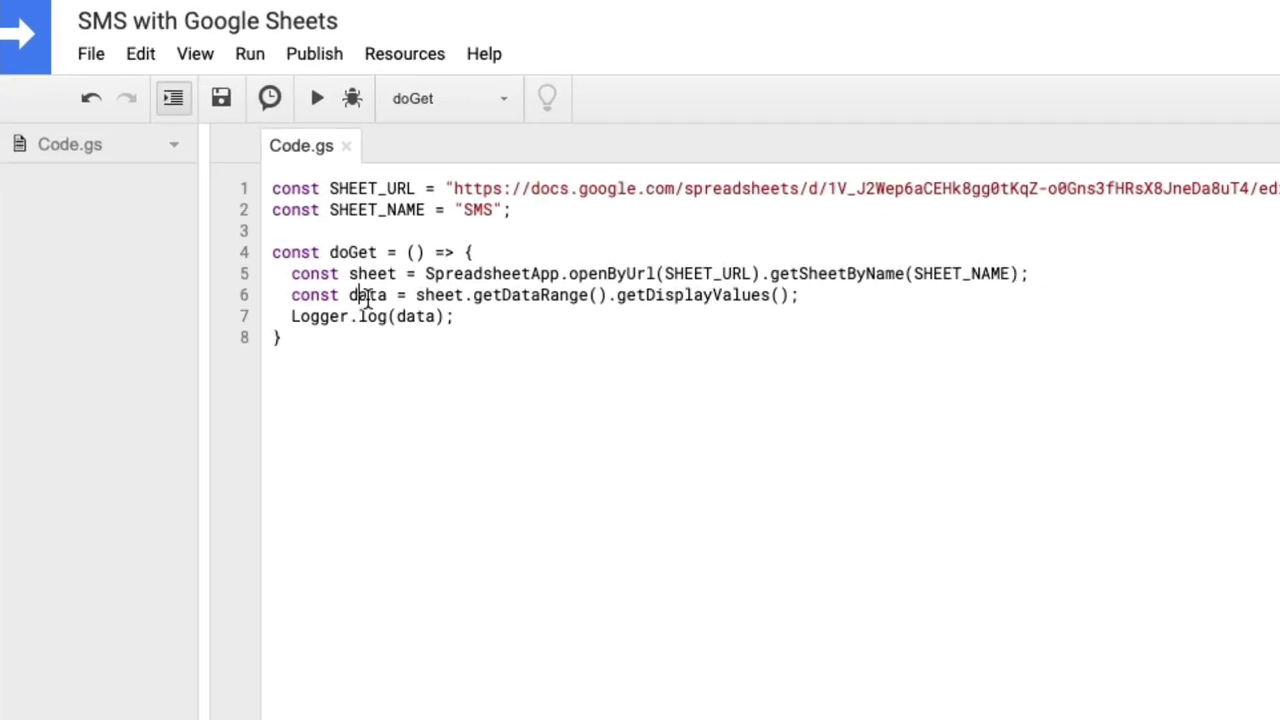
Destructure the values as [header, ...data] on line 6 and add Logger.log(header);
{"action": "double_click", "coordinate": [367, 296]}
{"action": "key", "text": "BackSpace"}
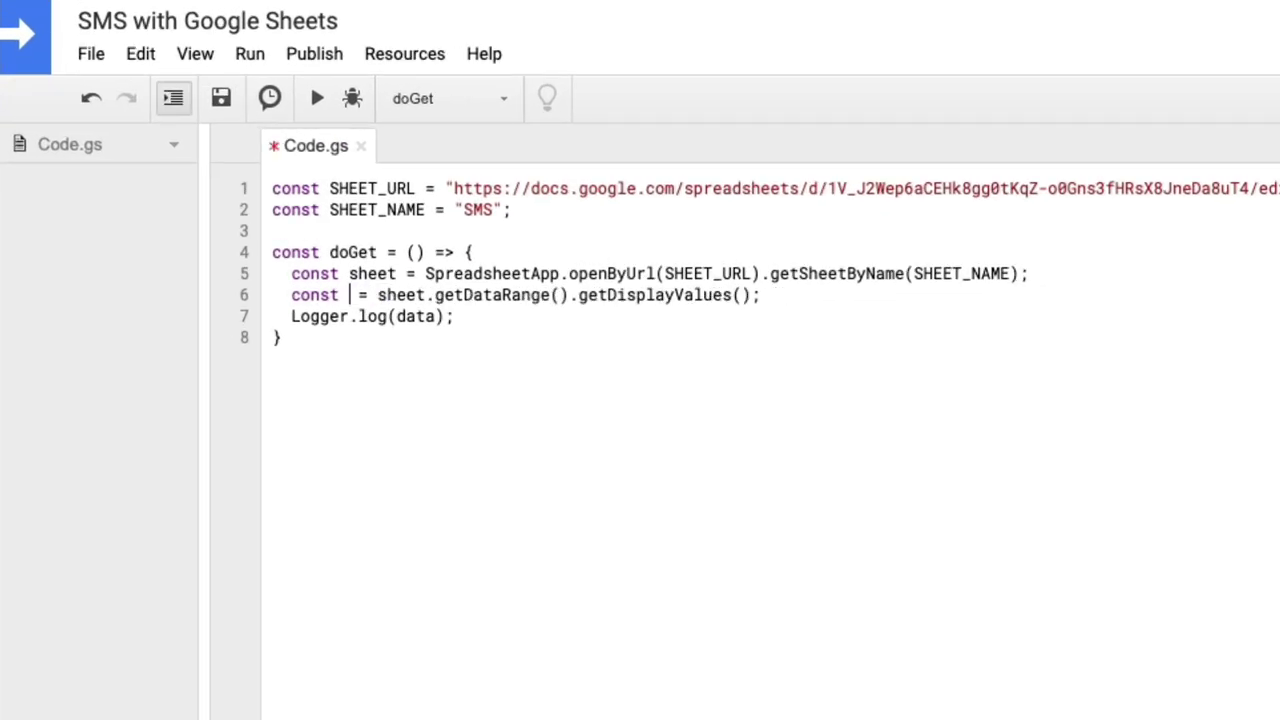
{"action": "type", "text": "[head"}
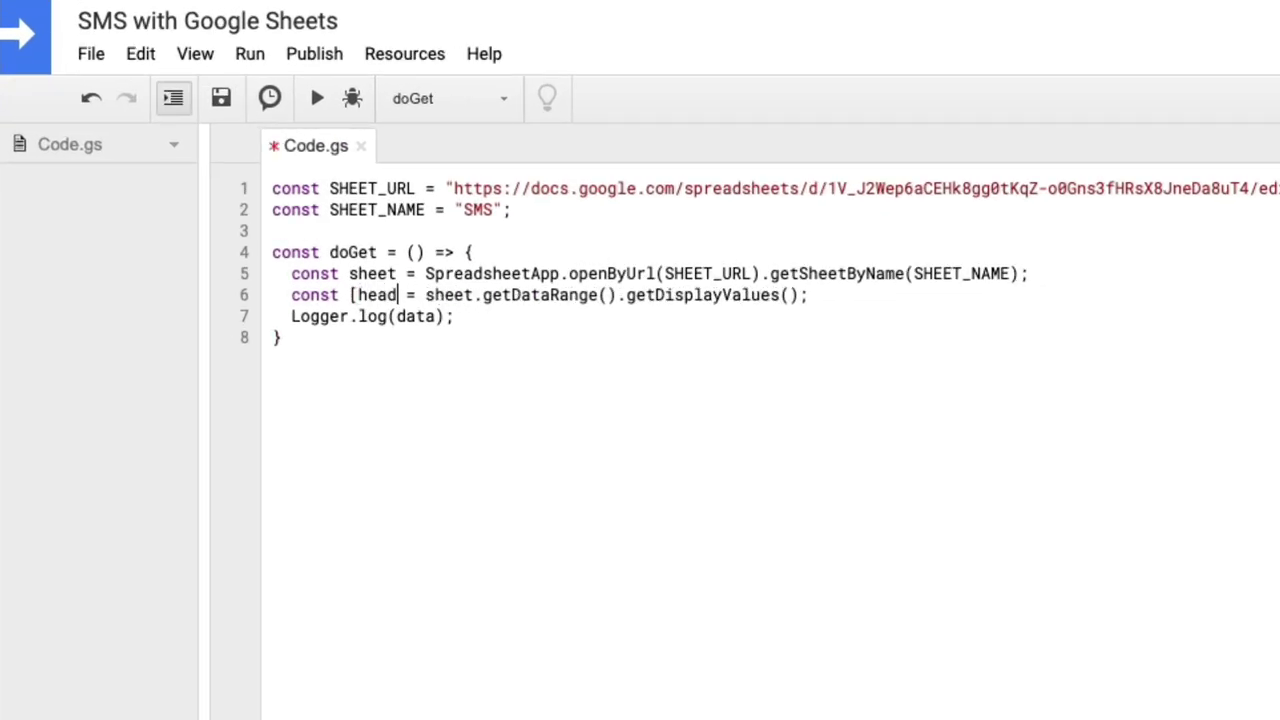
{"action": "type", "text": "er, "}
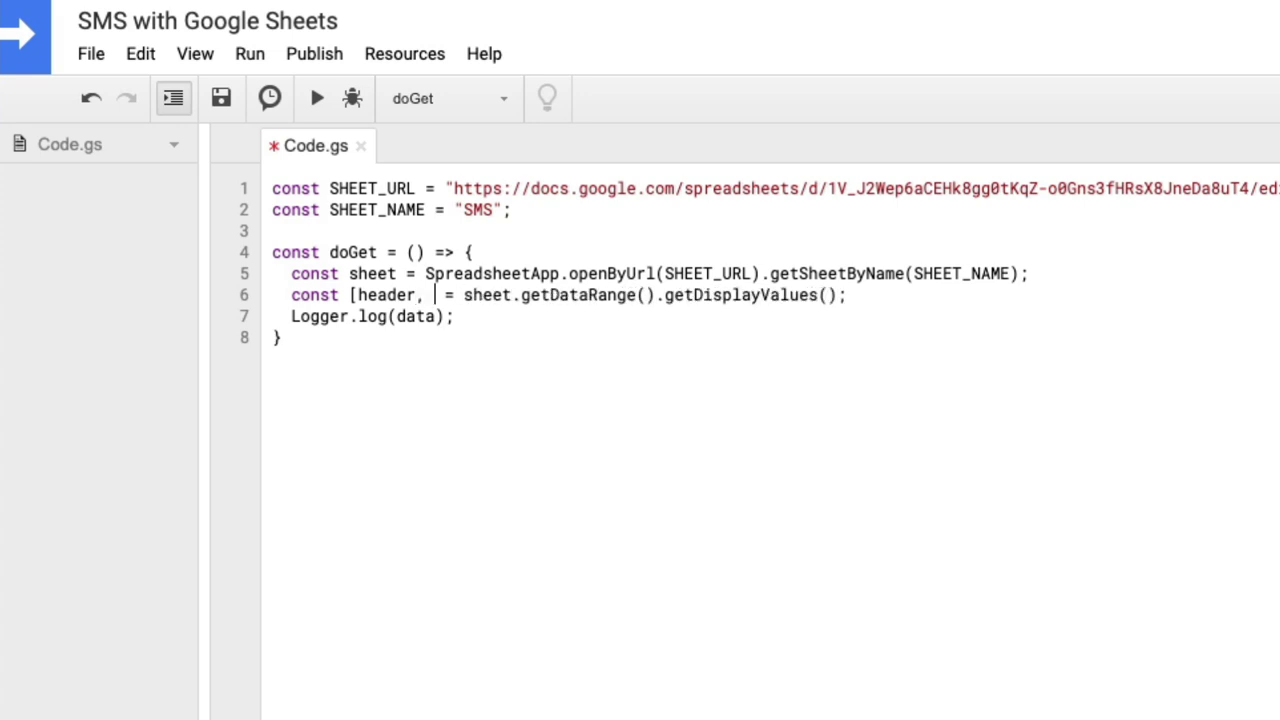
{"action": "type", "text": "...data"}
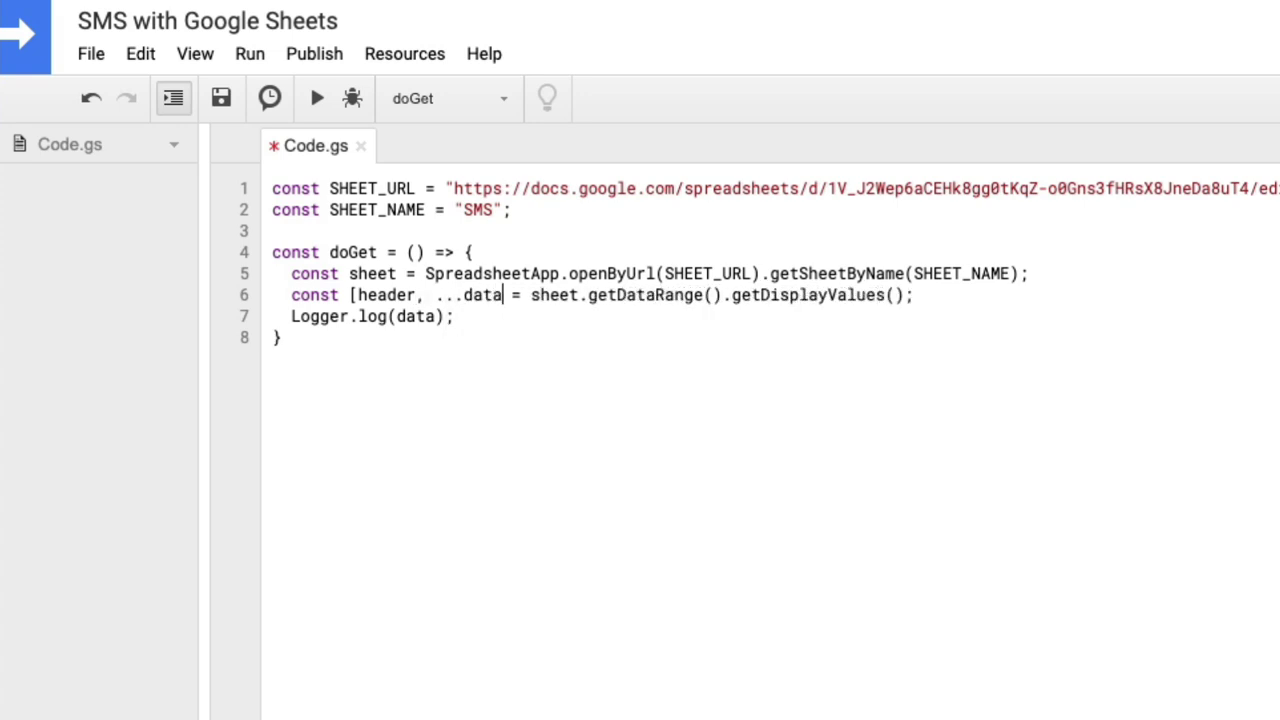
{"action": "type", "text": "]"}
{"action": "key", "text": "End"}
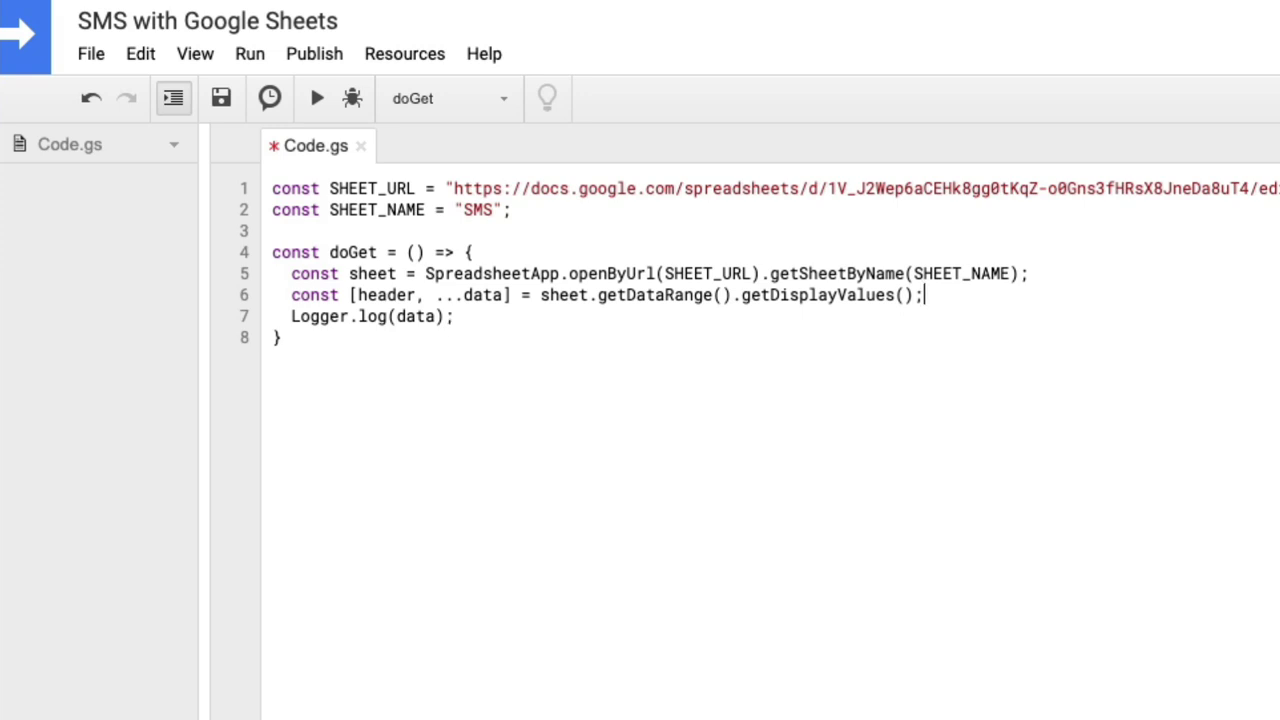
{"action": "key", "text": "Return"}
{"action": "type", "text": "Logger.lo"}
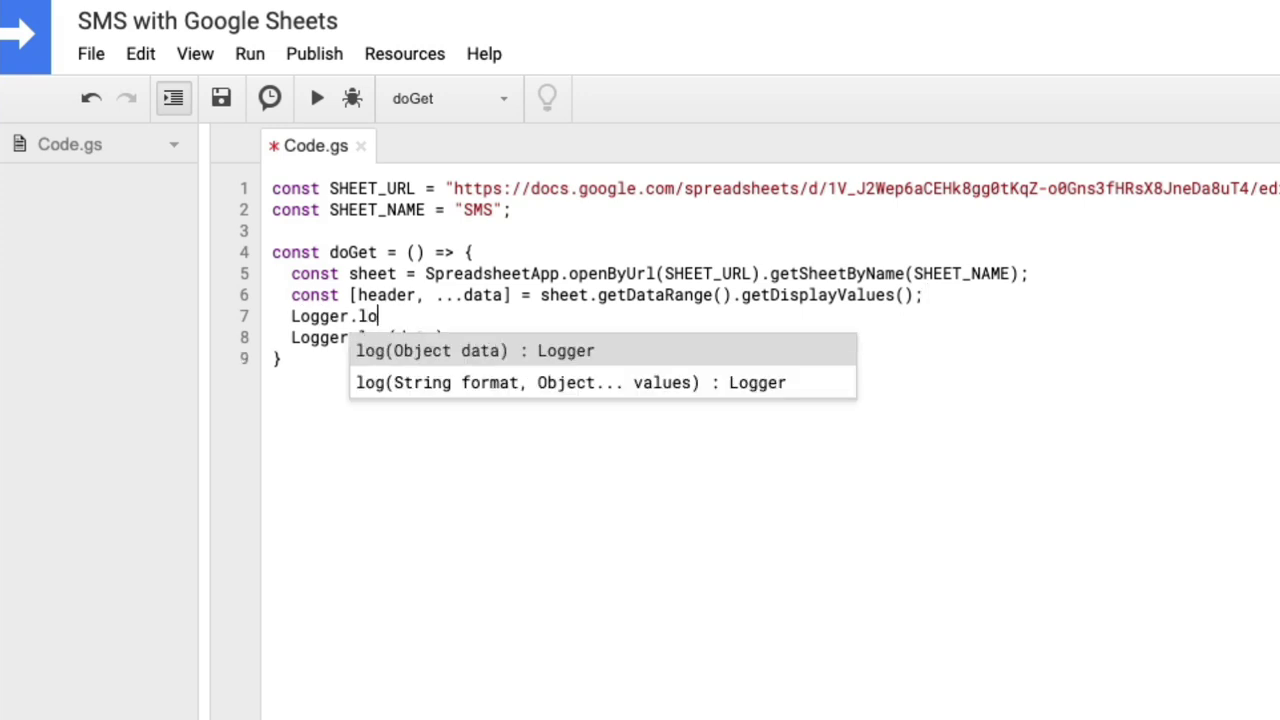
{"action": "type", "text": "g(header);"}
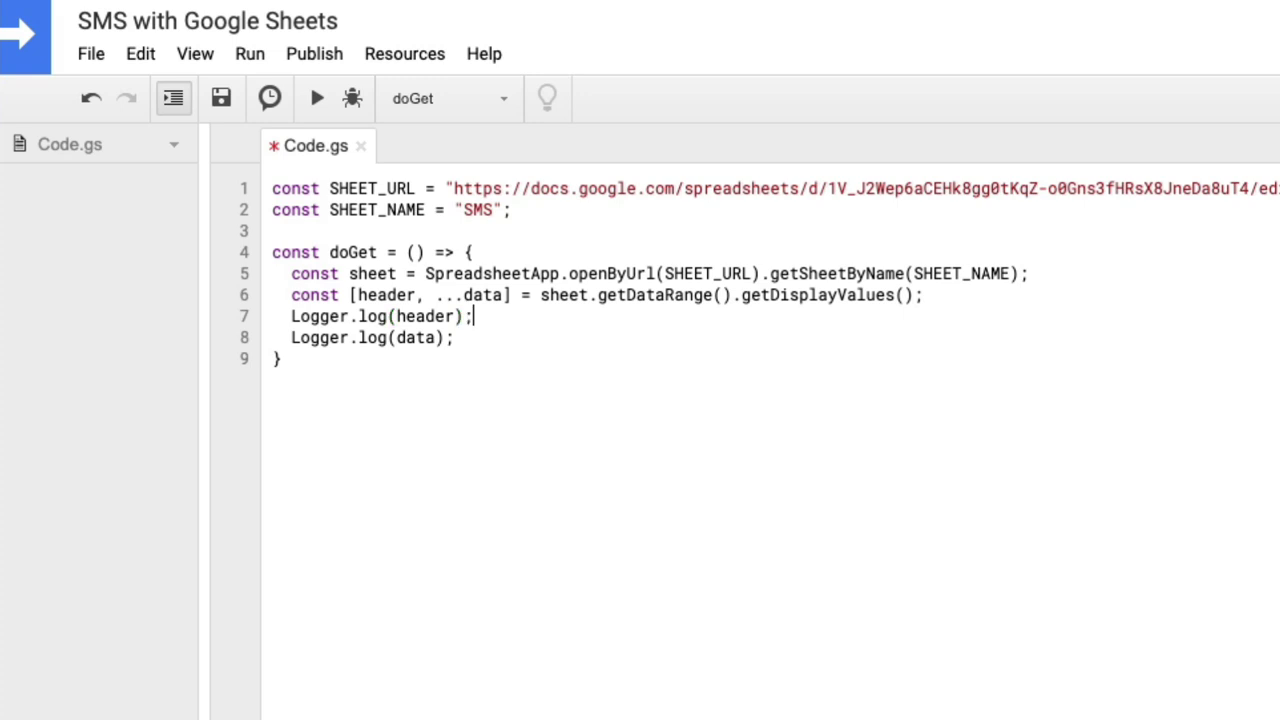
Run doGet and view the logs showing the header row and five contact rows
{"action": "left_click", "coordinate": [318, 98]}
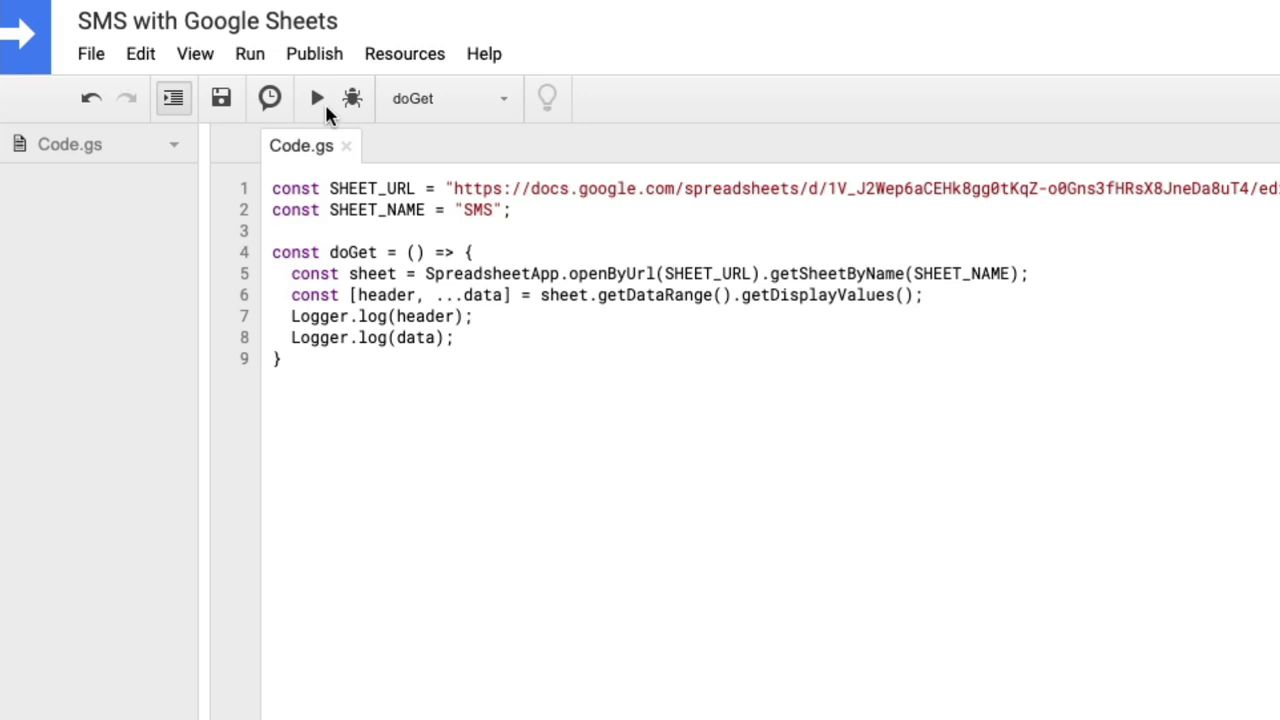
{"action": "left_click", "coordinate": [210, 57]}
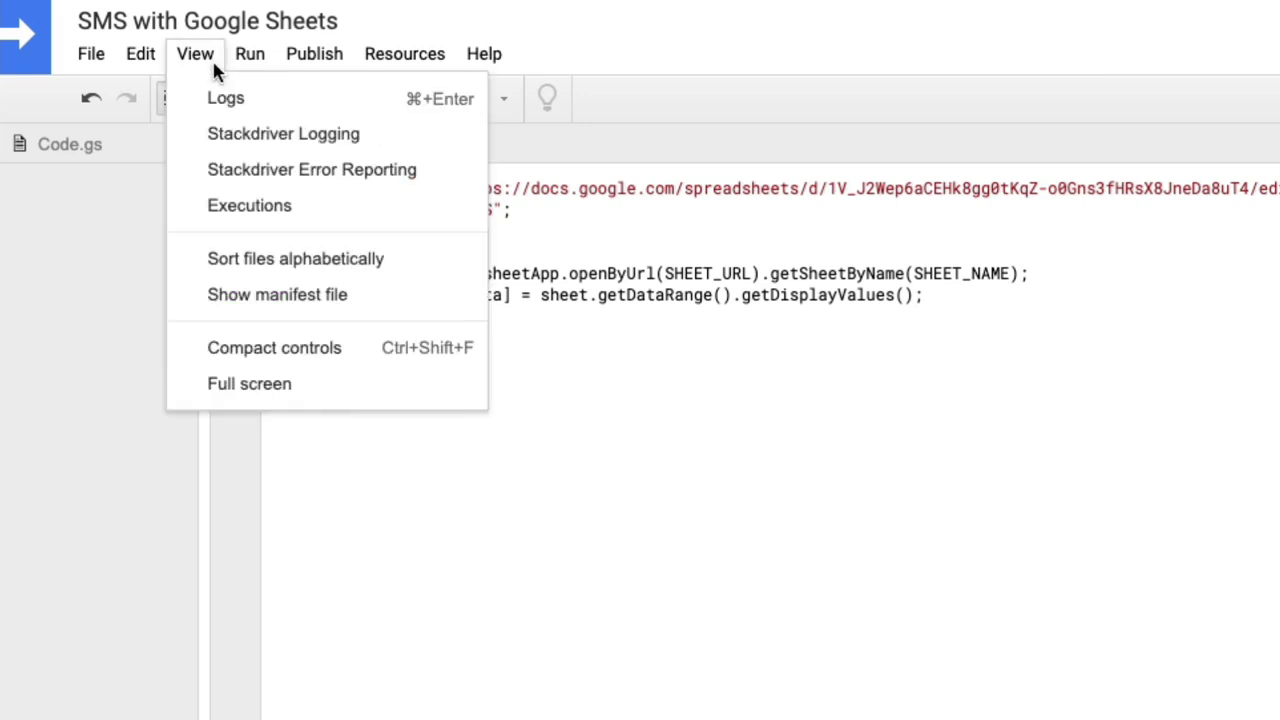
{"action": "left_click", "coordinate": [343, 115]}
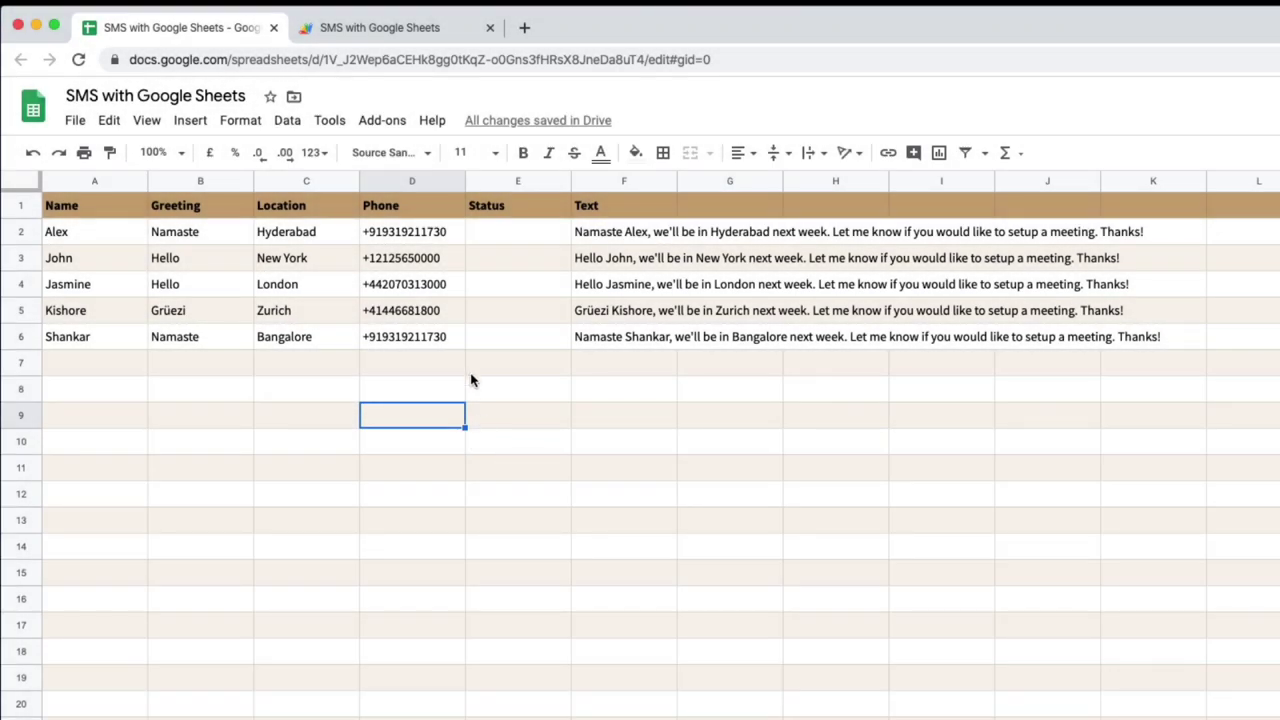
Select the Phone, Status and Text columns (D–F) in the sheet to review them, then deselect
{"action": "left_click", "coordinate": [401, 181]}
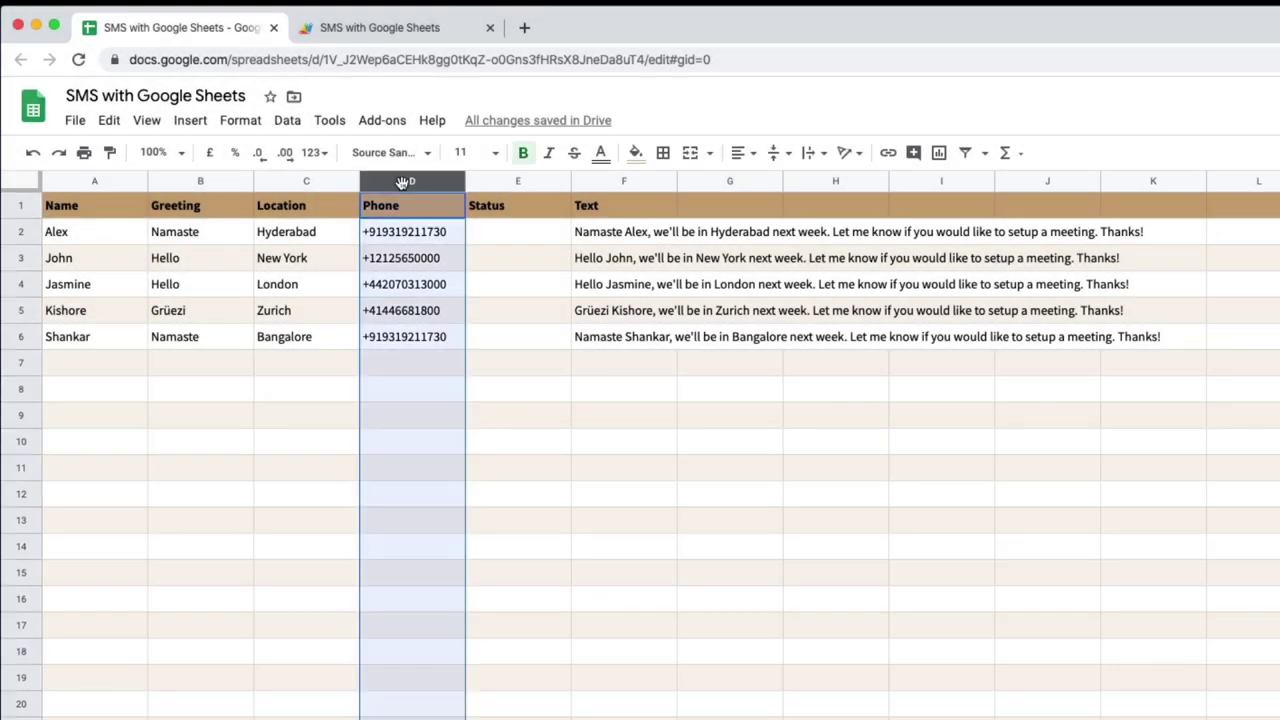
{"action": "key", "text": "shift+Right"}
{"action": "key", "text": "shift+Right"}
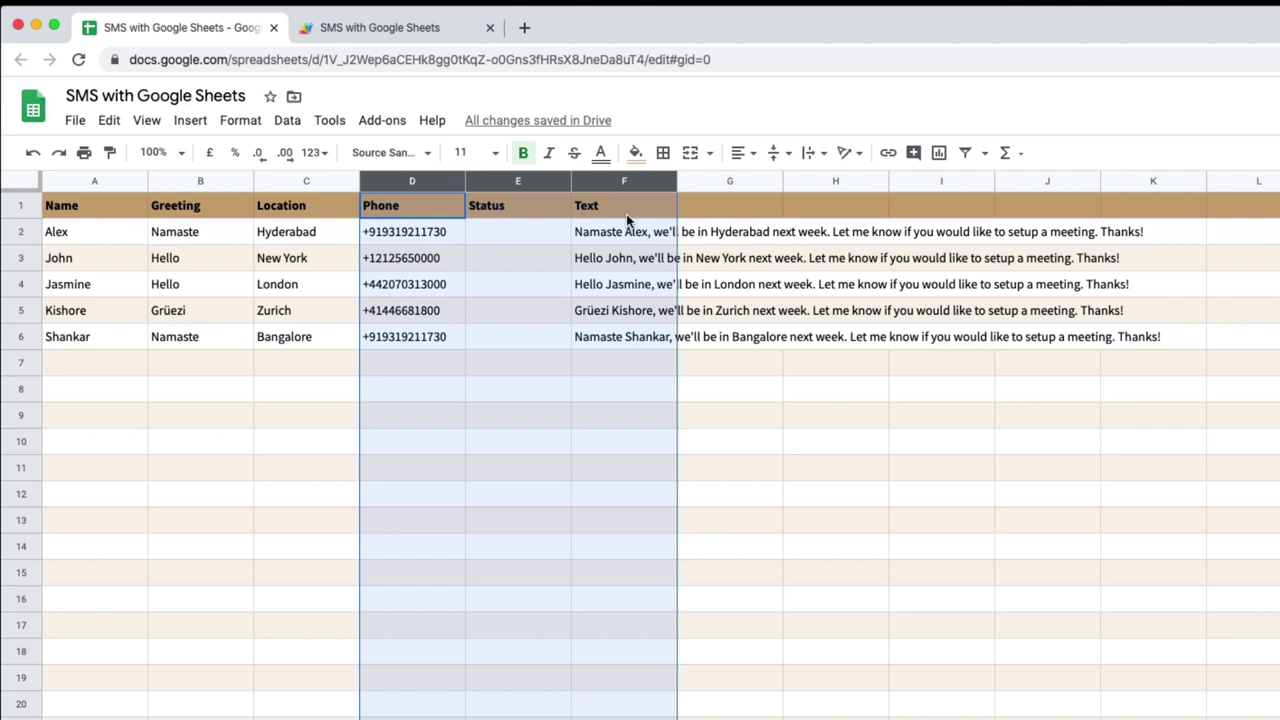
{"action": "left_click", "coordinate": [624, 389]}
Add PHONE, TEXT and STATUS header.indexOf constants and an empty output array in doGet
{"action": "left_click", "coordinate": [426, 35]}
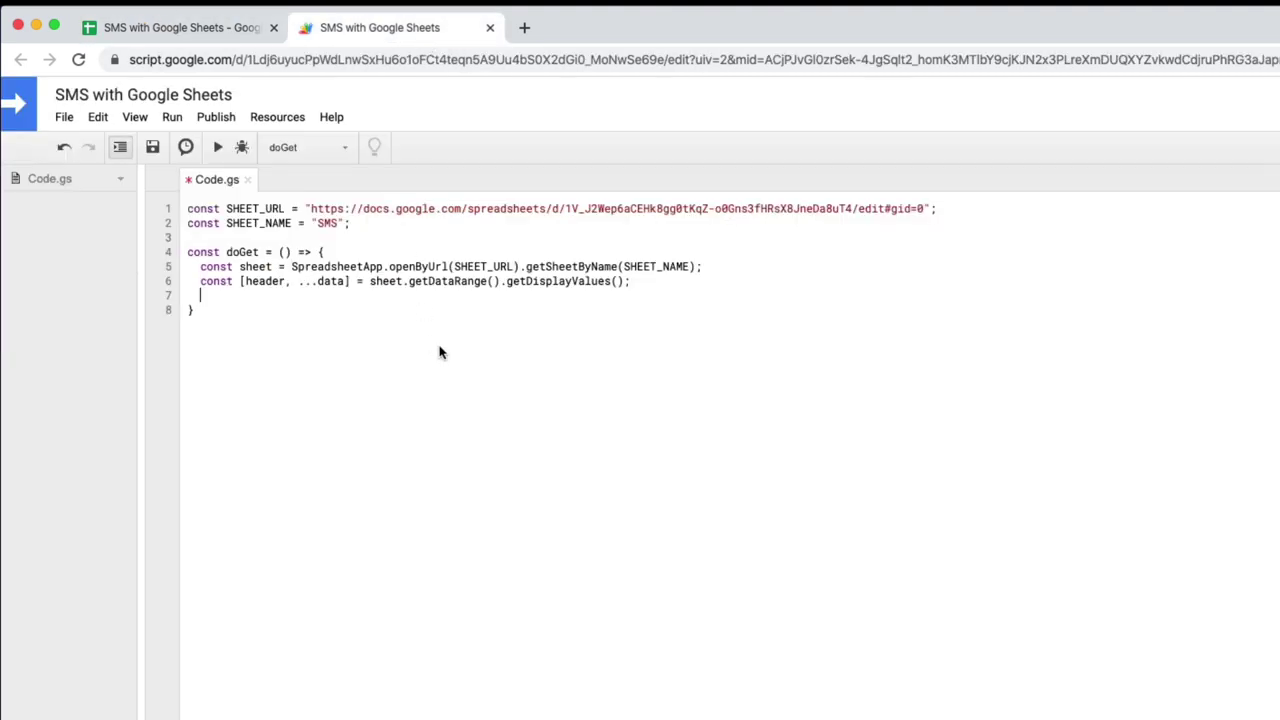
{"action": "key", "text": "Return"}
{"action": "type", "text": "const PHONE = "}
{"action": "type", "text": "header.indexOf(\"Phone\");"}
{"action": "key", "text": "Return"}
{"action": "type", "text": "const TEX"}
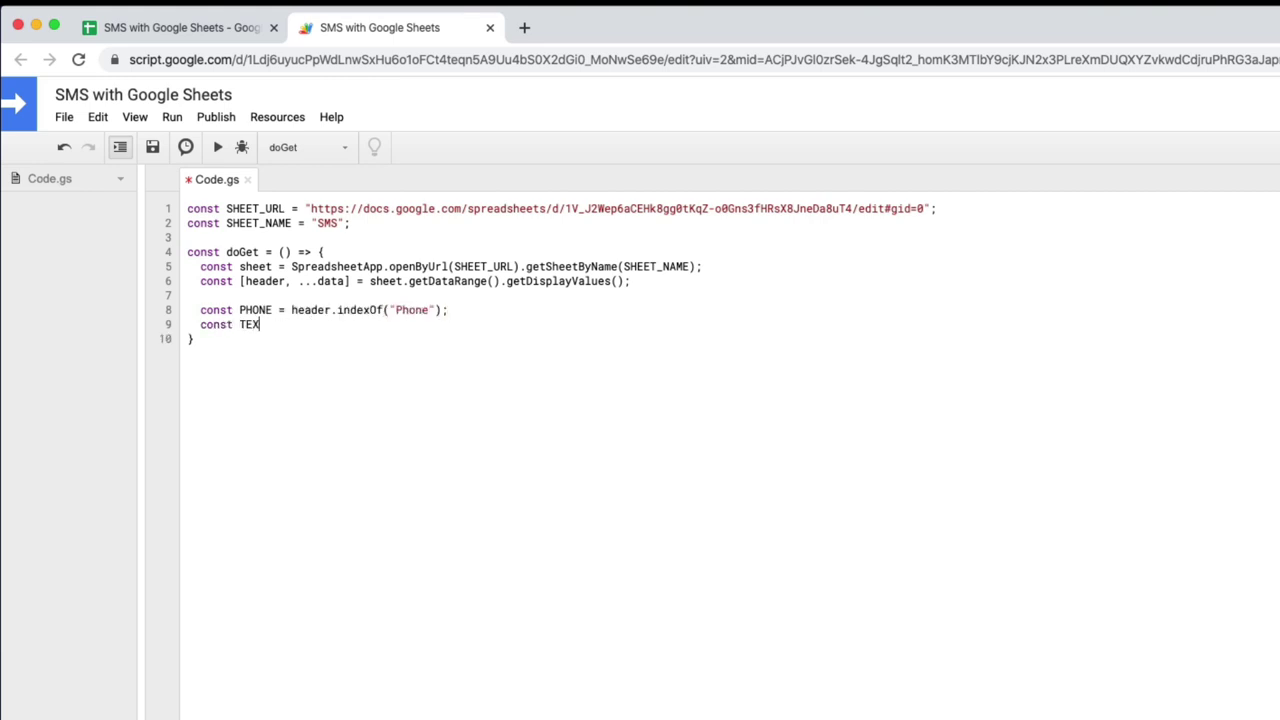
{"action": "type", "text": "T = header.indexOf(\"Text\");"}
{"action": "key", "text": "Return"}
{"action": "type", "text": "const STATUS "}
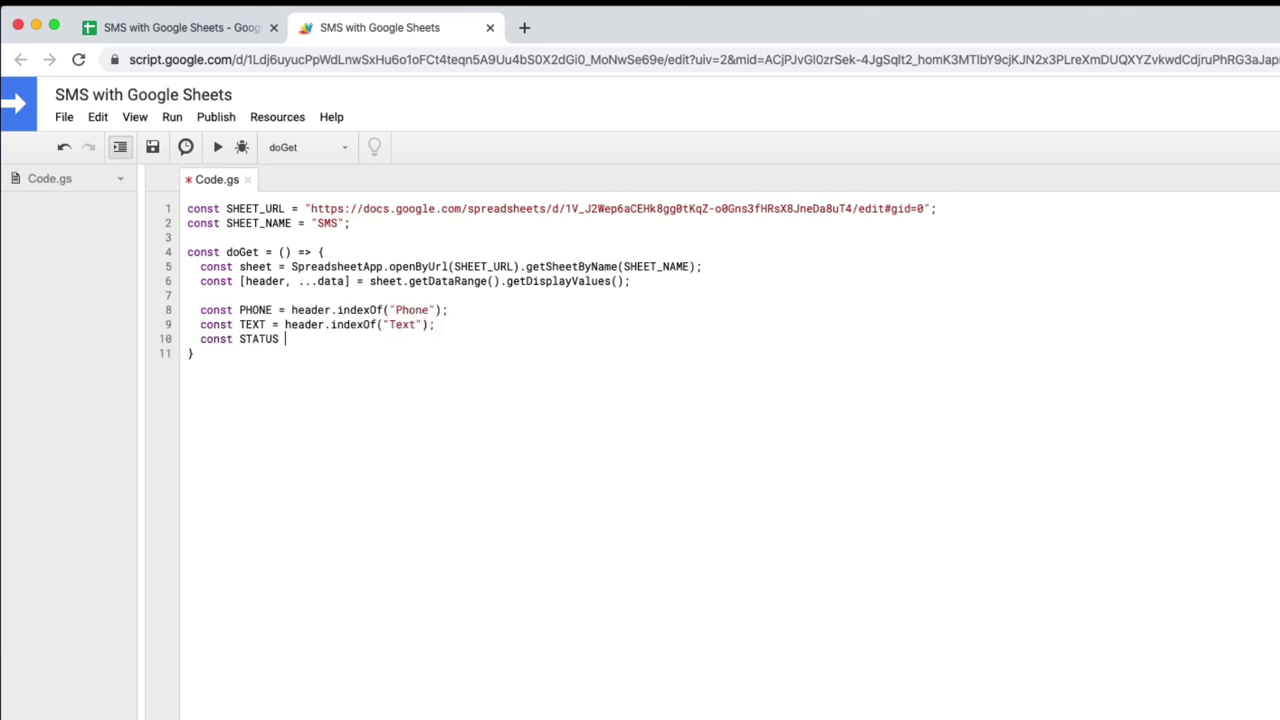
{"action": "type", "text": "= header.indexOf(\"Status\");"}
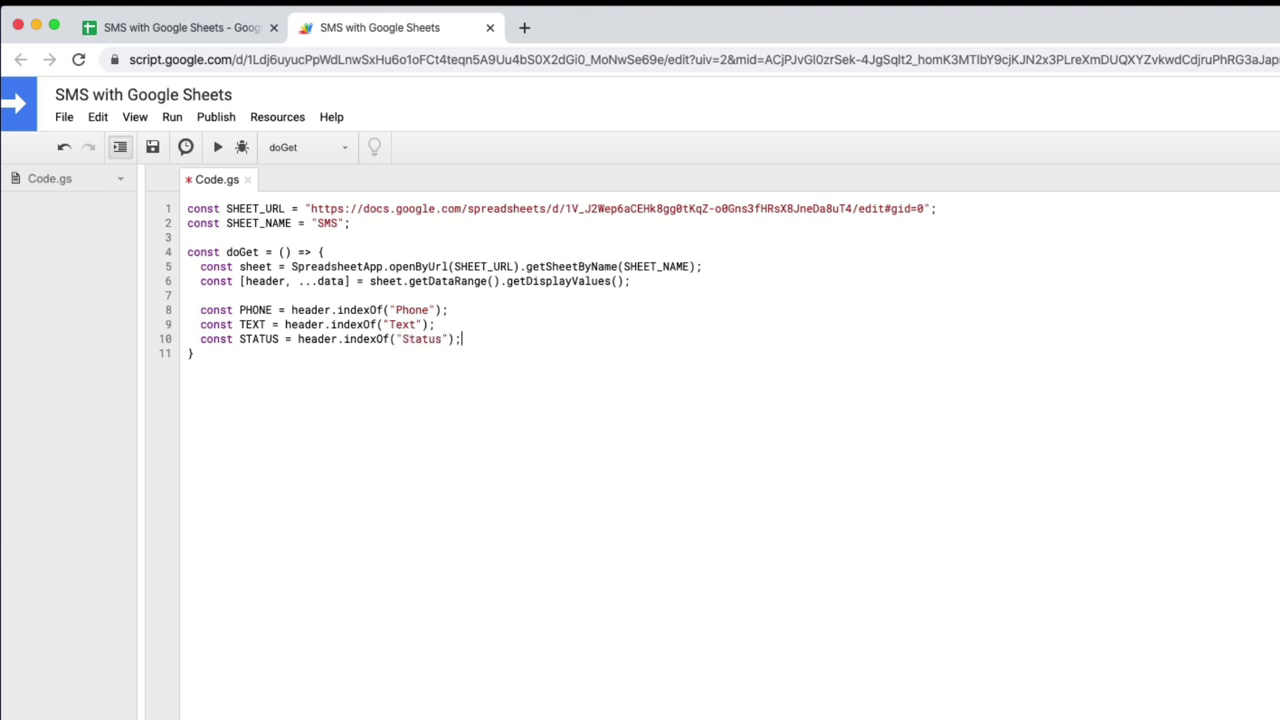
{"action": "key", "text": "Return"}
{"action": "key", "text": "Return"}
{"action": "type", "text": "const "}
{"action": "type", "text": "output = [];"}
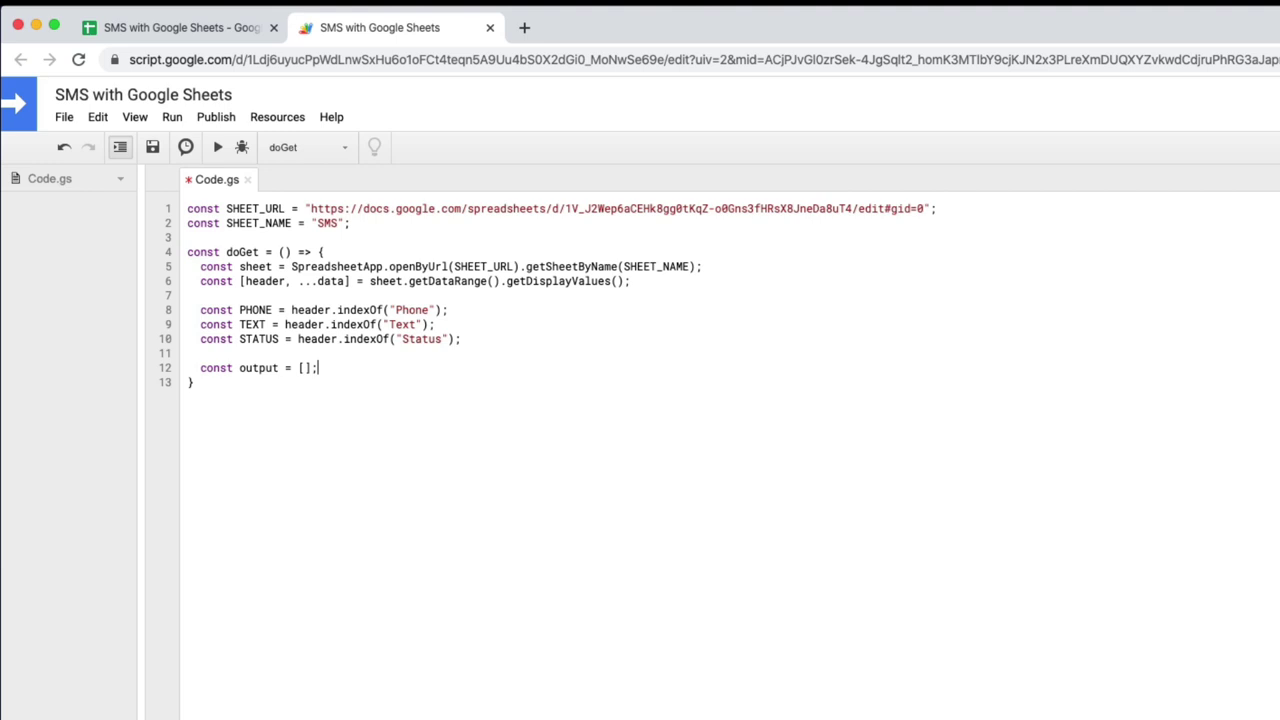
Write a data.forEach loop pushing index+1, phone and text for rows whose Status is empty
{"action": "key", "text": "Return"}
{"action": "key", "text": "Return"}
{"action": "type", "text": "dat"}
{"action": "type", "text": "a.forEach((r"}
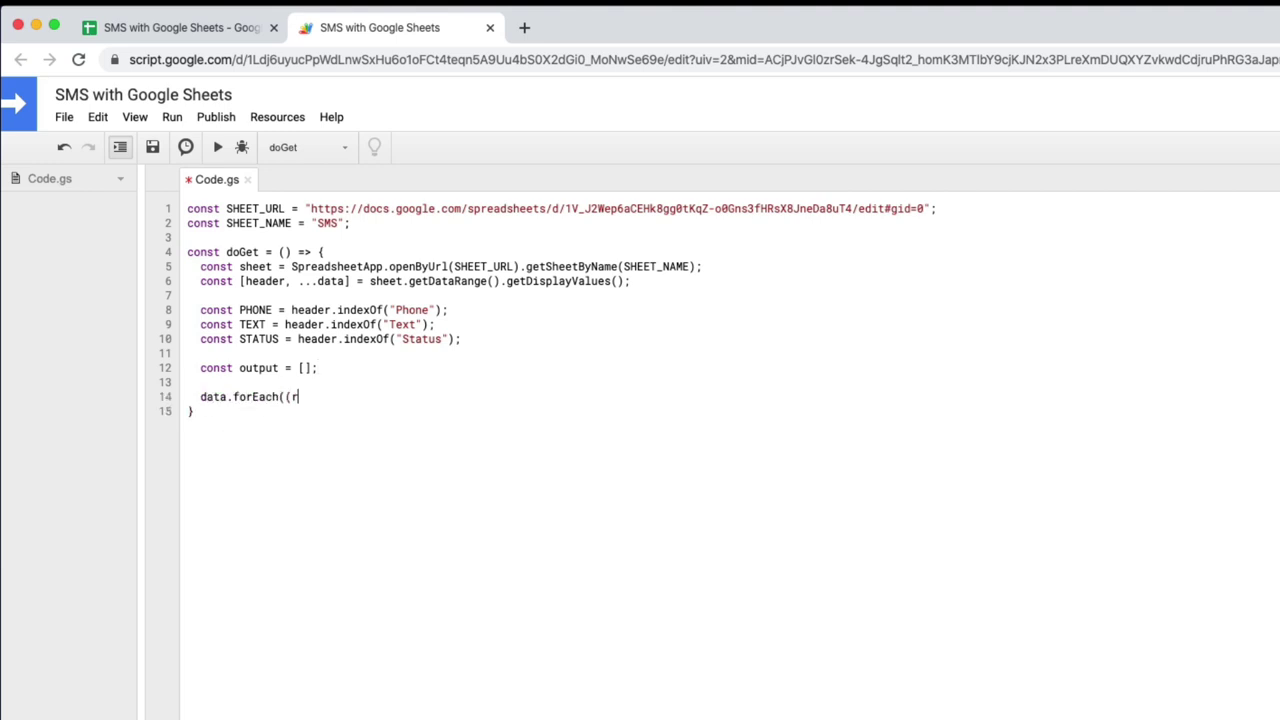
{"action": "type", "text": "ow, index) => {"}
{"action": "key", "text": "Return"}
{"action": "key", "text": "Tab"}
{"action": "key", "text": "Right"}
{"action": "type", "text": ");"}
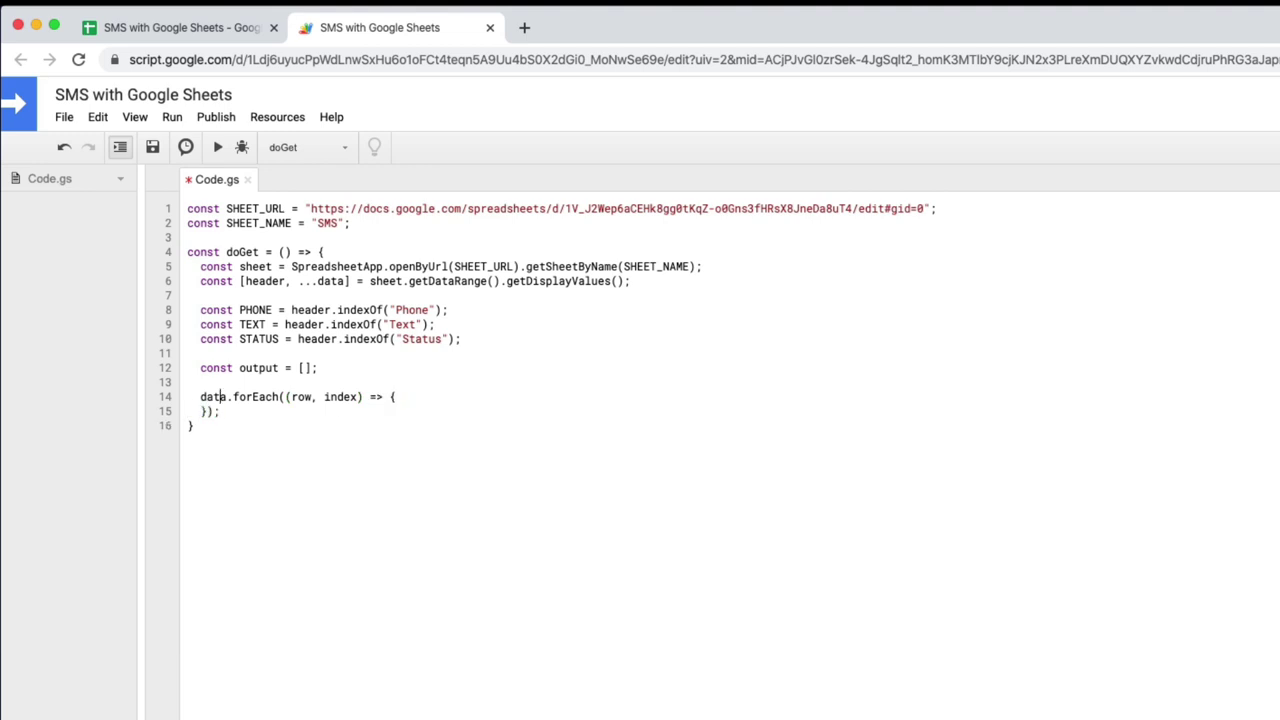
{"action": "key", "text": "Home"}
{"action": "key", "text": "Return"}
{"action": "type", "text": "if (row"}
{"action": "type", "text": "[STATUS] === \"\""}
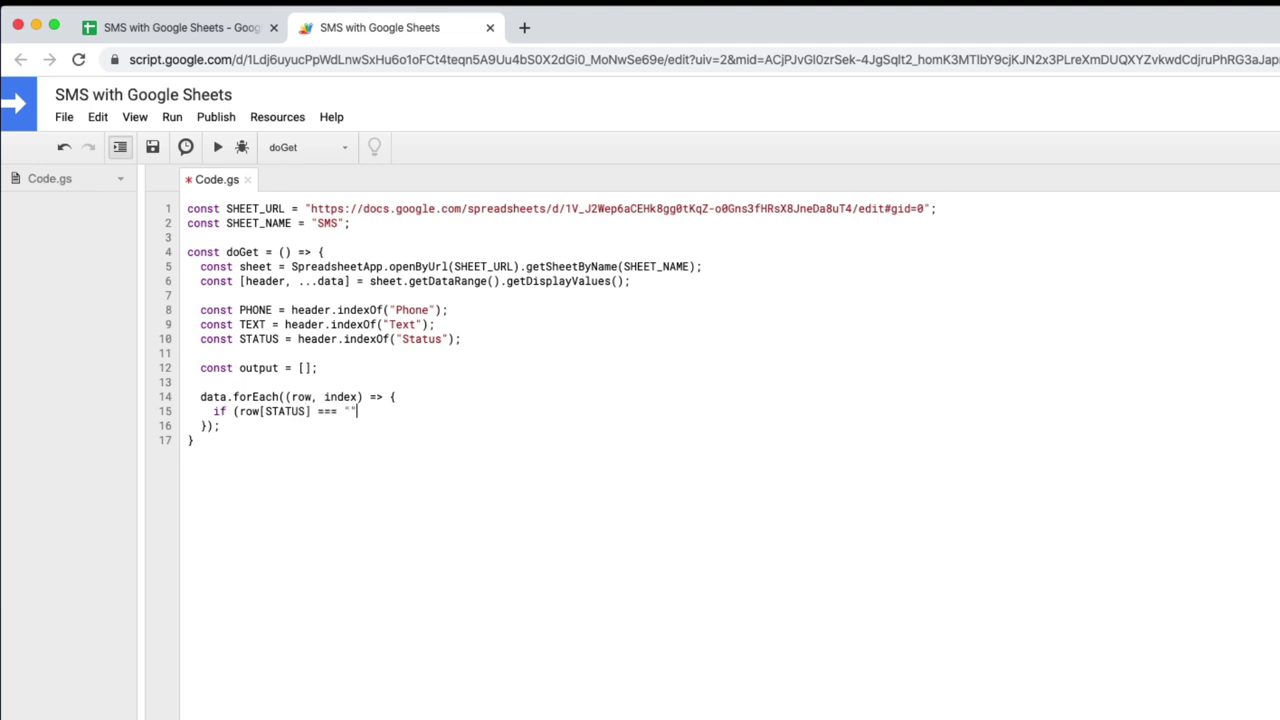
{"action": "type", "text": ") {"}
{"action": "key", "text": "Return"}
{"action": "key", "text": "Up"}
{"action": "key", "text": "End"}
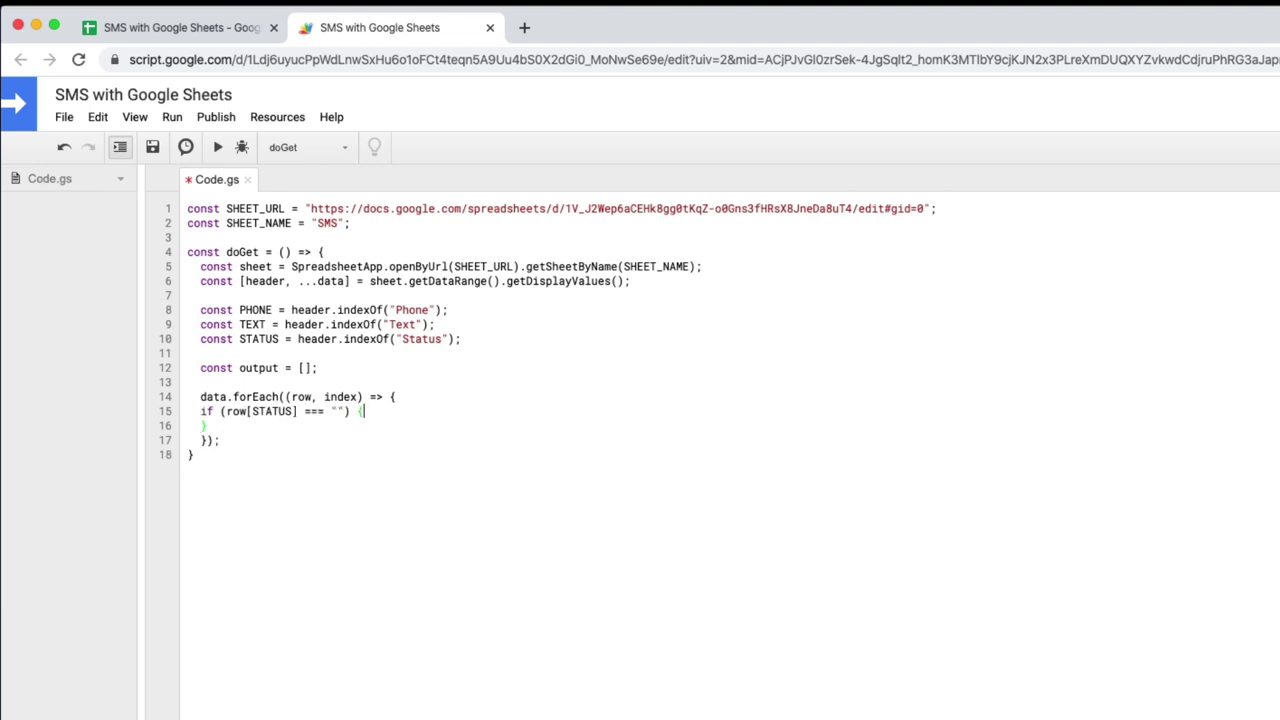
{"action": "key", "text": "Return"}
{"action": "type", "text": "output.push(["}
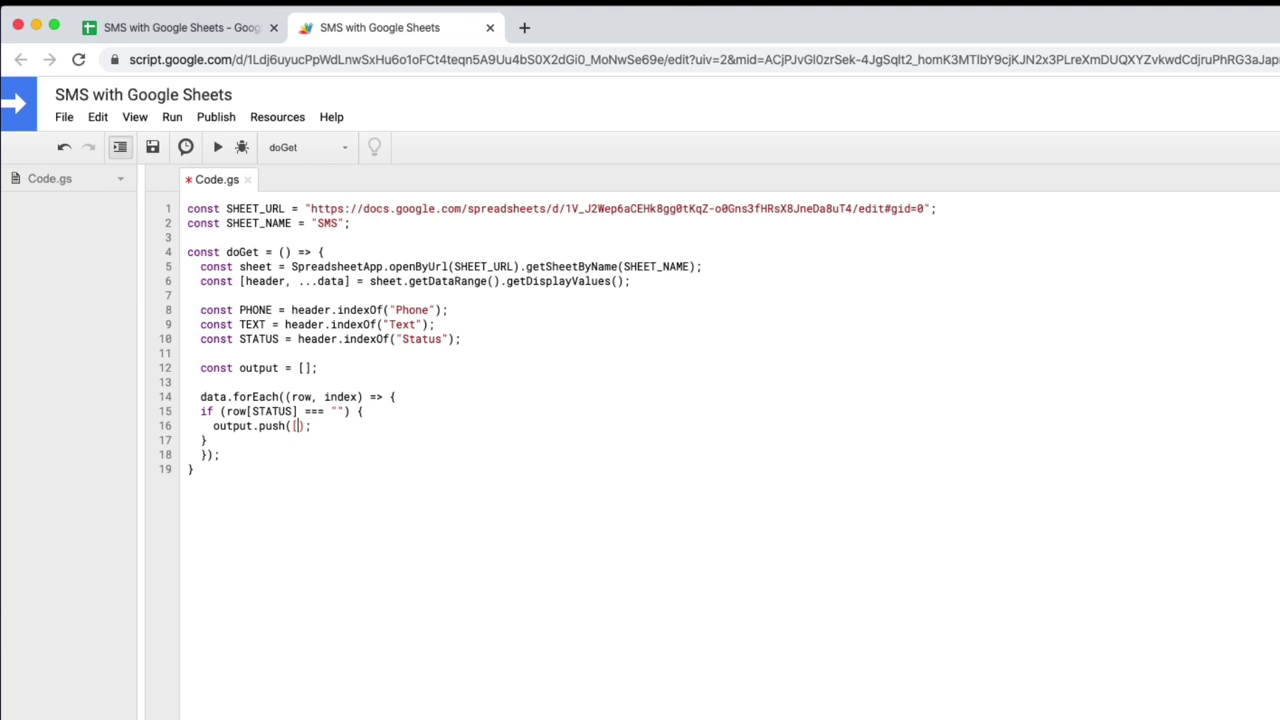
{"action": "type", "text": "index+1, "}
{"action": "type", "text": "row[PHONE], row["}
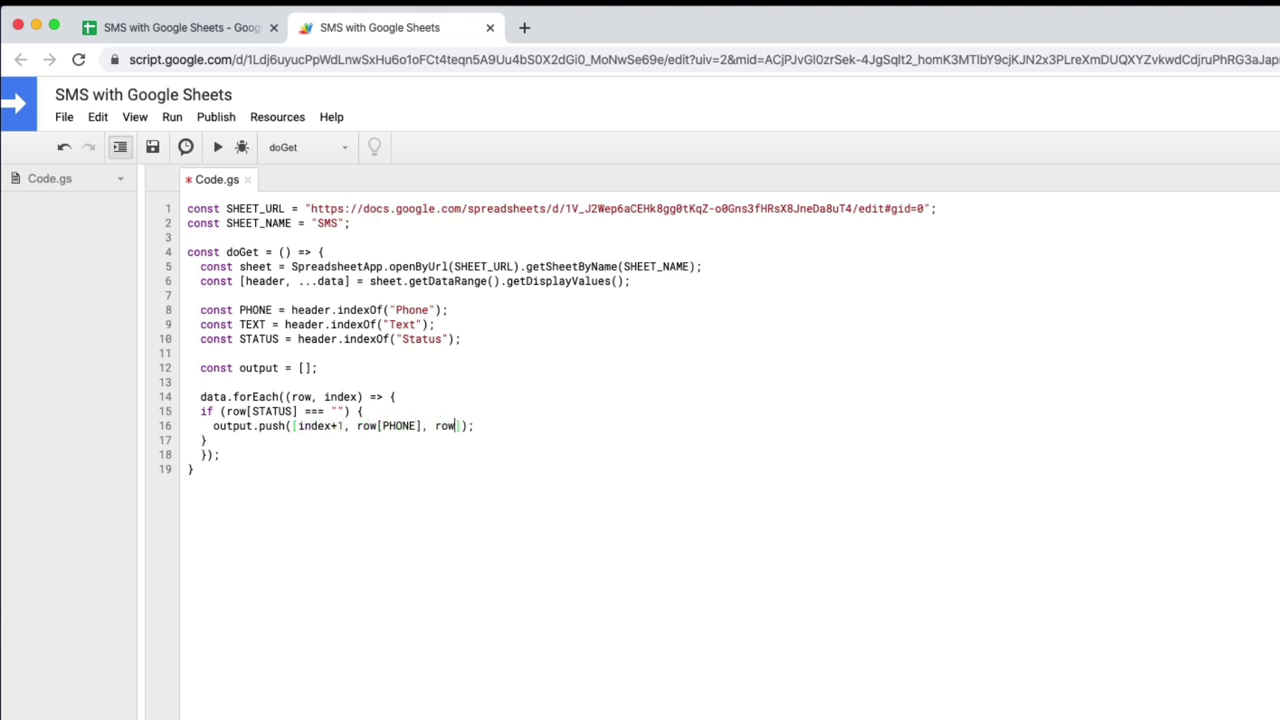
{"action": "type", "text": "TEXT]"}
{"action": "key", "text": "Down"}
{"action": "key", "text": "Down"}
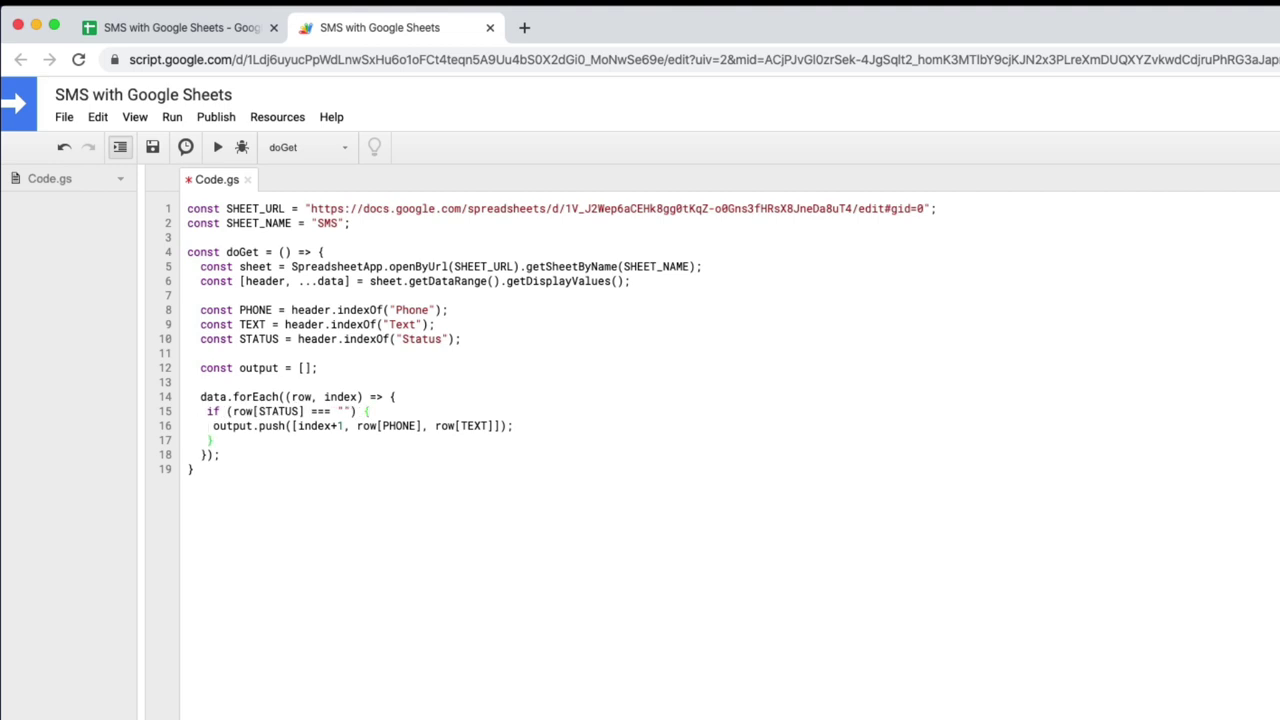
Add const json = JSON.stringify(output); after the loop
{"action": "key", "text": "Down"}
{"action": "key", "text": "End"}
{"action": "key", "text": "Return"}
{"action": "key", "text": "Return"}
{"action": "type", "text": "const json = JSON.s"}
{"action": "key", "text": "Return"}
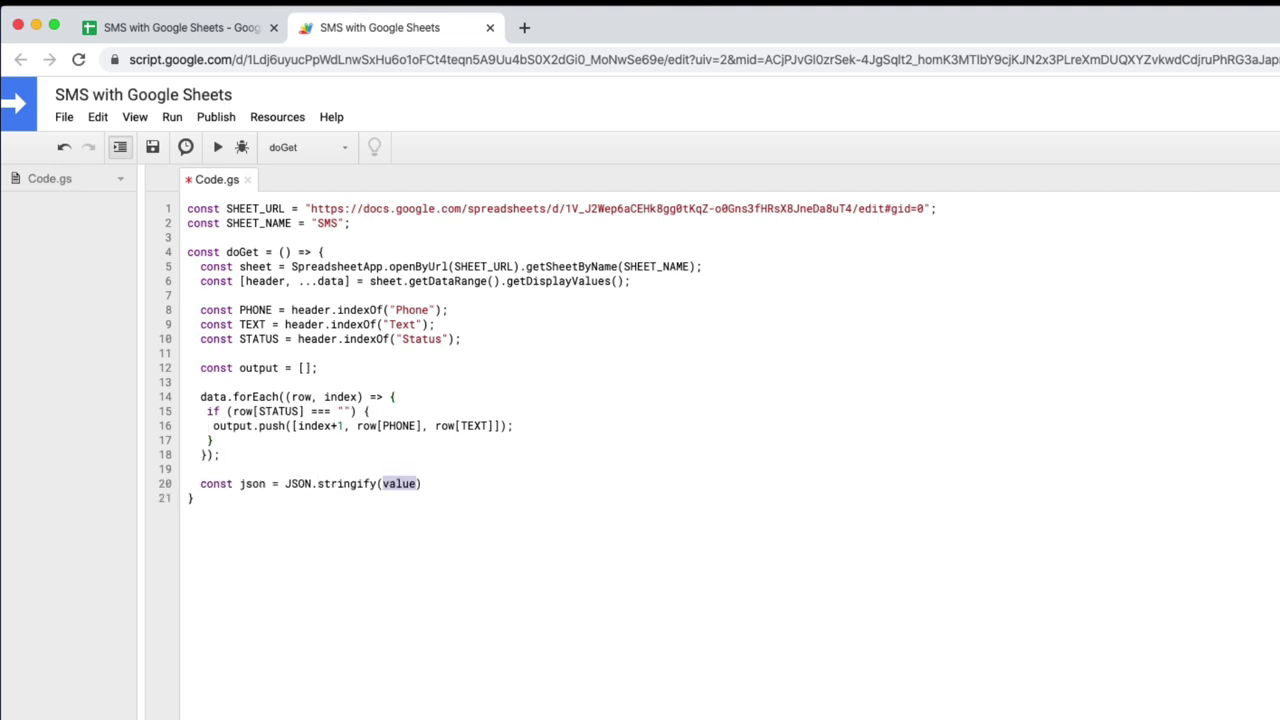
{"action": "type", "text": "output"}
{"action": "key", "text": "End"}
{"action": "type", "text": ";"}
Return ContentService.createTextOutput(json) with MIME type ContentService.MimeType.TEXT
{"action": "key", "text": "Return"}
{"action": "key", "text": "Return"}
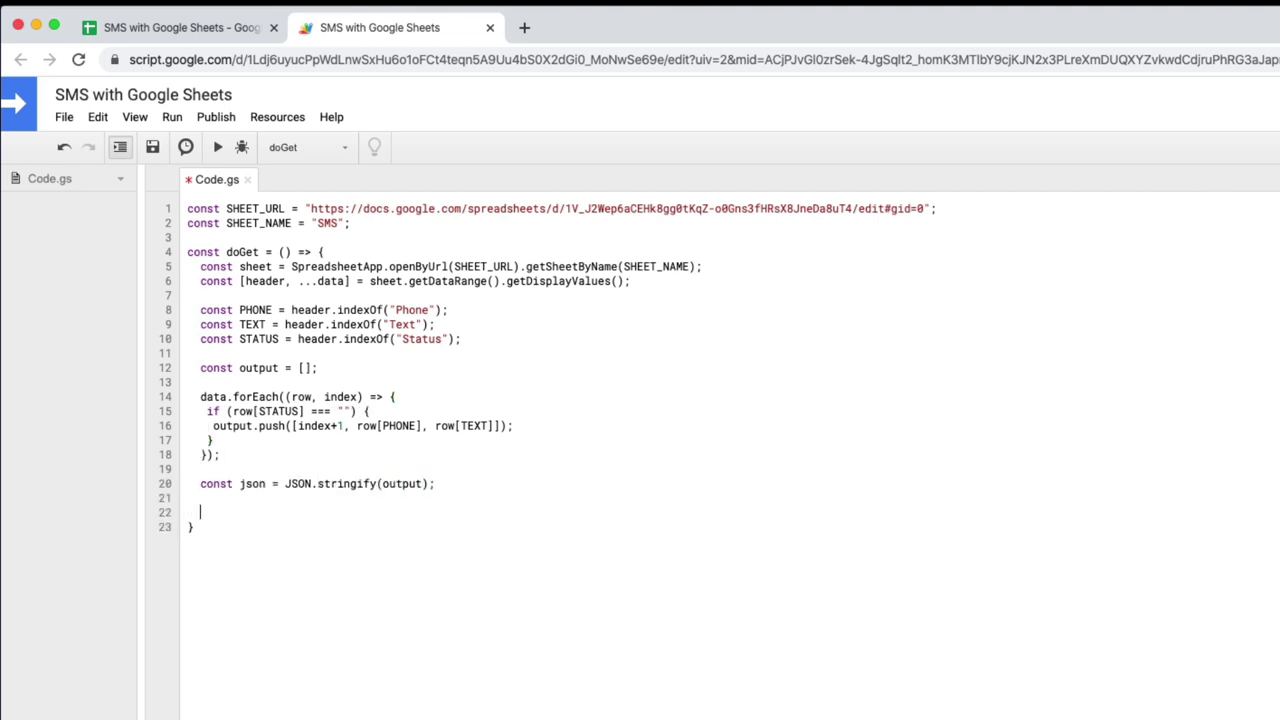
{"action": "type", "text": "return ContentService."}
{"action": "key", "text": "Down"}
{"action": "key", "text": "Down"}
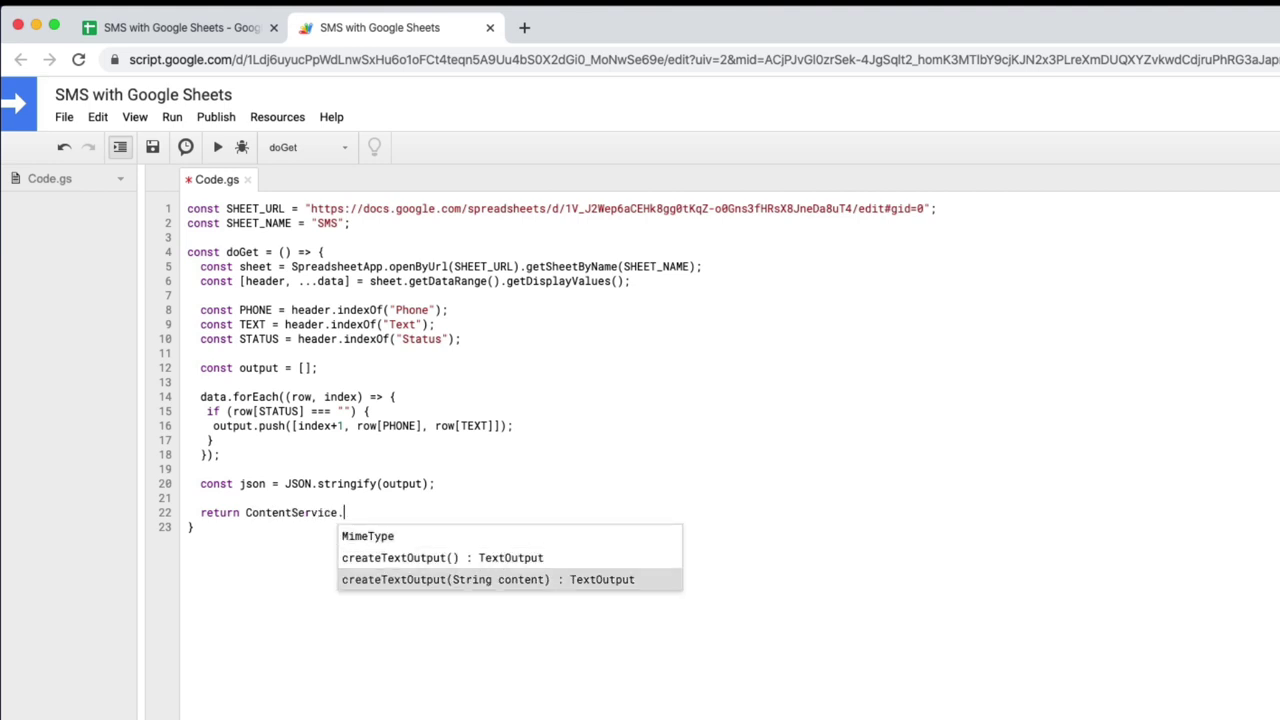
{"action": "key", "text": "Return"}
{"action": "type", "text": "json"}
{"action": "key", "text": "End"}
{"action": "type", "text": "."}
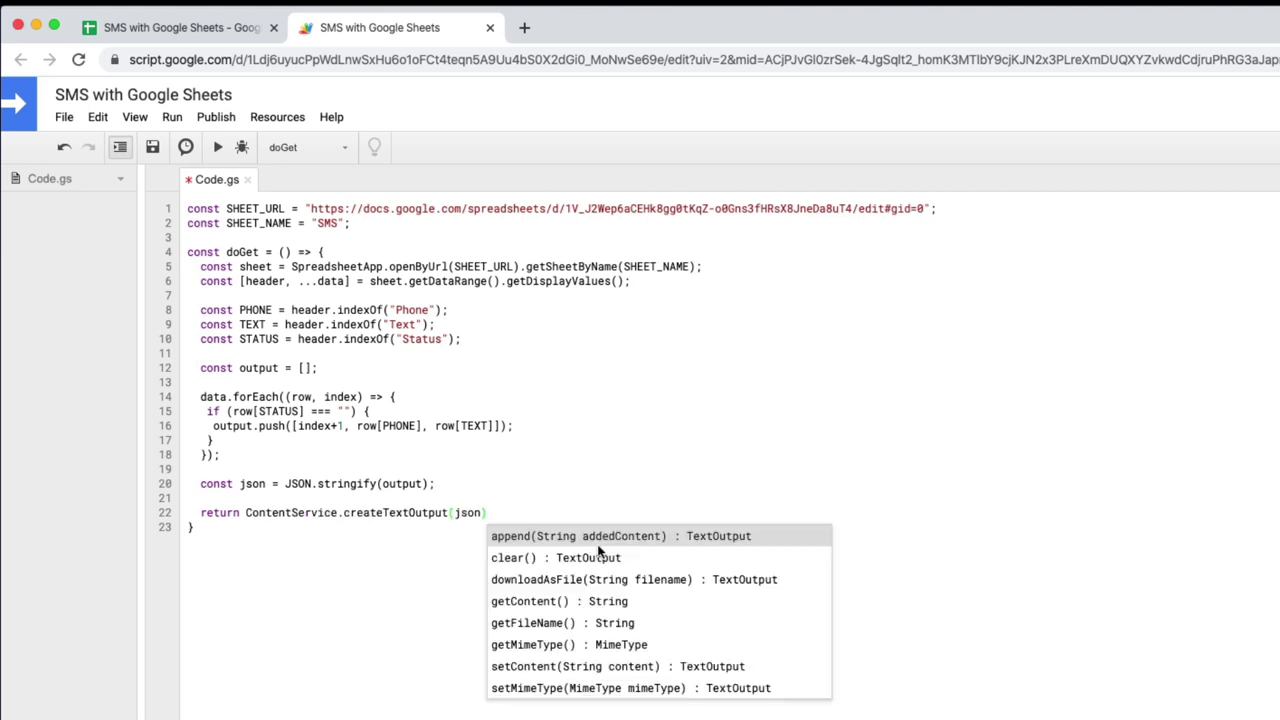
{"action": "type", "text": "setM"}
{"action": "key", "text": "Return"}
{"action": "type", "text": "ContentService."}
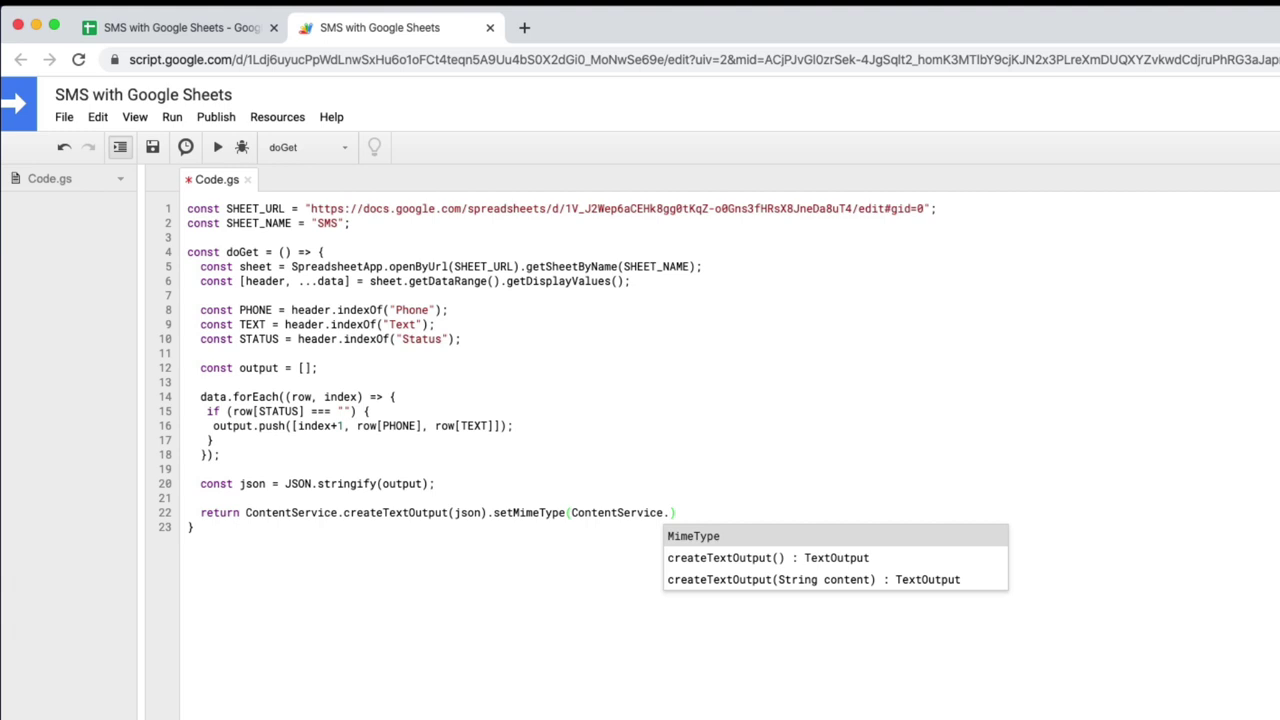
{"action": "key", "text": "Return"}
{"action": "type", "text": "."}
{"action": "key", "text": "Down"}
{"action": "key", "text": "Down"}
{"action": "key", "text": "Down"}
{"action": "key", "text": "Down"}
{"action": "key", "text": "Down"}
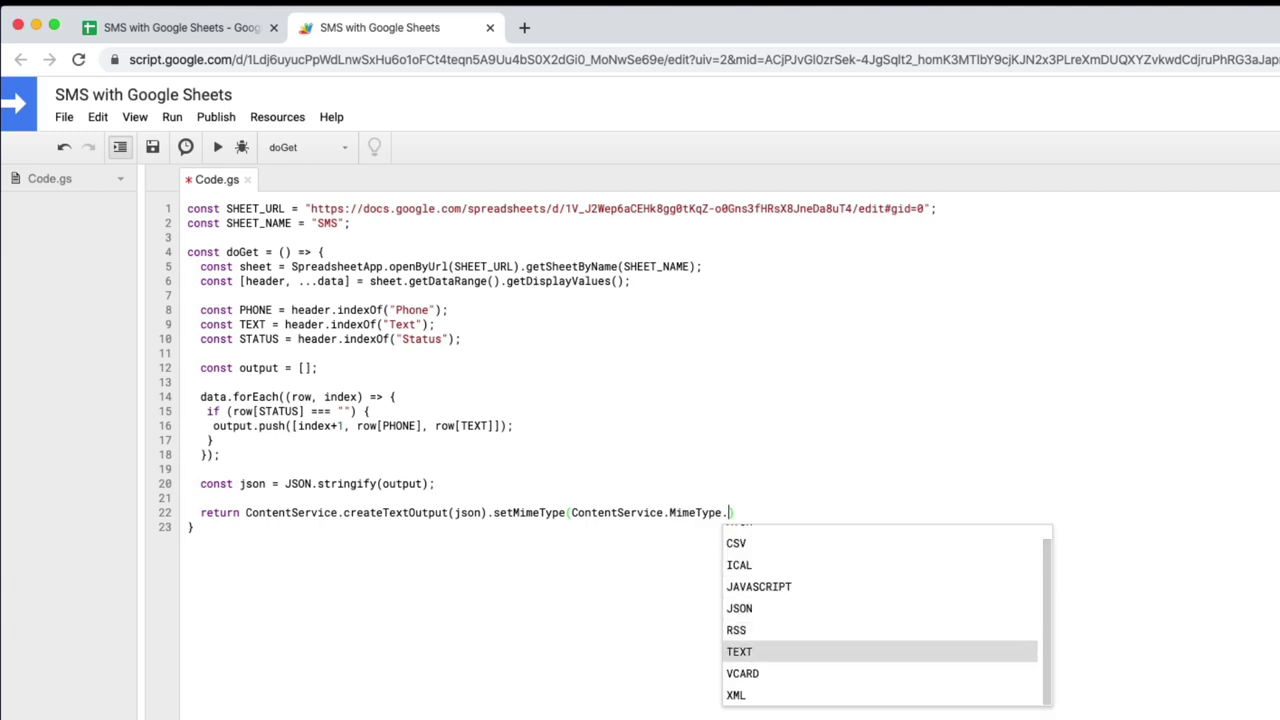
{"action": "key", "text": "Return"}
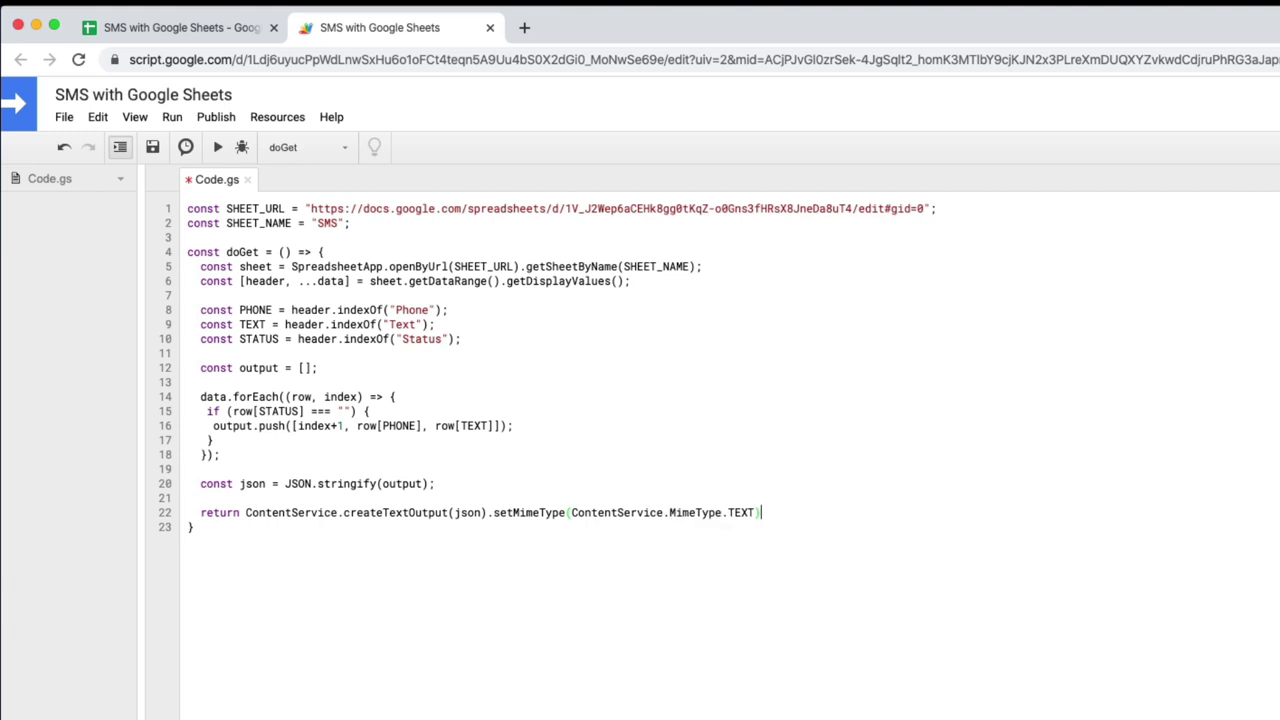
Deploy the script as web app version v1, executing as Me, accessible to anyone, even anonymous
{"action": "type", "text": ";"}
{"action": "left_click", "coordinate": [232, 120]}
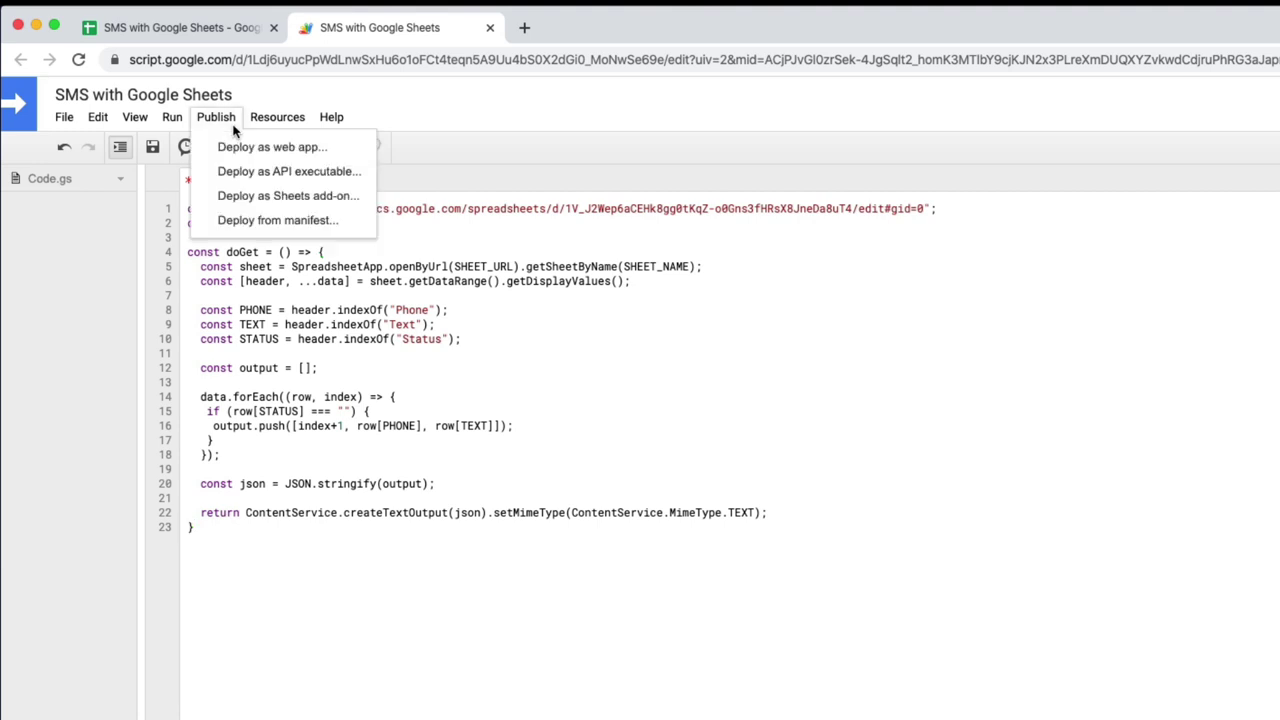
{"action": "left_click", "coordinate": [252, 153]}
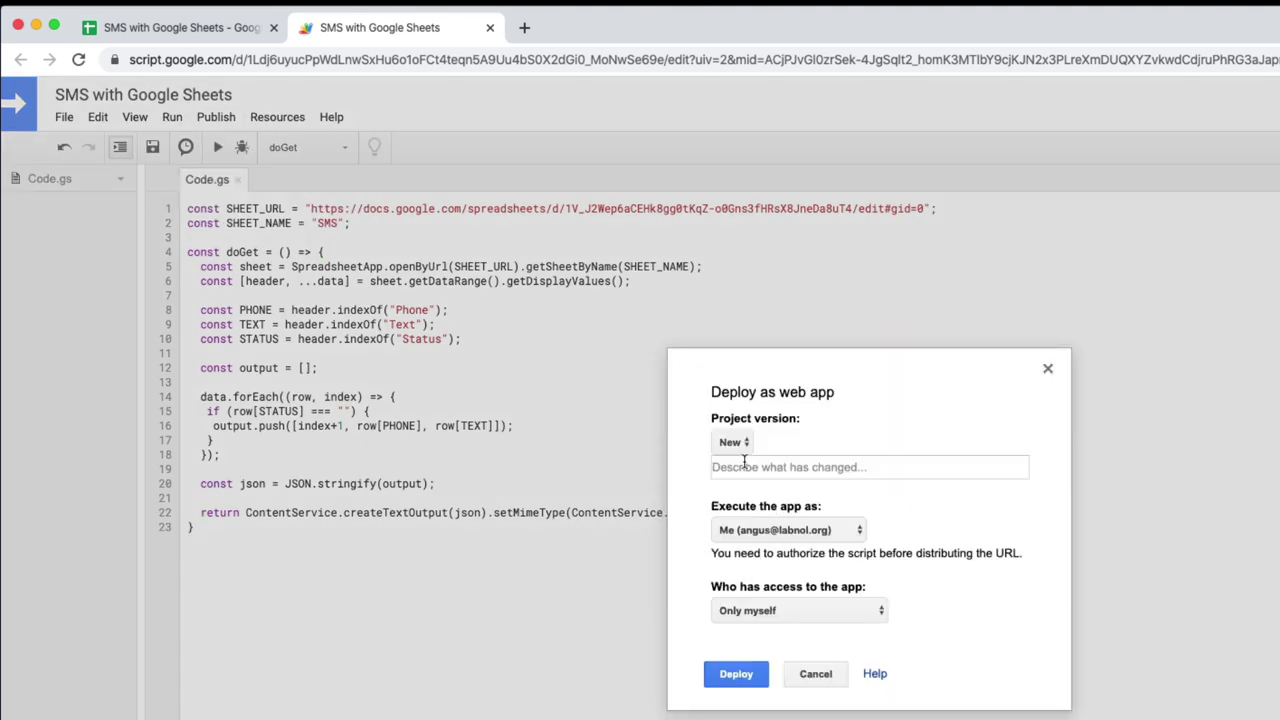
{"action": "left_click", "coordinate": [754, 471]}
{"action": "type", "text": "v1"}
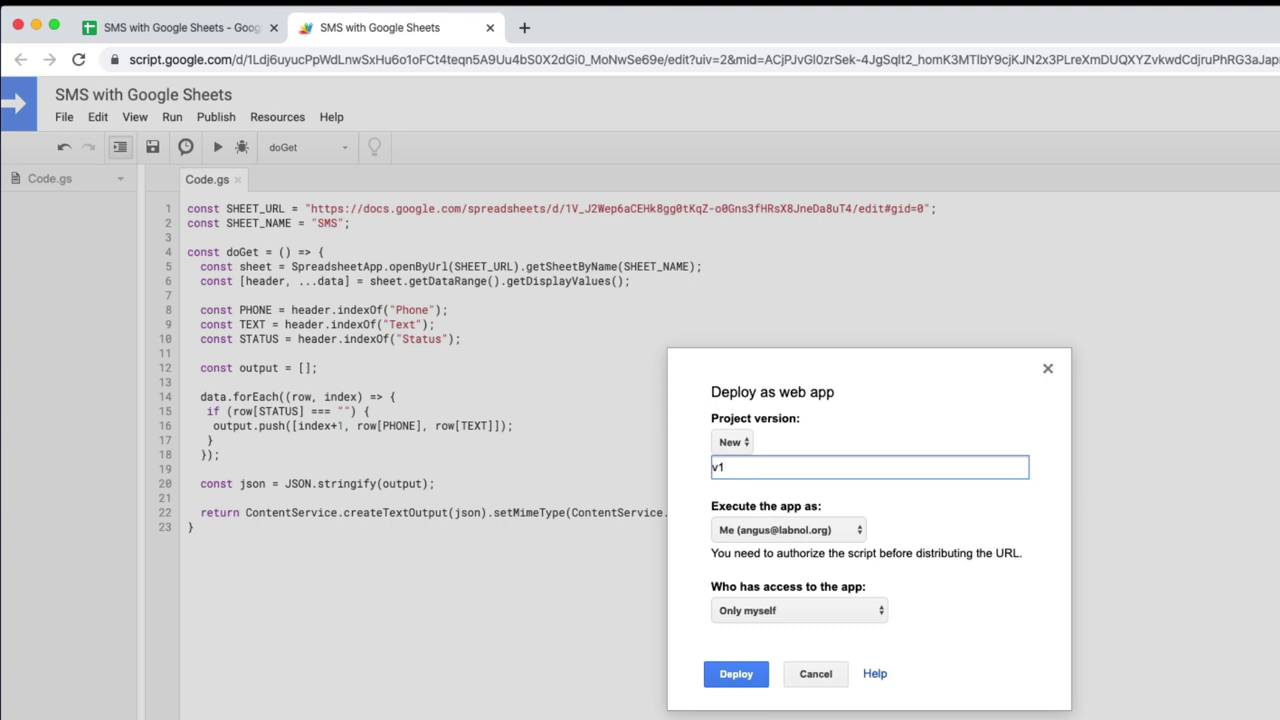
{"action": "left_click", "coordinate": [853, 535]}
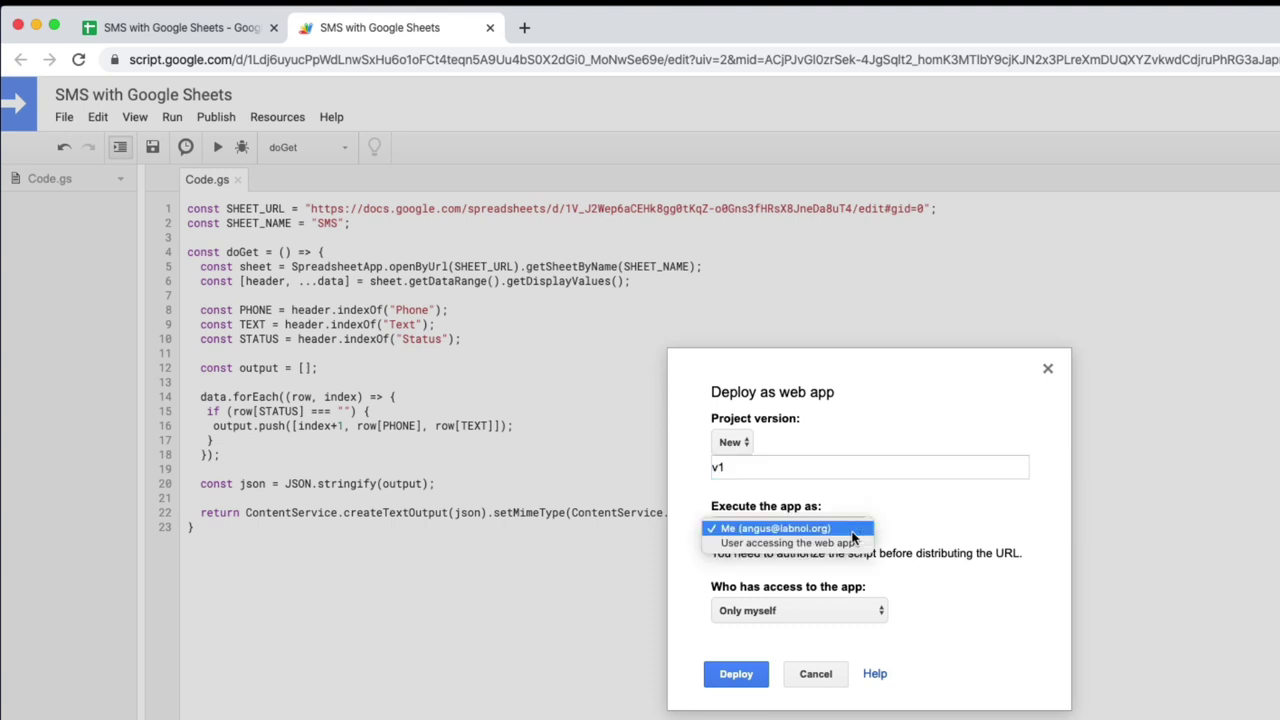
{"action": "left_click", "coordinate": [852, 532]}
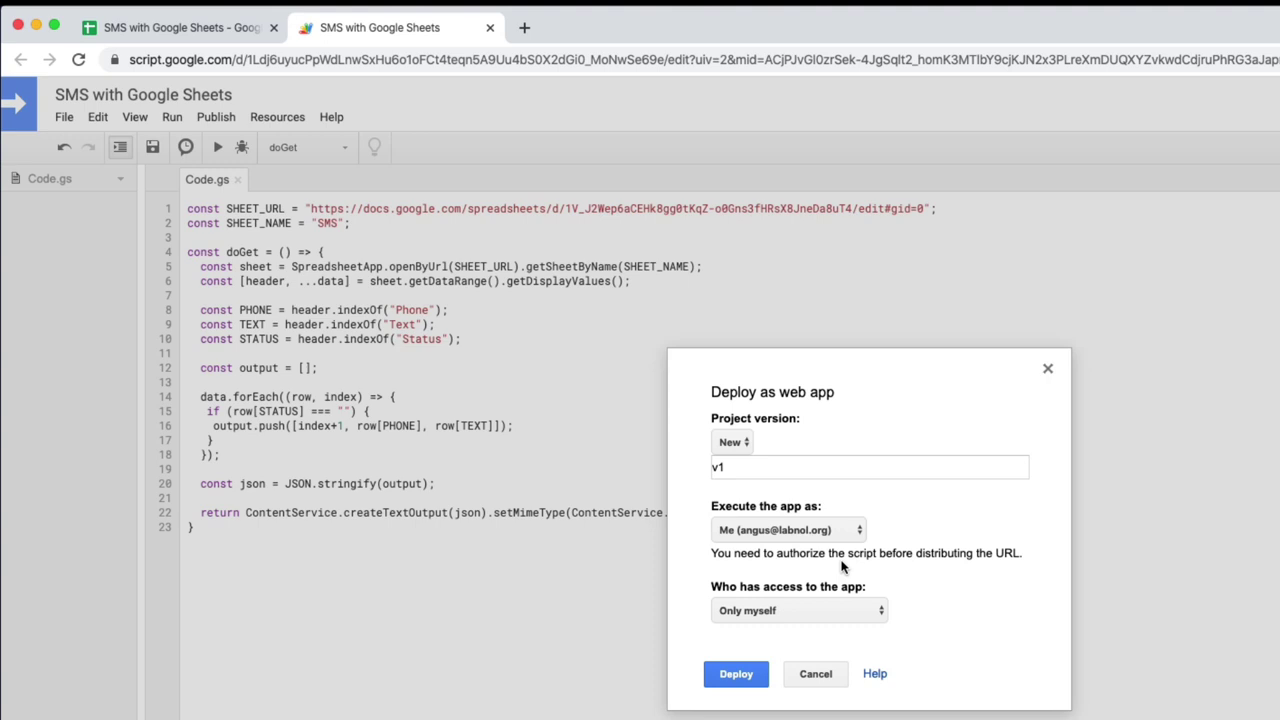
{"action": "left_click", "coordinate": [873, 621]}
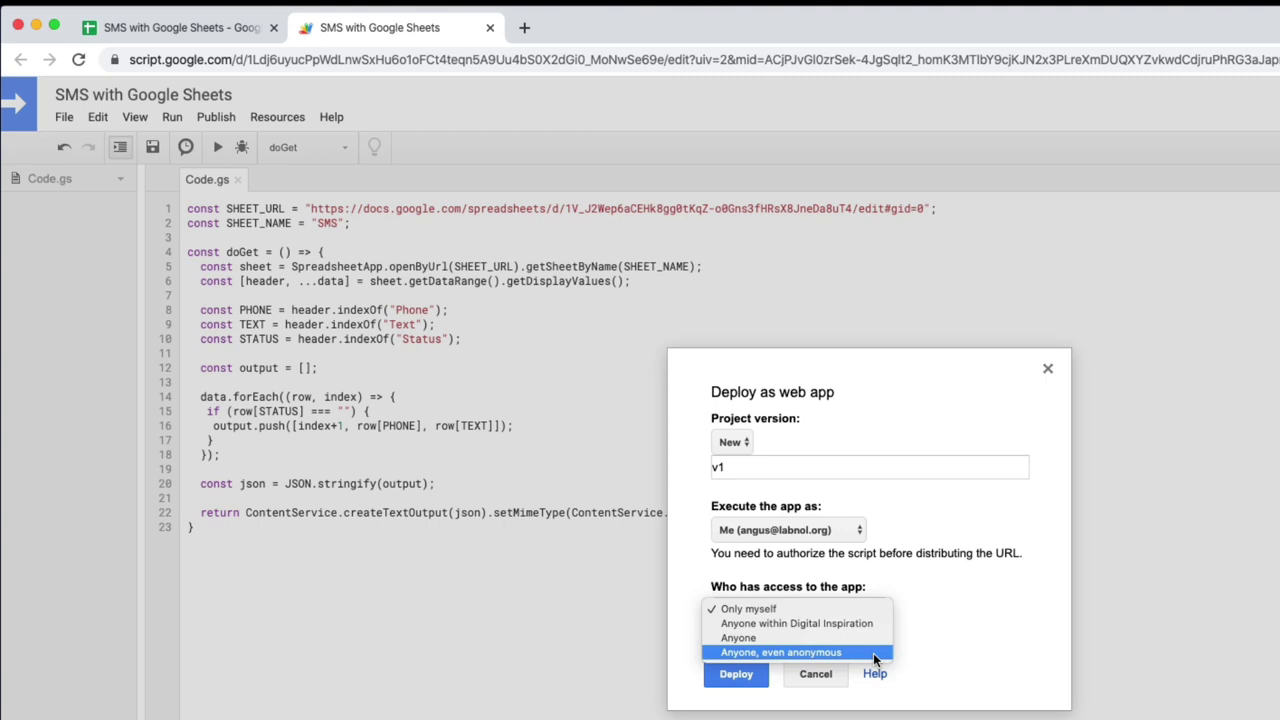
{"action": "left_click", "coordinate": [873, 653]}
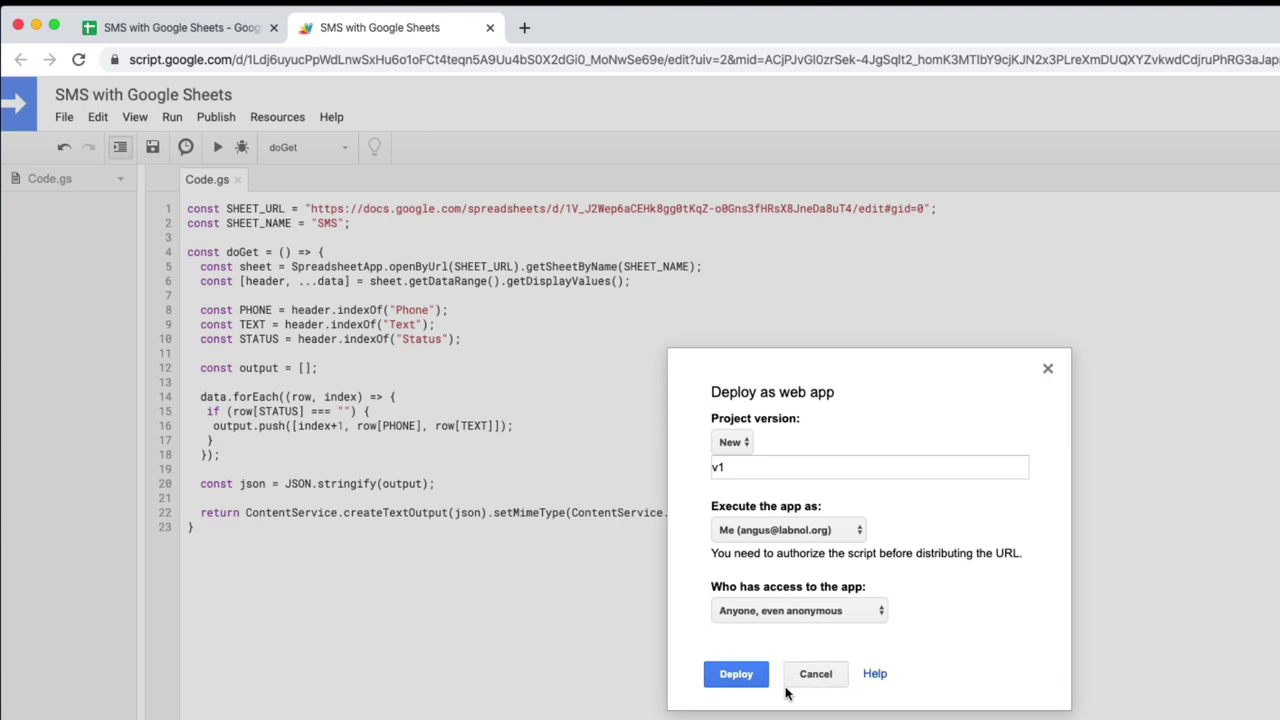
{"action": "left_click", "coordinate": [745, 677]}
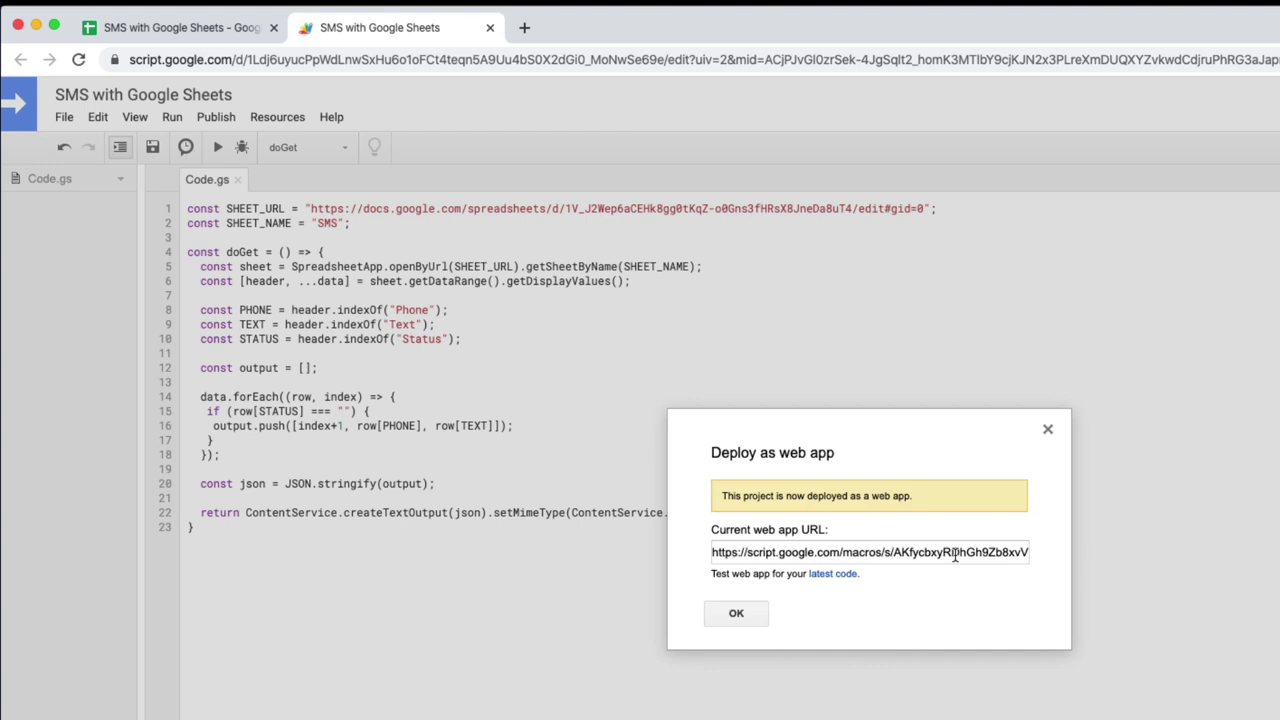
Copy the deployed web app URL
{"action": "double_click", "coordinate": [955, 556]}
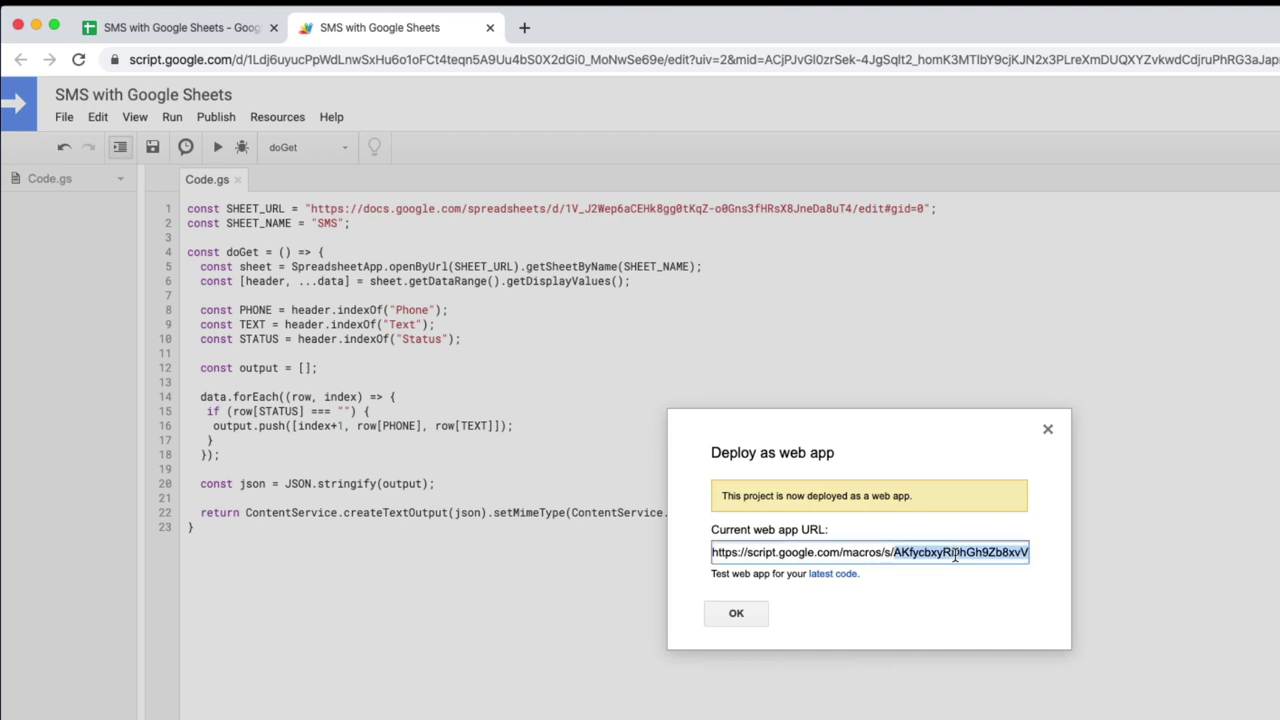
{"action": "triple_click", "coordinate": [955, 556]}
{"action": "right_click", "coordinate": [955, 556]}
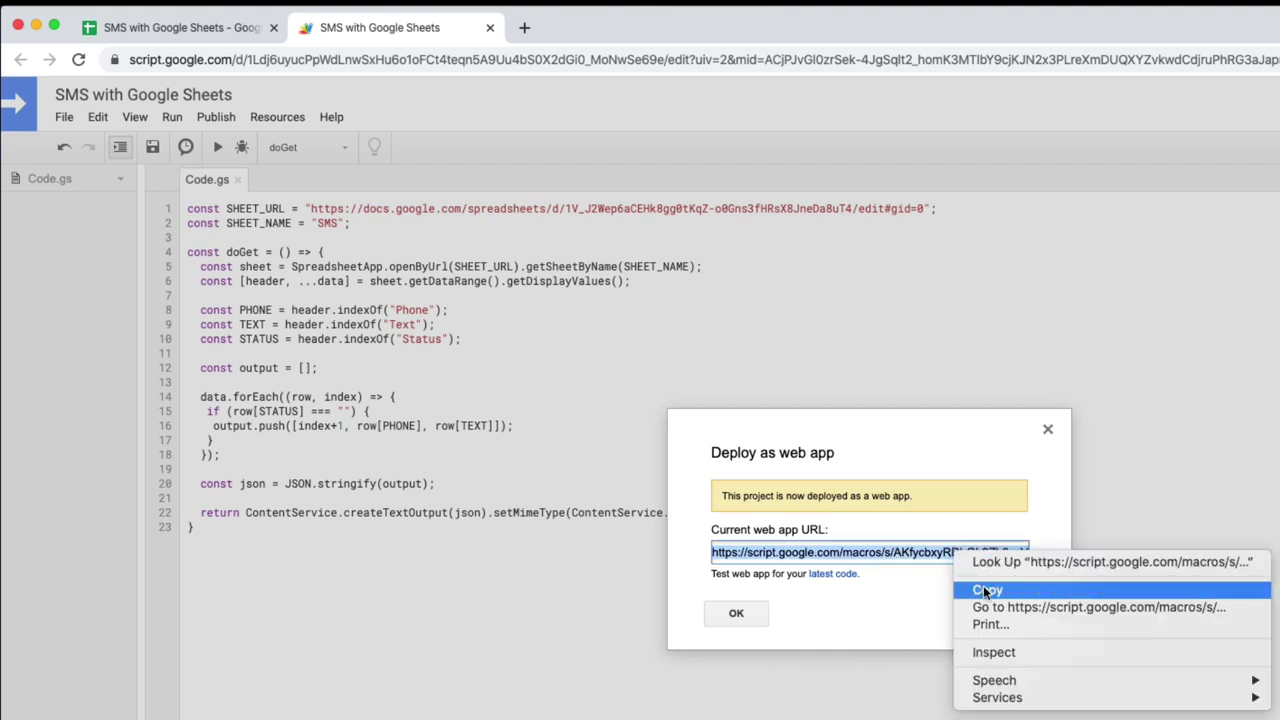
{"action": "left_click", "coordinate": [983, 585]}
Load the copied web app URL in a new Chrome tab to see the JSON rows
{"action": "left_click", "coordinate": [745, 615]}
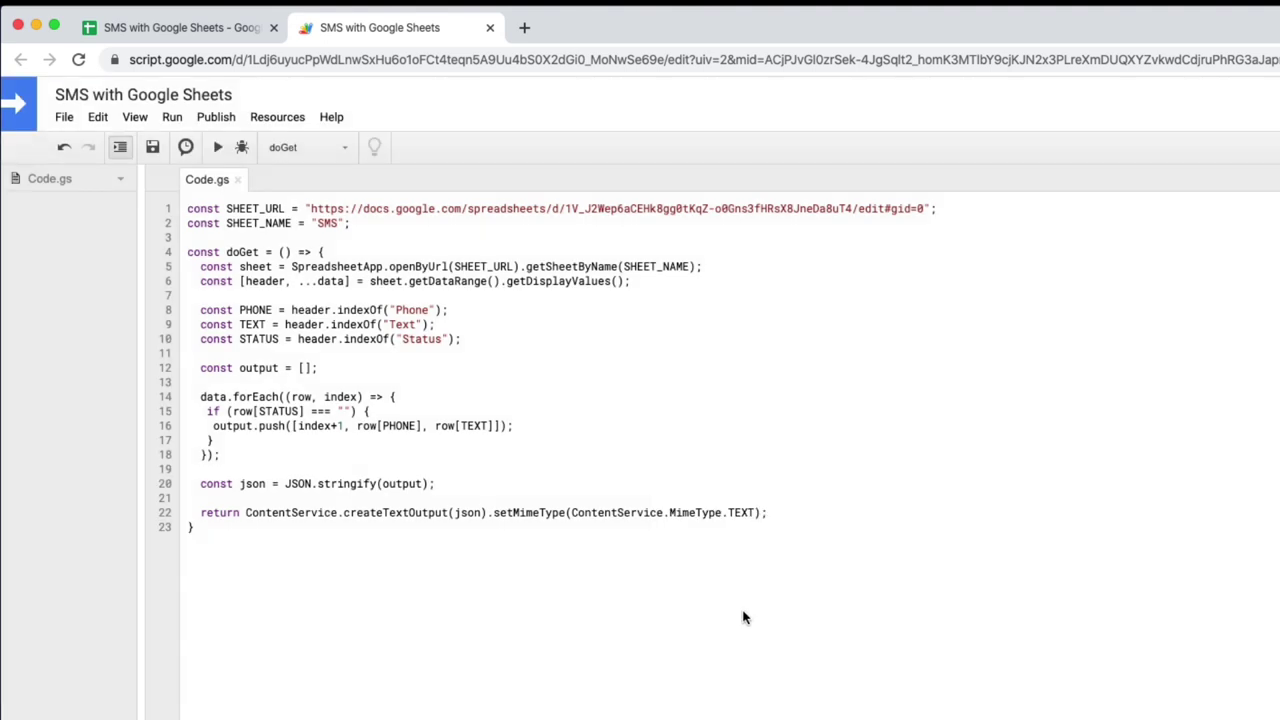
{"action": "left_click", "coordinate": [524, 30]}
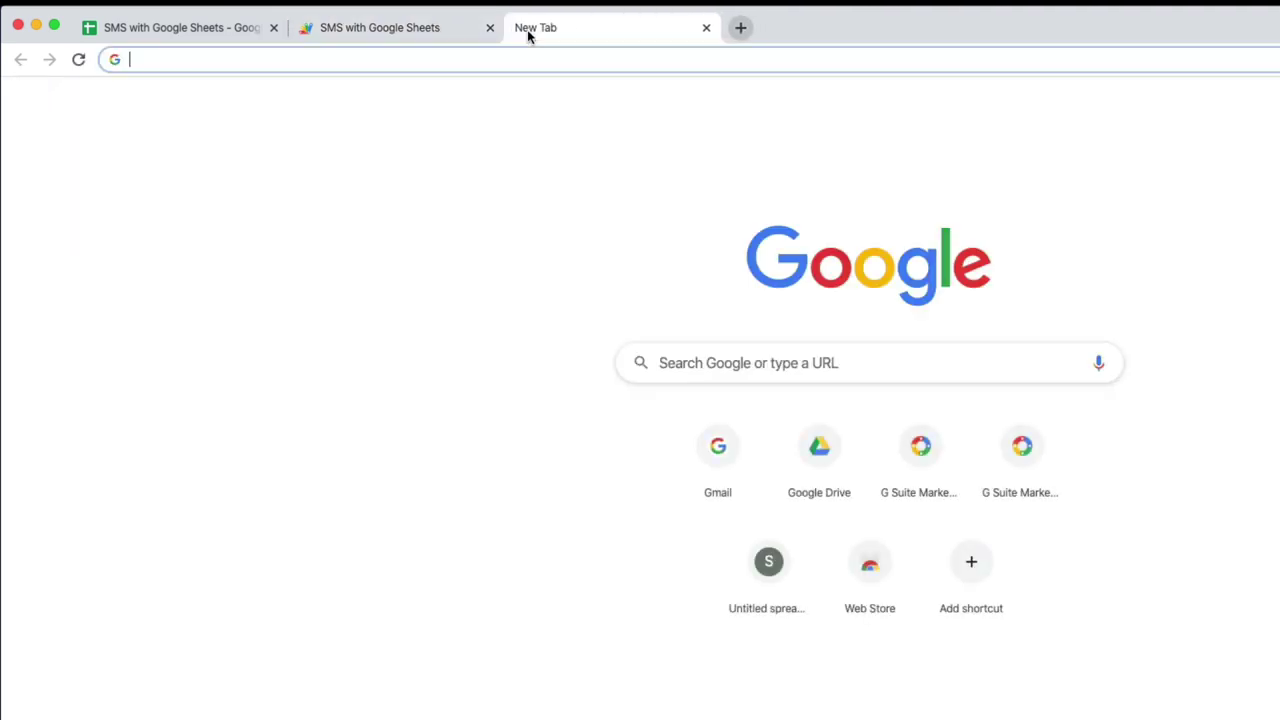
{"action": "right_click", "coordinate": [530, 65]}
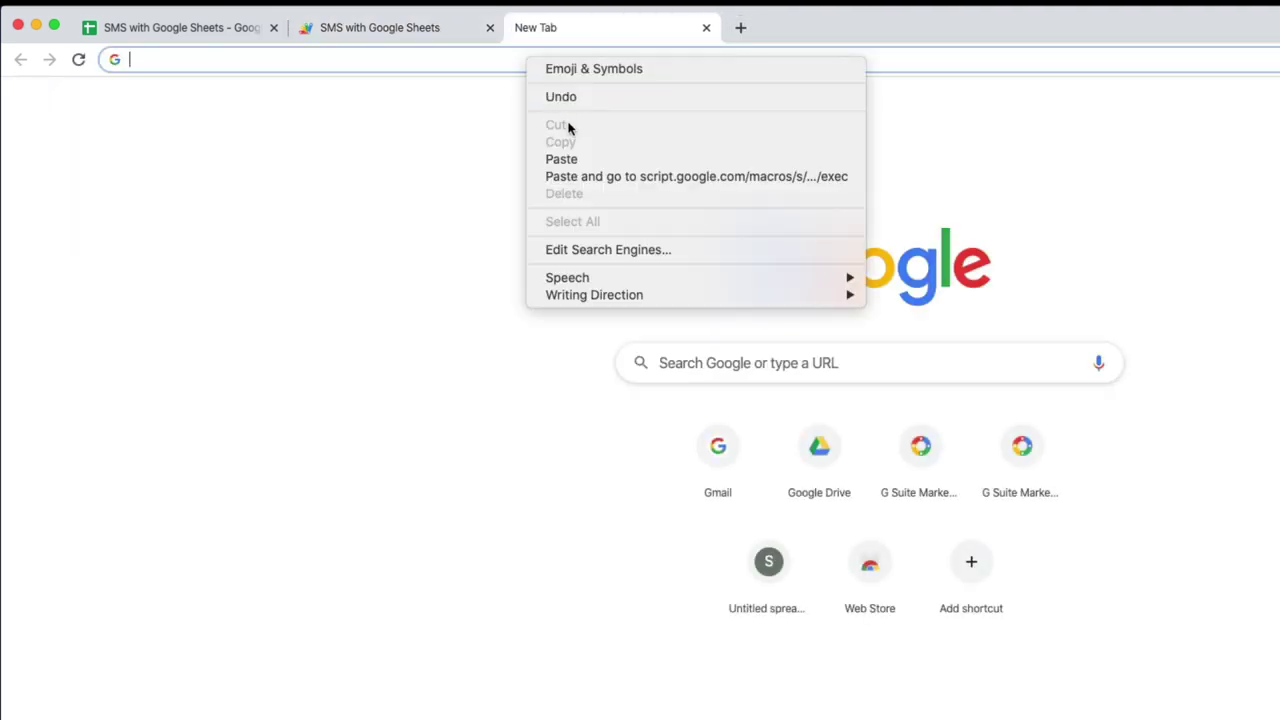
{"action": "left_click", "coordinate": [594, 161]}
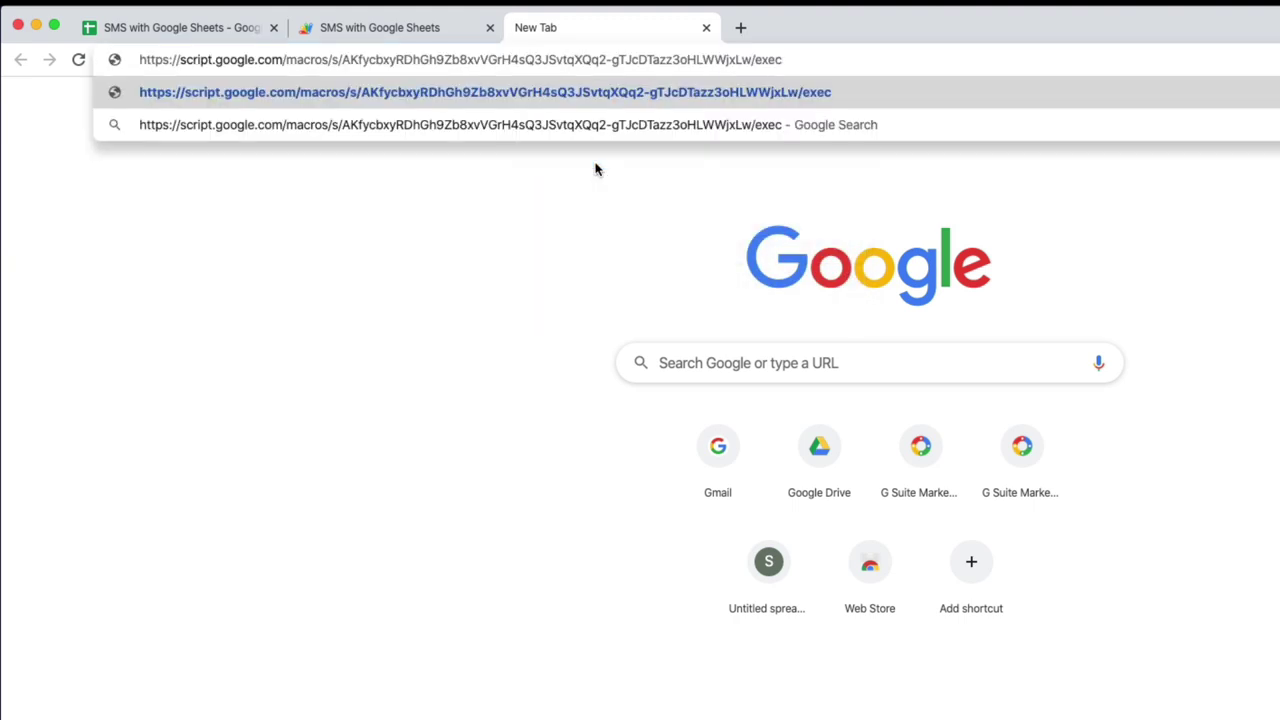
{"action": "key", "text": "Return"}
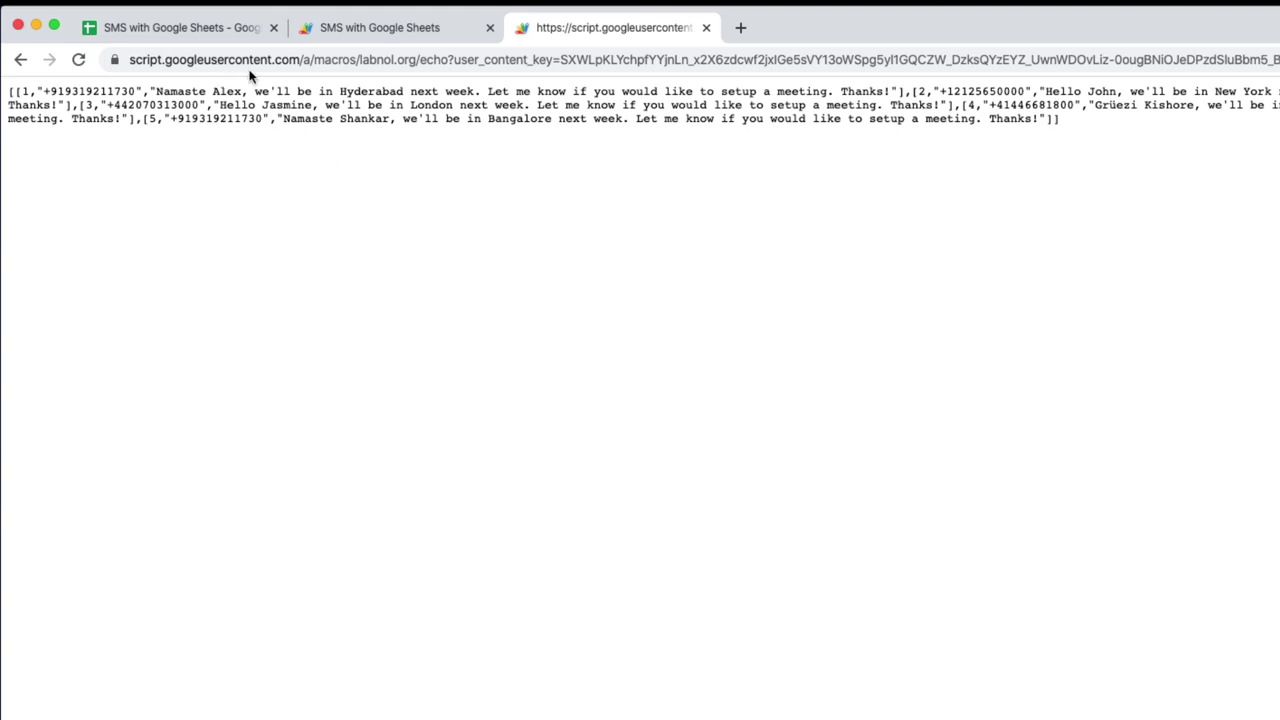
Insert the web app URL as a // comment on the script's first line and save
{"action": "left_click", "coordinate": [345, 40]}
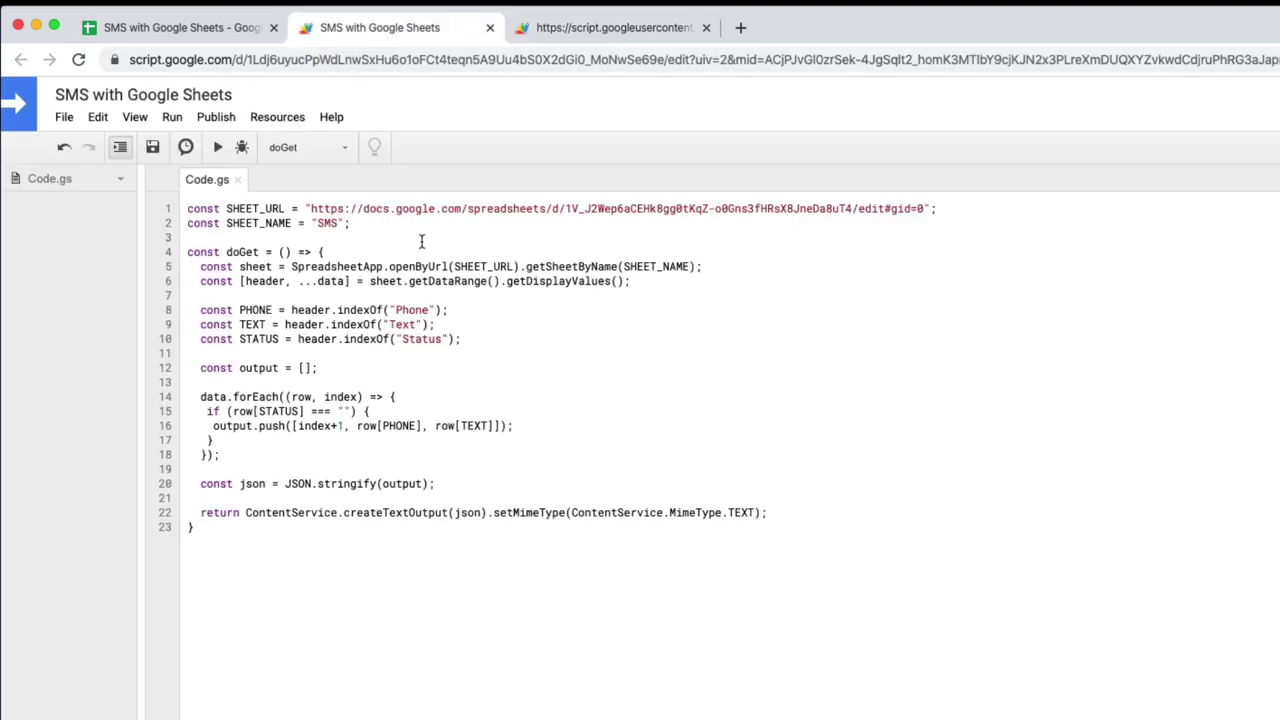
{"action": "key", "text": "Up"}
{"action": "key", "text": "Up"}
{"action": "key", "text": "Return"}
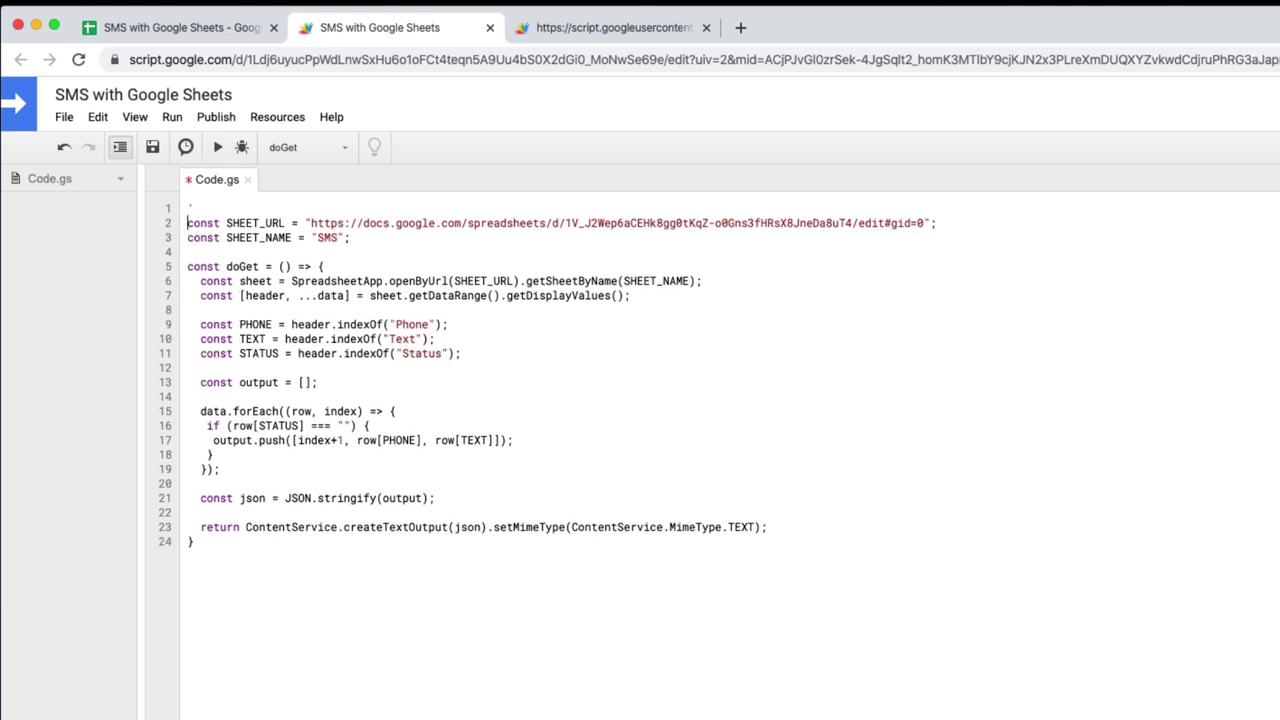
{"action": "type", "text": "//"}
{"action": "key", "text": "super+v"}
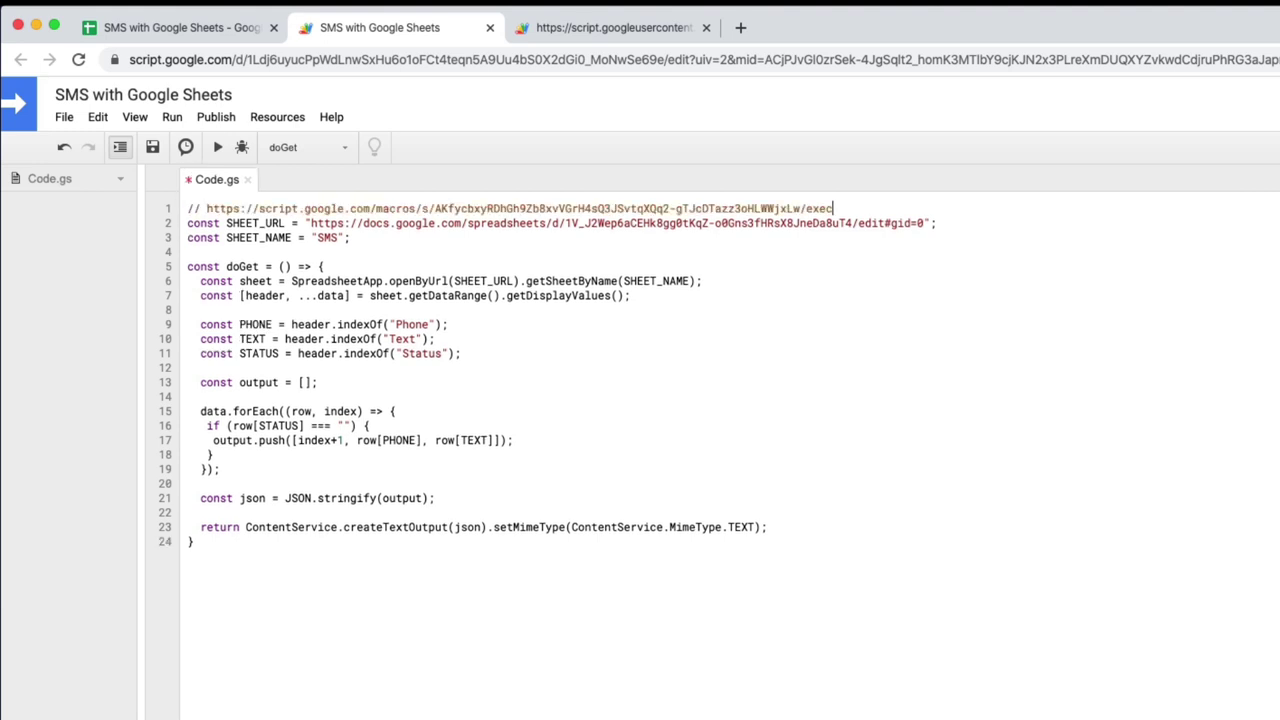
{"action": "key", "text": "Return"}
{"action": "key", "text": "super+s"}
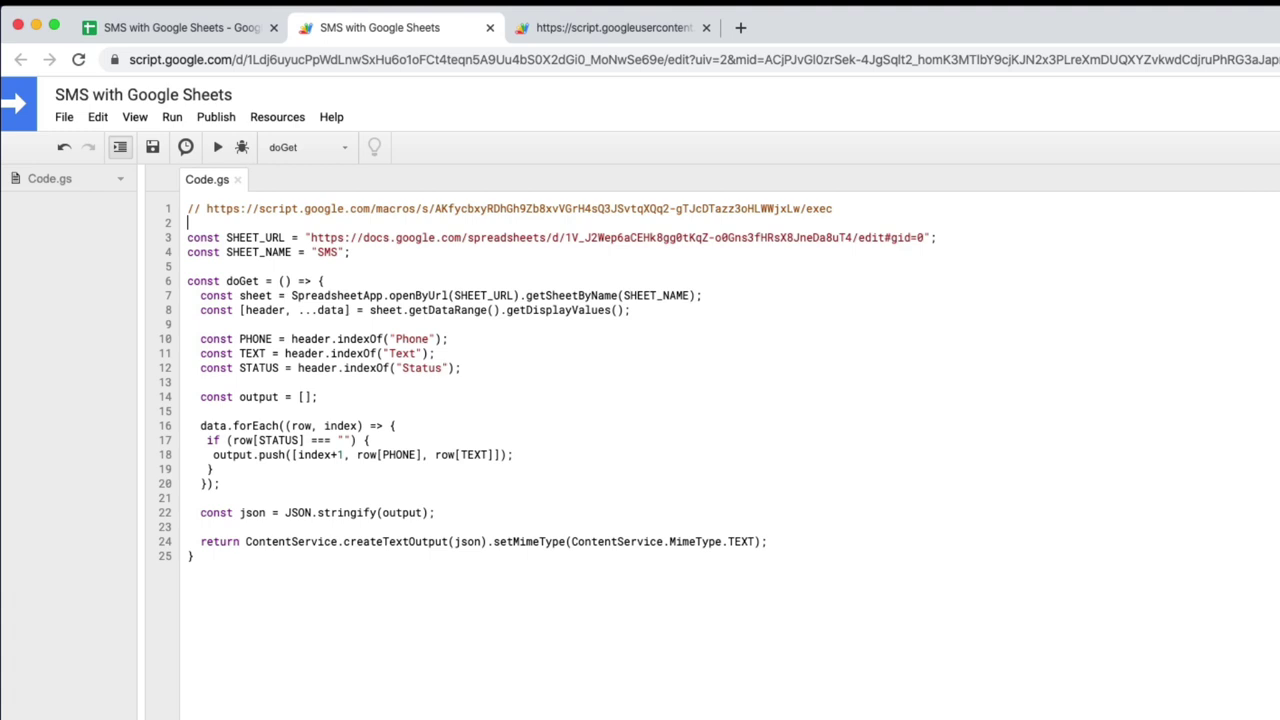
Check the Status cells in rows 2 and 3 of the spreadsheet, then return to the script
{"action": "left_click", "coordinate": [230, 27]}
{"action": "left_click", "coordinate": [508, 238]}
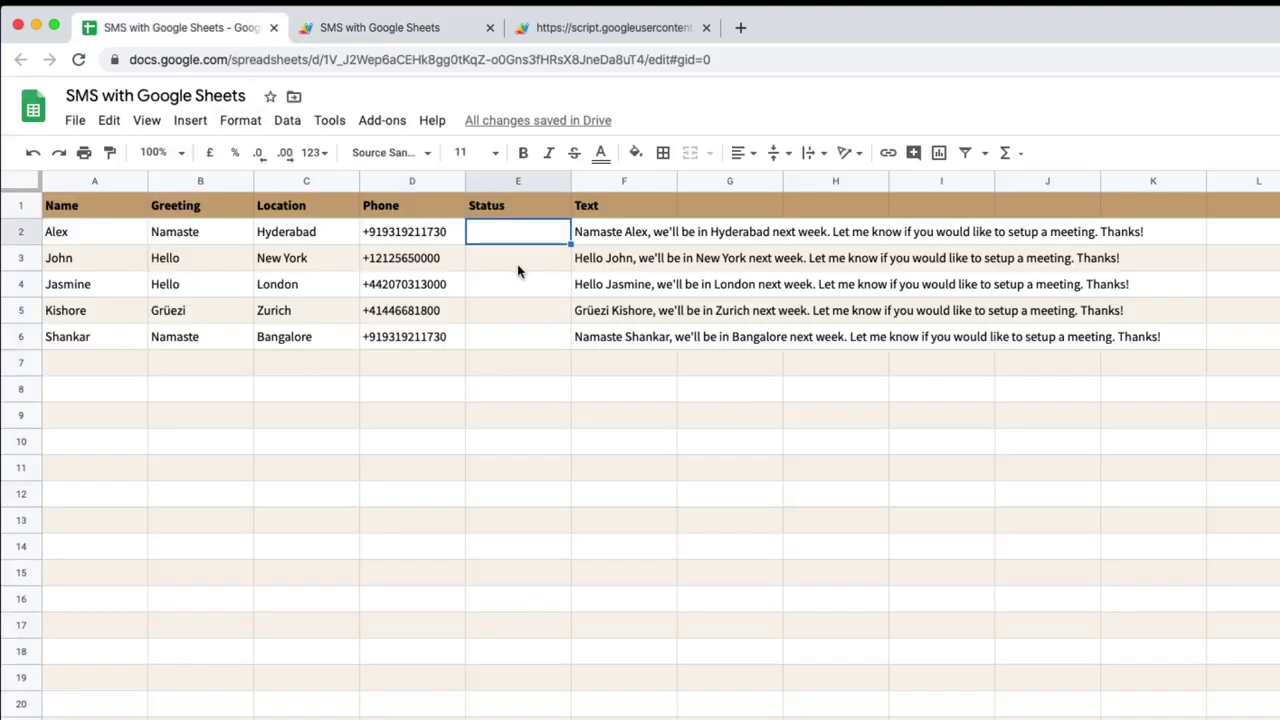
{"action": "left_click", "coordinate": [518, 266]}
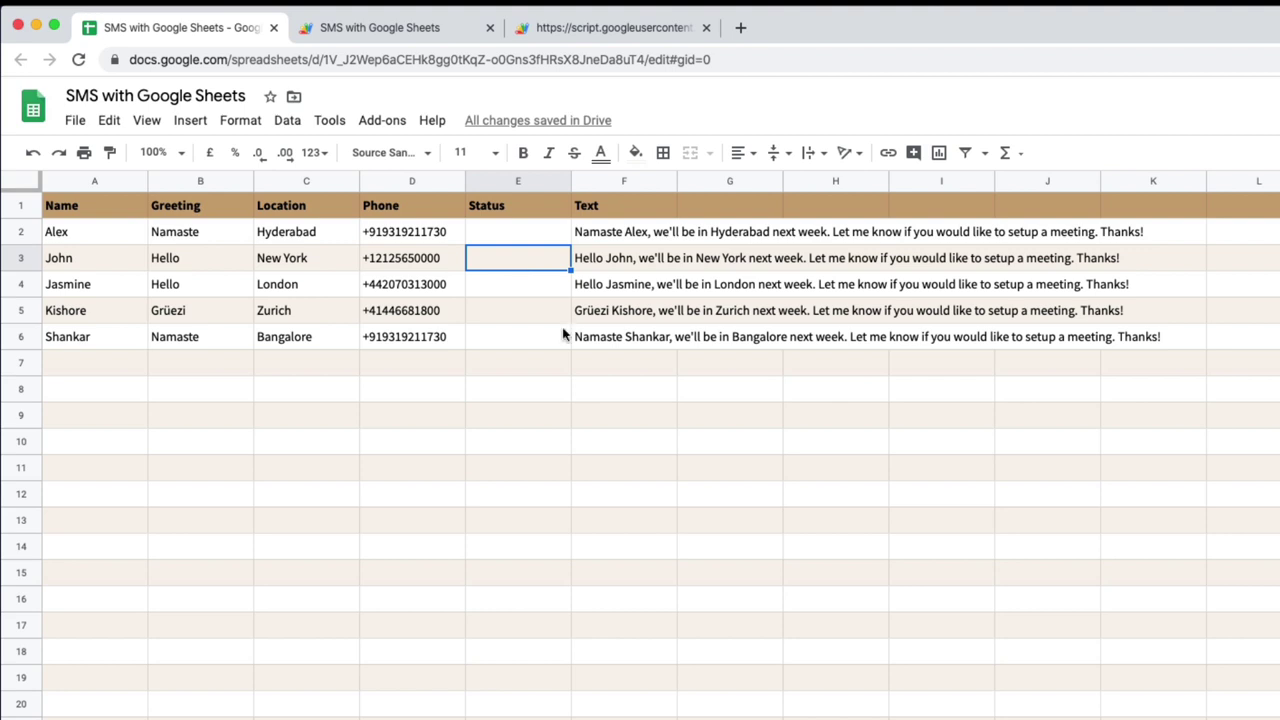
{"action": "left_click", "coordinate": [380, 28]}
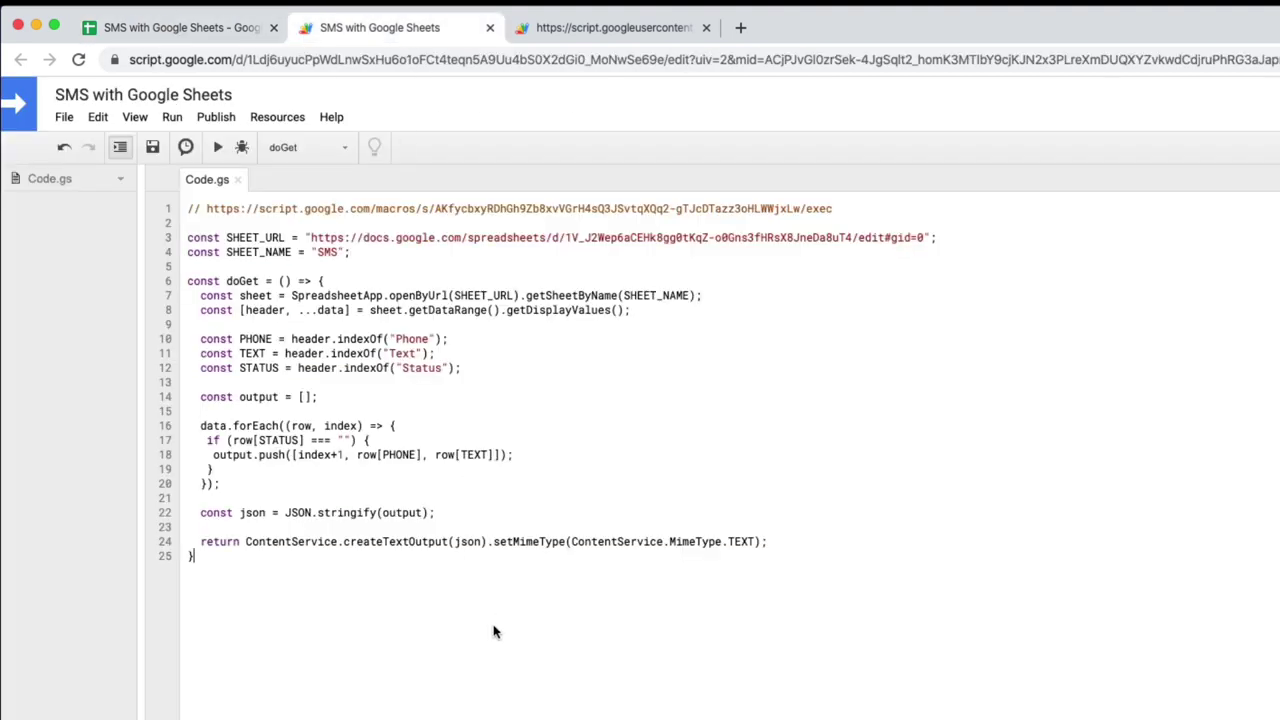
Create const doPost = (e) => { and paste doGet's sheet and header setup lines into it
{"action": "key", "text": "Return"}
{"action": "key", "text": "Return"}
{"action": "type", "text": "coinst"}
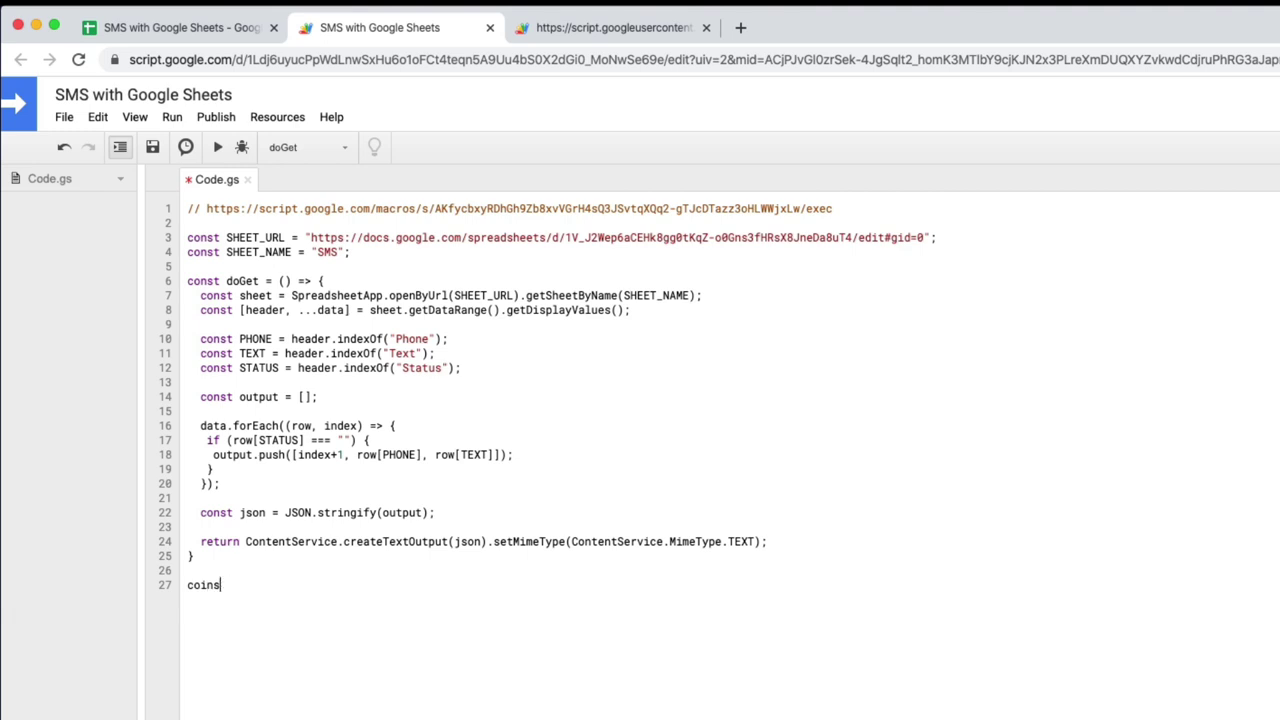
{"action": "key", "text": "BackSpace"}
{"action": "key", "text": "BackSpace"}
{"action": "key", "text": "BackSpace"}
{"action": "type", "text": "nst doPos"}
{"action": "type", "text": "t = (e) "}
{"action": "type", "text": "=> {"}
{"action": "key", "text": "Return"}
{"action": "key", "text": "Return"}
{"action": "triple_click", "coordinate": [445, 295]}
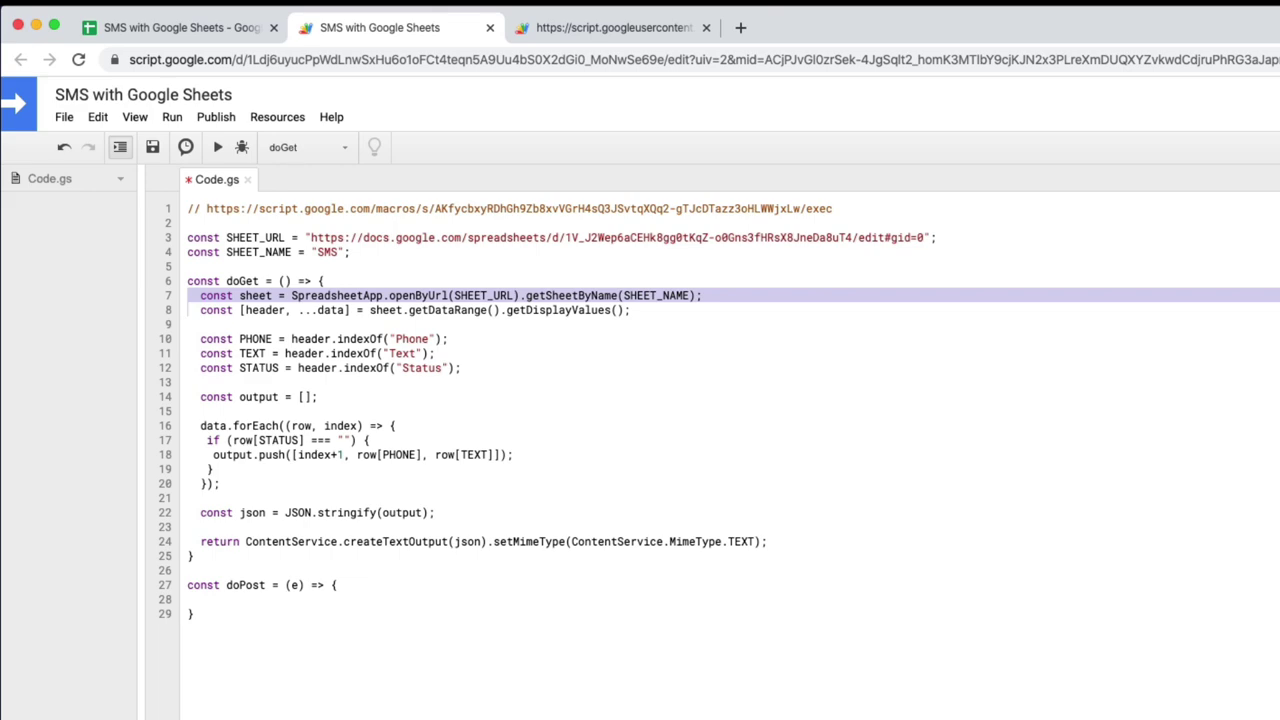
{"action": "key", "text": "shift+Down"}
{"action": "key", "text": "shift+Down"}
{"action": "key", "text": "shift+Down"}
{"action": "key", "text": "shift+Down"}
{"action": "key", "text": "shift+Down"}
{"action": "key", "text": "ctrl+c"}
{"action": "key", "text": "Down"}
{"action": "key", "text": "Down"}
{"action": "key", "text": "Down"}
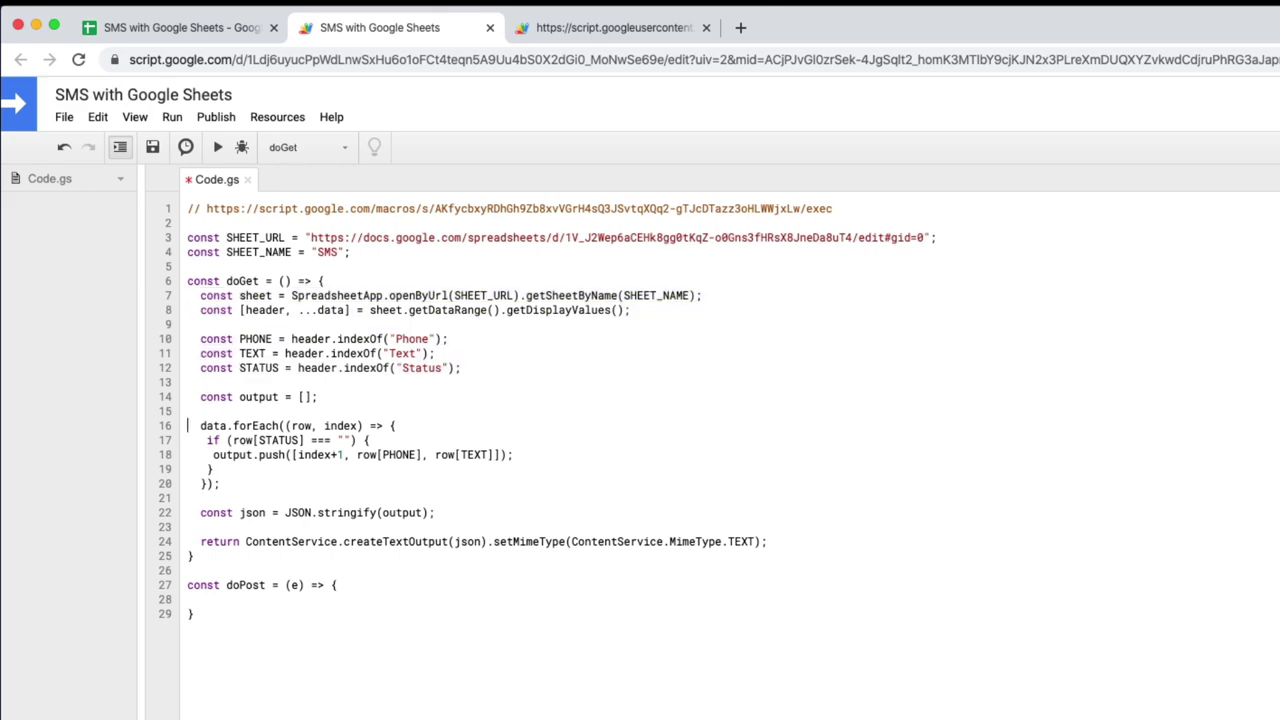
{"action": "key", "text": "Down"}
{"action": "key", "text": "Down"}
{"action": "key", "text": "Down"}
{"action": "key", "text": "Down"}
{"action": "key", "text": "Down"}
{"action": "key", "text": "Down"}
{"action": "key", "text": "Down"}
{"action": "key", "text": "Down"}
{"action": "key", "text": "Down"}
{"action": "key", "text": "ctrl+v"}
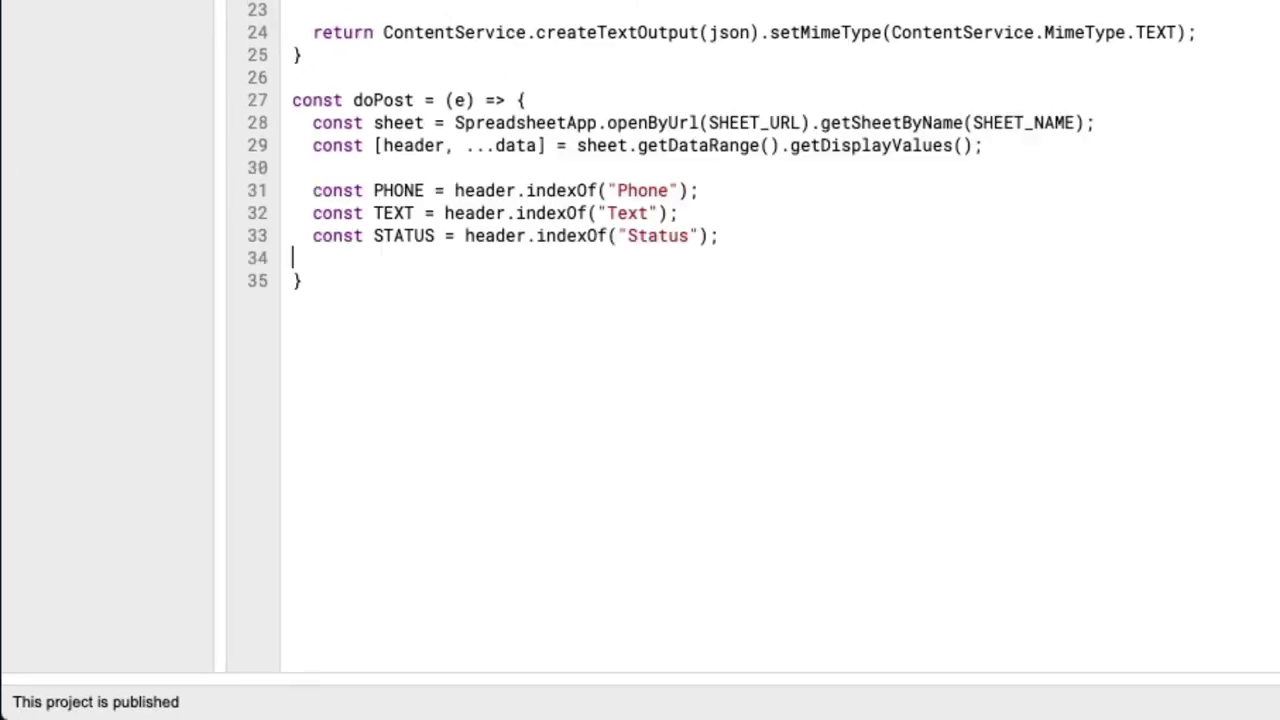
{"action": "key", "text": "Up"}
{"action": "key", "text": "Up"}
{"action": "key", "text": "Up"}
{"action": "key", "text": "Up"}
Rewrite the header line to destructure [header] from sheet.getRange("A1:1").getValues()
{"action": "left_click", "coordinate": [377, 146]}
{"action": "key", "text": "Delete"}
{"action": "key", "text": "Right"}
{"action": "key", "text": "Right"}
{"action": "key", "text": "Right"}
{"action": "key", "text": "Right"}
{"action": "key", "text": "shift+Right"}
{"action": "key", "text": "shift+Right"}
{"action": "key", "text": "shift+Right"}
{"action": "key", "text": "shift+Right"}
{"action": "key", "text": "shift+Right"}
{"action": "key", "text": "shift+Right"}
{"action": "key", "text": "Delete"}
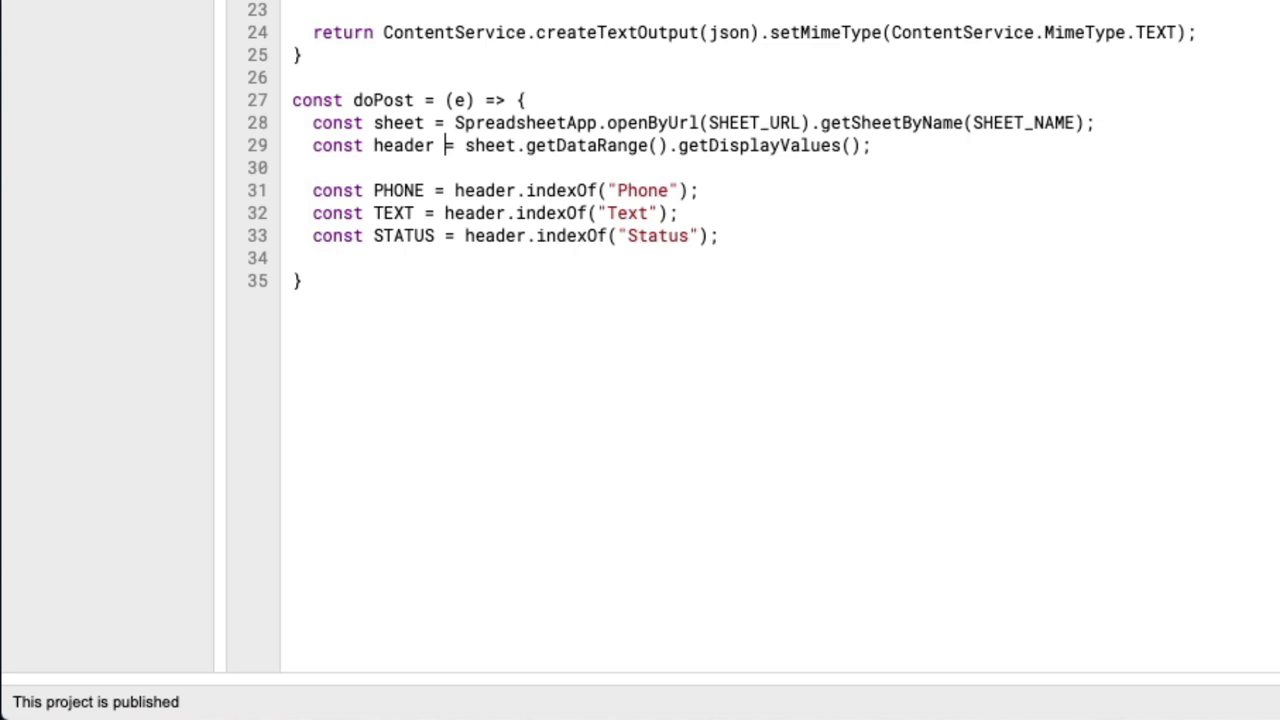
{"action": "key", "text": "Left"}
{"action": "key", "text": "shift+End"}
{"action": "key", "text": "Delete"}
{"action": "type", "text": ".getRa"}
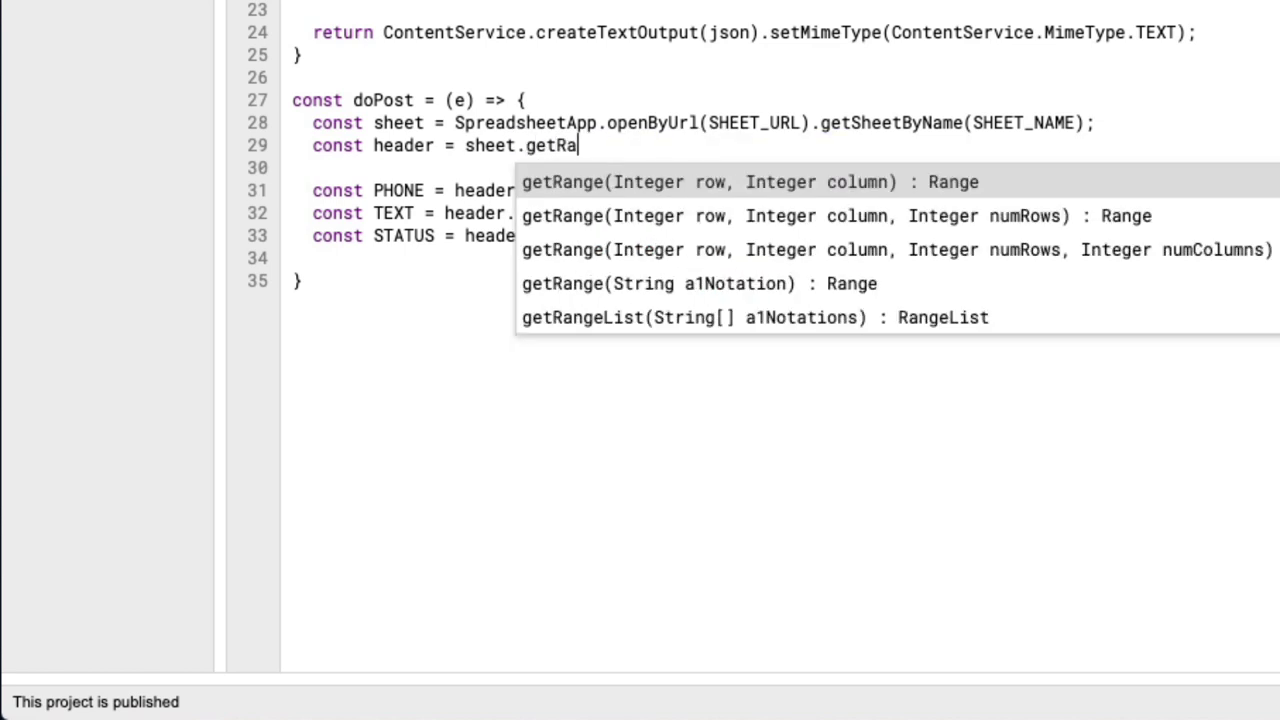
{"action": "key", "text": "Down"}
{"action": "key", "text": "Down"}
{"action": "key", "text": "Down"}
{"action": "key", "text": "Return"}
{"action": "type", "text": "\""}
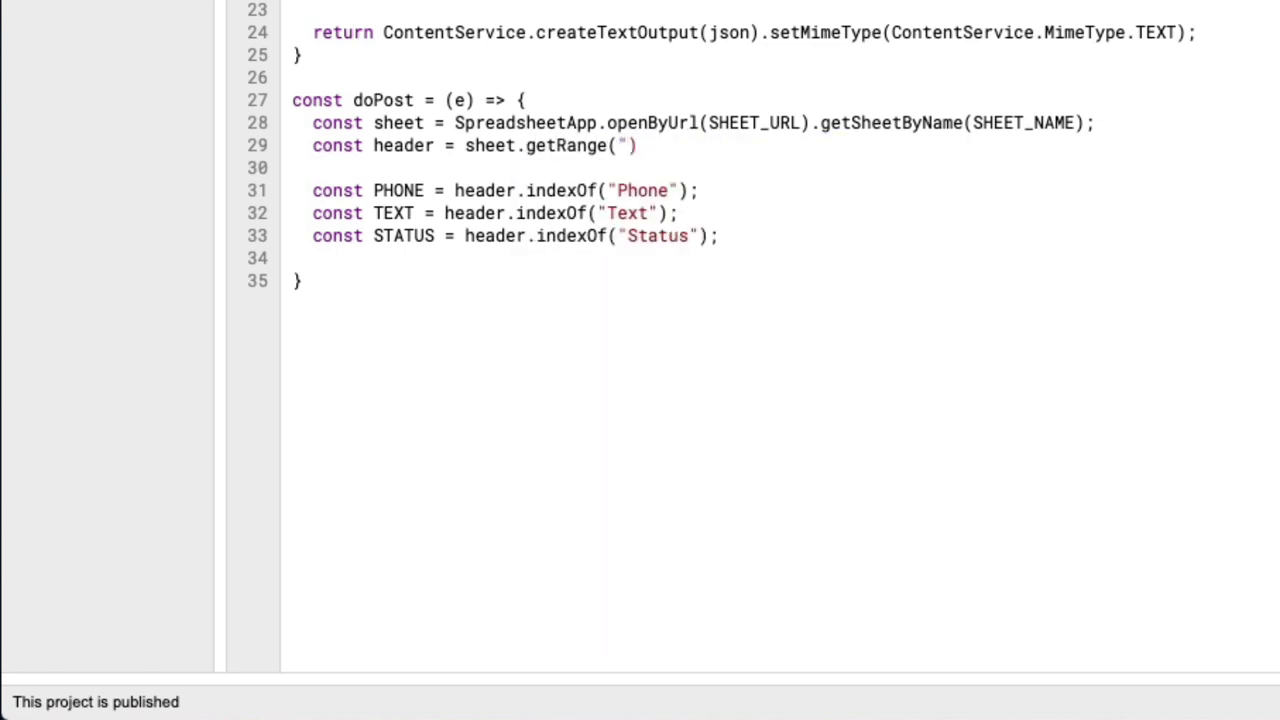
{"action": "type", "text": "A1:1\""}
{"action": "key", "text": "Right"}
{"action": "type", "text": ".getV"}
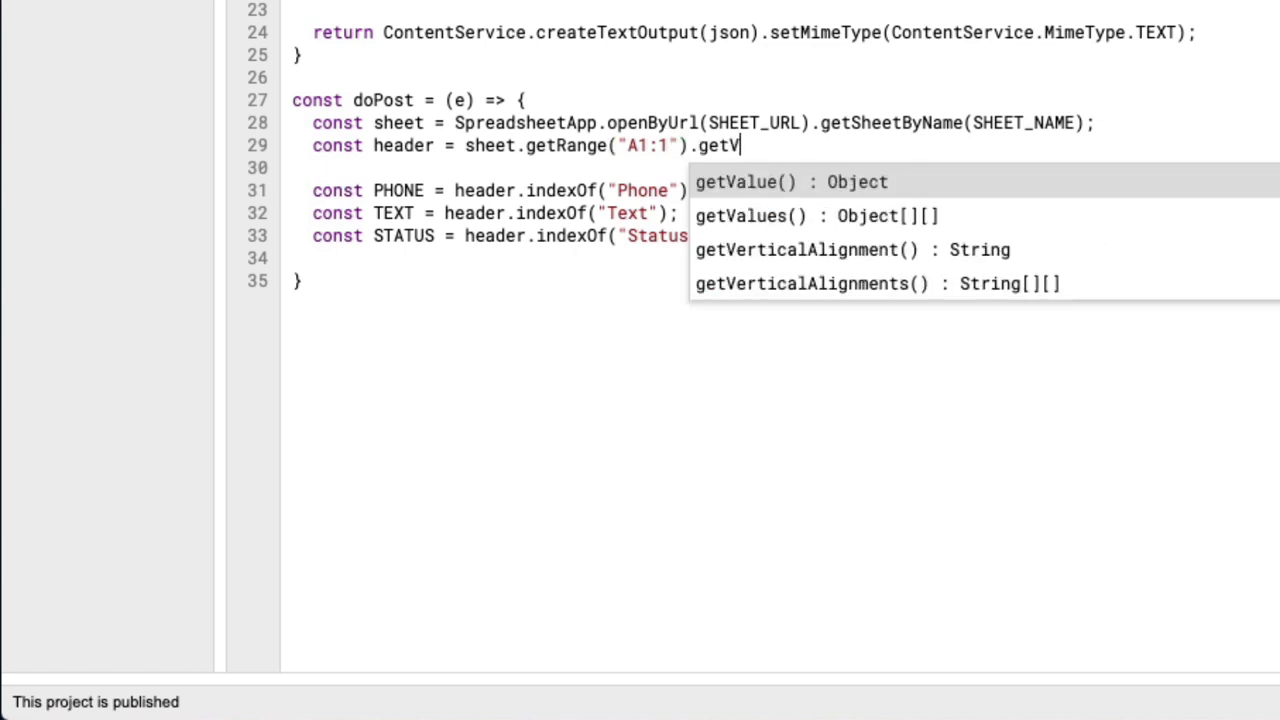
{"action": "type", "text": "a"}
{"action": "key", "text": "Down"}
{"action": "key", "text": "Return"}
{"action": "type", "text": ");"}
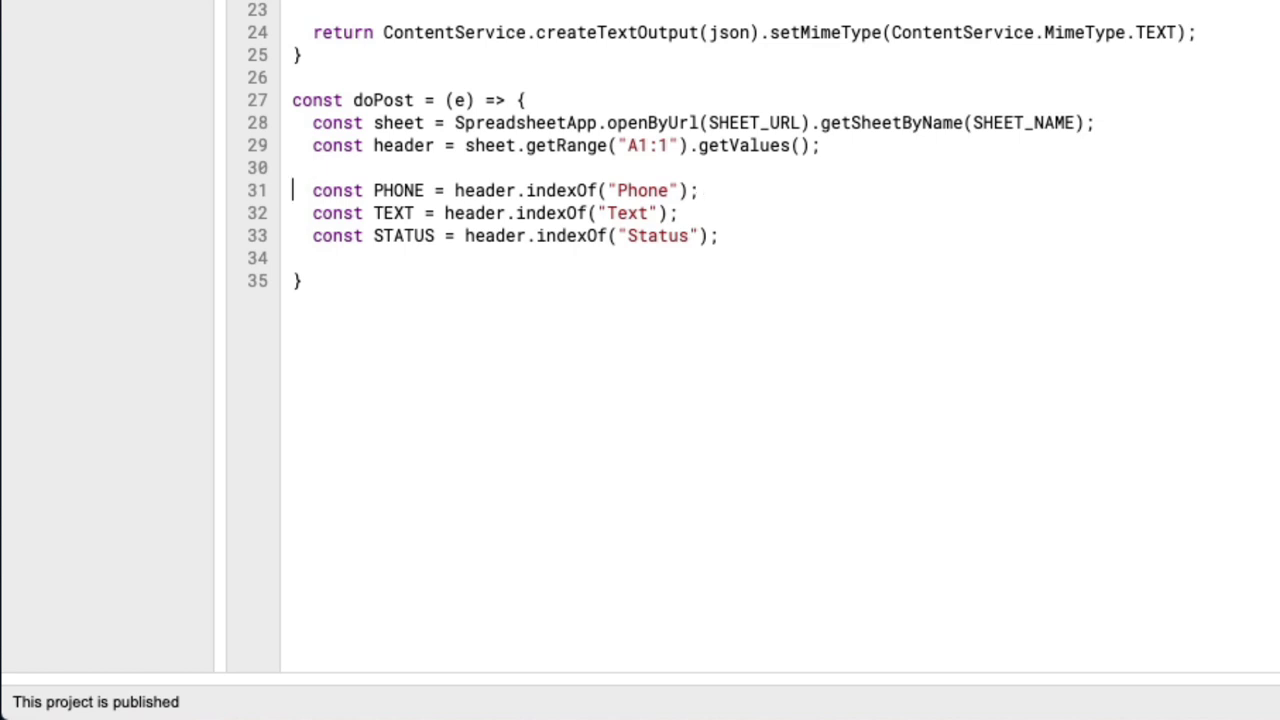
Remove the PHONE and TEXT lookups and add var rowId = Number(e.parameter.row);
{"action": "key", "text": "shift+Down"}
{"action": "key", "text": "shift+Down"}
{"action": "key", "text": "BackSpace"}
{"action": "key", "text": "BackSpace"}
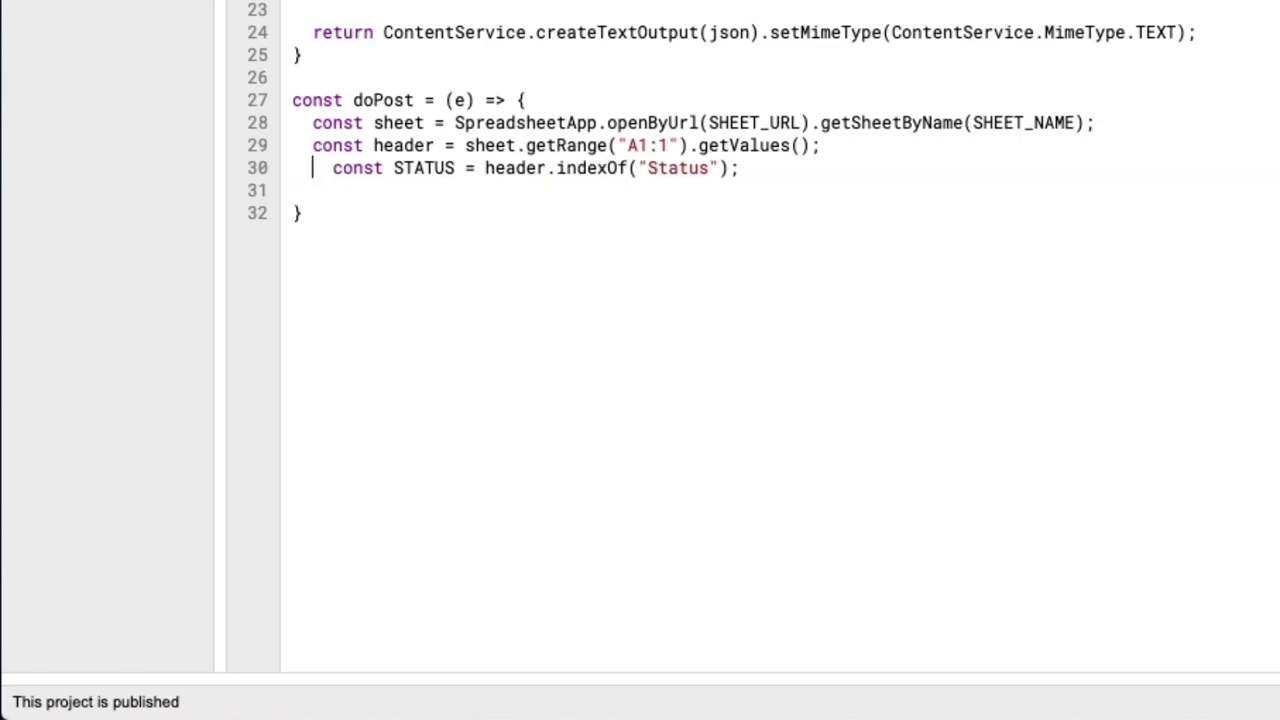
{"action": "key", "text": "Right"}
{"action": "key", "text": "Right"}
{"action": "key", "text": "BackSpace"}
{"action": "key", "text": "BackSpace"}
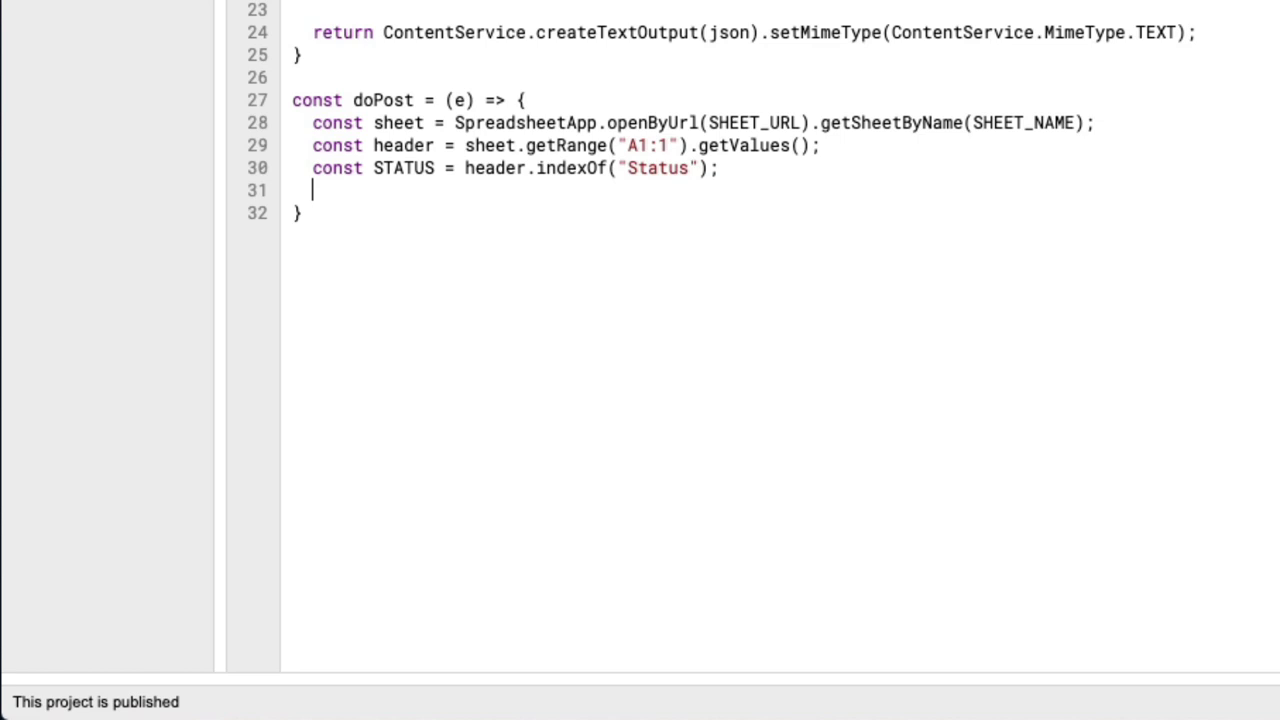
{"action": "type", "text": "var rowId = Number(e.par"}
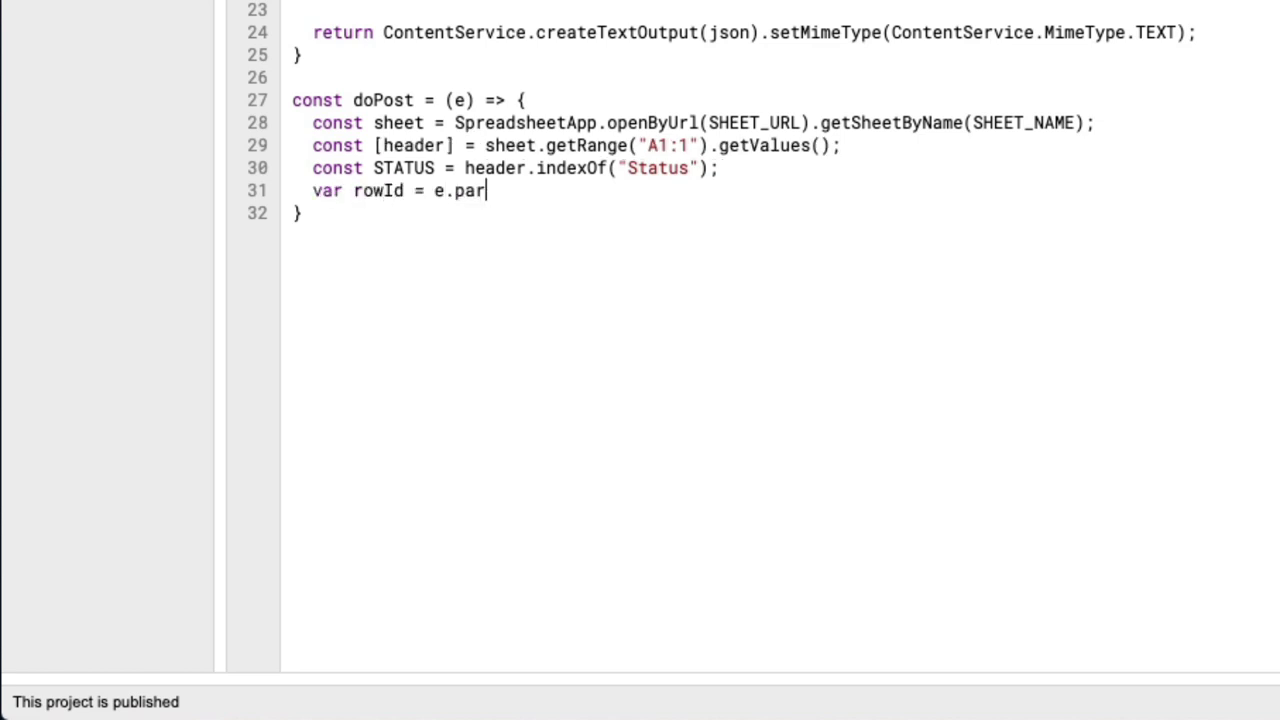
{"action": "type", "text": "ameter.row"}
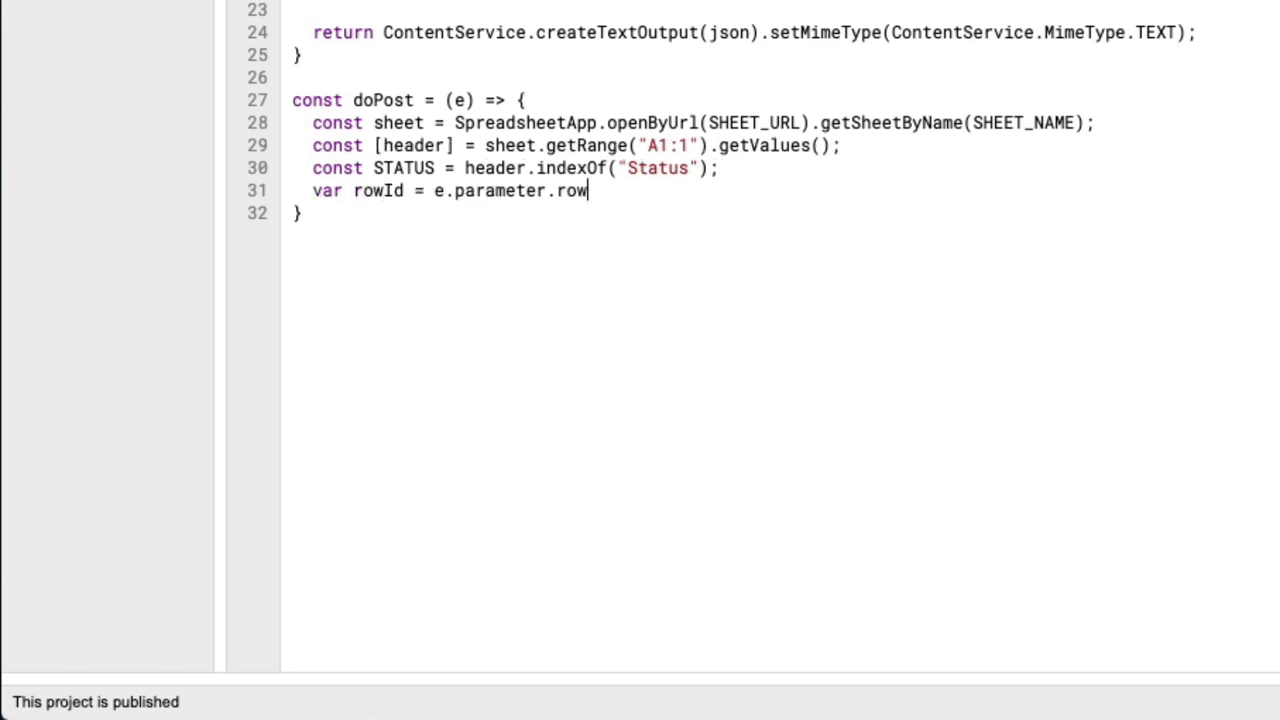
{"action": "type", "text": ")"}
{"action": "key", "text": "Home"}
{"action": "key", "text": "ctrl+Right"}
{"action": "key", "text": "ctrl+Right"}
{"action": "key", "text": "Right"}
{"action": "key", "text": "Right"}
{"action": "key", "text": "Right"}
{"action": "type", "text": "Number("}
{"action": "key", "text": "End"}
{"action": "type", "text": ";"}
{"action": "key", "text": "Return"}
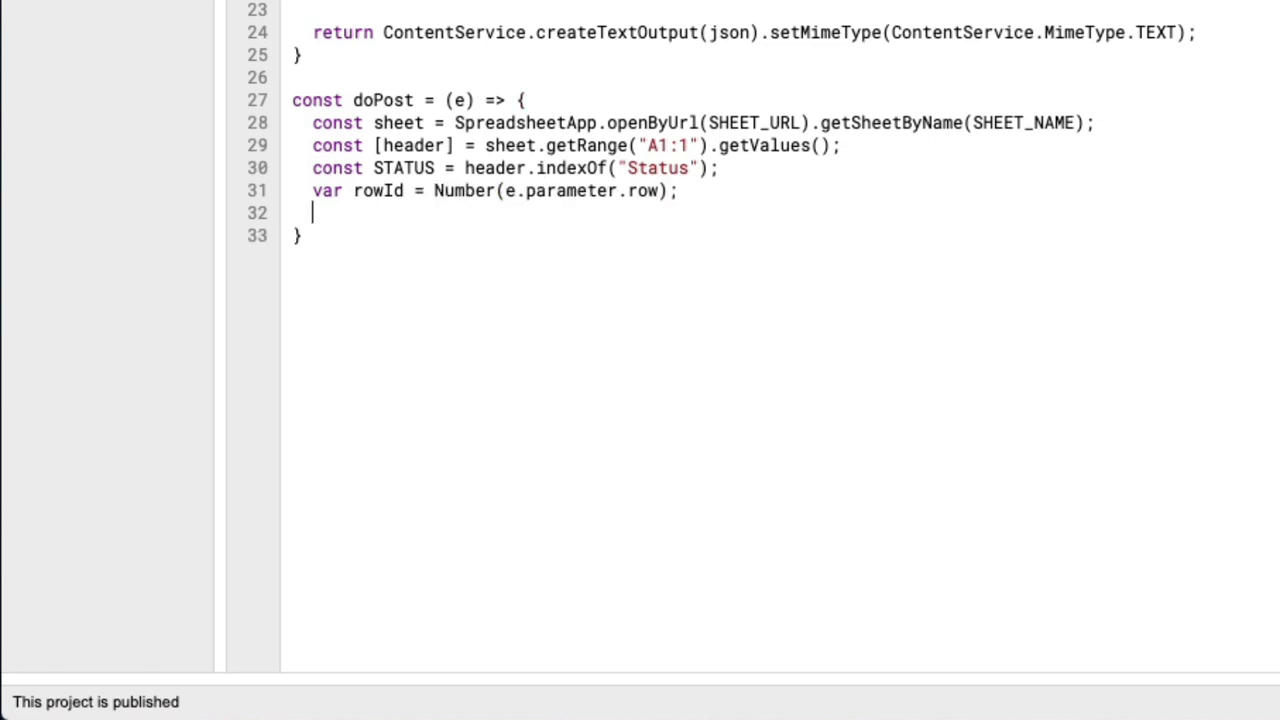
Set the row's Status cell to "SMS Sent" and return empty ContentService TEXT output
{"action": "type", "text": "sheet.getRange(rowId"}
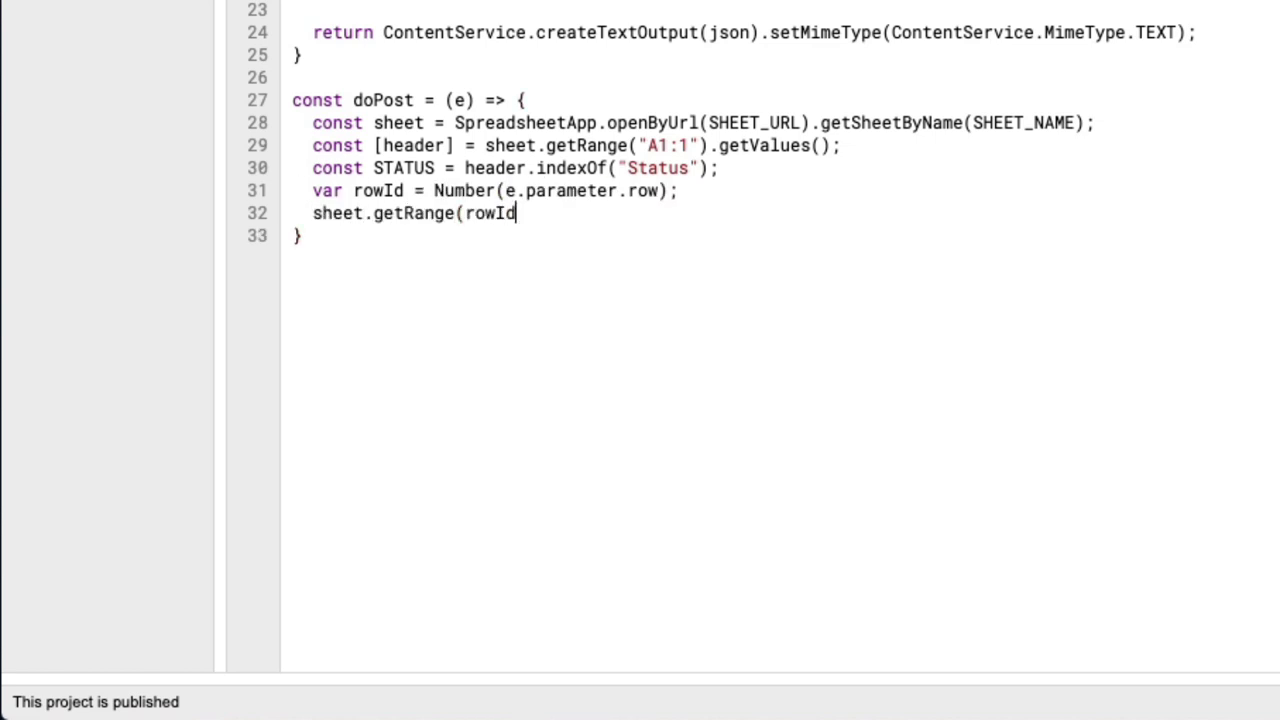
{"action": "type", "text": " + 1, STATUS"}
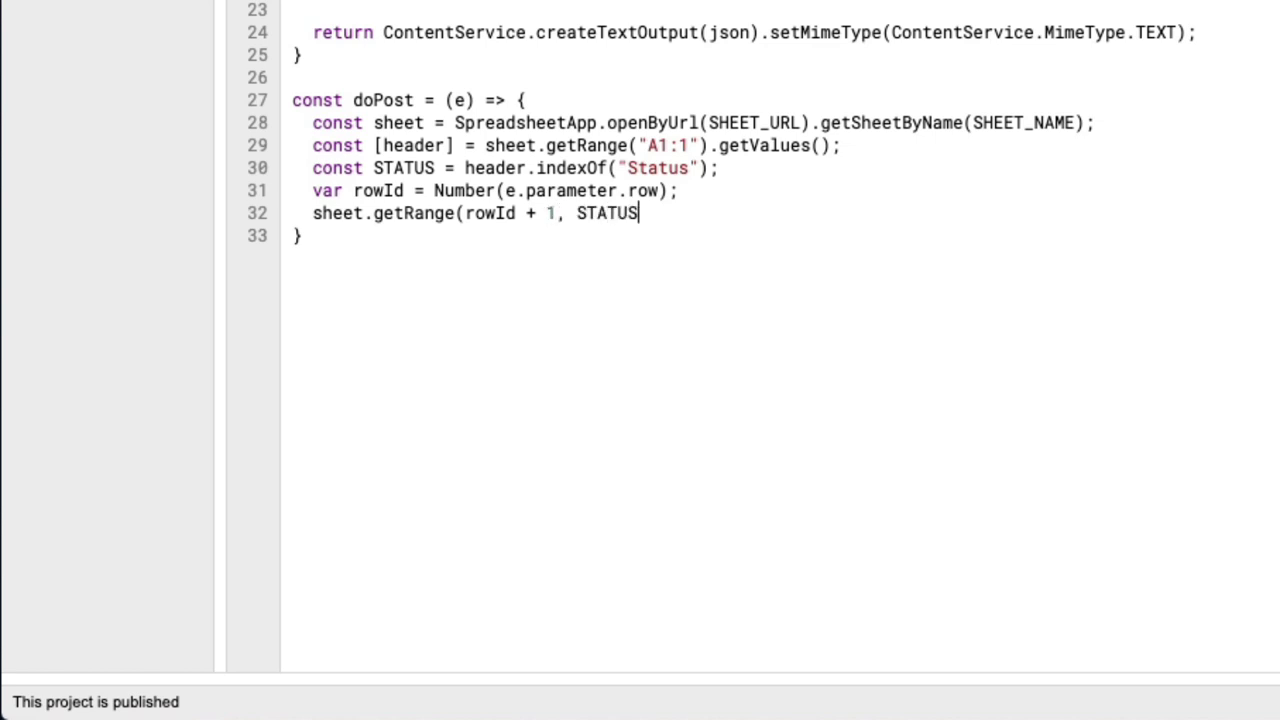
{"action": "type", "text": " + 1).setValue(\"SMS "}
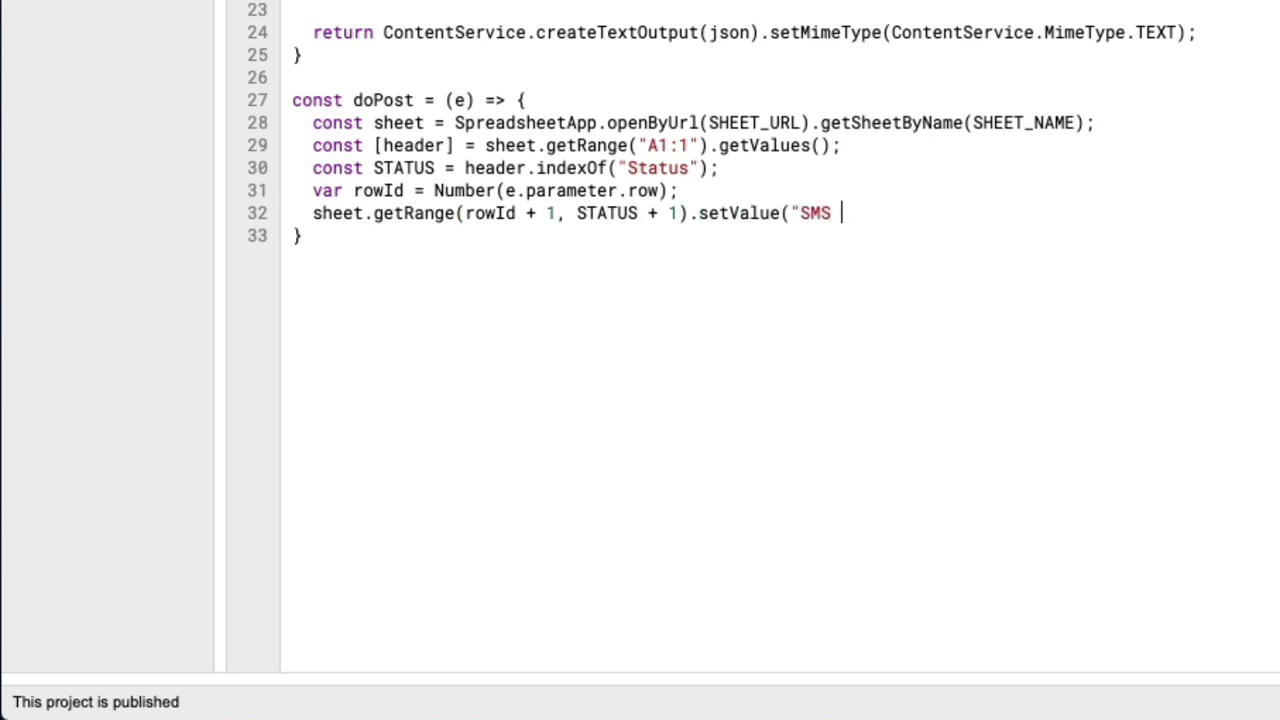
{"action": "type", "text": "Sent\");"}
{"action": "key", "text": "Return"}
{"action": "type", "text": "return ContentService."}
{"action": "key", "text": "Down"}
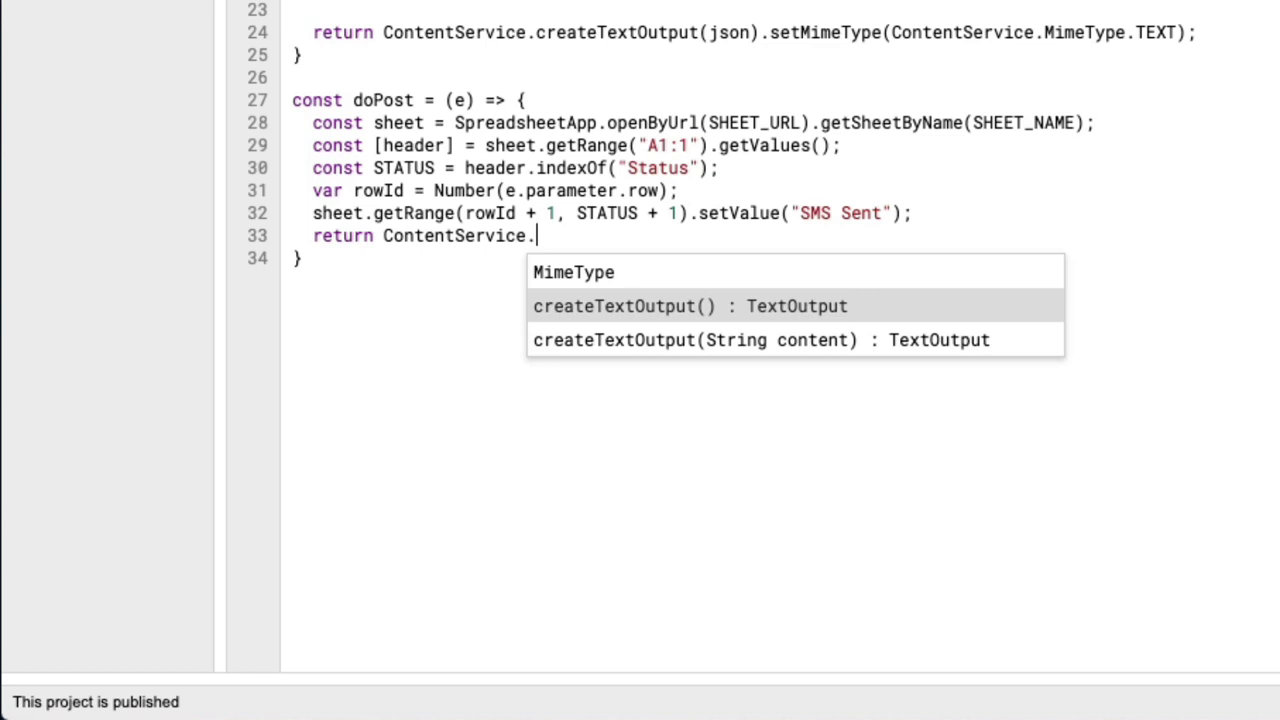
{"action": "key", "text": "Return"}
{"action": "type", "text": "\"\").set"}
{"action": "key", "text": "Down"}
{"action": "key", "text": "Return"}
{"action": "type", "text": "ContentService."}
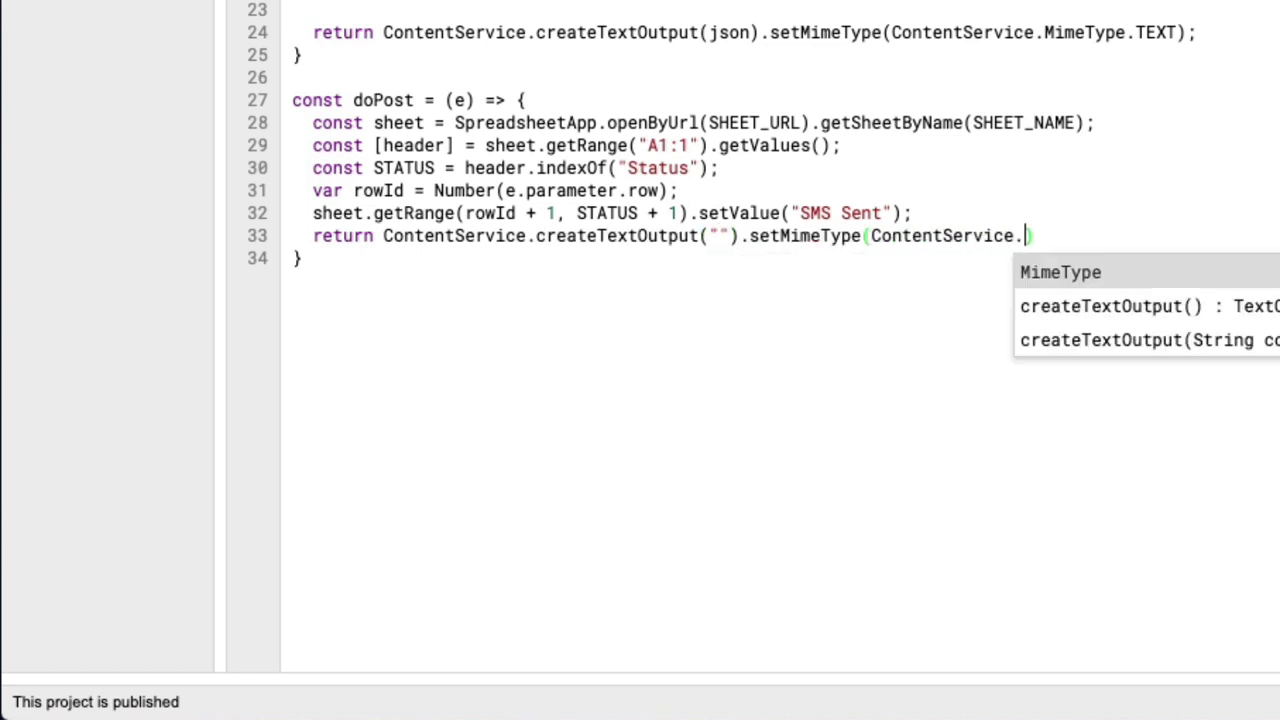
{"action": "key", "text": "Return"}
{"action": "type", "text": "."}
{"action": "key", "text": "Down"}
{"action": "key", "text": "Down"}
{"action": "key", "text": "Down"}
{"action": "key", "text": "Return"}
{"action": "type", "text": ");"}
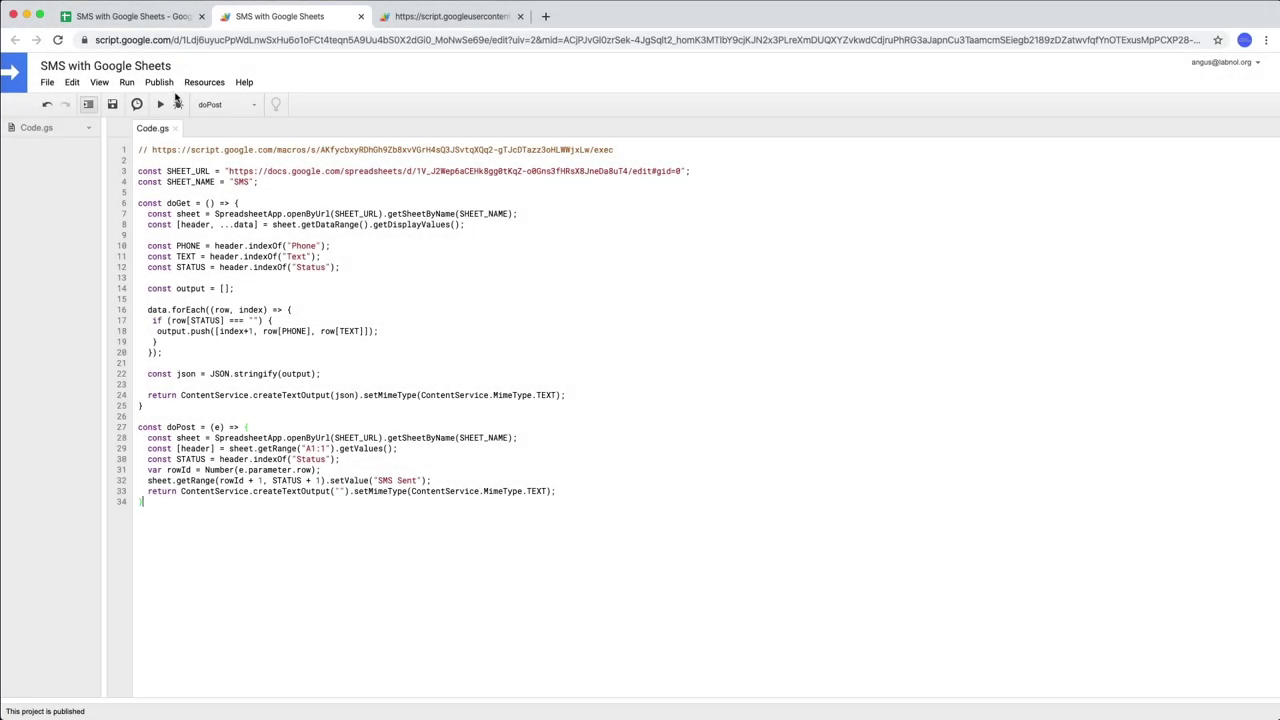
Redeploy the web app as a new project version described as 'Post Request'
{"action": "left_click", "coordinate": [174, 88]}
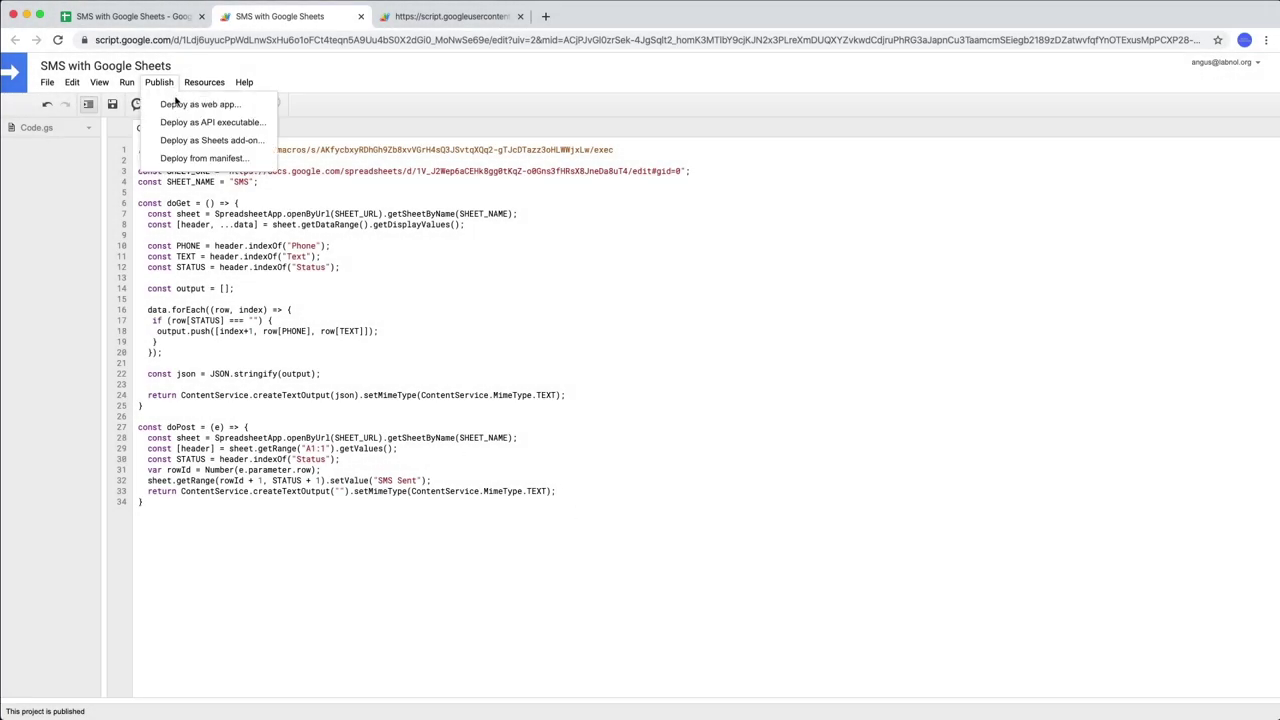
{"action": "left_click", "coordinate": [181, 106]}
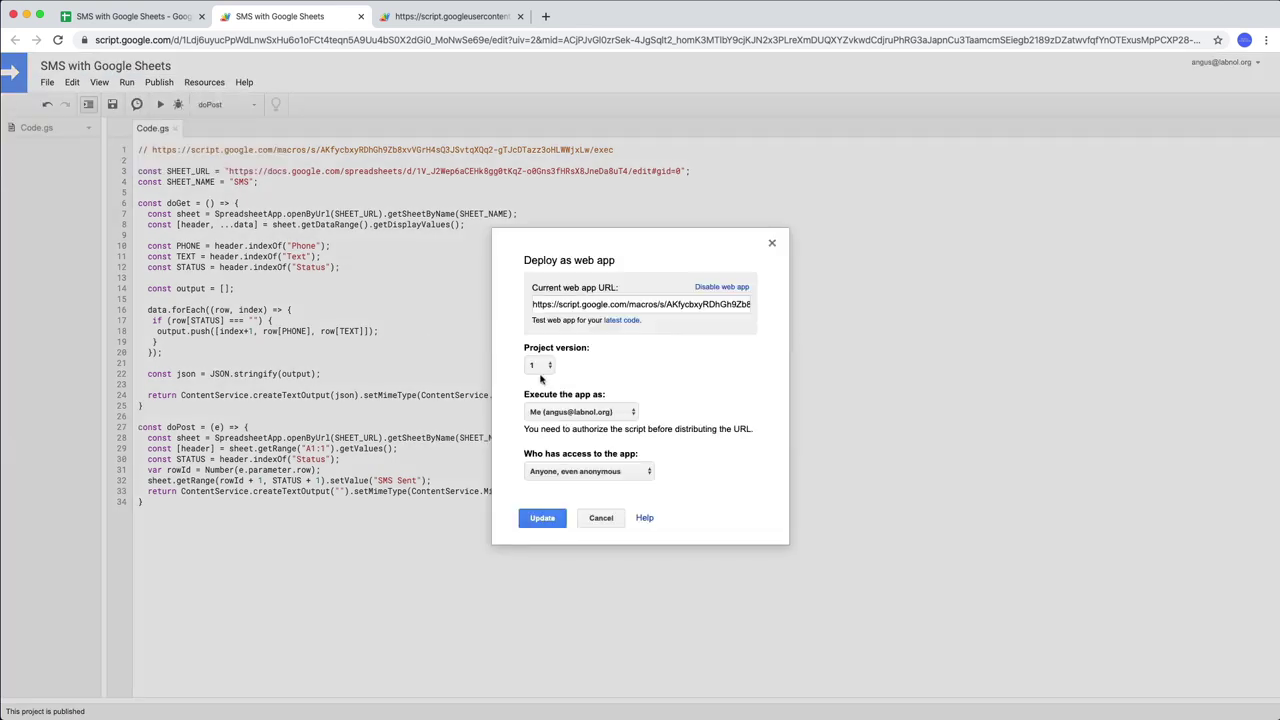
{"action": "left_click", "coordinate": [540, 366]}
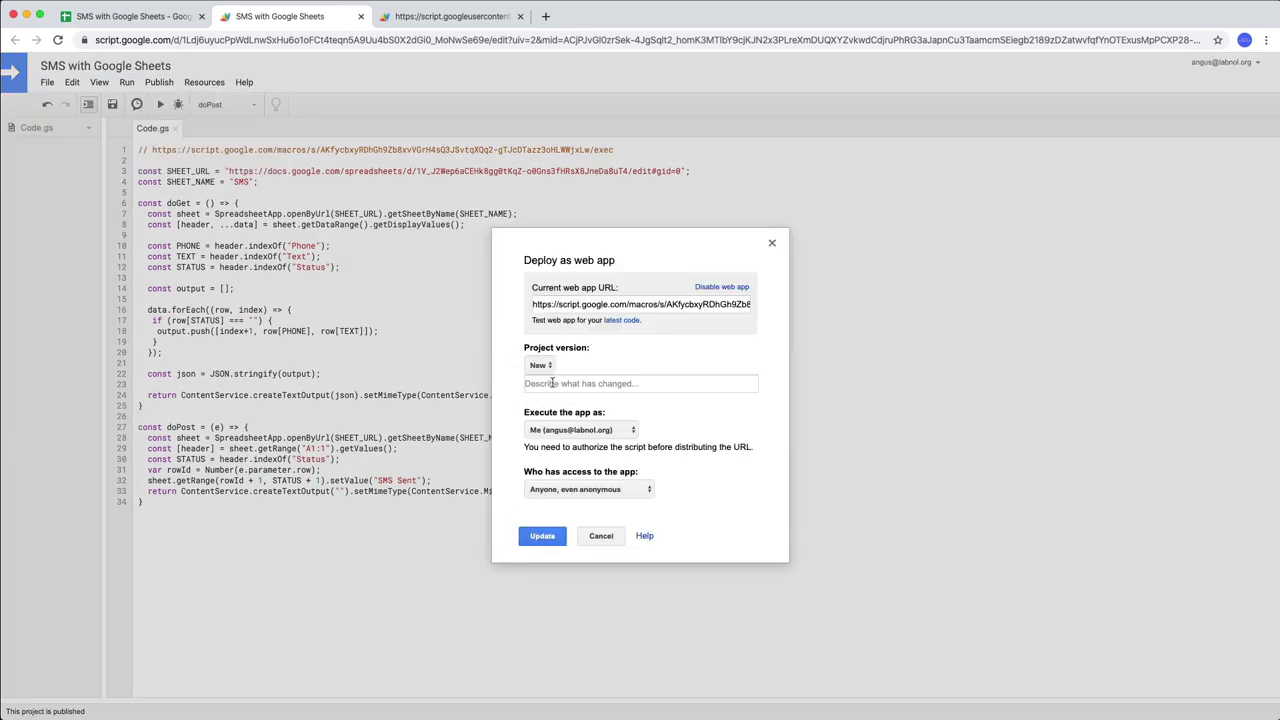
{"action": "type", "text": "Post Req"}
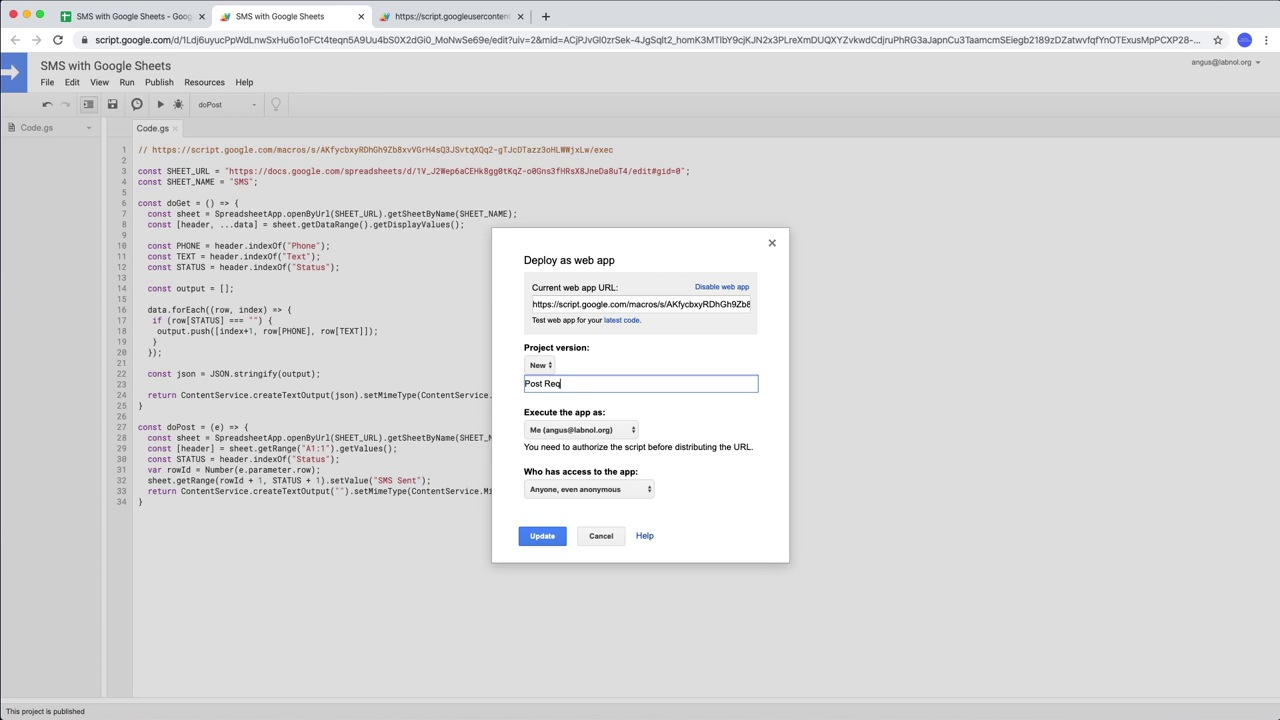
{"action": "type", "text": "uest"}
{"action": "type", "text": "t"}
{"action": "left_click", "coordinate": [562, 542]}
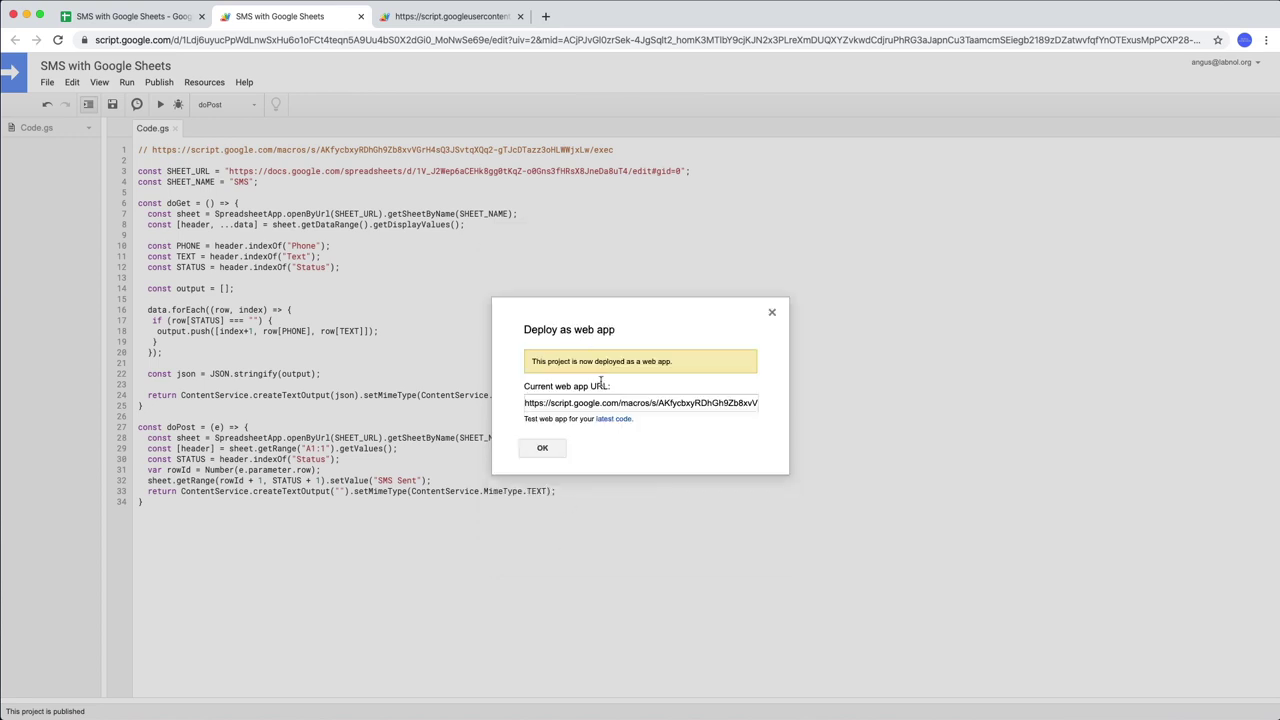
{"action": "left_click", "coordinate": [548, 450]}
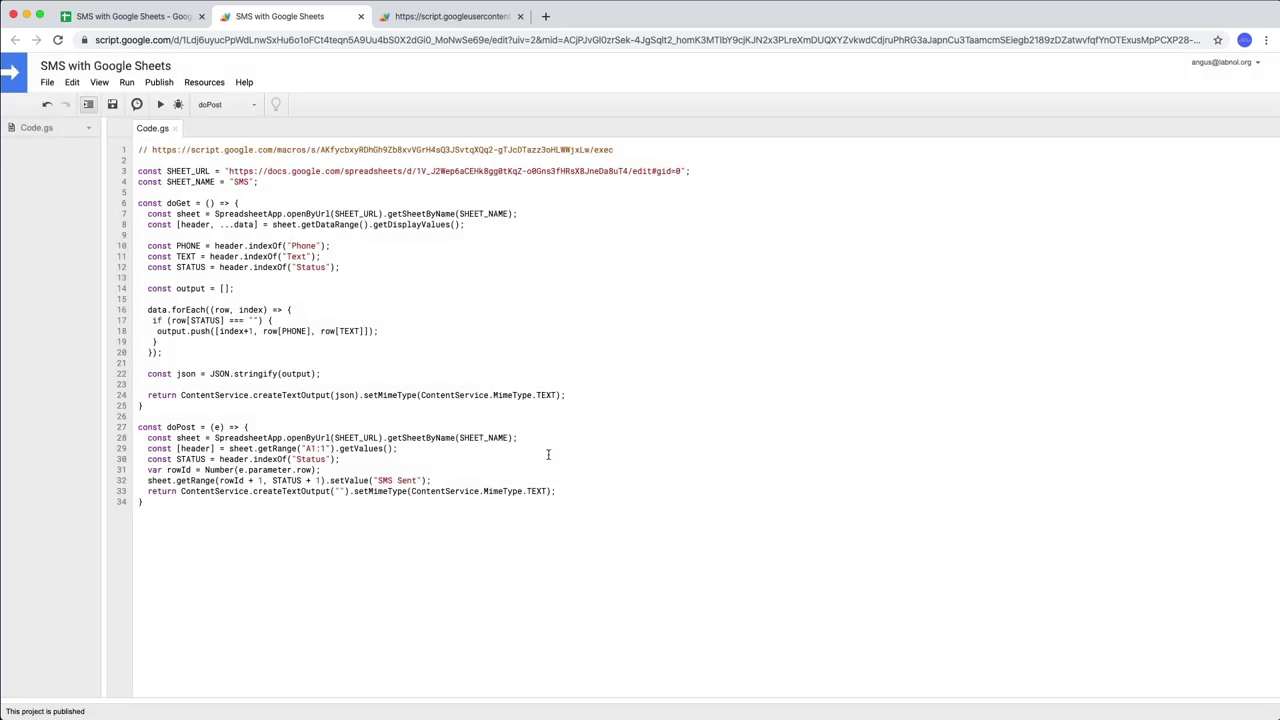
Search 'app inventor 2' in a new tab, open MIT App Inventor, and dismiss the release notes
{"action": "left_click", "coordinate": [500, 18]}
{"action": "left_click", "coordinate": [546, 16]}
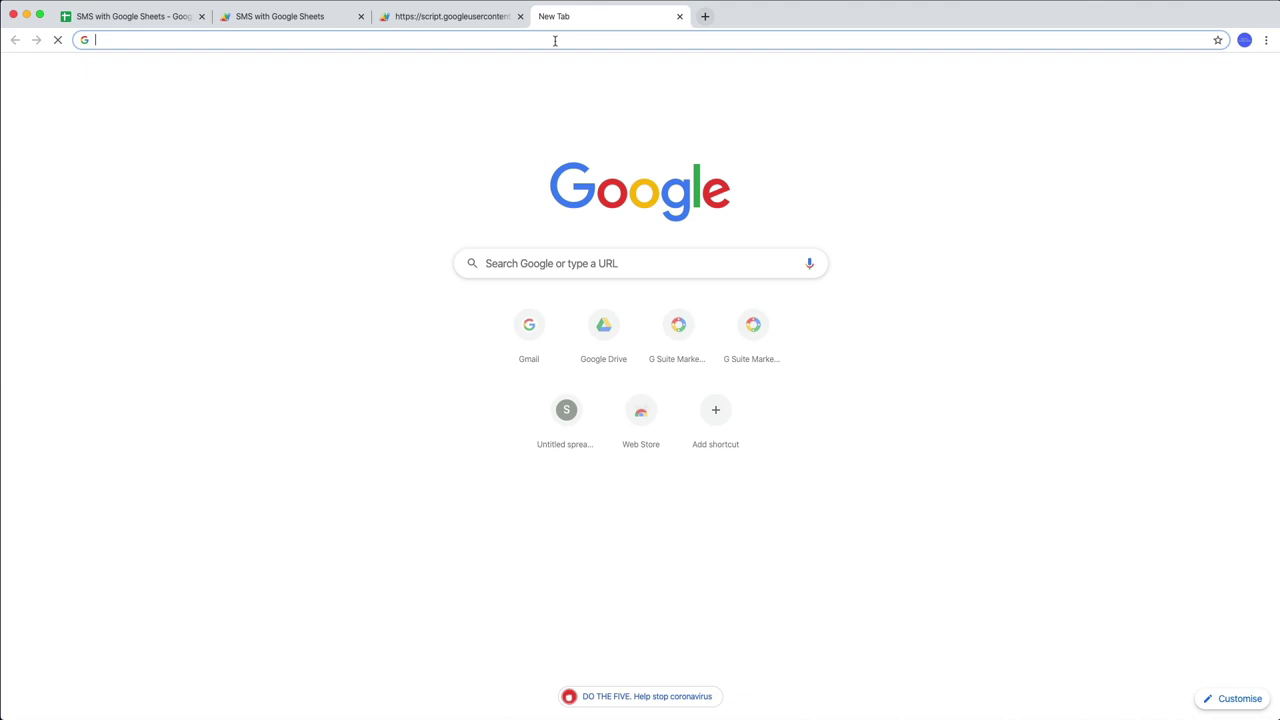
{"action": "type", "text": "app inve"}
{"action": "key", "text": "Down"}
{"action": "key", "text": "Return"}
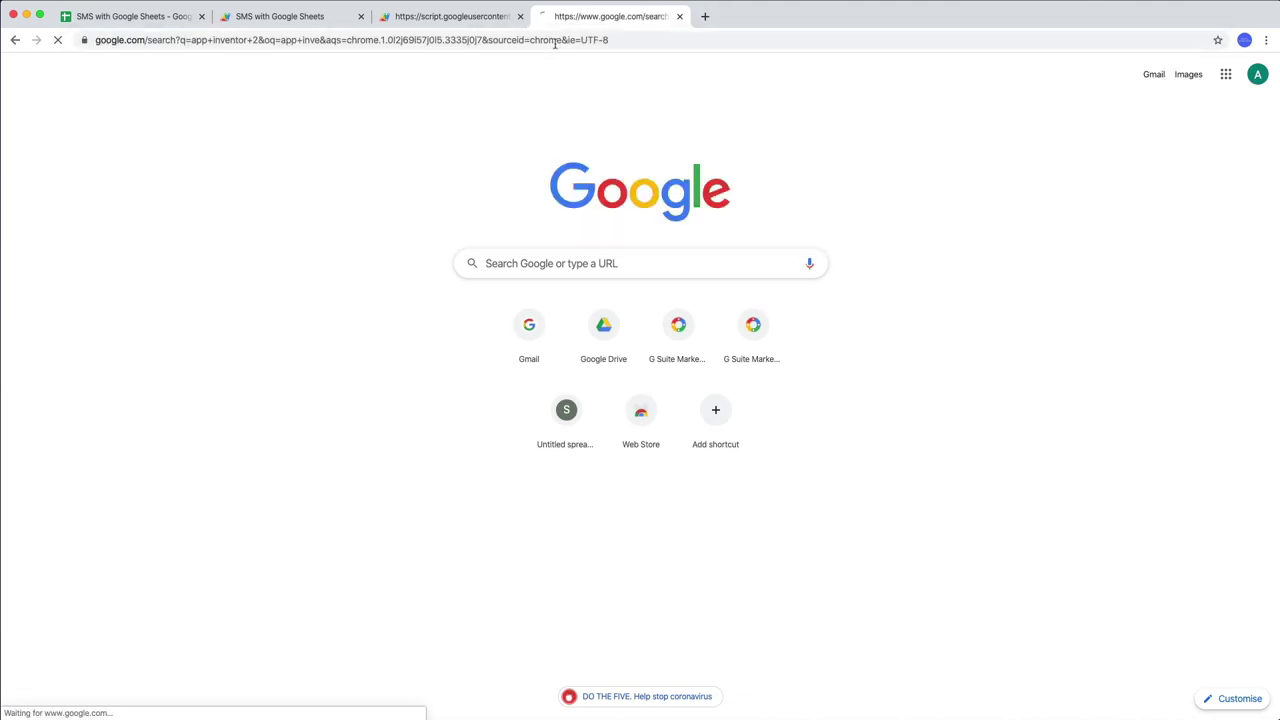
{"action": "left_click", "coordinate": [196, 198]}
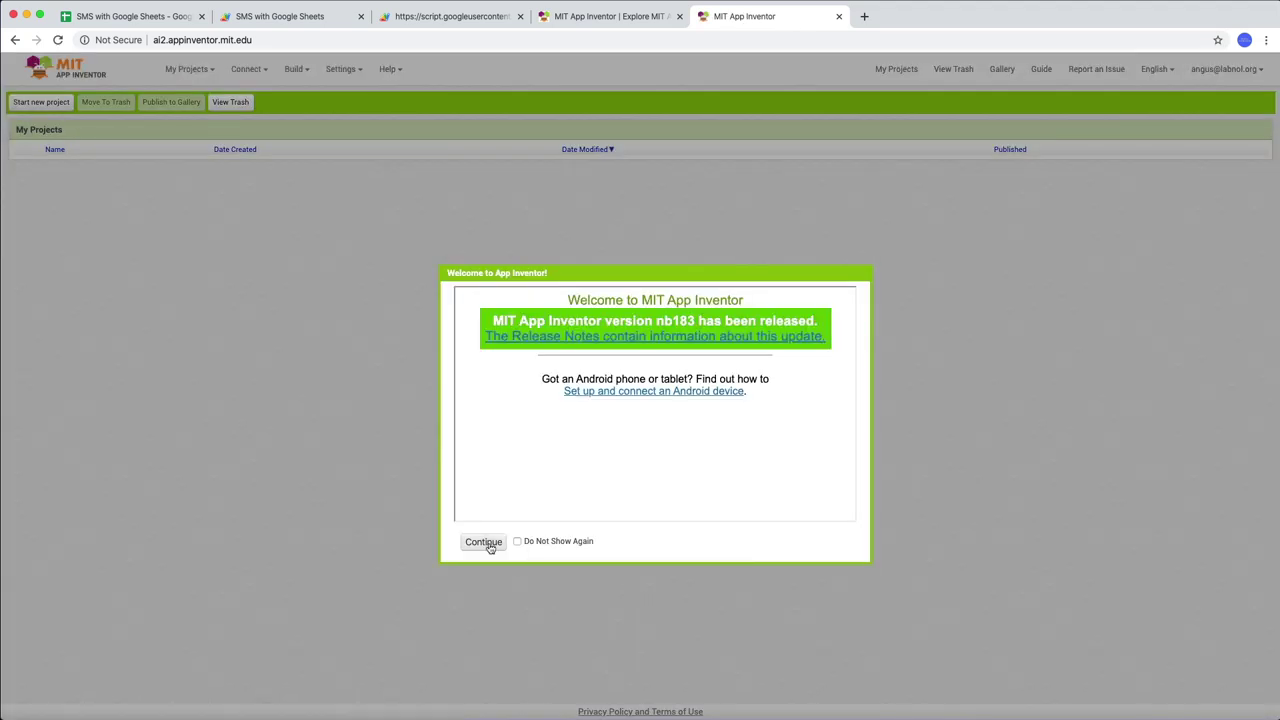
{"action": "left_click", "coordinate": [487, 544]}
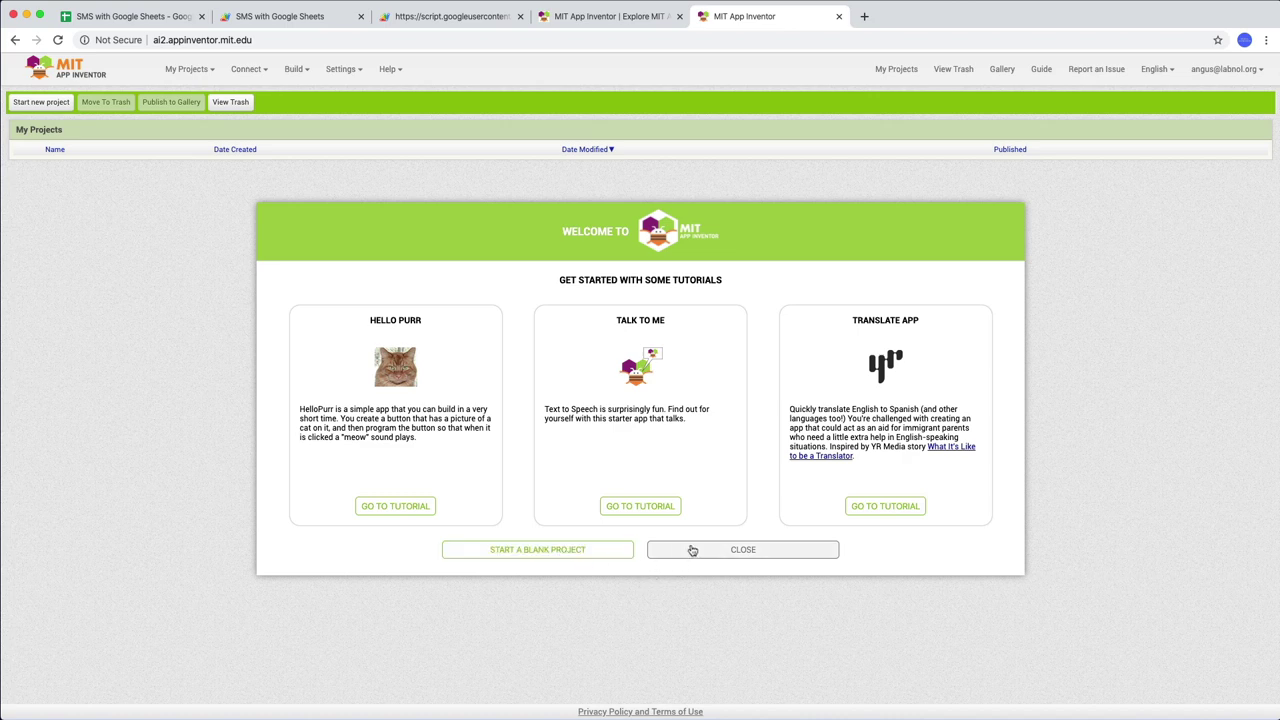
Close the tutorials screen and create a new project named SMSApp
{"action": "left_click", "coordinate": [700, 553]}
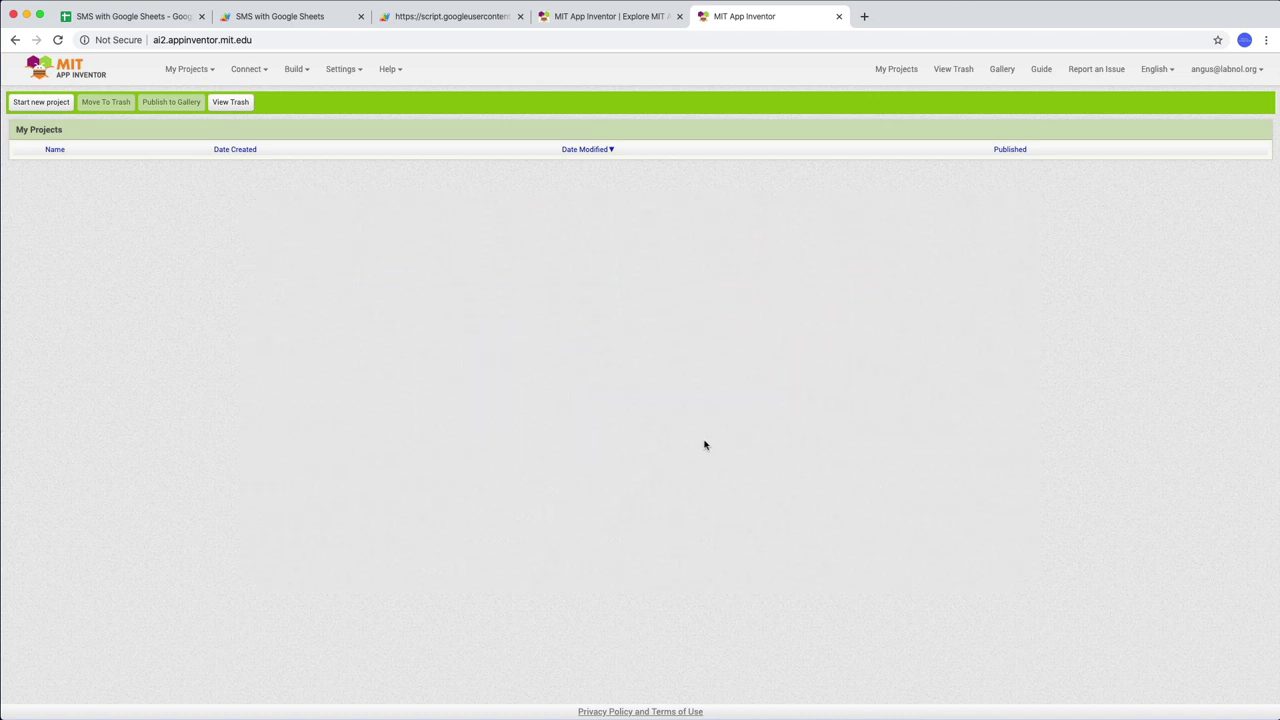
{"action": "left_click", "coordinate": [45, 103]}
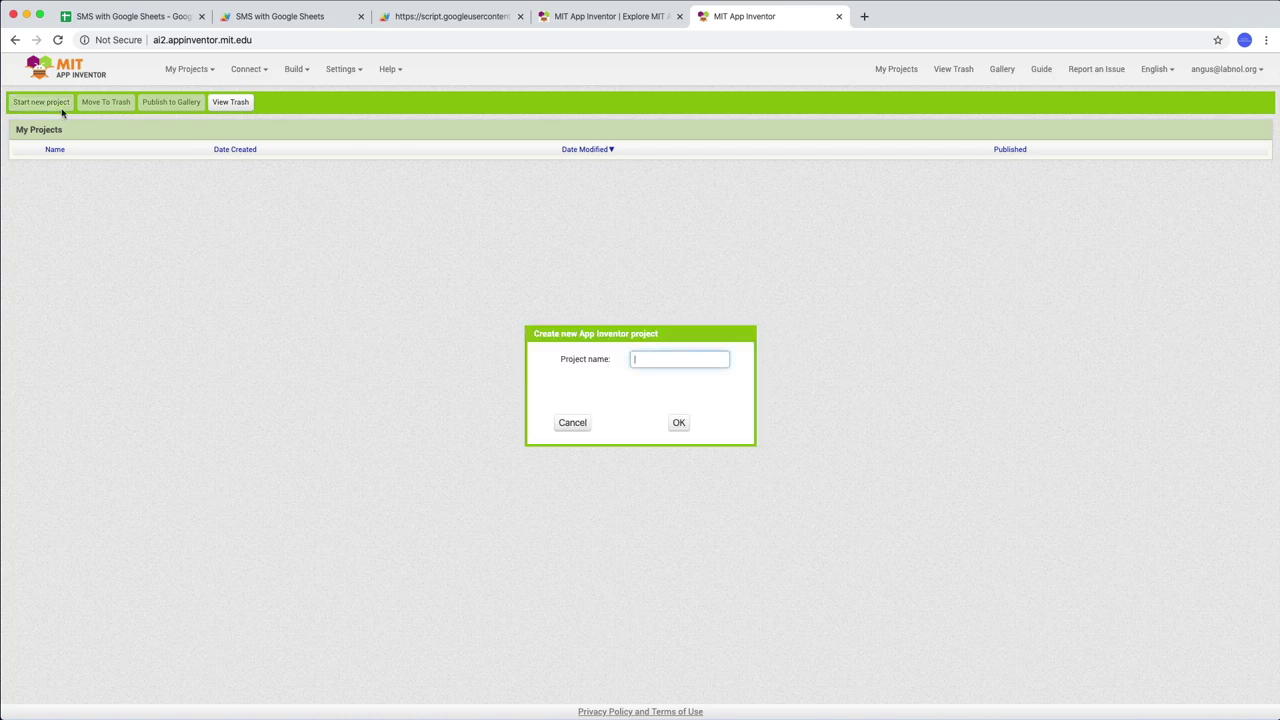
{"action": "type", "text": "SMSApp"}
{"action": "left_click", "coordinate": [681, 425]}
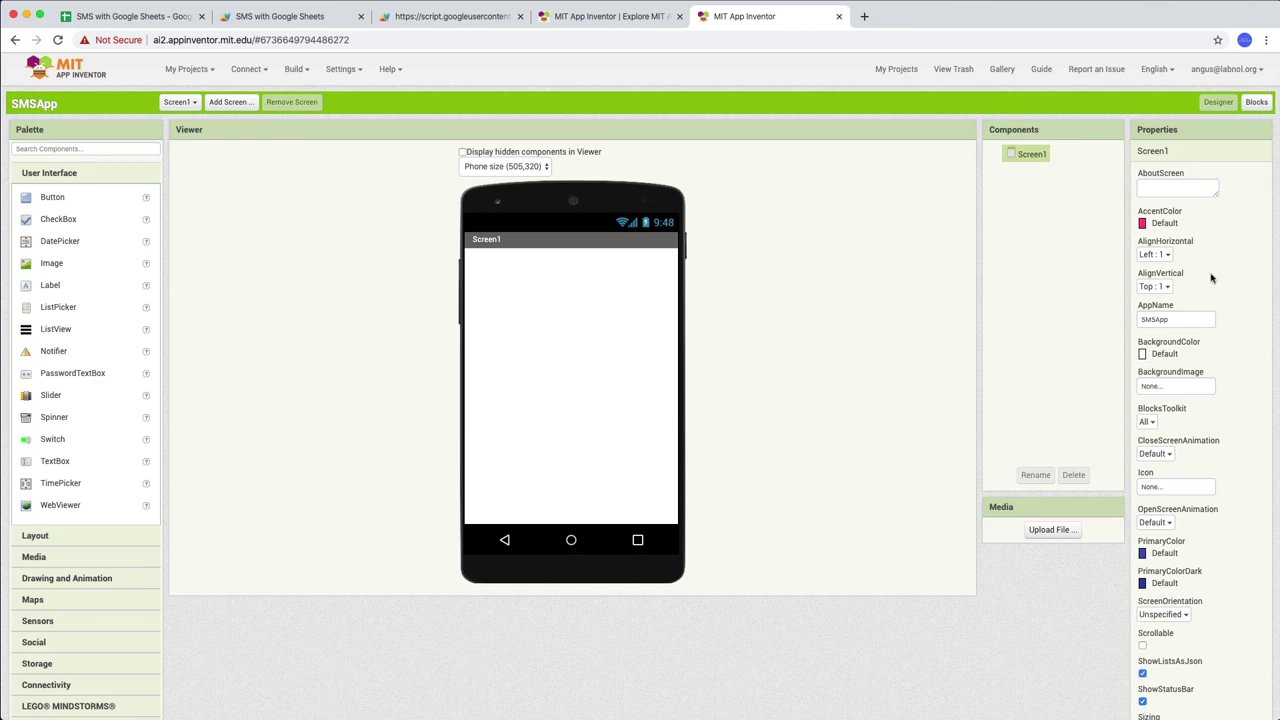
{"action": "scroll", "coordinate": [1210, 278], "scroll_direction": "down", "scroll_amount": 2}
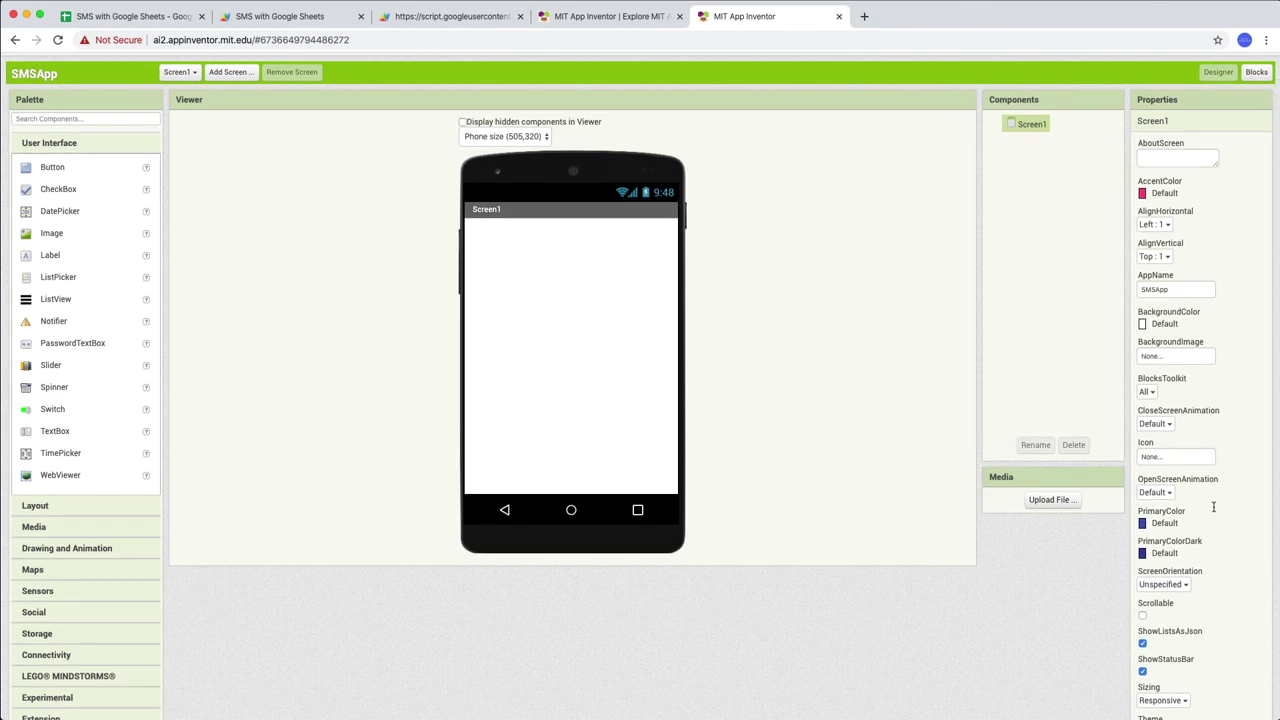
{"action": "scroll", "coordinate": [1218, 587], "scroll_direction": "down", "scroll_amount": 2}
{"action": "scroll", "coordinate": [1218, 587], "scroll_direction": "down", "scroll_amount": 2}
{"action": "left_click", "coordinate": [1162, 630]}
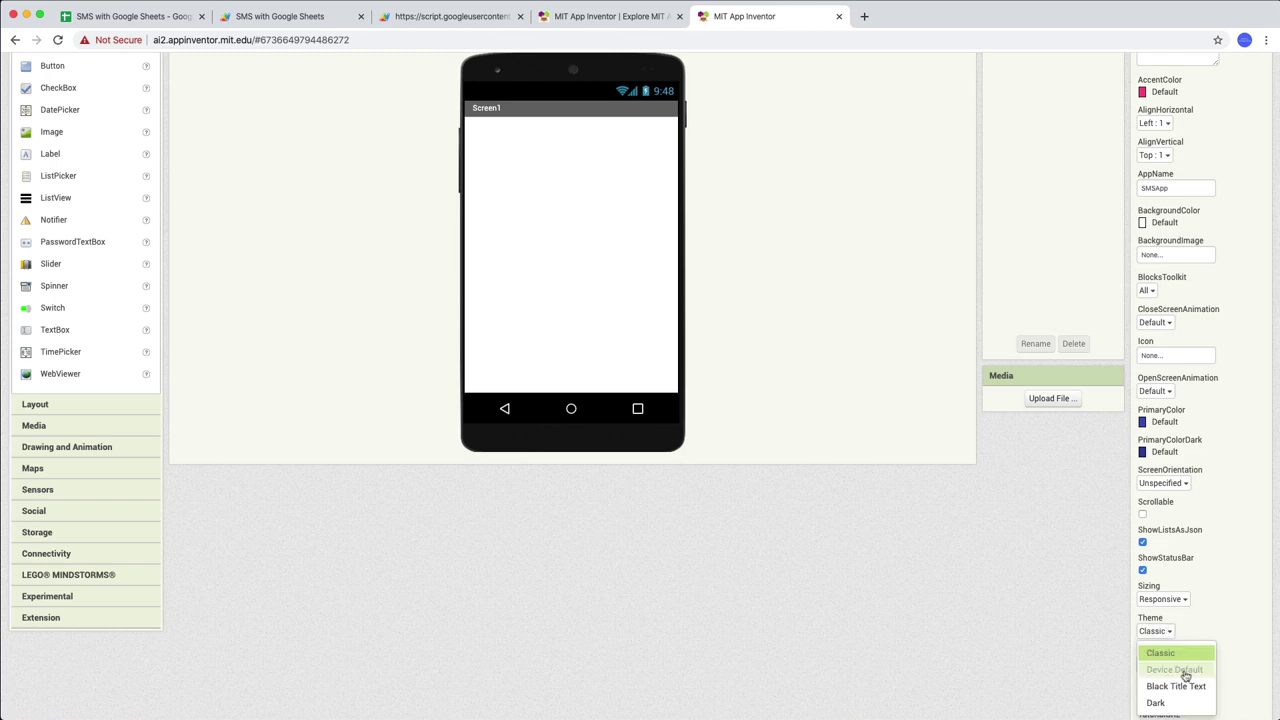
{"action": "left_click", "coordinate": [1184, 670]}
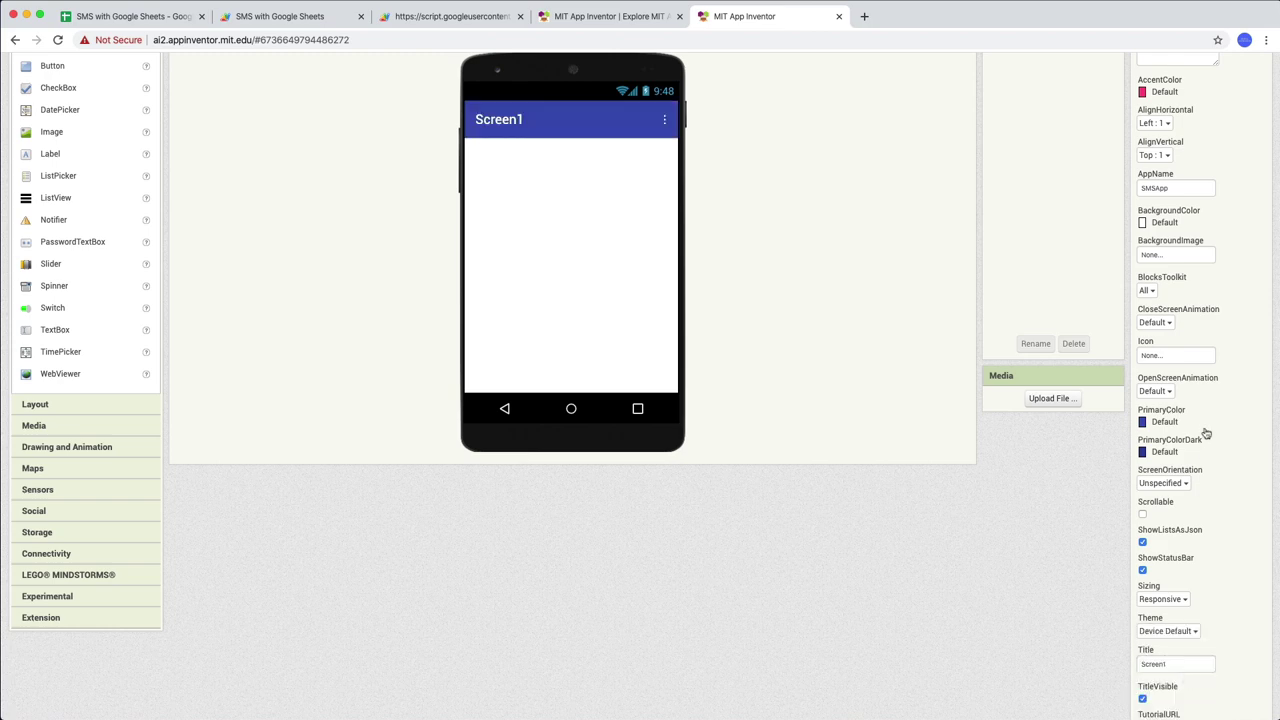
{"action": "scroll", "coordinate": [1206, 432], "scroll_direction": "down", "scroll_amount": 1}
{"action": "scroll", "coordinate": [1200, 500], "scroll_direction": "down", "scroll_amount": 3}
{"action": "double_click", "coordinate": [1196, 544]}
{"action": "type", "text": "My SMS App"}
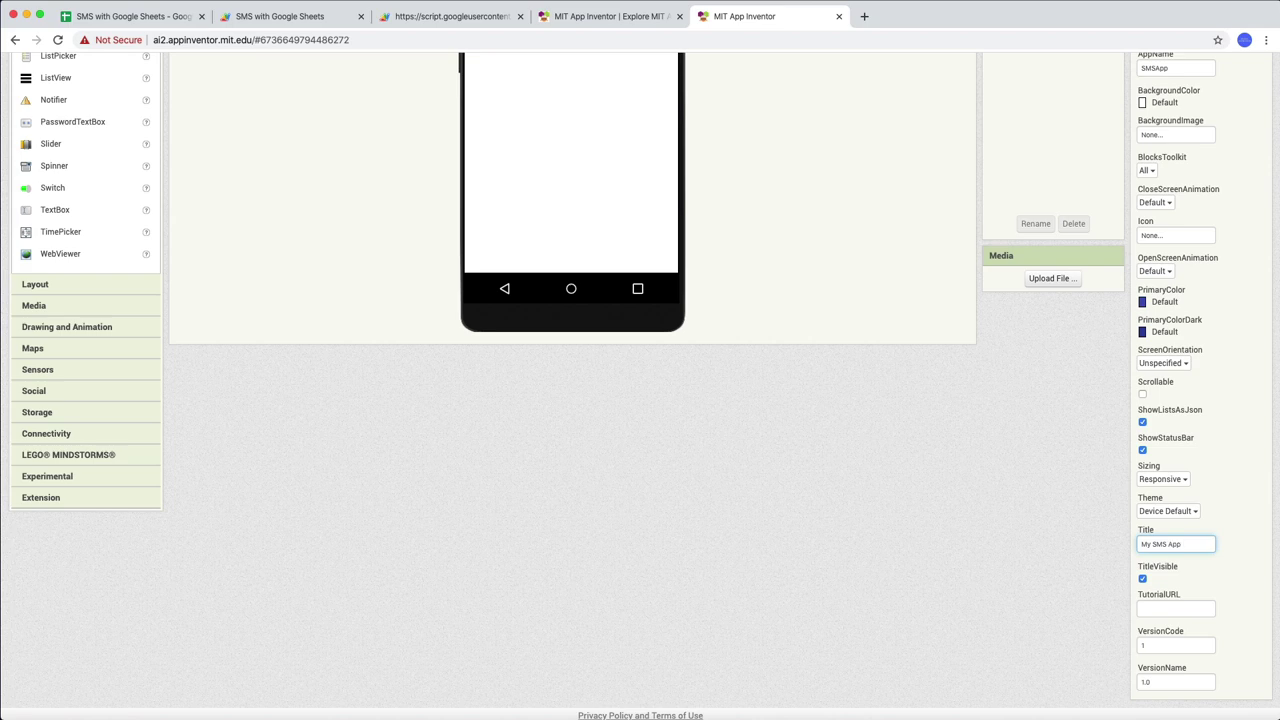
{"action": "key", "text": "Return"}
{"action": "scroll", "coordinate": [729, 320], "scroll_direction": "up", "scroll_amount": 5}
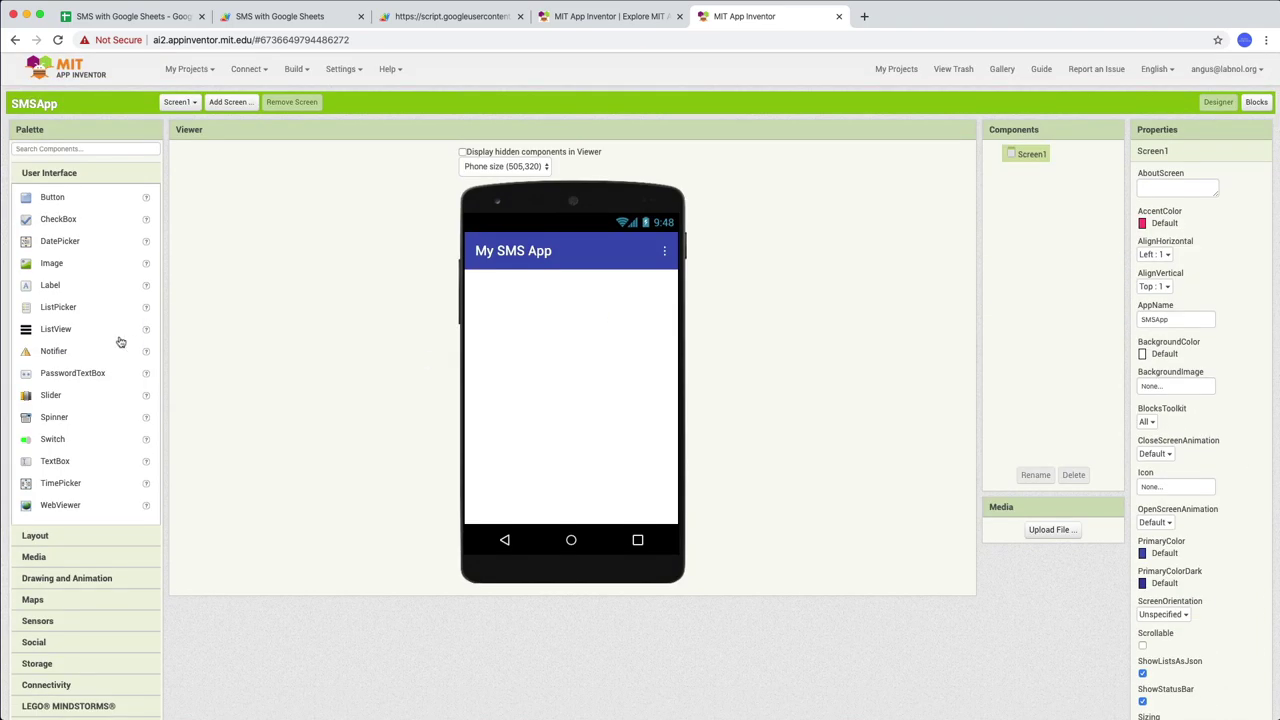
Add a ListView to Screen1 and rename it messageList
{"action": "left_click_drag", "start_coordinate": [58, 335], "coordinate": [558, 327]}
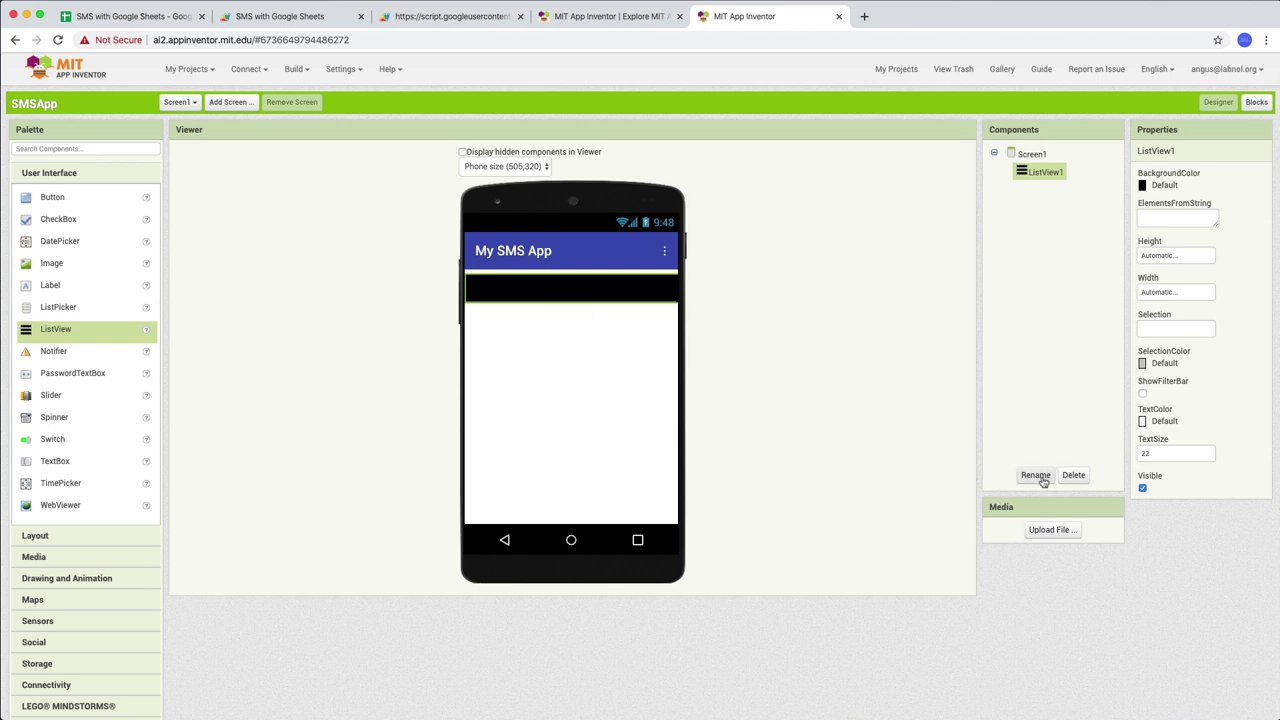
{"action": "left_click", "coordinate": [1036, 475]}
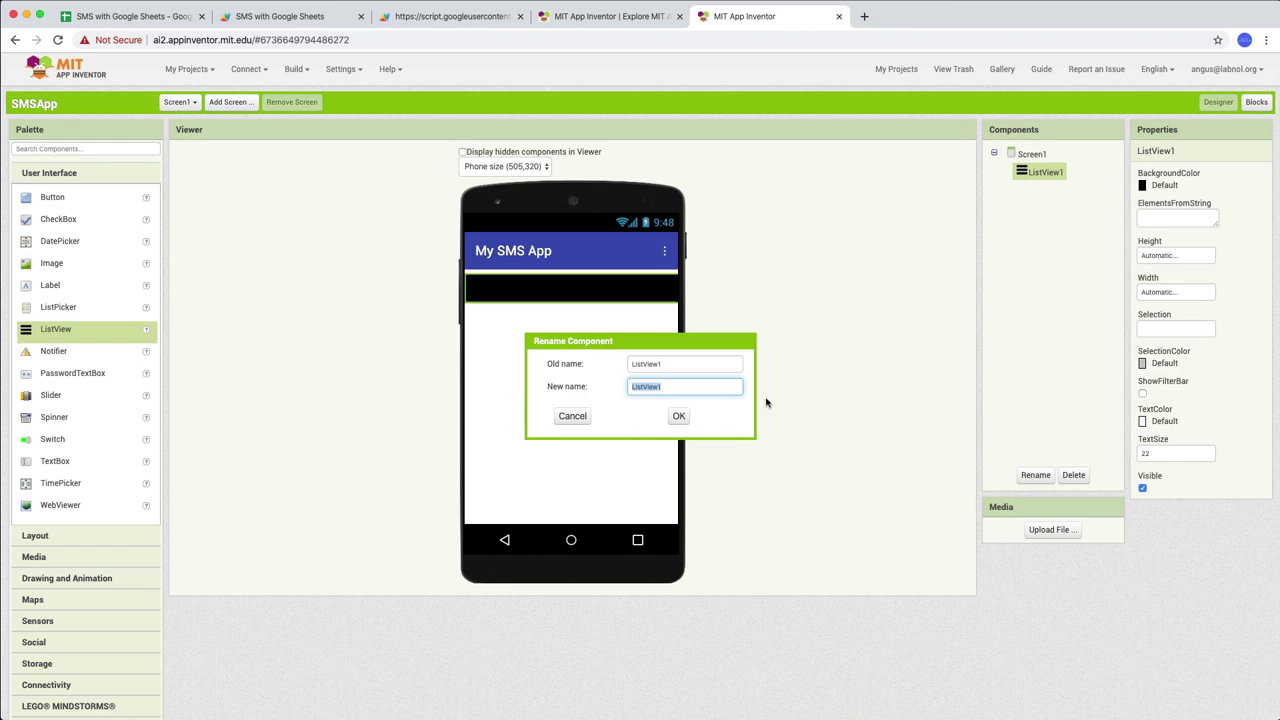
{"action": "type", "text": "messageList"}
{"action": "left_click", "coordinate": [678, 416]}
Set messageList's Height to Fill parent and BackgroundColor to Light Gray
{"action": "left_click", "coordinate": [1186, 259]}
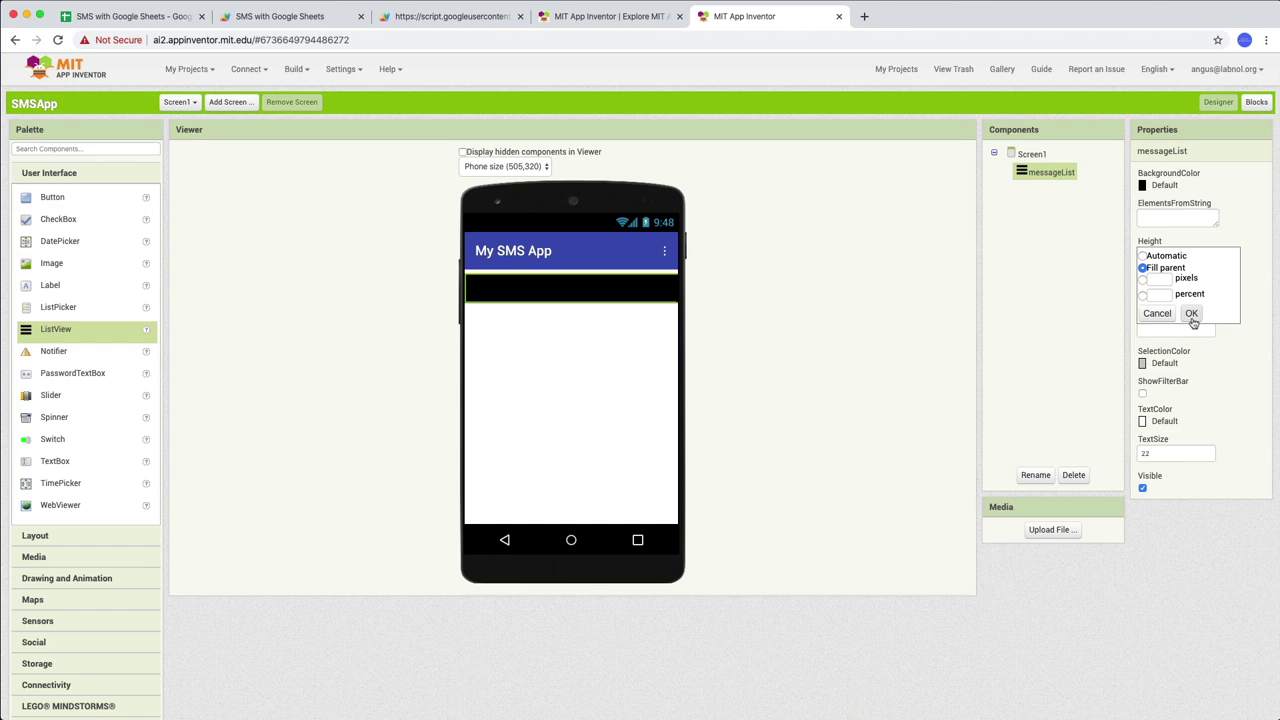
{"action": "left_click", "coordinate": [1191, 313]}
{"action": "left_click", "coordinate": [1163, 186]}
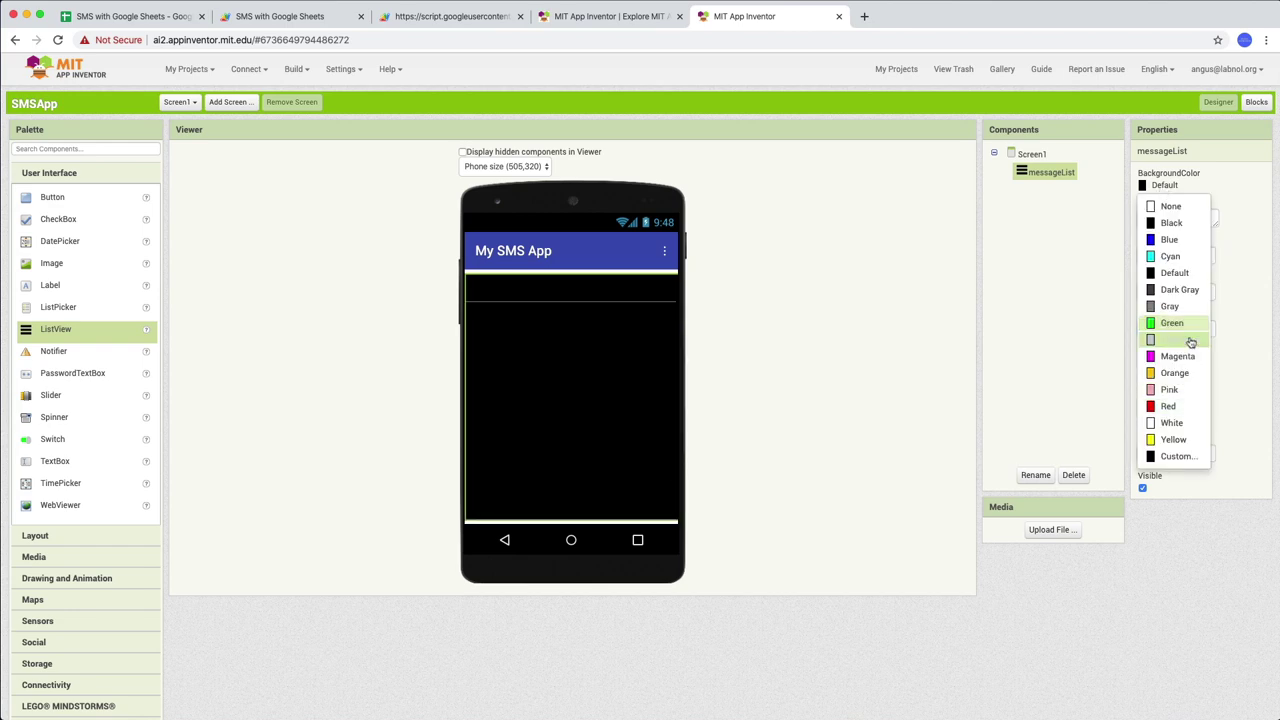
{"action": "left_click", "coordinate": [1180, 339]}
{"action": "left_click", "coordinate": [1170, 453]}
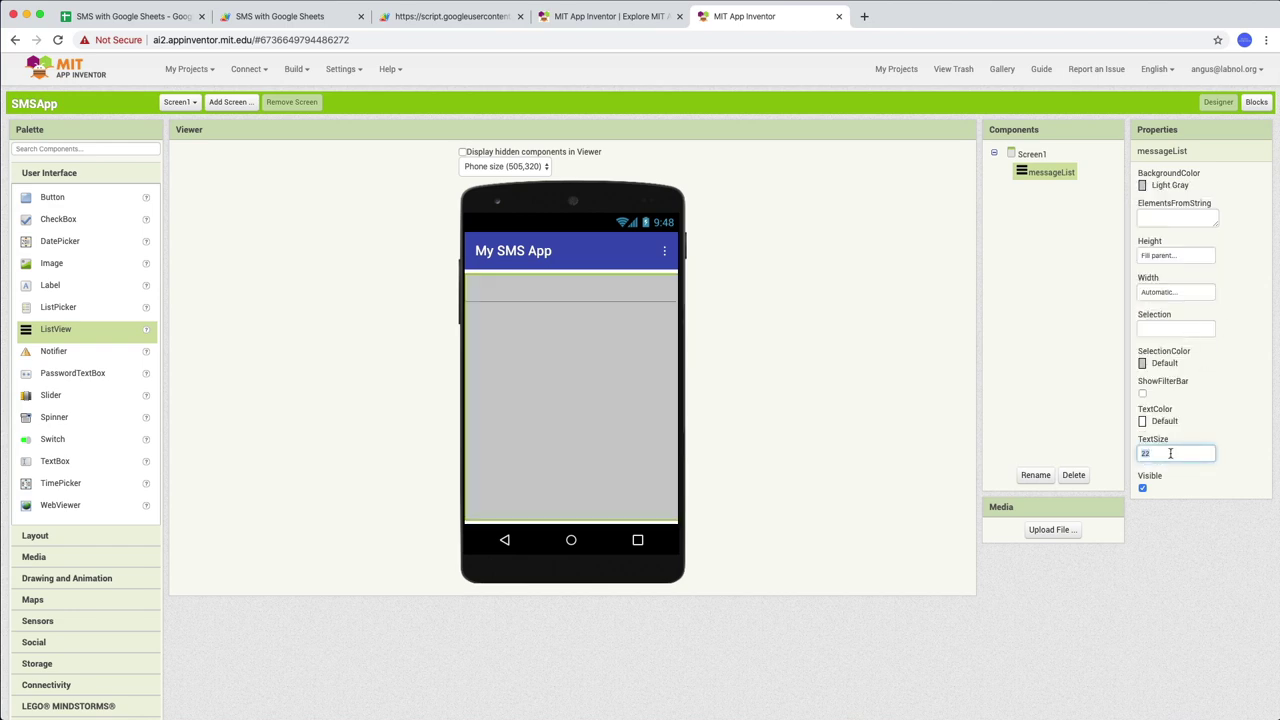
{"action": "left_click", "coordinate": [35, 535]}
Add a HorizontalArrangement: 70px height, Fill parent width, no background, contents centred both ways
{"action": "left_click_drag", "start_coordinate": [88, 222], "coordinate": [545, 500]}
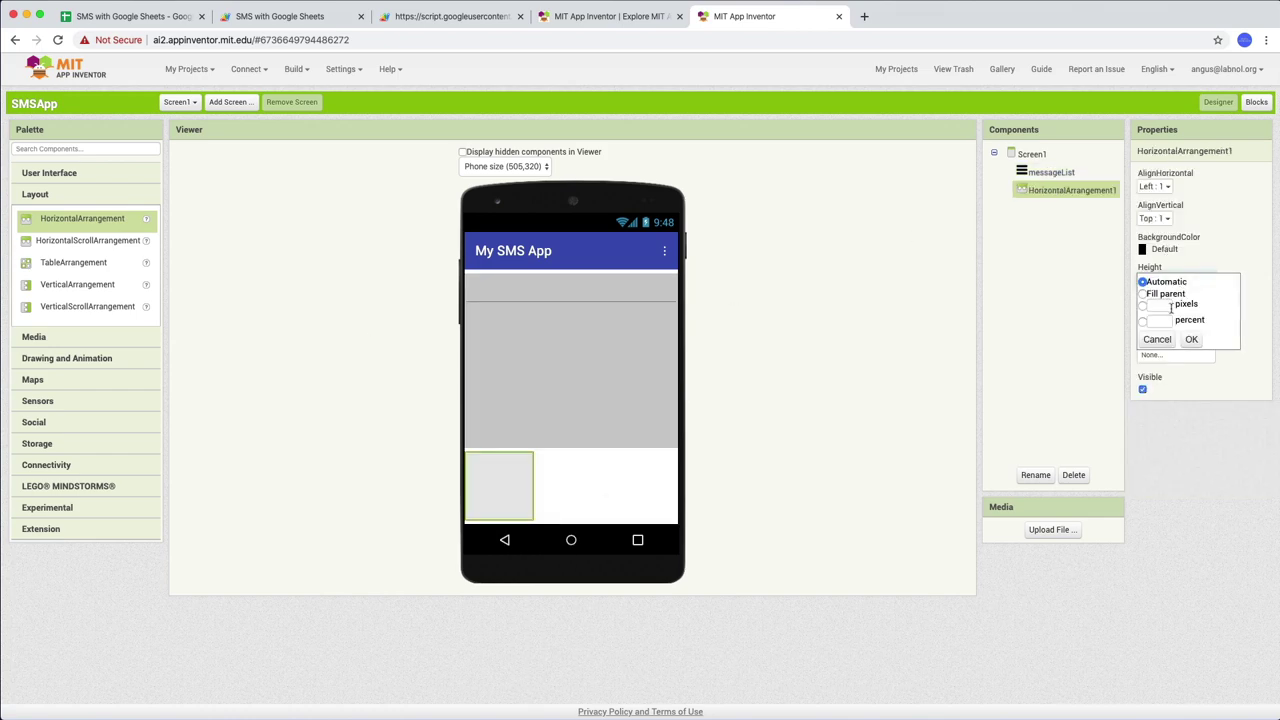
{"action": "left_click", "coordinate": [1160, 306]}
{"action": "type", "text": "70"}
{"action": "left_click", "coordinate": [1191, 339]}
{"action": "left_click", "coordinate": [1176, 318]}
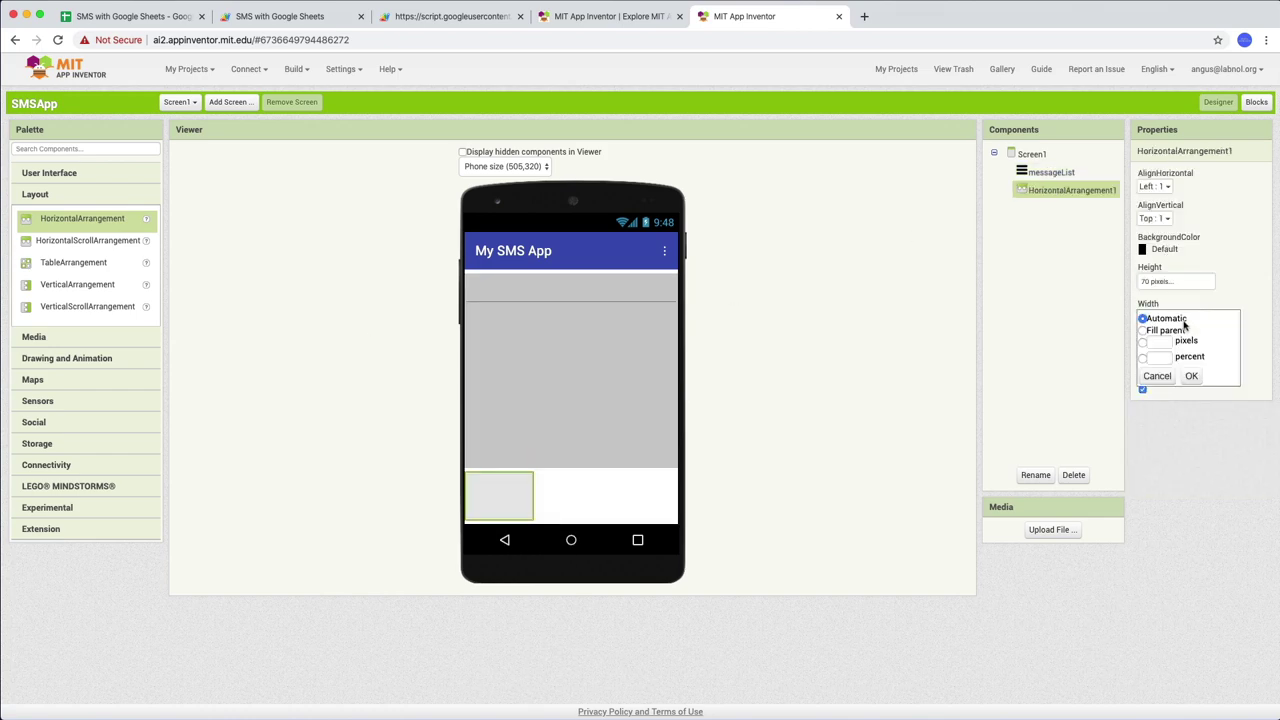
{"action": "left_click", "coordinate": [1143, 330]}
{"action": "left_click", "coordinate": [1191, 375]}
{"action": "left_click", "coordinate": [1166, 255]}
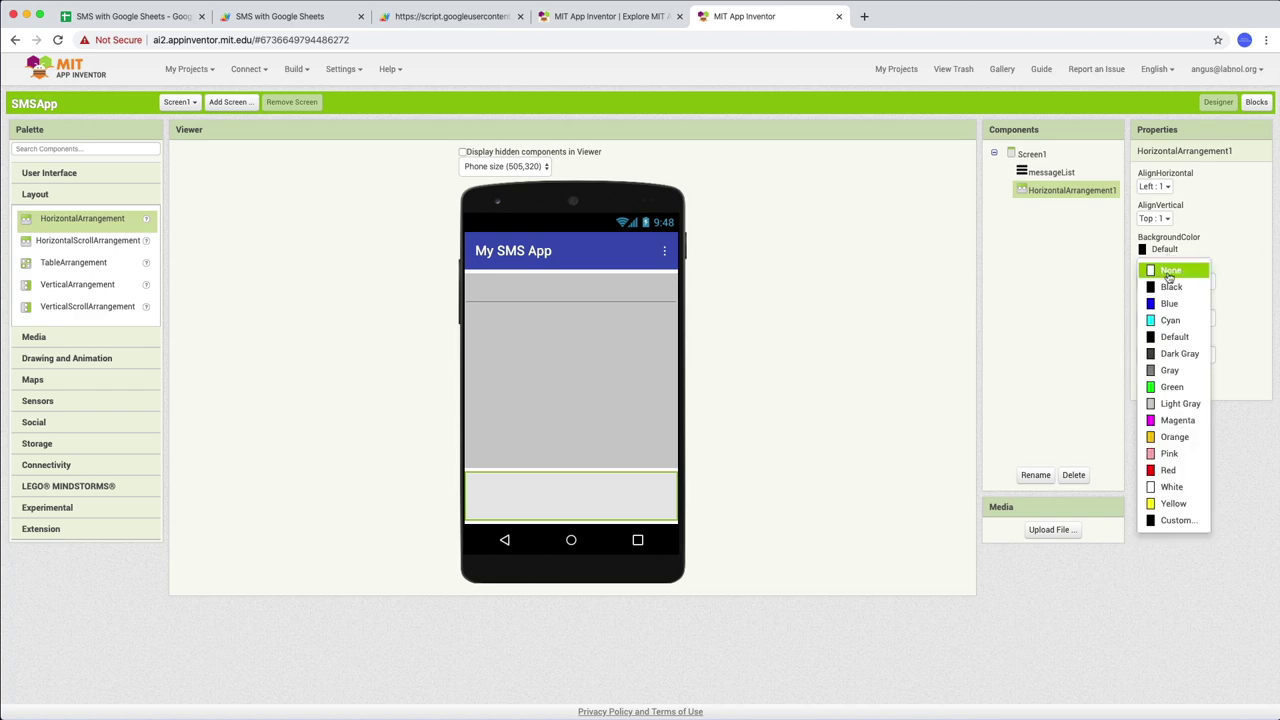
{"action": "left_click", "coordinate": [1157, 187]}
{"action": "left_click", "coordinate": [1160, 239]}
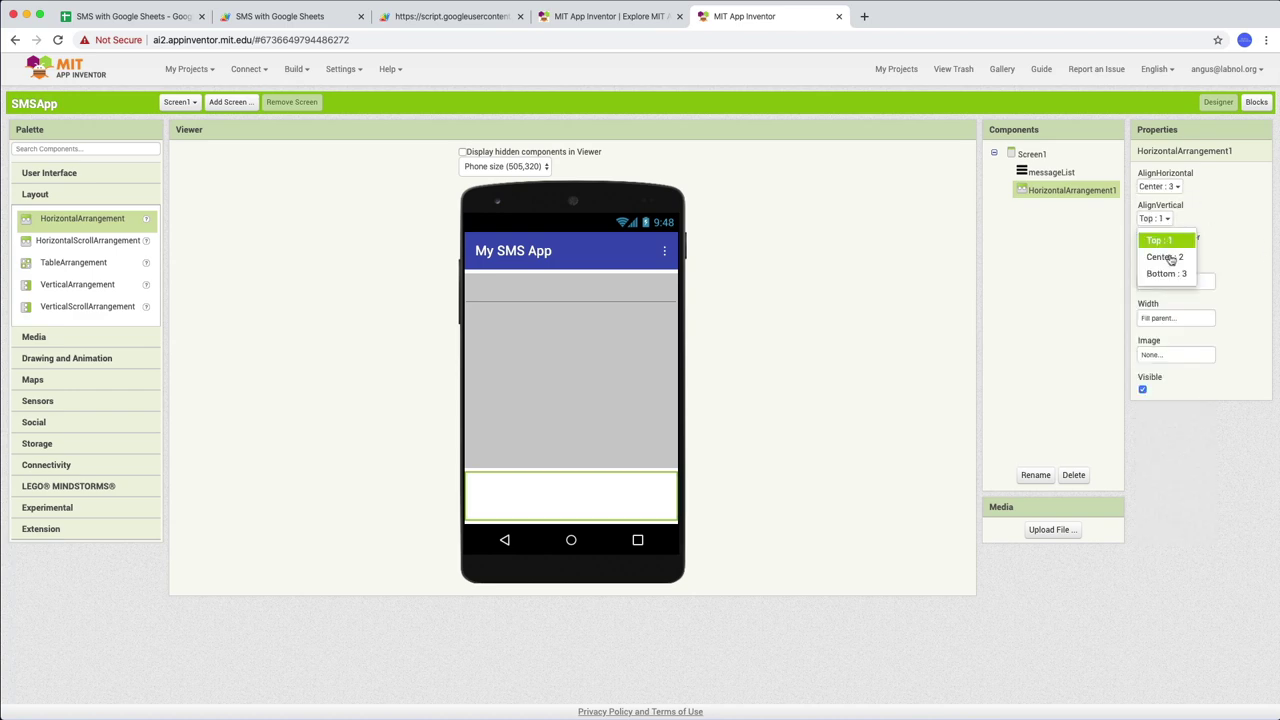
{"action": "left_click", "coordinate": [1160, 254]}
Add a button btn_FetchMessages labelled 'Fetch Messages' inside the arrangement
{"action": "left_click", "coordinate": [64, 176]}
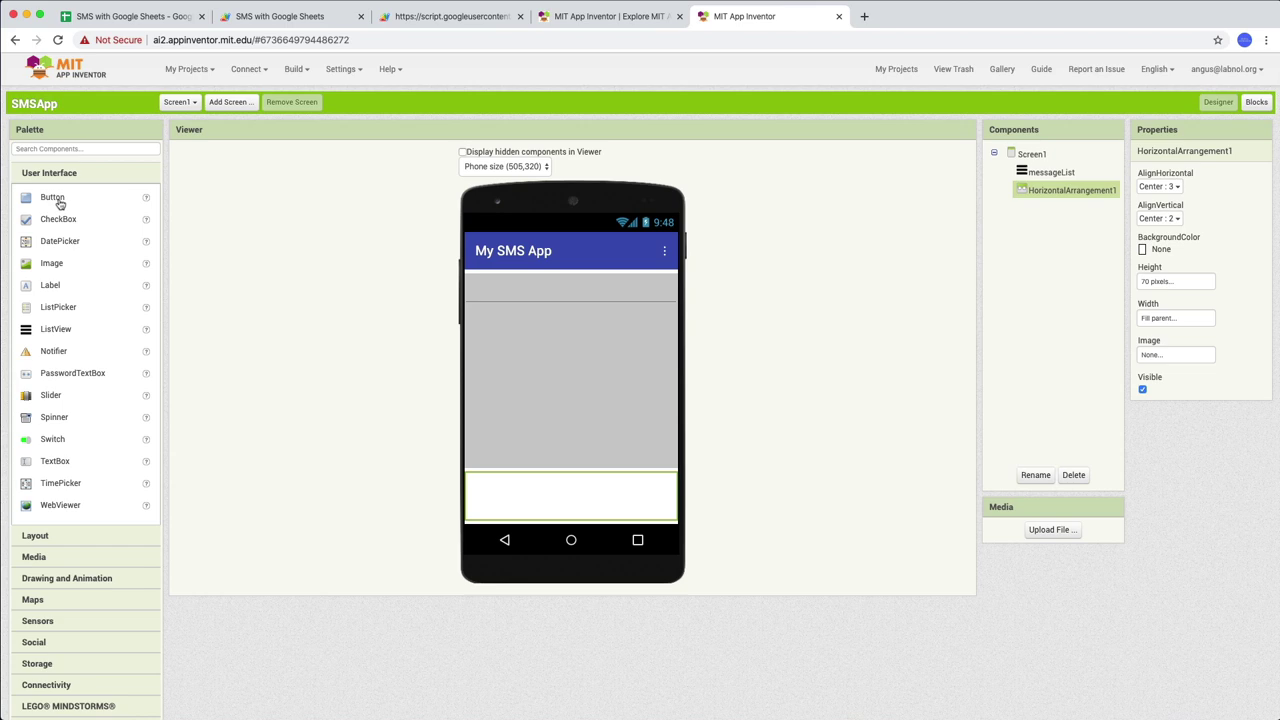
{"action": "left_click_drag", "start_coordinate": [57, 199], "coordinate": [517, 494]}
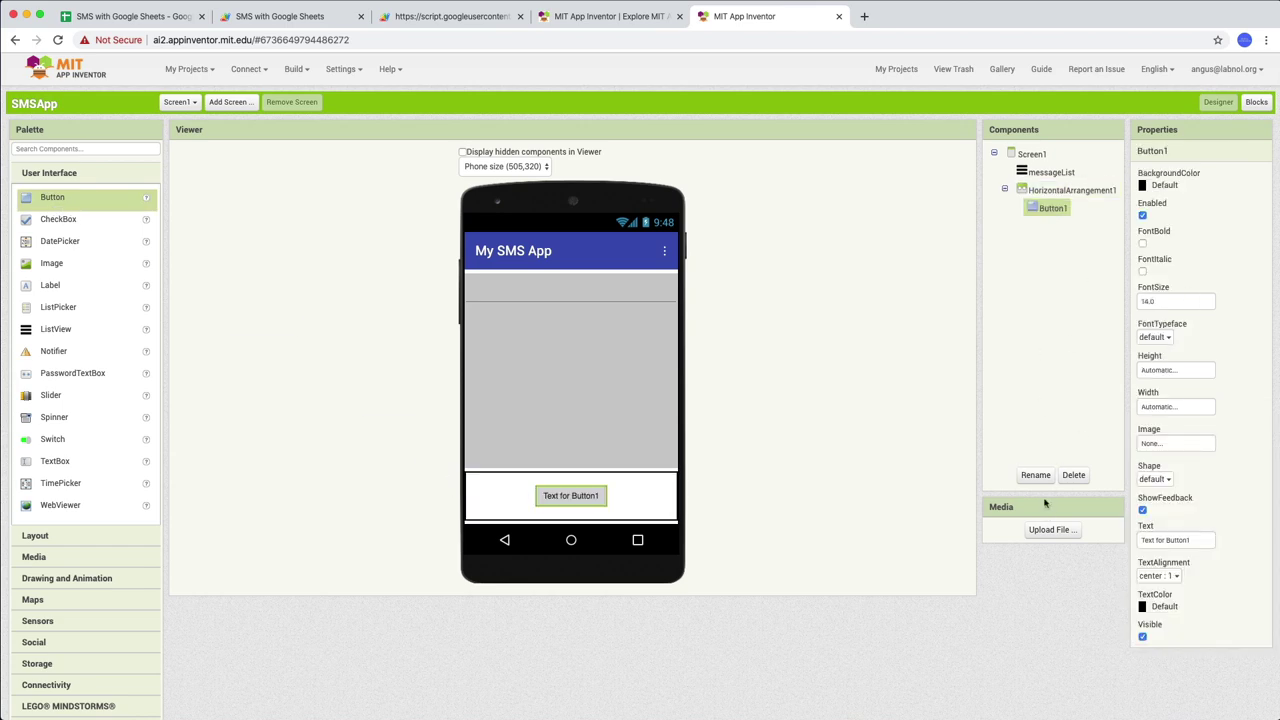
{"action": "left_click", "coordinate": [1035, 475]}
{"action": "type", "text": "btn_FetchMessages"}
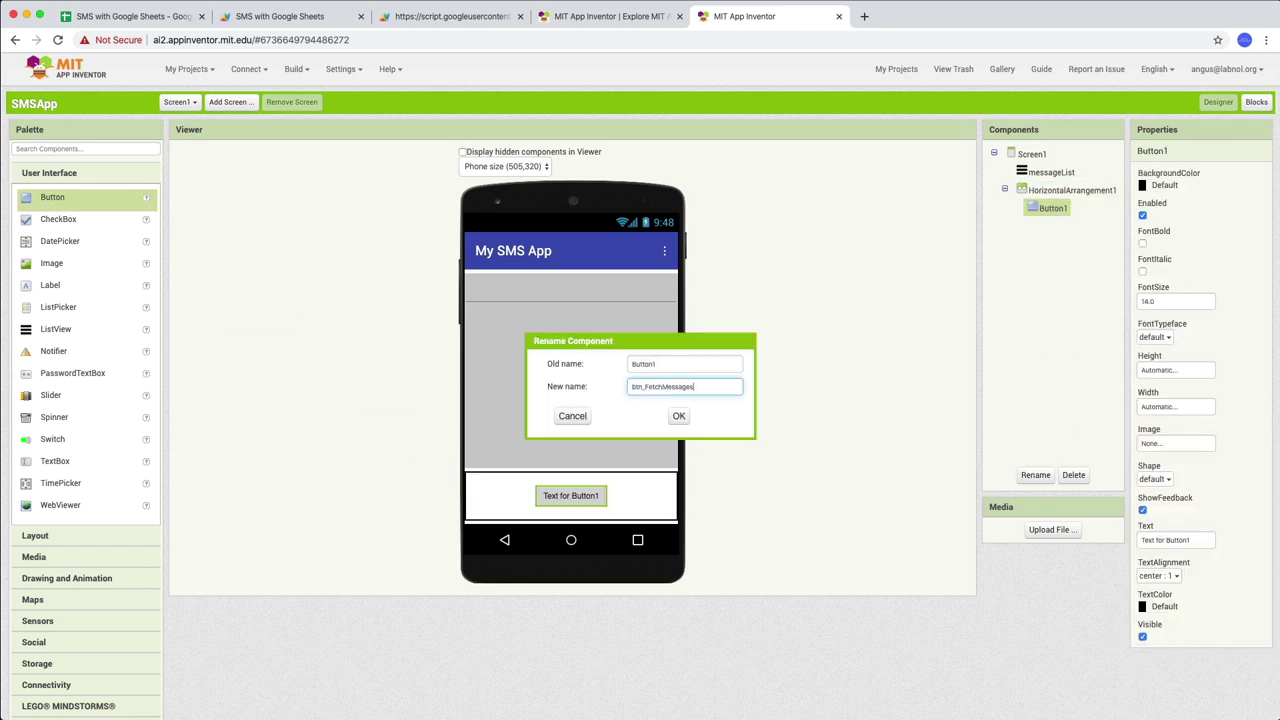
{"action": "left_click", "coordinate": [678, 416]}
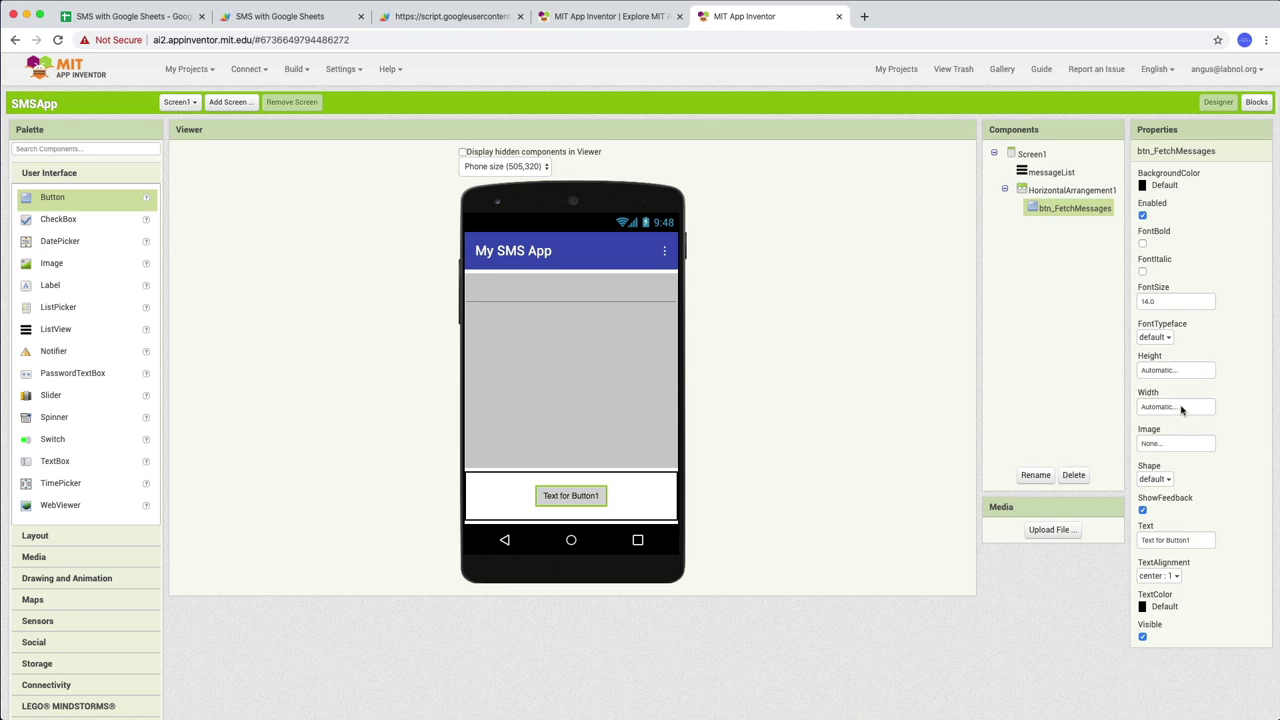
{"action": "left_click", "coordinate": [1187, 540]}
{"action": "type", "text": "Fetch Messages"}
{"action": "key", "text": "Return"}
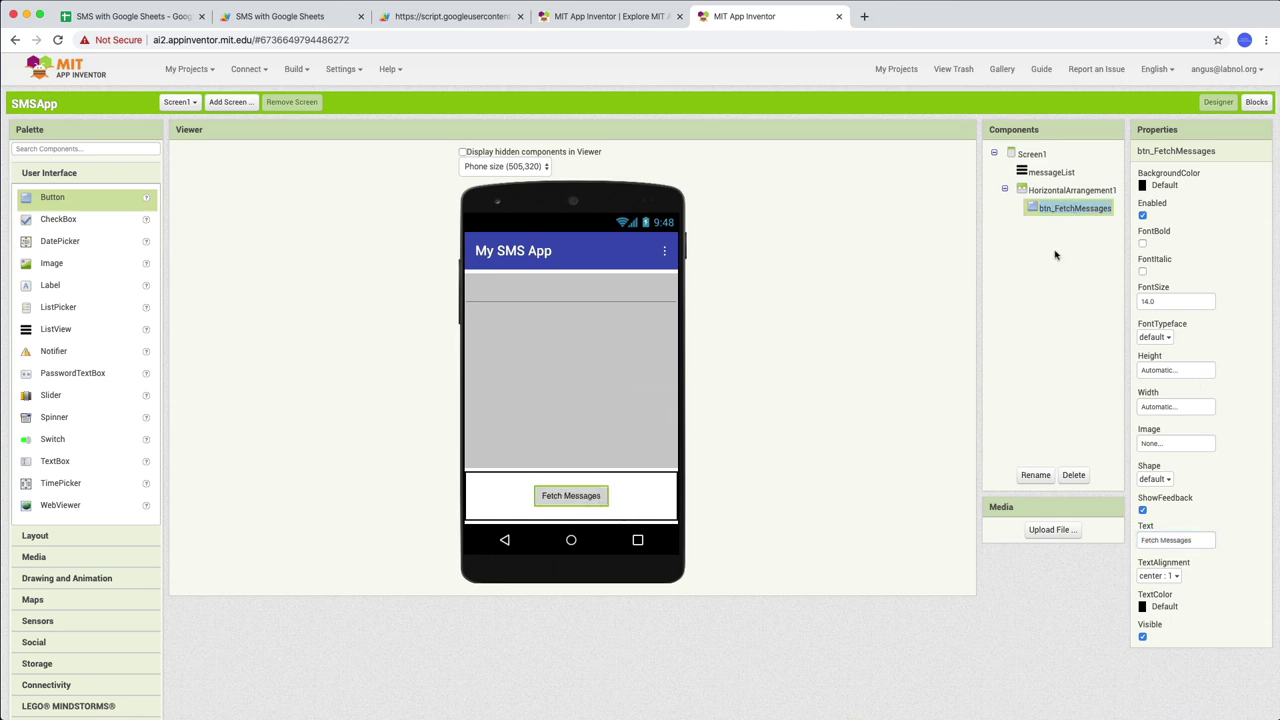
Add a second button btn_SendTextMessages labelled 'Send SMS' beside it
{"action": "mouse_move", "coordinate": [55, 199]}
{"action": "left_mouse_down"}
{"action": "mouse_move", "coordinate": [1066, 230]}
{"action": "mouse_move", "coordinate": [640, 515]}
{"action": "left_mouse_up"}
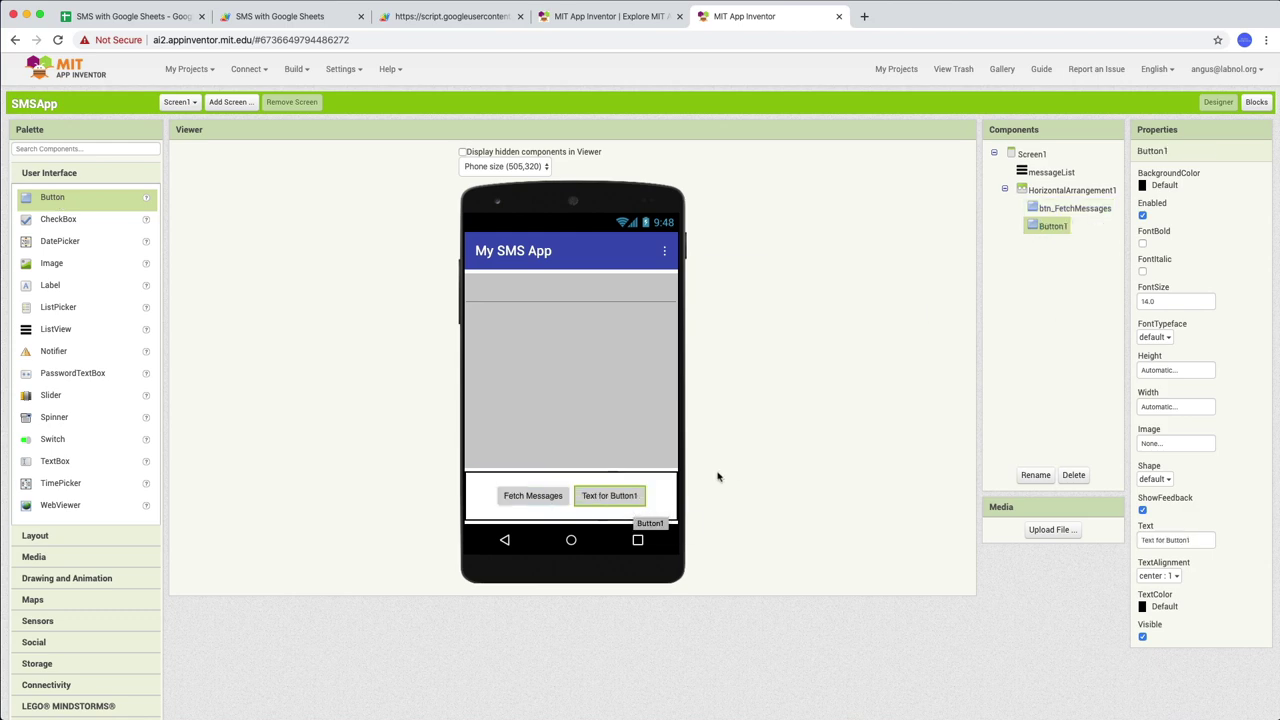
{"action": "left_click", "coordinate": [1036, 475]}
{"action": "type", "text": "btn_Send"}
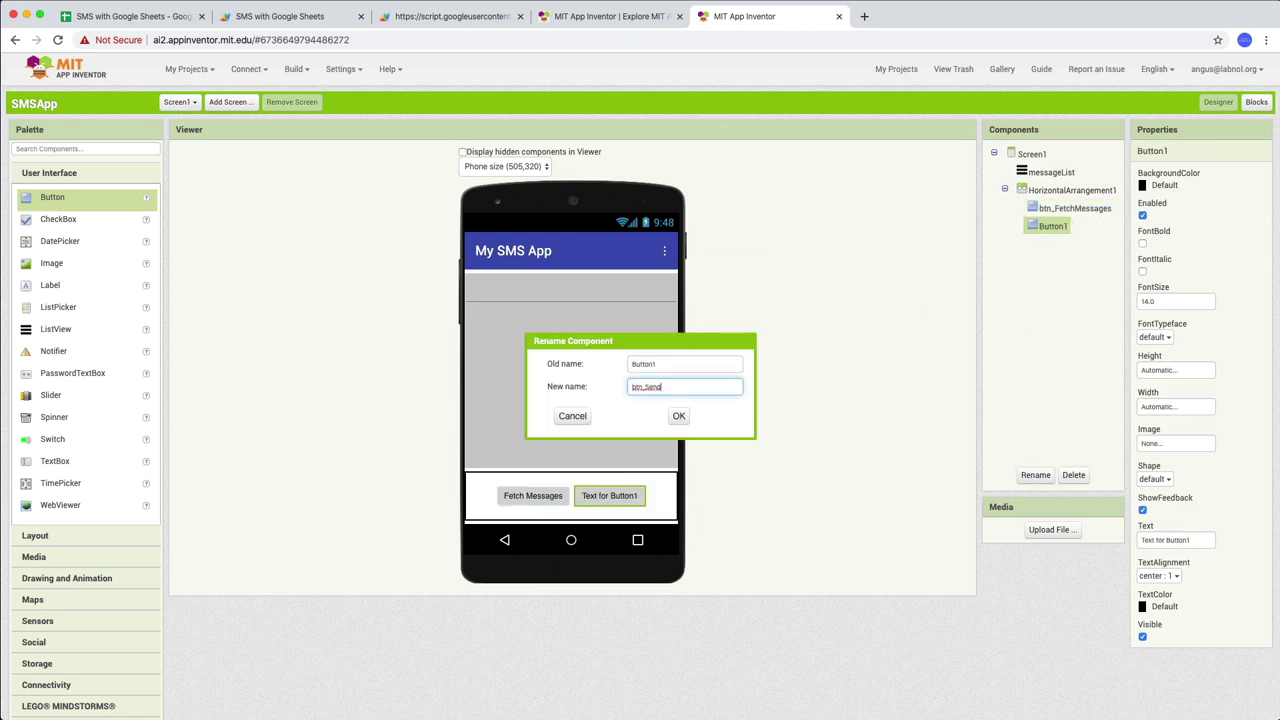
{"action": "type", "text": "SMS"}
{"action": "type", "text": "Mess"}
{"action": "type", "text": "ages"}
{"action": "left_click", "coordinate": [680, 417]}
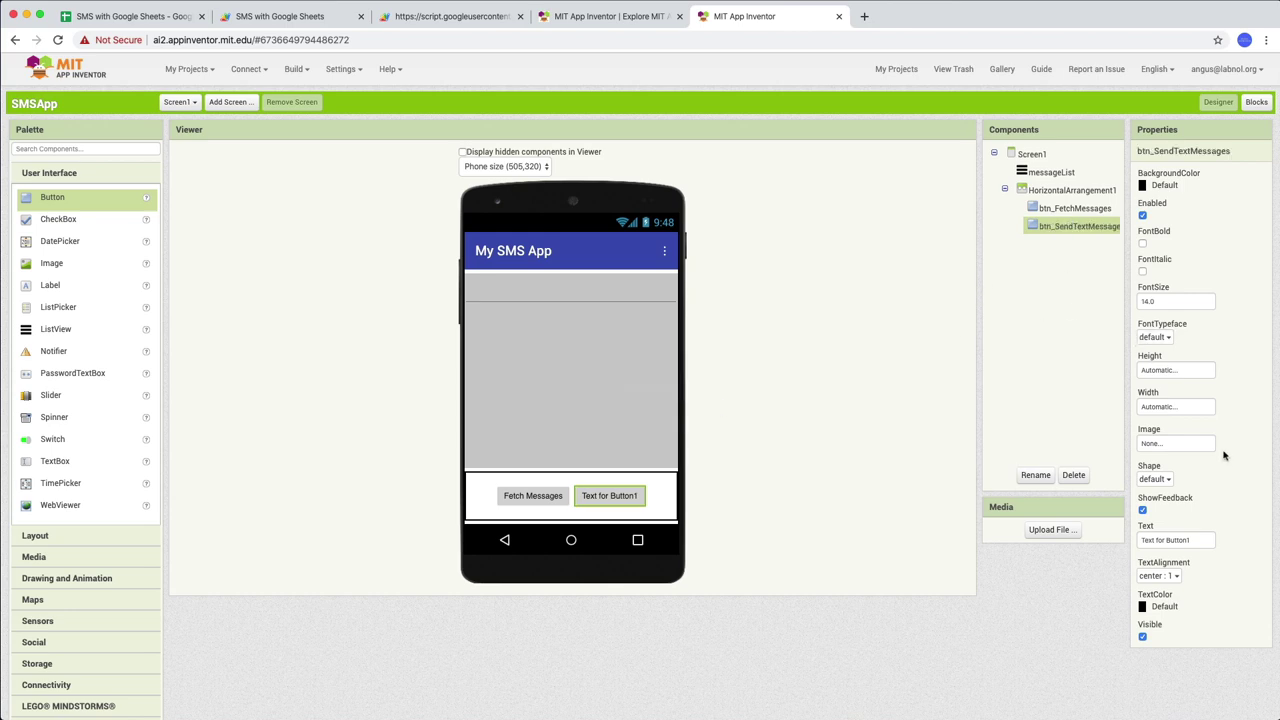
{"action": "left_click", "coordinate": [1189, 540]}
{"action": "type", "text": "Send SMS"}
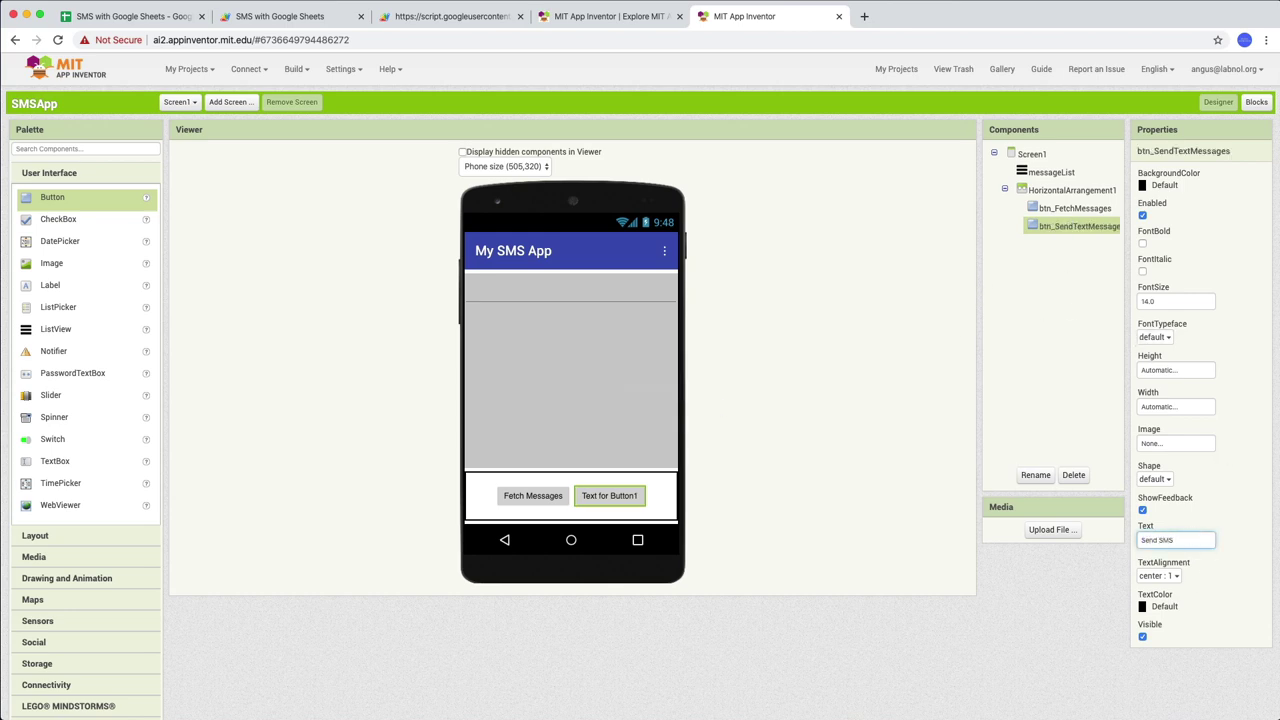
{"action": "left_click", "coordinate": [1231, 503]}
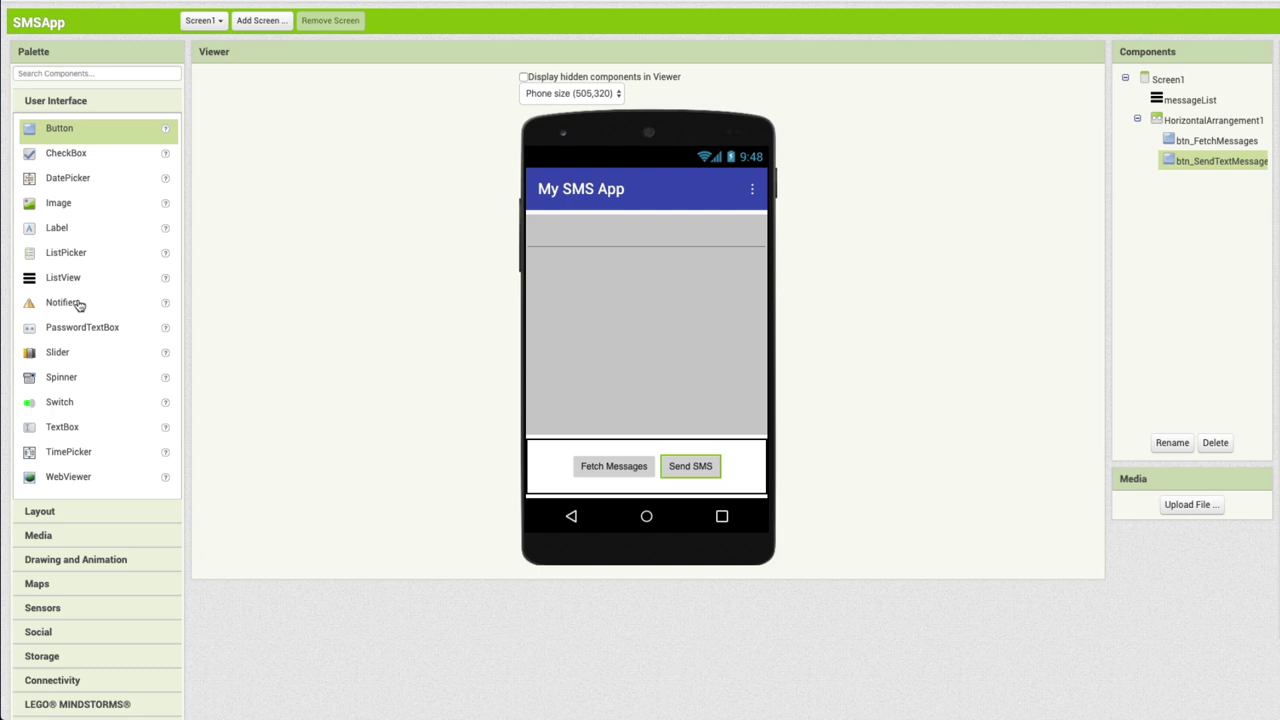
Add a Notifier and a Social > Texting component to the app
{"action": "left_click_drag", "start_coordinate": [78, 305], "coordinate": [646, 418]}
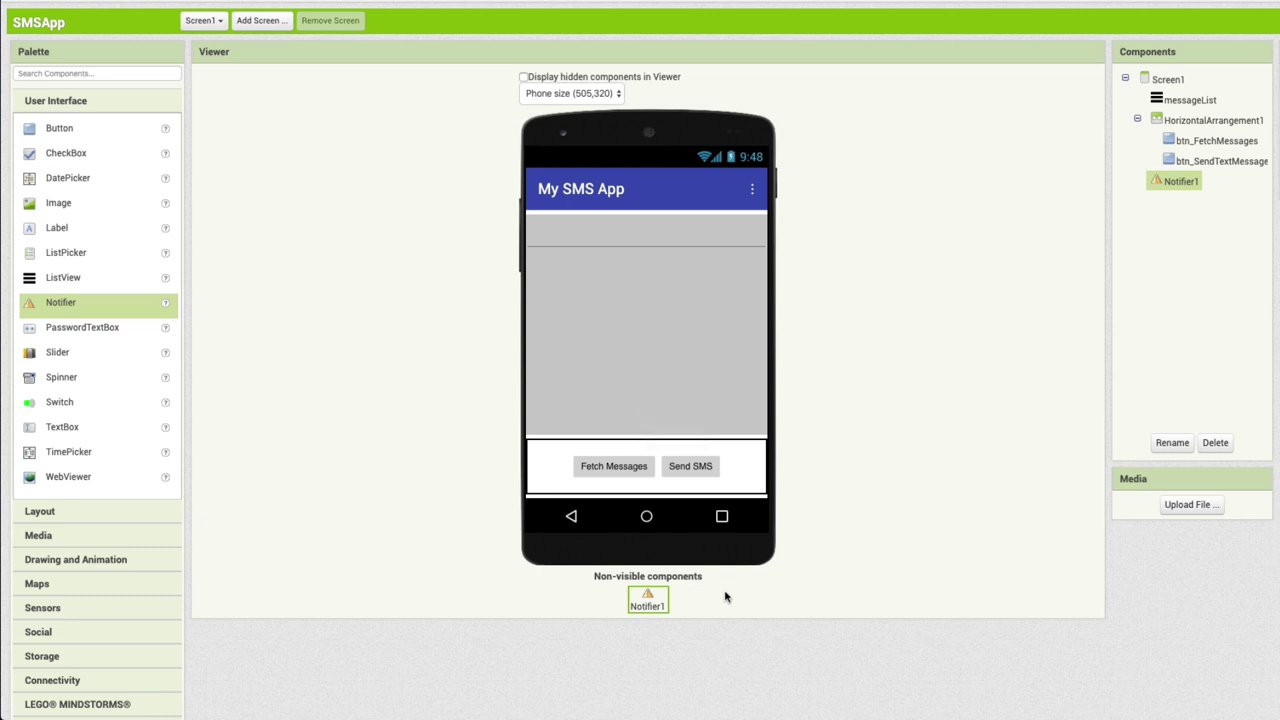
{"action": "left_click", "coordinate": [92, 633]}
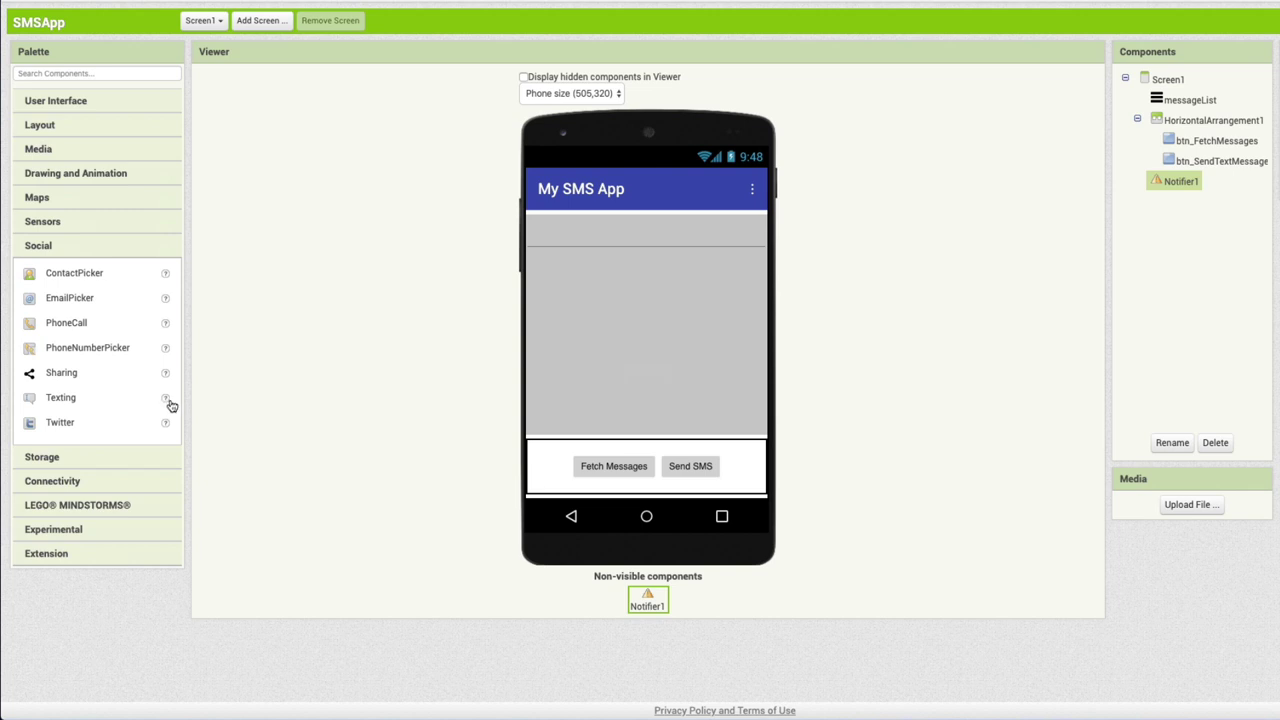
{"action": "left_click", "coordinate": [167, 400]}
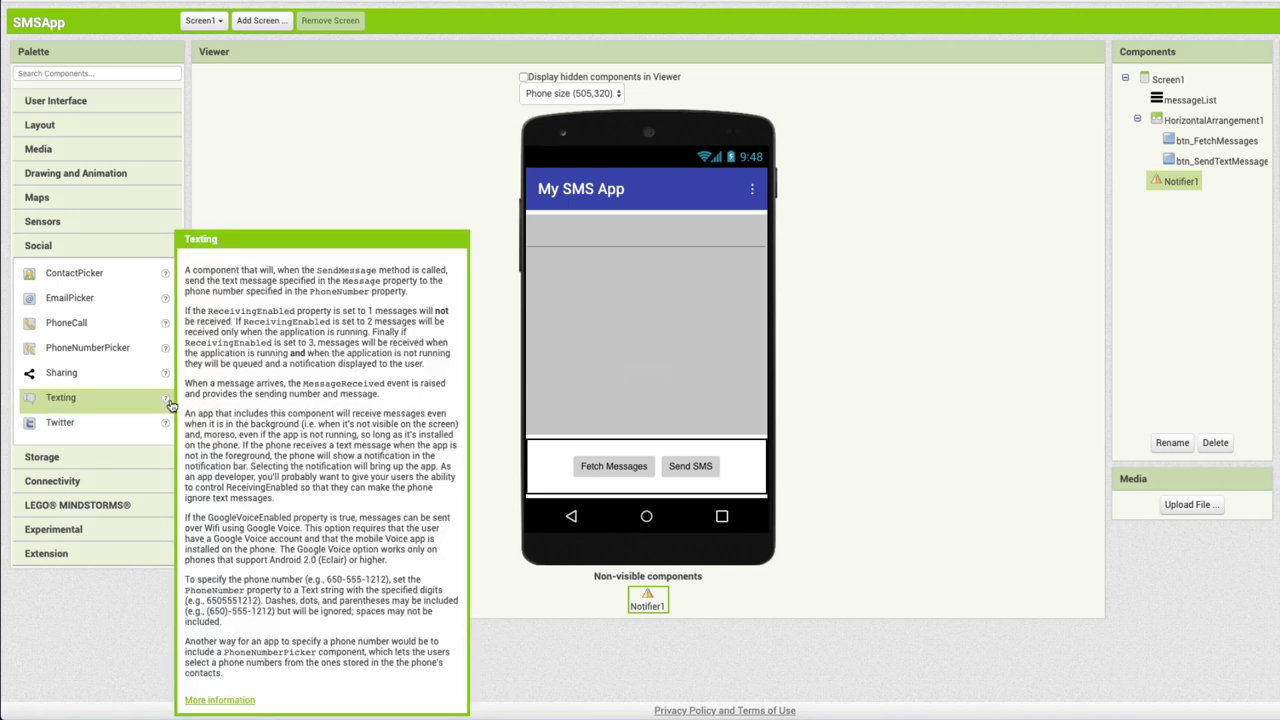
{"action": "left_click", "coordinate": [350, 194]}
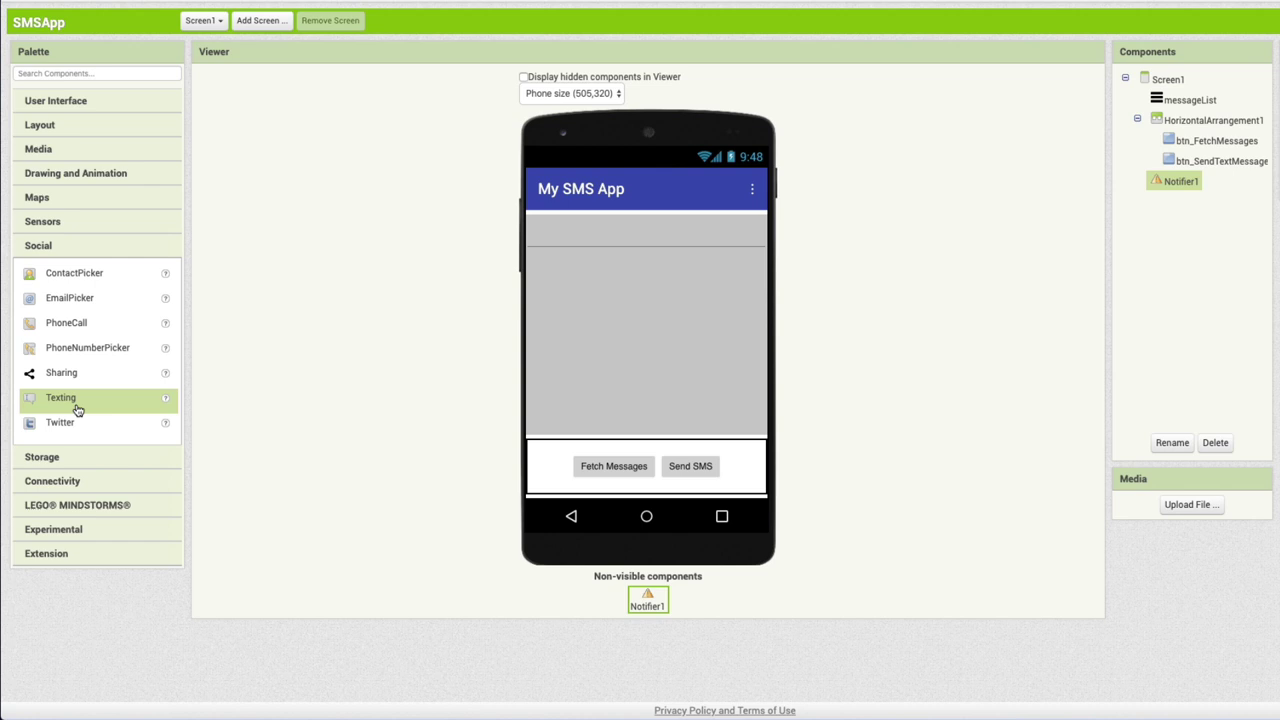
{"action": "left_click_drag", "start_coordinate": [74, 406], "coordinate": [686, 392]}
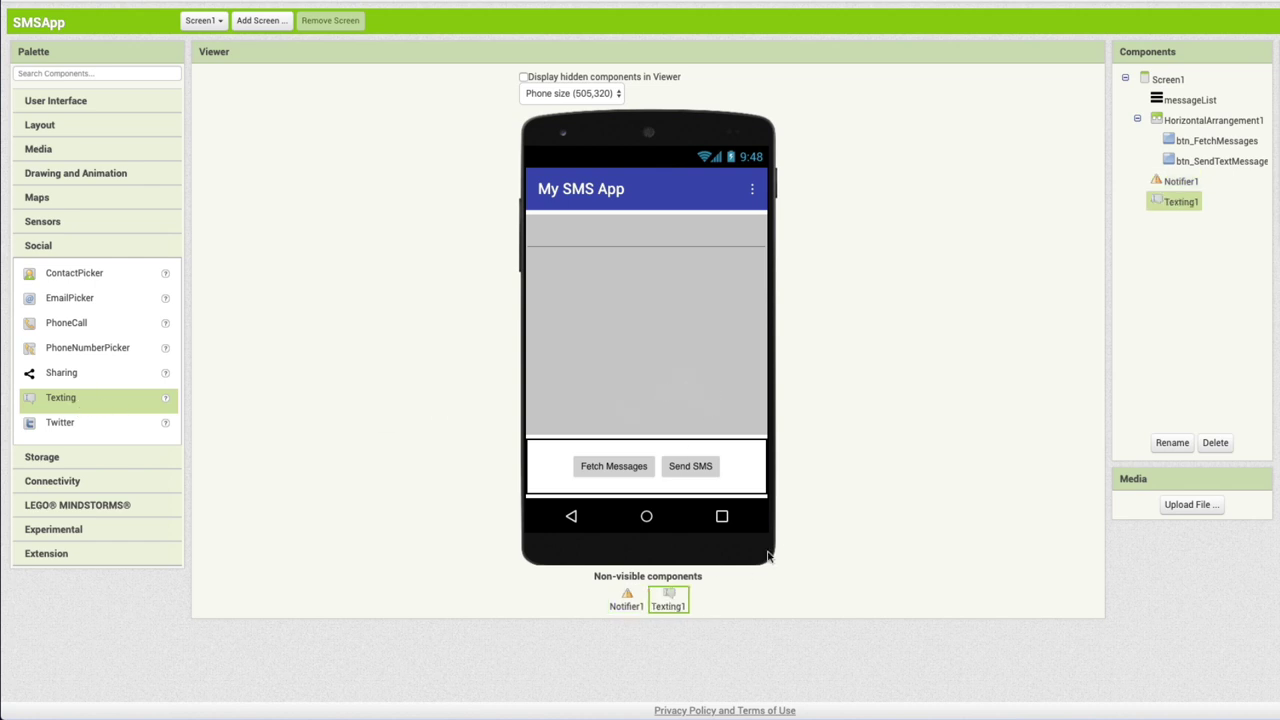
{"action": "left_click", "coordinate": [98, 481]}
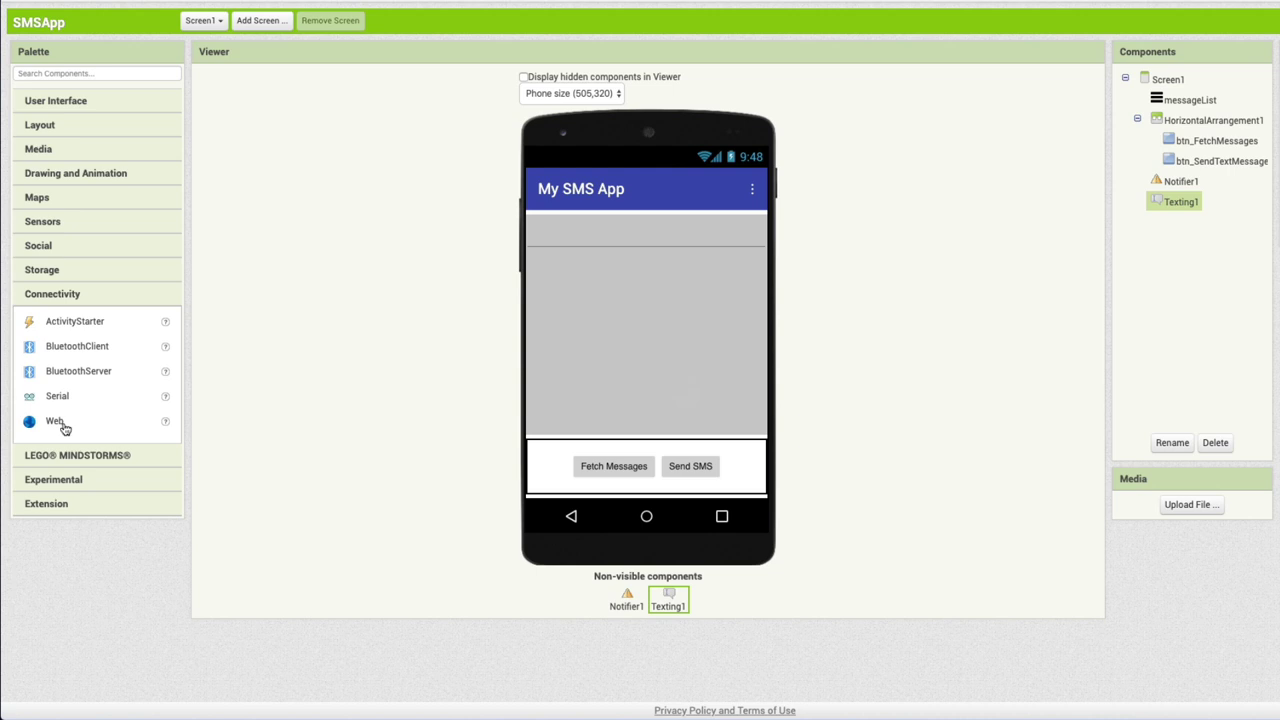
Add a Web component and rename it webGET
{"action": "left_click_drag", "start_coordinate": [62, 428], "coordinate": [600, 408]}
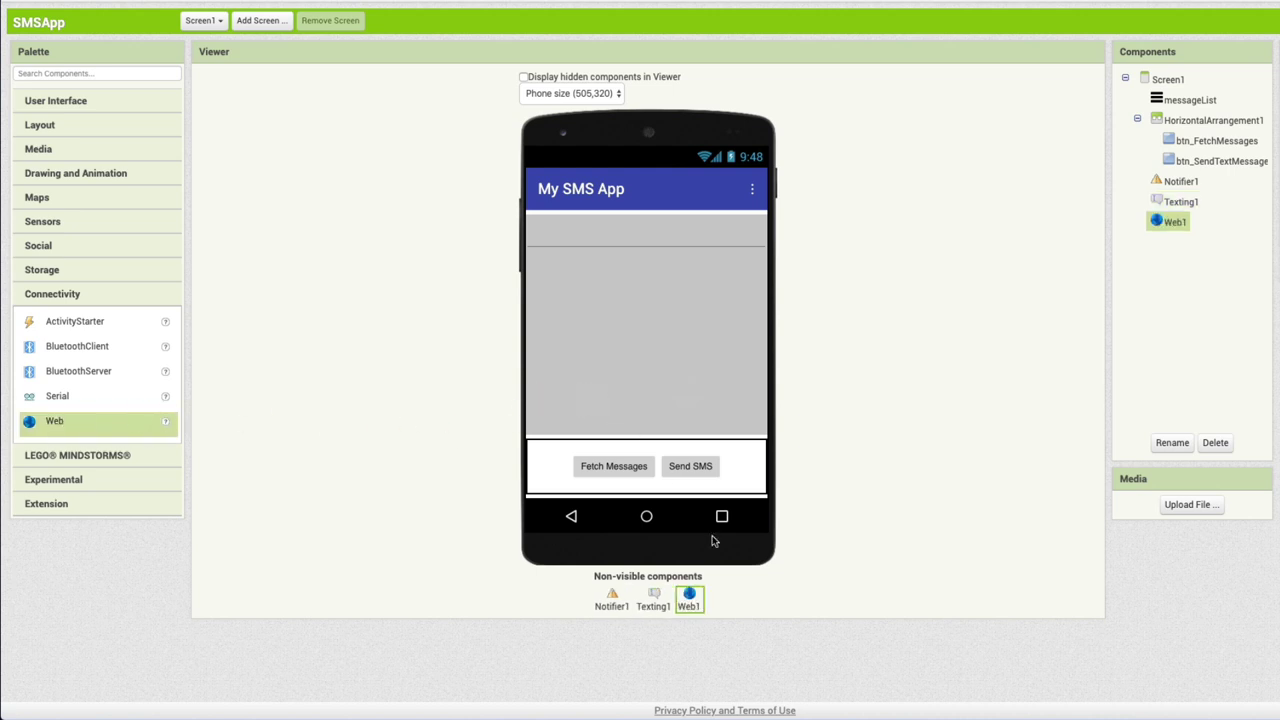
{"action": "left_click", "coordinate": [1180, 448]}
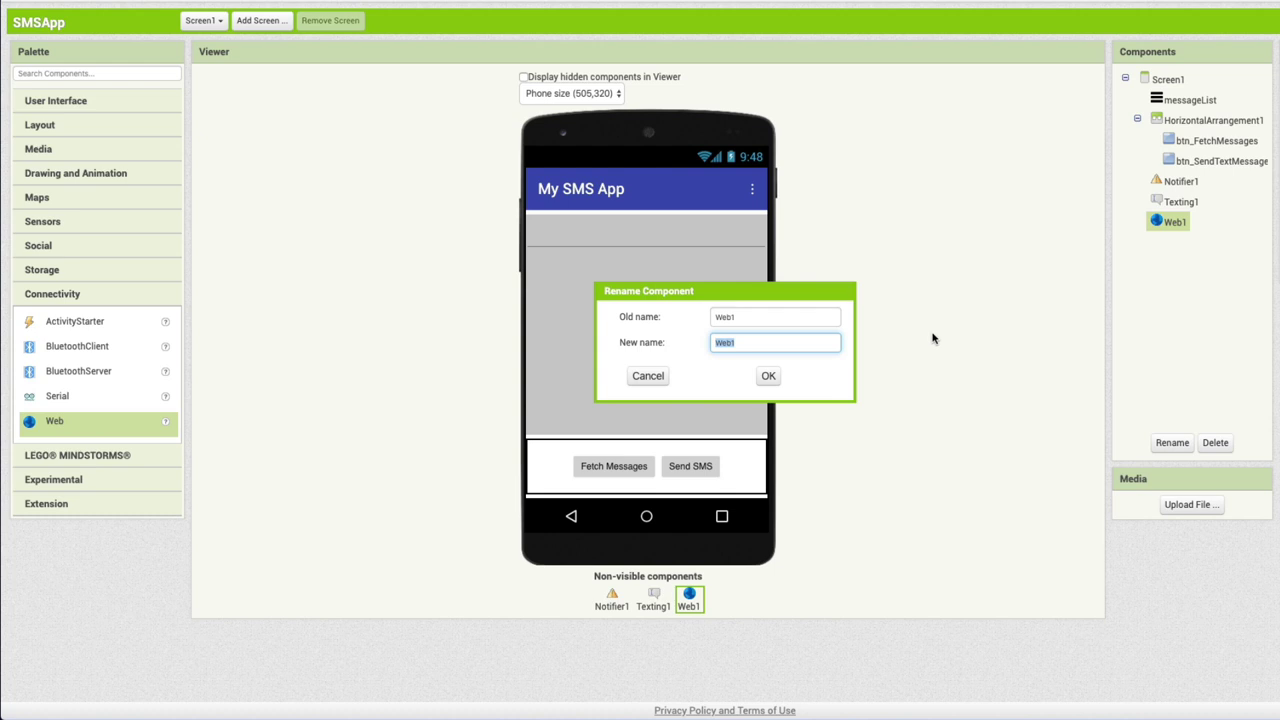
{"action": "type", "text": "webGET"}
{"action": "left_click", "coordinate": [768, 377]}
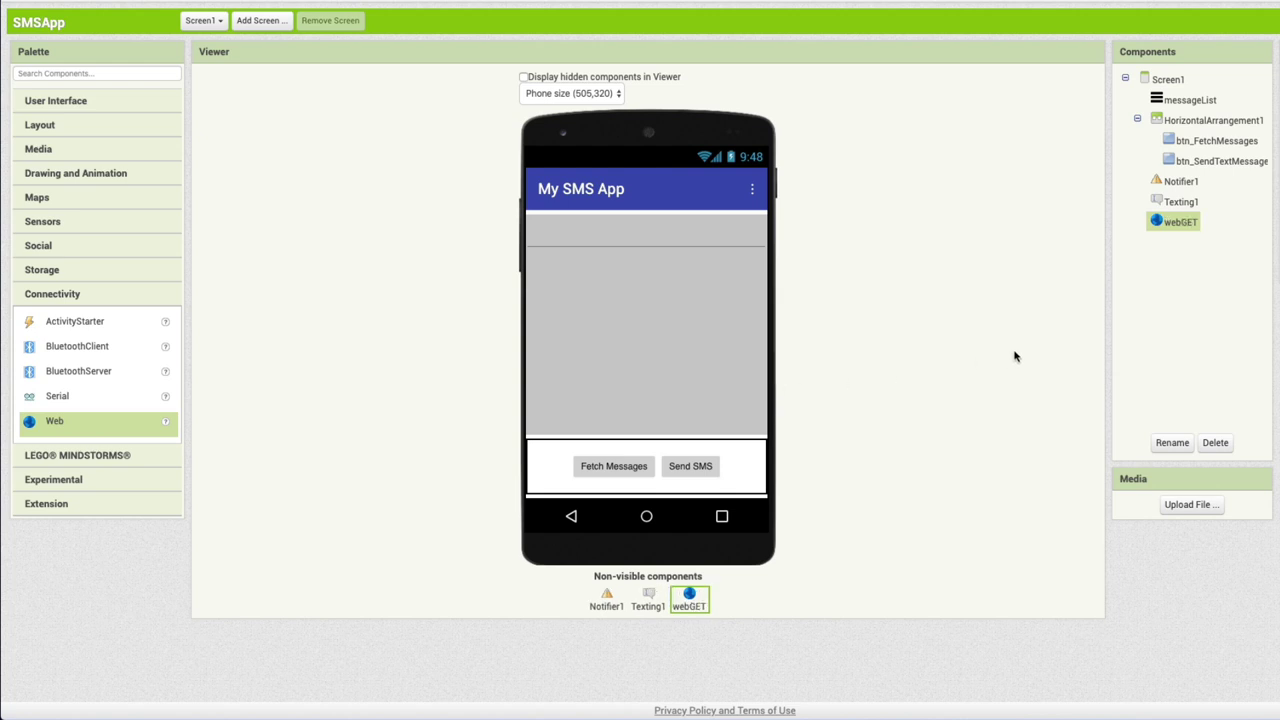
Add a second Web component and rename Web1 to webPOST
{"action": "mouse_move", "coordinate": [48, 425]}
{"action": "left_mouse_down"}
{"action": "mouse_move", "coordinate": [712, 582]}
{"action": "mouse_move", "coordinate": [648, 364]}
{"action": "left_mouse_up"}
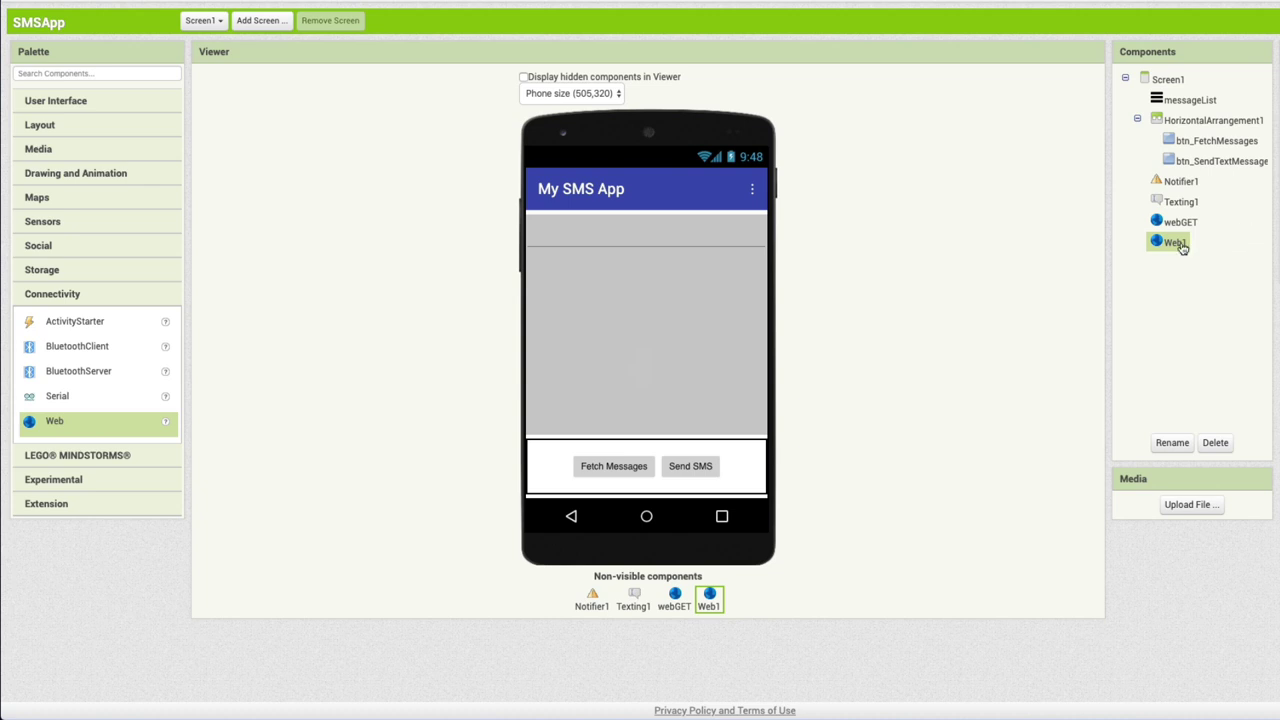
{"action": "left_click", "coordinate": [1172, 443]}
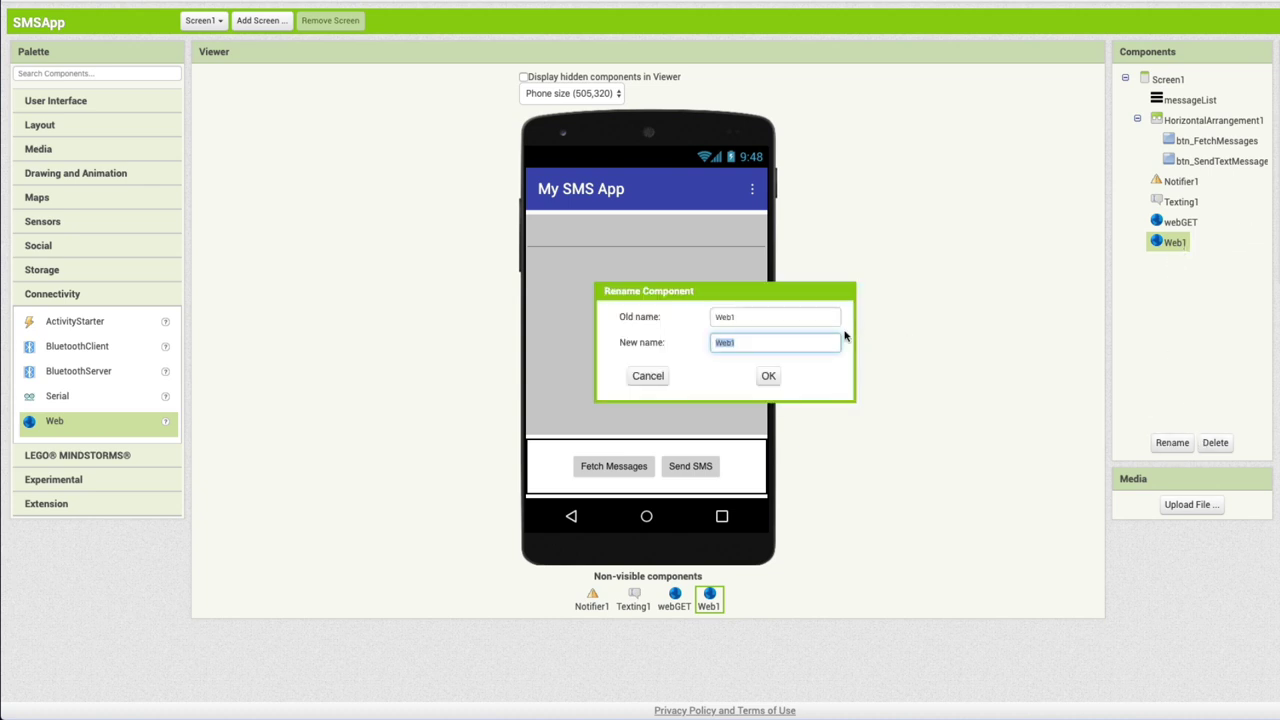
{"action": "type", "text": "webPOST"}
{"action": "left_click", "coordinate": [768, 376]}
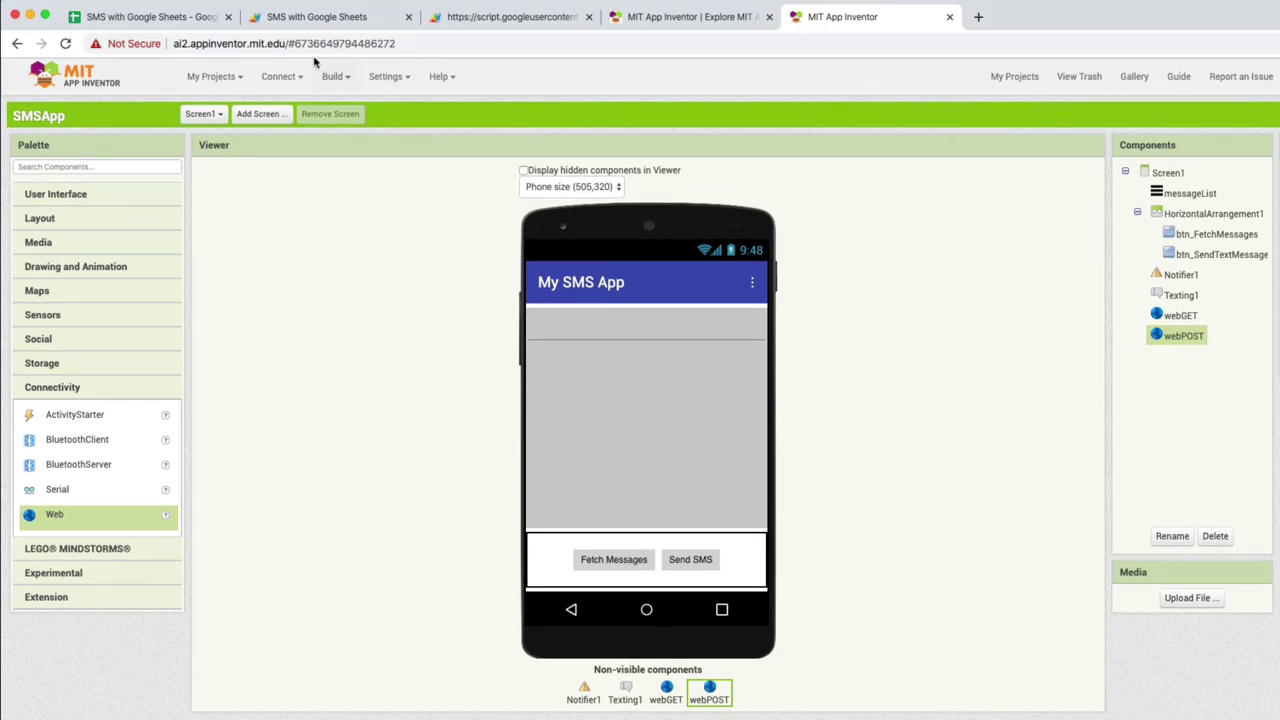
Connect the app to the Android emulator and reposition the emulator window
{"action": "left_click", "coordinate": [284, 78]}
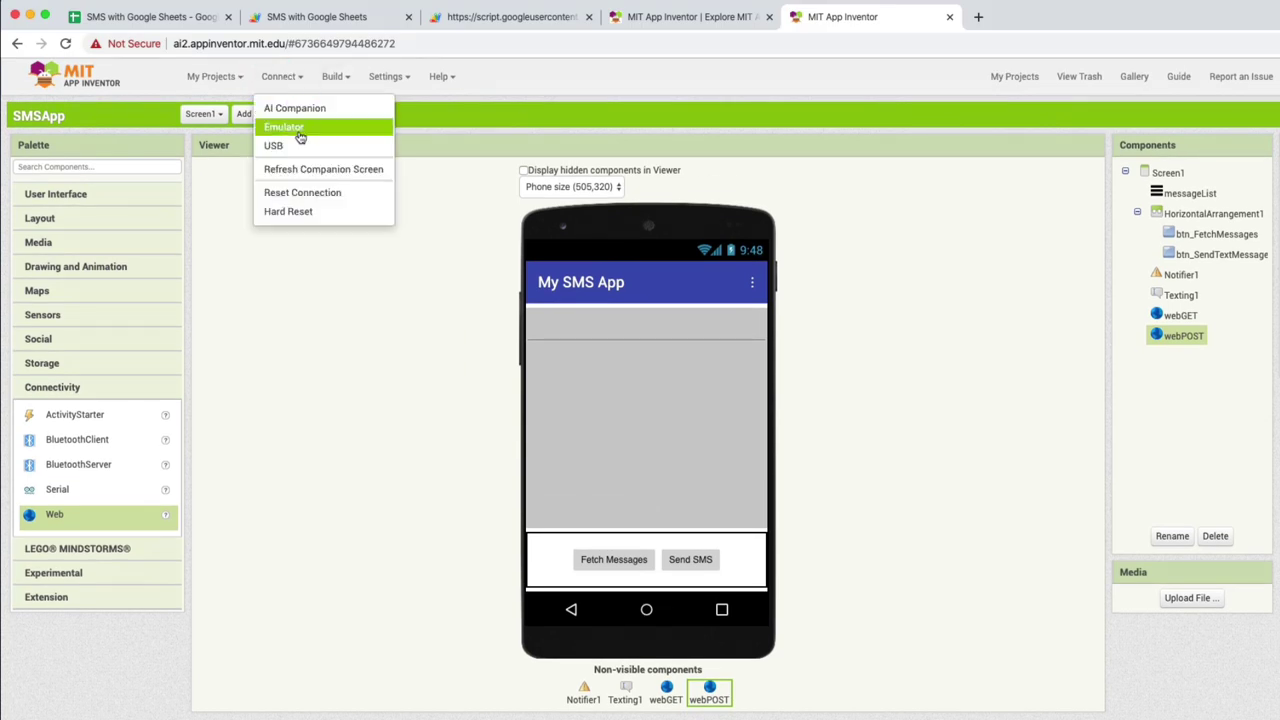
{"action": "left_click", "coordinate": [298, 130]}
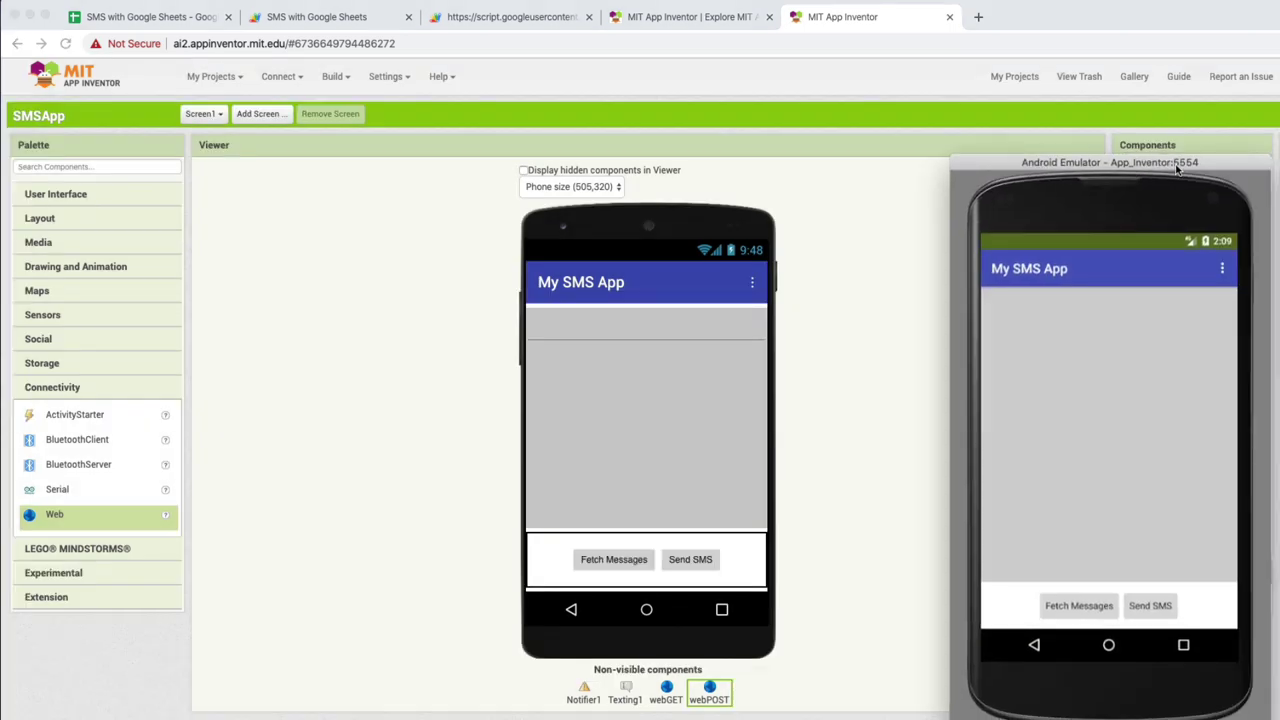
{"action": "mouse_move", "coordinate": [1178, 168]}
{"action": "left_mouse_down"}
{"action": "mouse_move", "coordinate": [1178, 150]}
{"action": "mouse_move", "coordinate": [521, 161]}
{"action": "mouse_move", "coordinate": [694, 124]}
{"action": "left_mouse_up"}
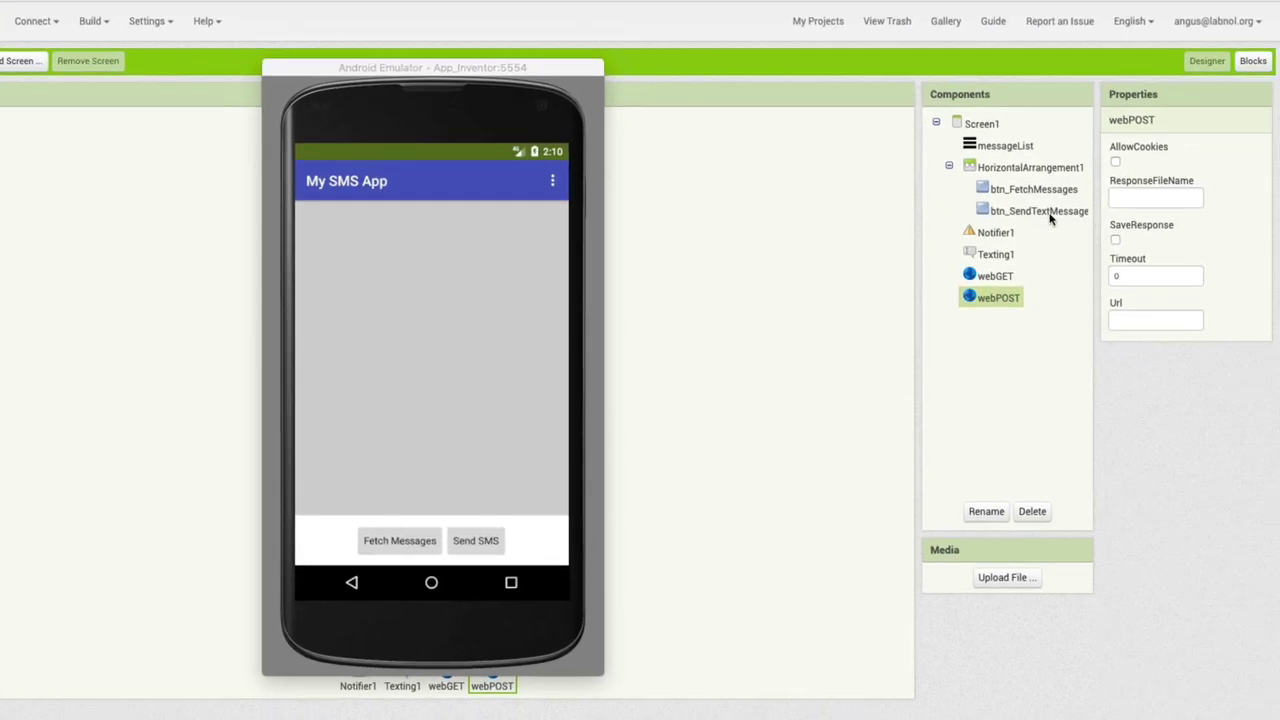
Give btn_SendTextMessages a fixed 130-pixel width and move to the Blocks editor
{"action": "left_click", "coordinate": [1225, 255]}
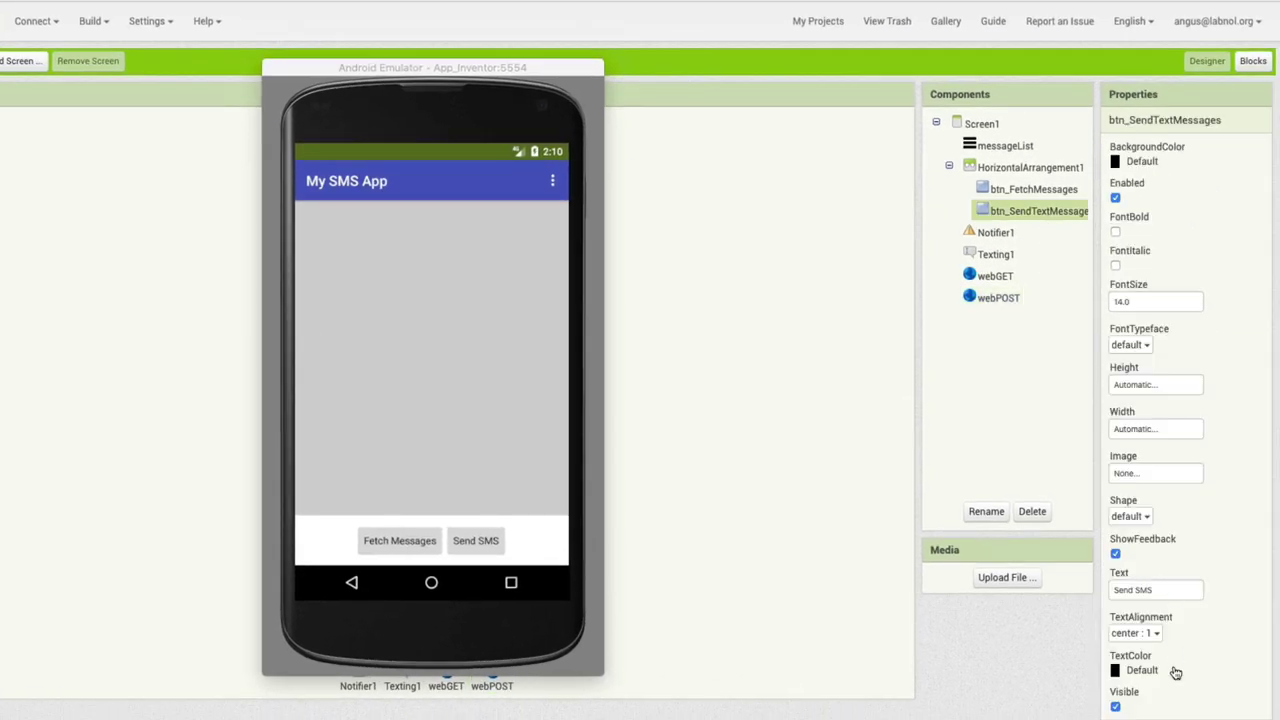
{"action": "left_click", "coordinate": [1151, 432]}
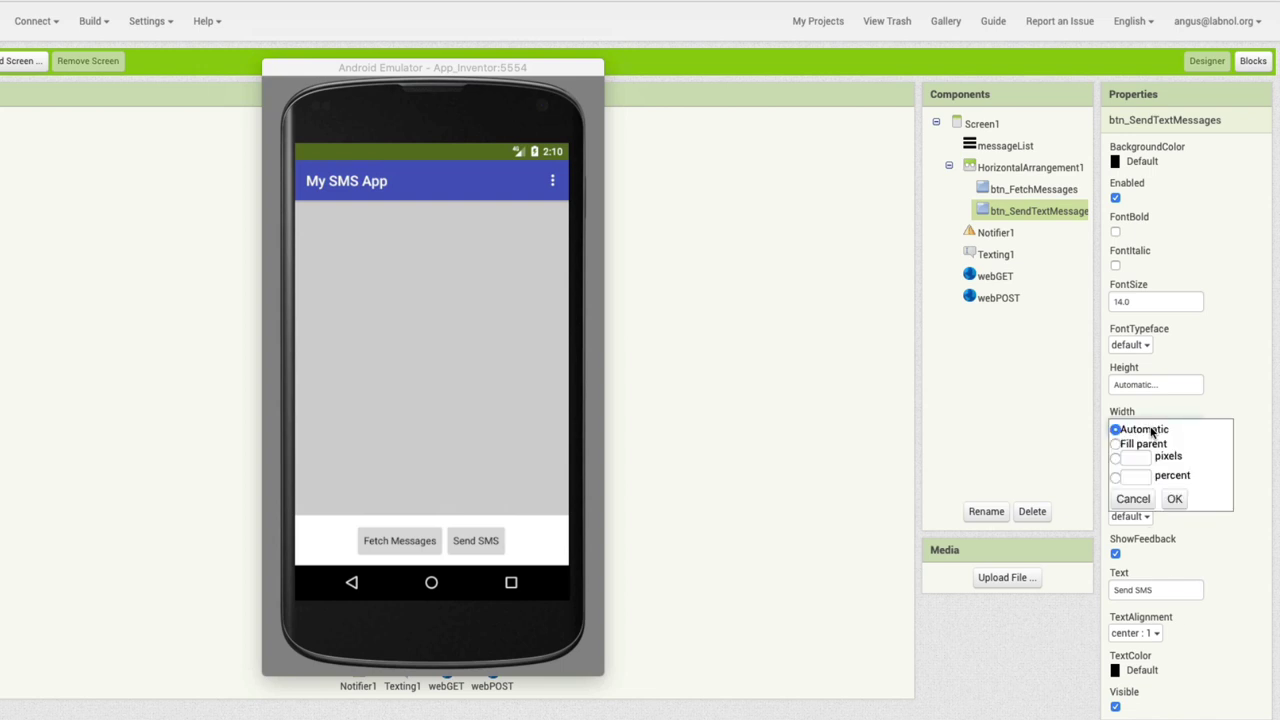
{"action": "left_click", "coordinate": [1135, 457]}
{"action": "type", "text": "130"}
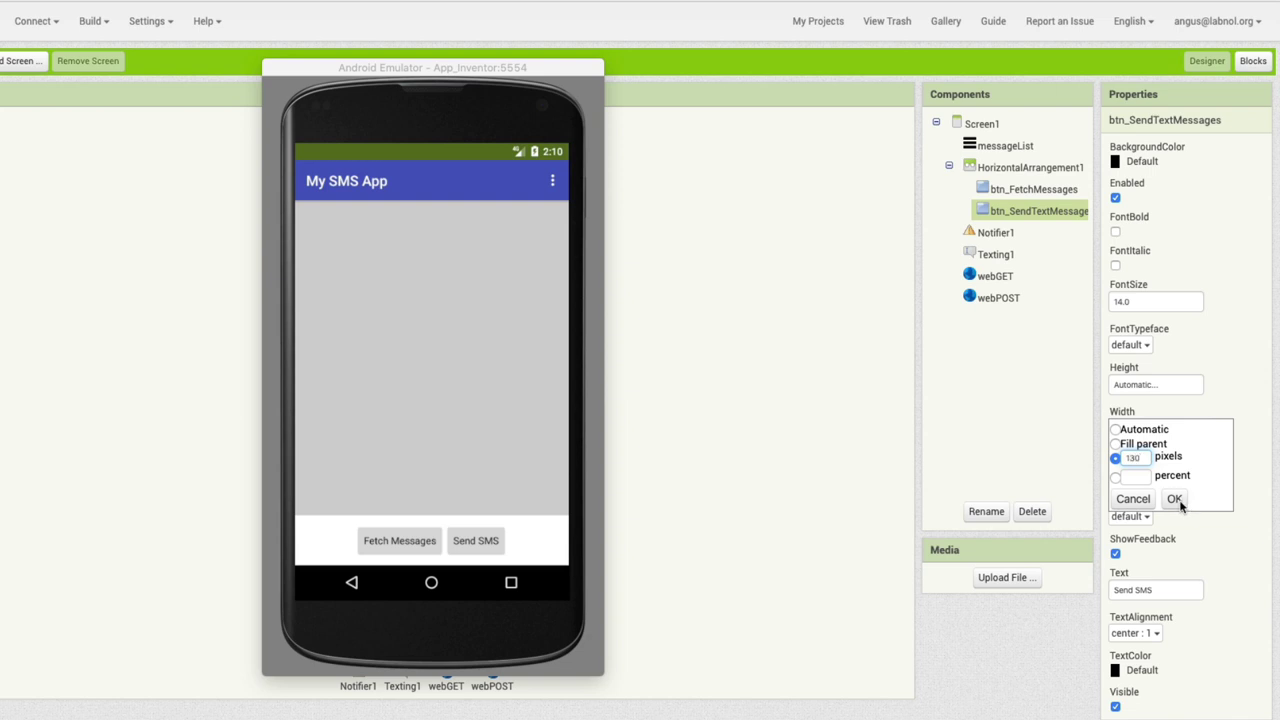
{"action": "left_click", "coordinate": [1174, 498]}
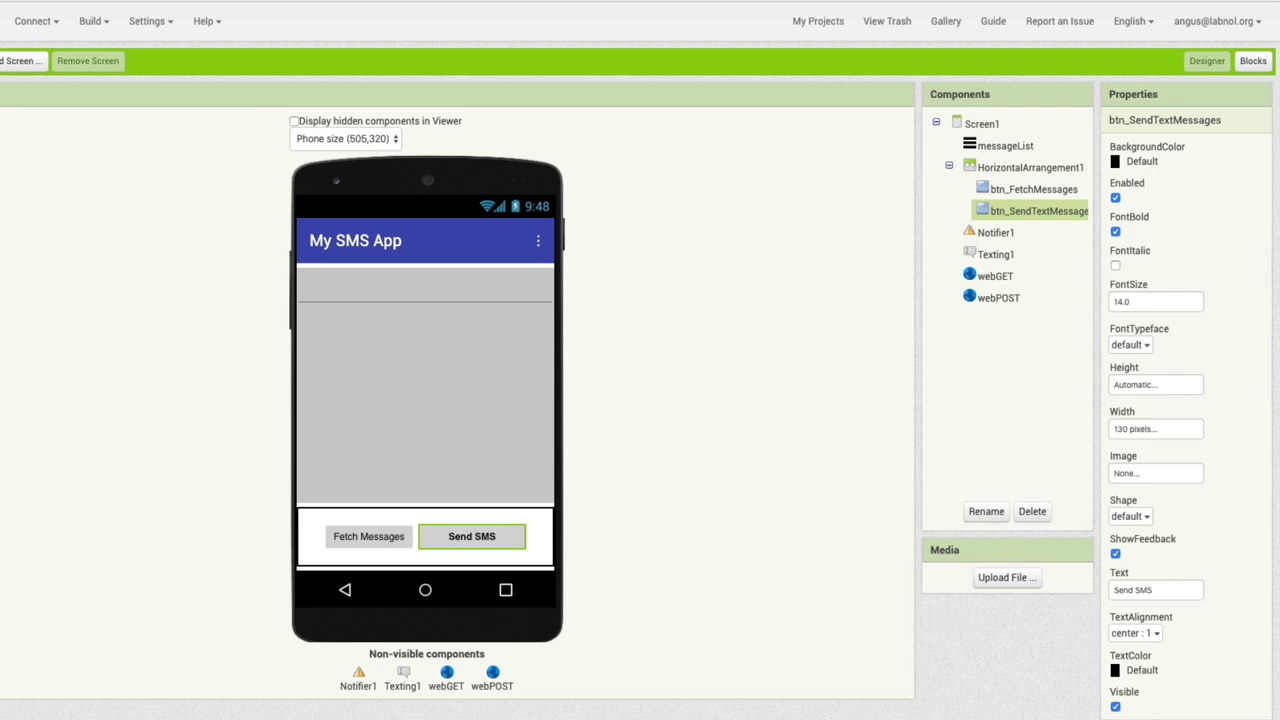
{"action": "left_click", "coordinate": [1253, 61]}
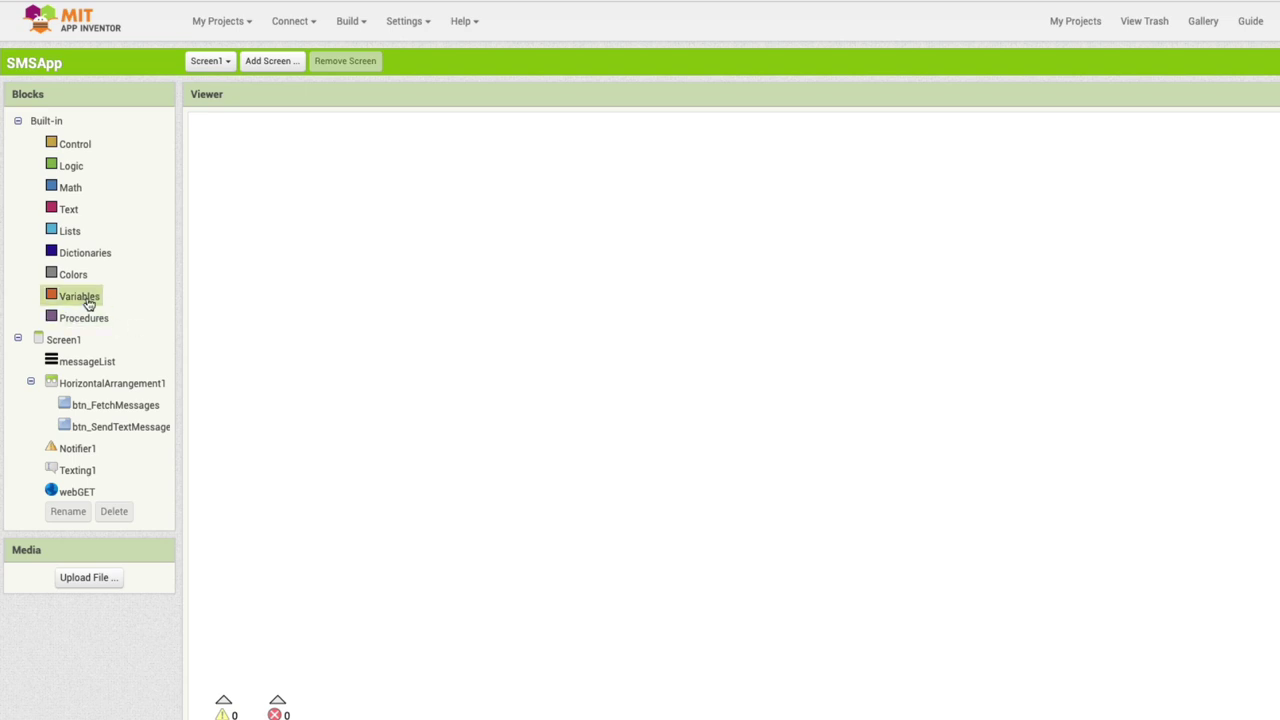
Initialize a global variable named googleScript
{"action": "left_click", "coordinate": [88, 304]}
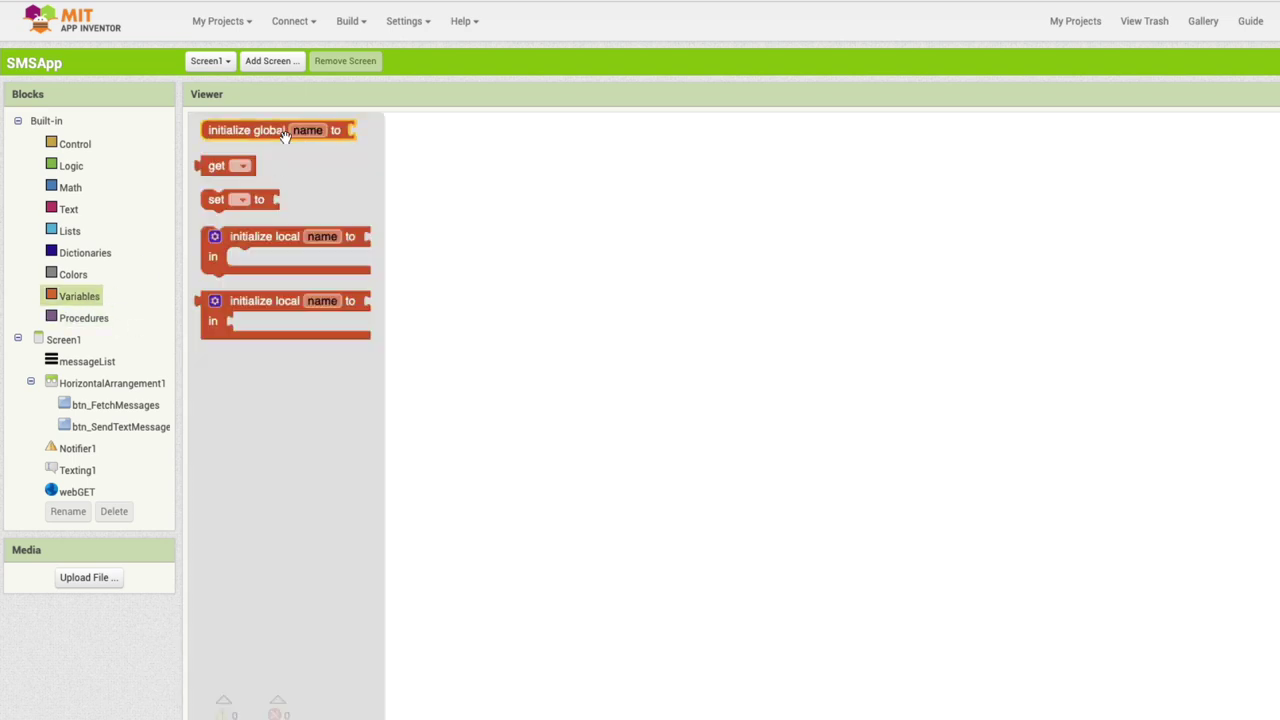
{"action": "mouse_move", "coordinate": [250, 132]}
{"action": "left_mouse_down"}
{"action": "mouse_move", "coordinate": [387, 146]}
{"action": "mouse_move", "coordinate": [339, 146]}
{"action": "left_mouse_up"}
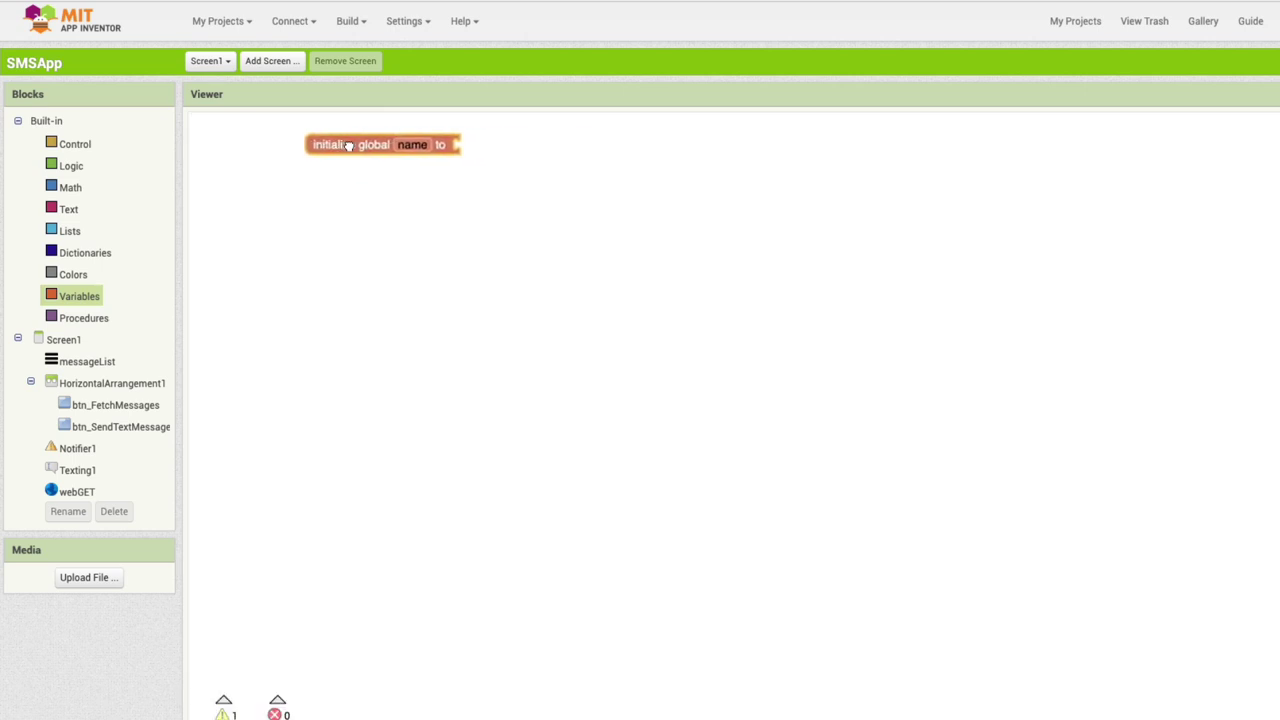
{"action": "left_click", "coordinate": [412, 144]}
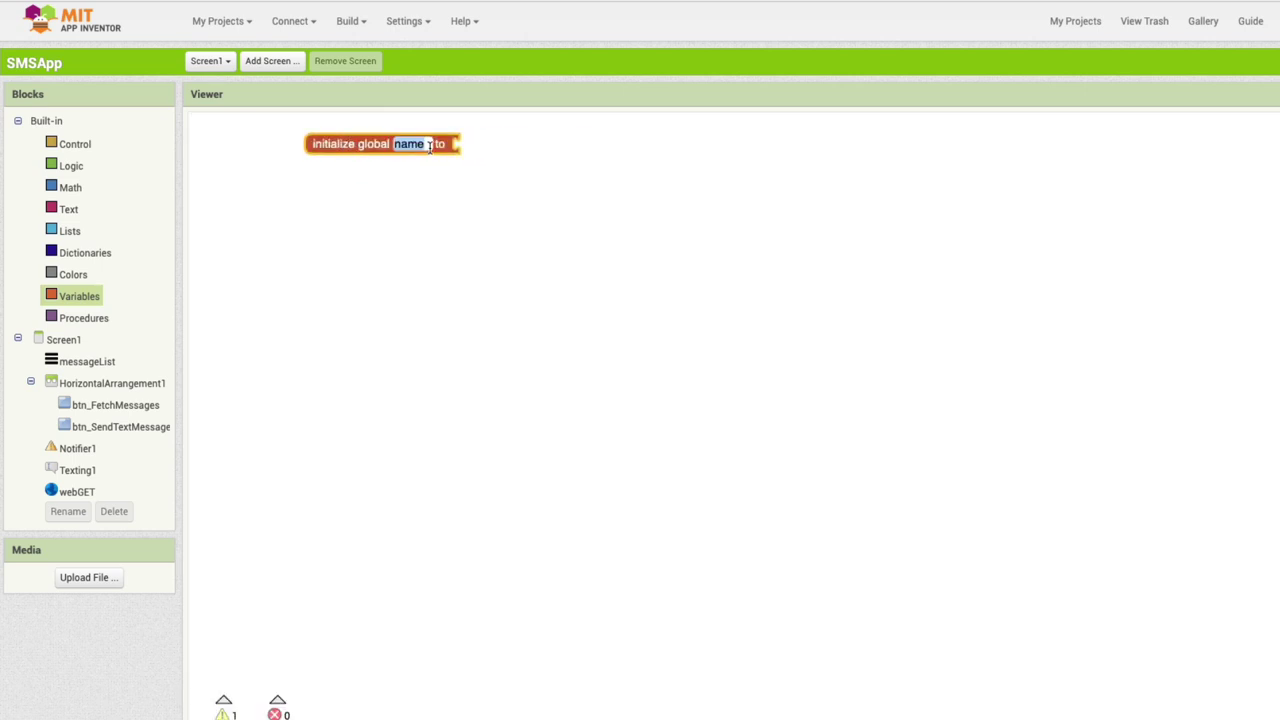
{"action": "type", "text": "googleS"}
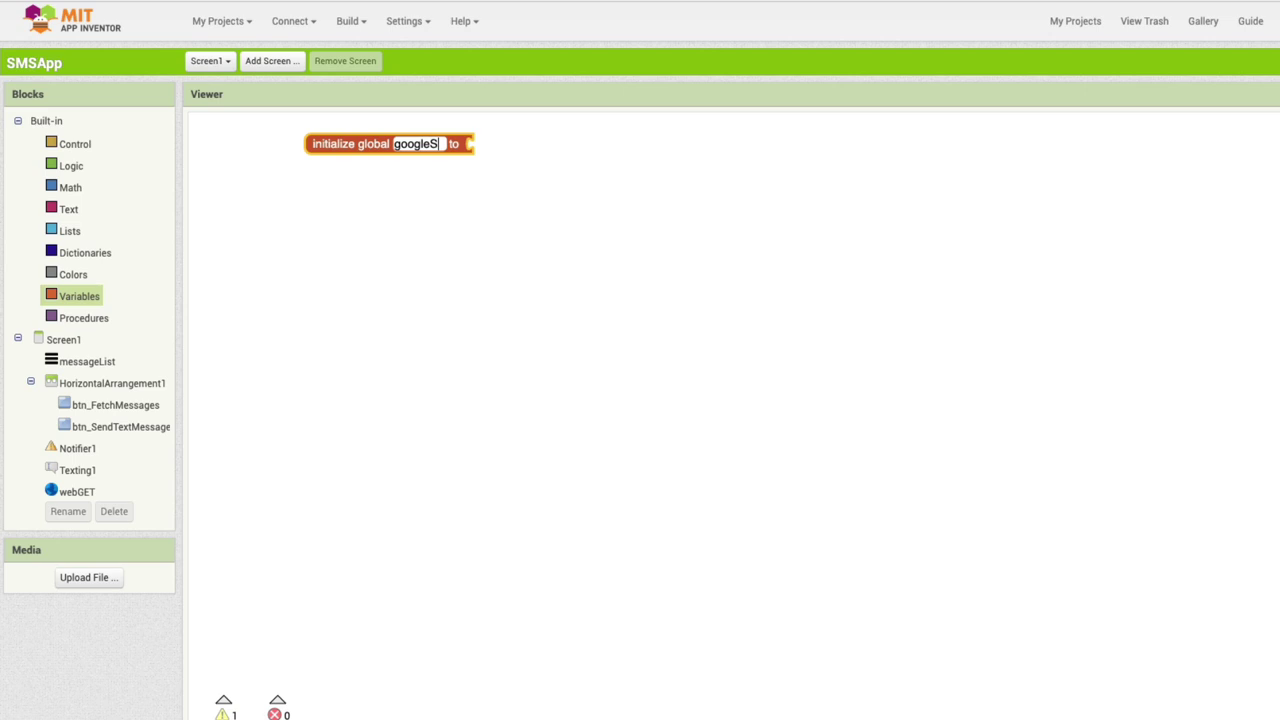
{"action": "type", "text": "cript"}
Give googleScript a text value holding the web app URL copied from Apps Script
{"action": "left_click", "coordinate": [68, 209]}
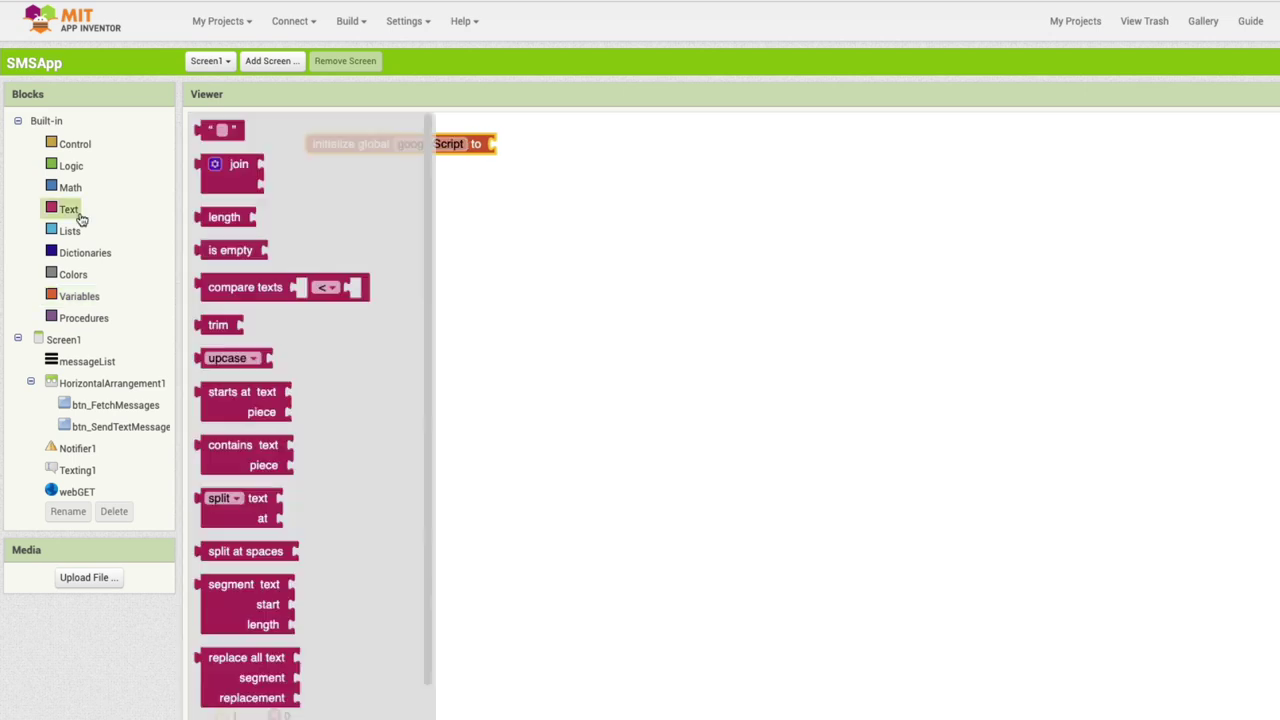
{"action": "mouse_move", "coordinate": [215, 130]}
{"action": "left_mouse_down"}
{"action": "mouse_move", "coordinate": [571, 168]}
{"action": "mouse_move", "coordinate": [508, 141]}
{"action": "left_mouse_up"}
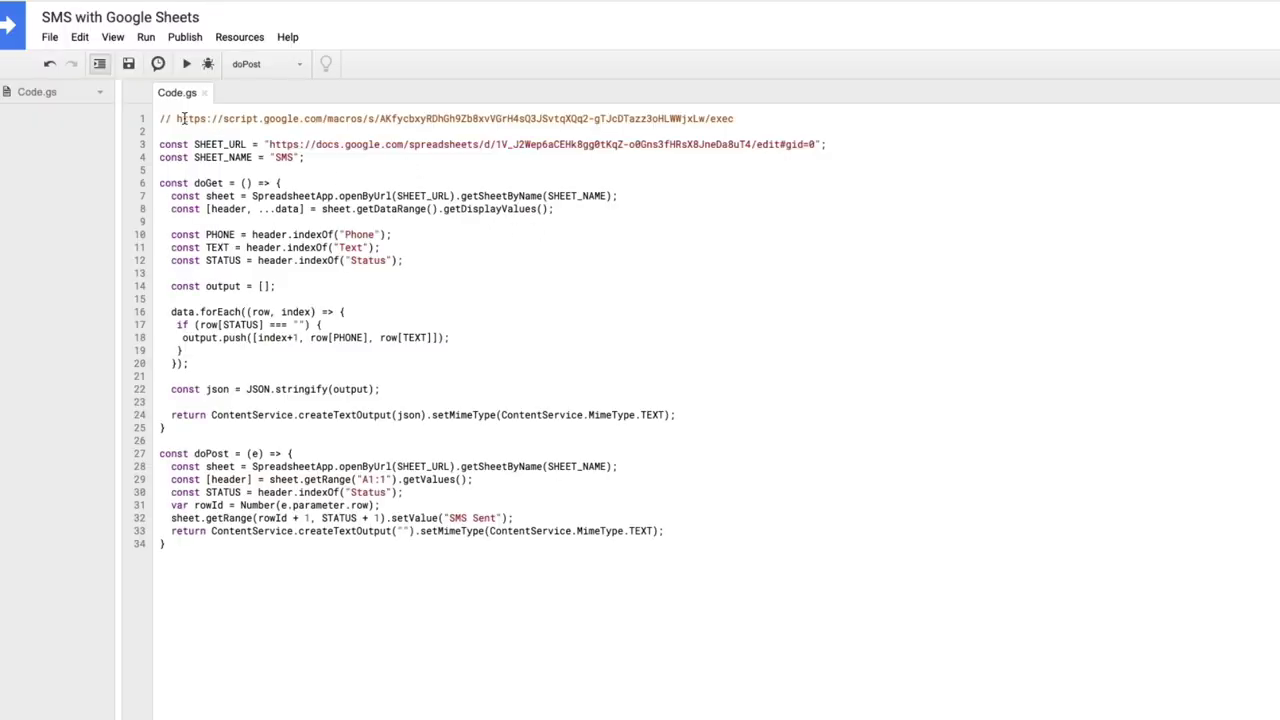
{"action": "left_click", "coordinate": [179, 118]}
{"action": "key", "text": "shift+End"}
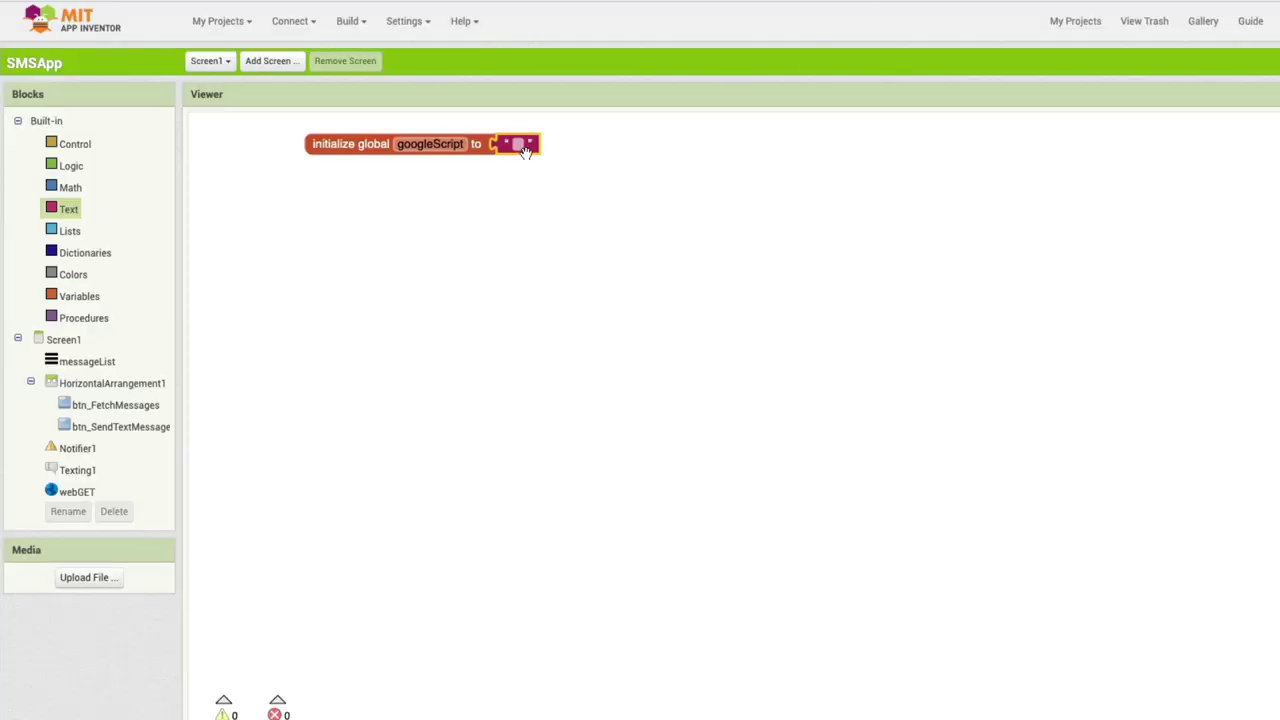
{"action": "left_click", "coordinate": [520, 145]}
{"action": "right_click", "coordinate": [520, 145]}
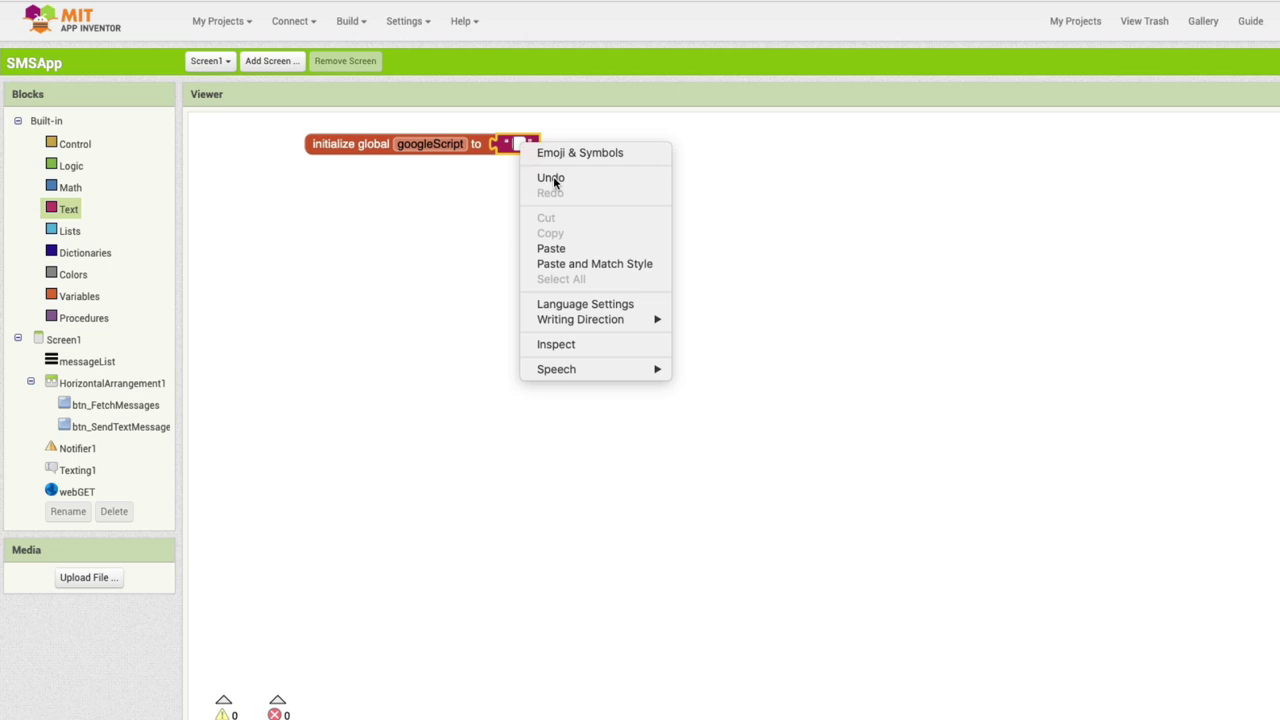
{"action": "left_click", "coordinate": [582, 261]}
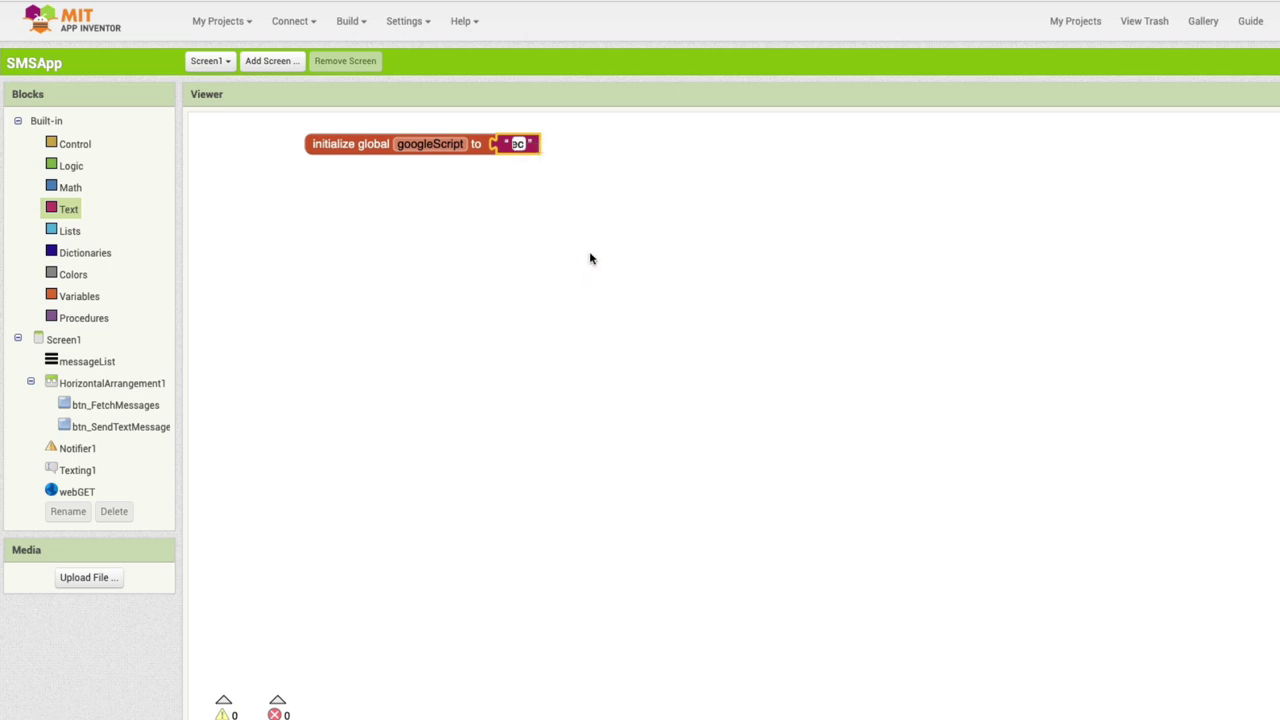
{"action": "left_click", "coordinate": [617, 247]}
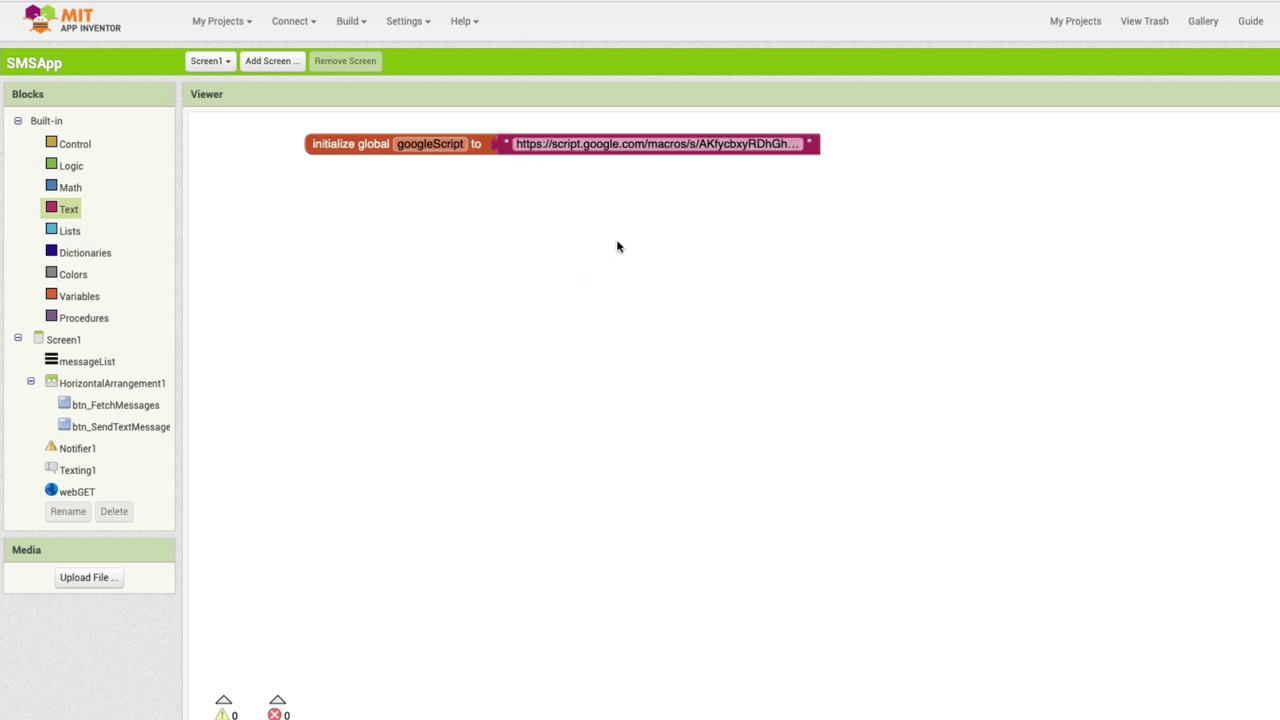
Initialize global googleSheetRows with a 'create empty list' block
{"action": "left_click", "coordinate": [80, 297]}
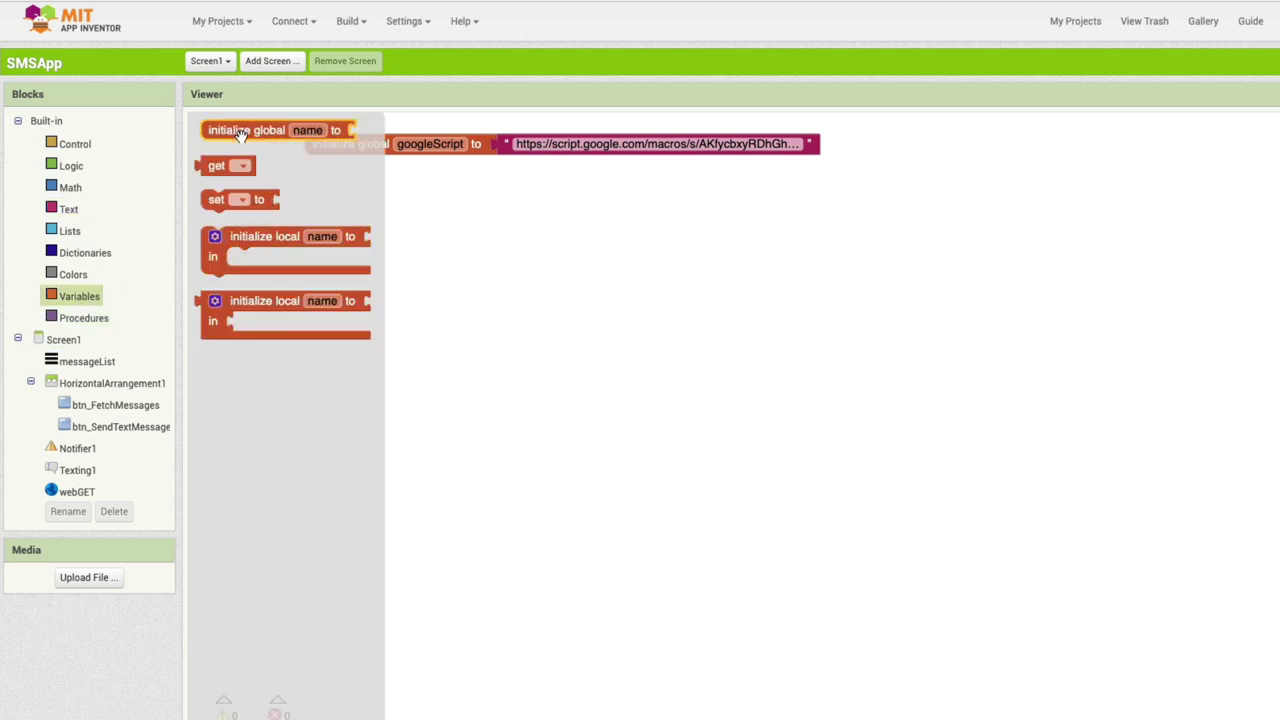
{"action": "mouse_move", "coordinate": [243, 133]}
{"action": "left_mouse_down"}
{"action": "mouse_move", "coordinate": [417, 201]}
{"action": "mouse_move", "coordinate": [349, 180]}
{"action": "left_mouse_up"}
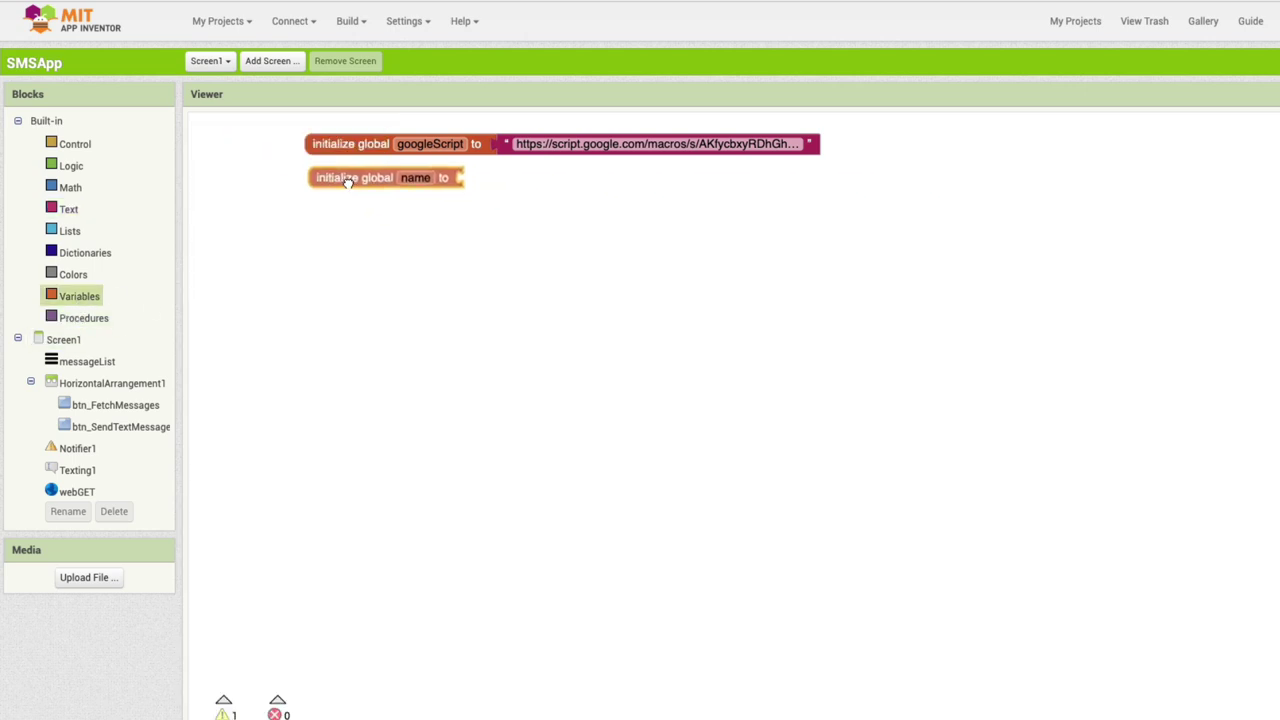
{"action": "left_click", "coordinate": [420, 183]}
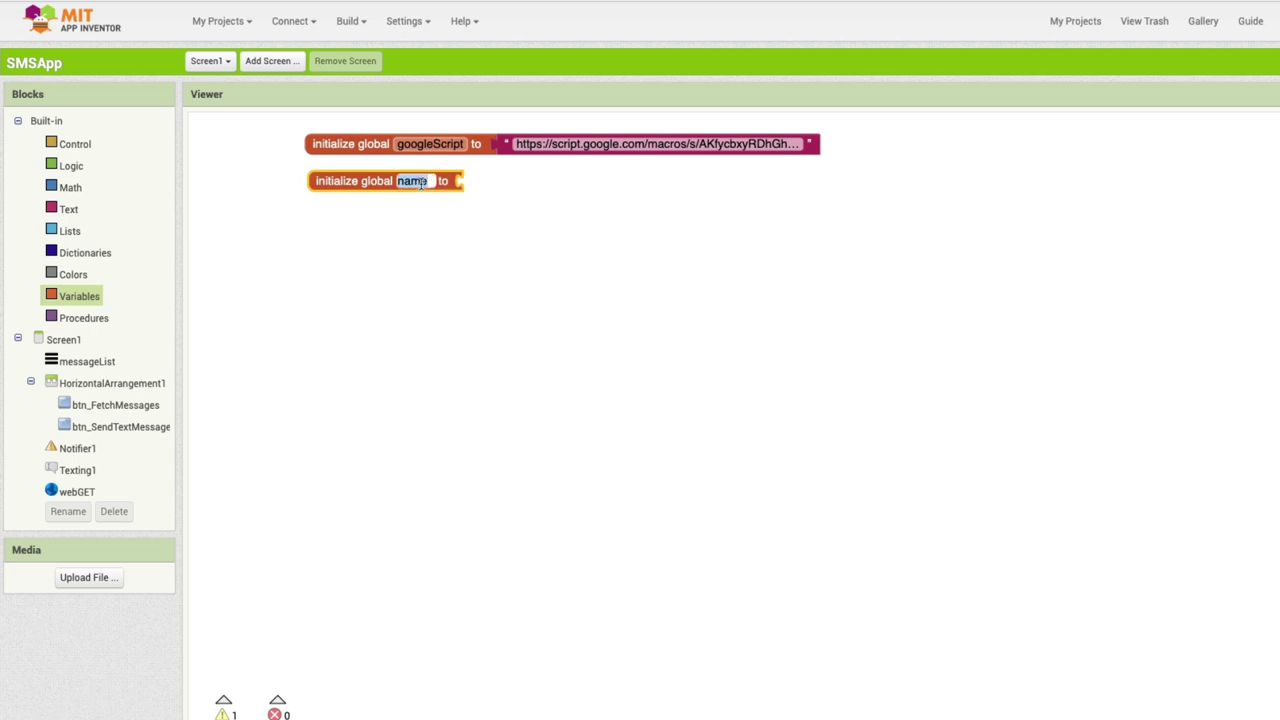
{"action": "type", "text": "googleS"}
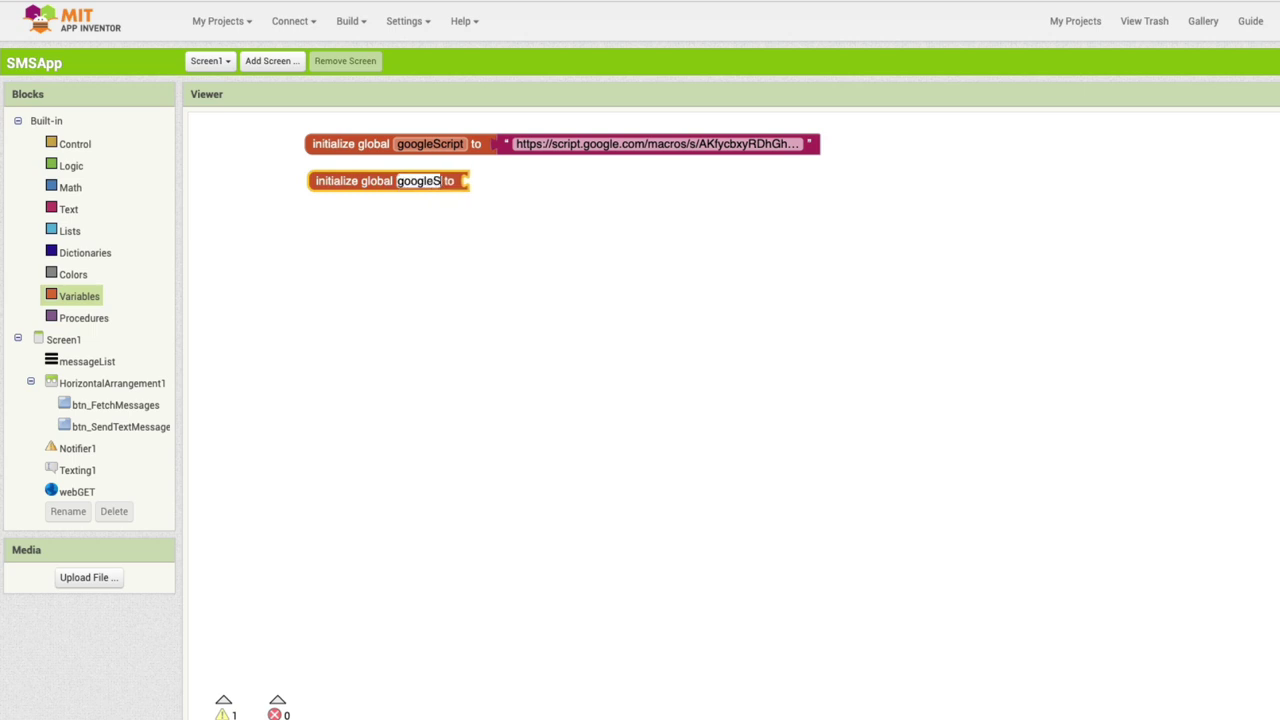
{"action": "type", "text": "heetRows"}
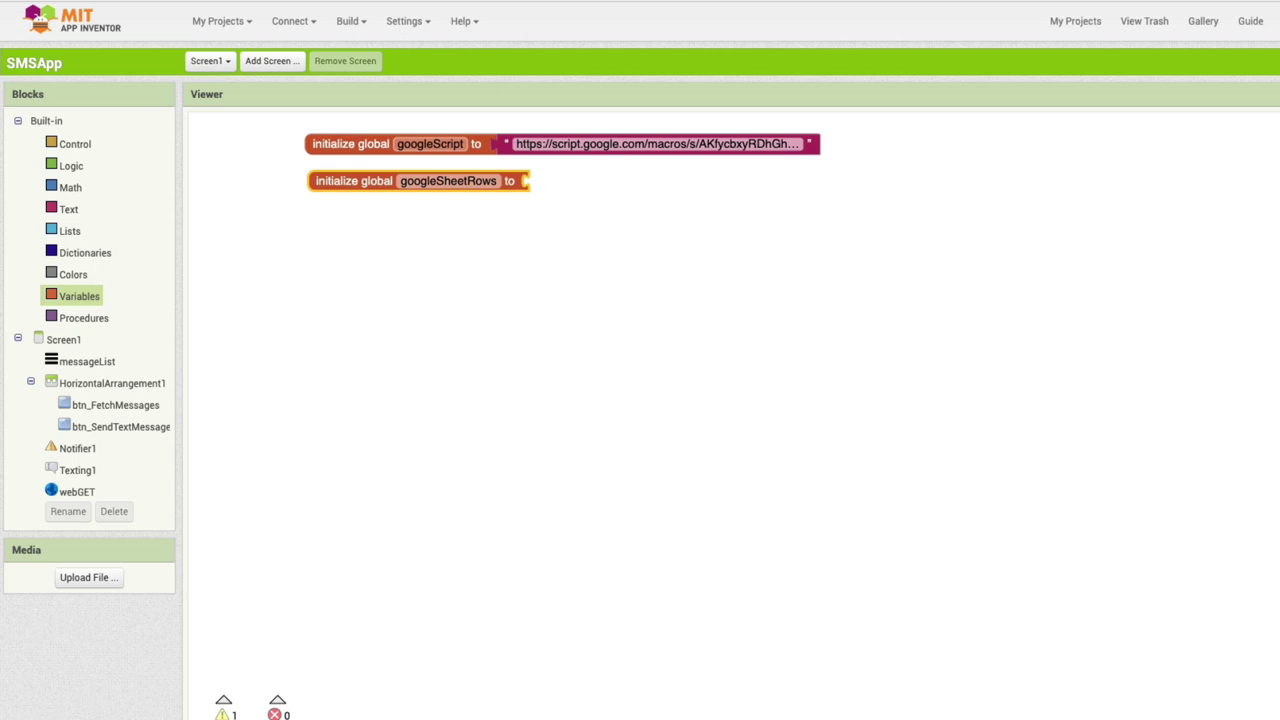
{"action": "left_click", "coordinate": [70, 231]}
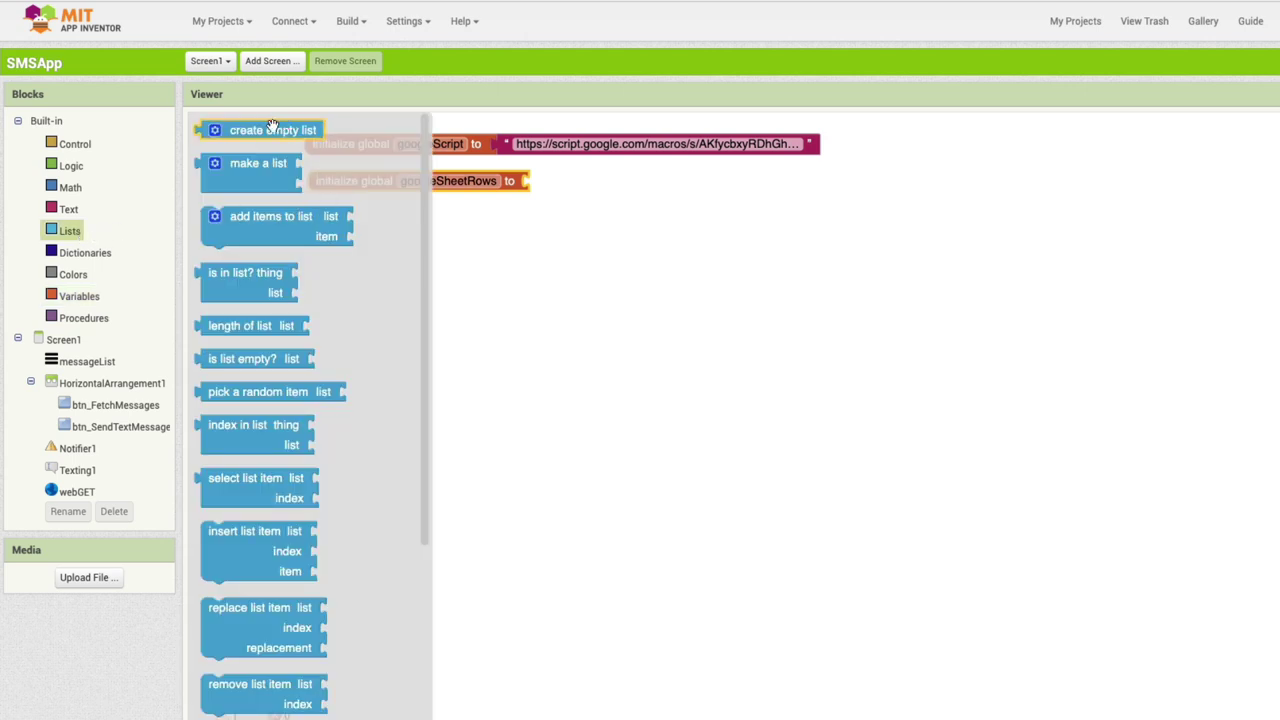
{"action": "mouse_move", "coordinate": [276, 131]}
{"action": "left_mouse_down"}
{"action": "mouse_move", "coordinate": [635, 174]}
{"action": "mouse_move", "coordinate": [596, 182]}
{"action": "left_mouse_up"}
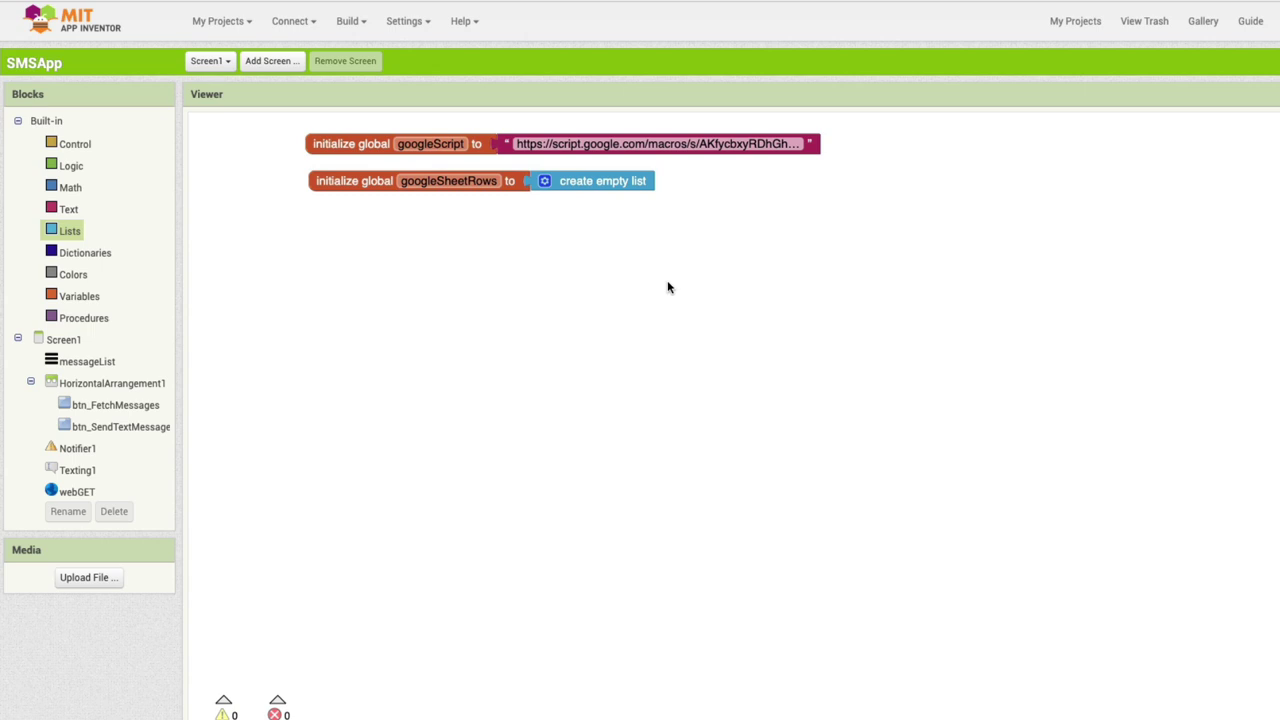
Place a 'when btn_FetchMessages.Click' event block below the global variables
{"action": "left_click", "coordinate": [115, 405]}
{"action": "left_click", "coordinate": [390, 132]}
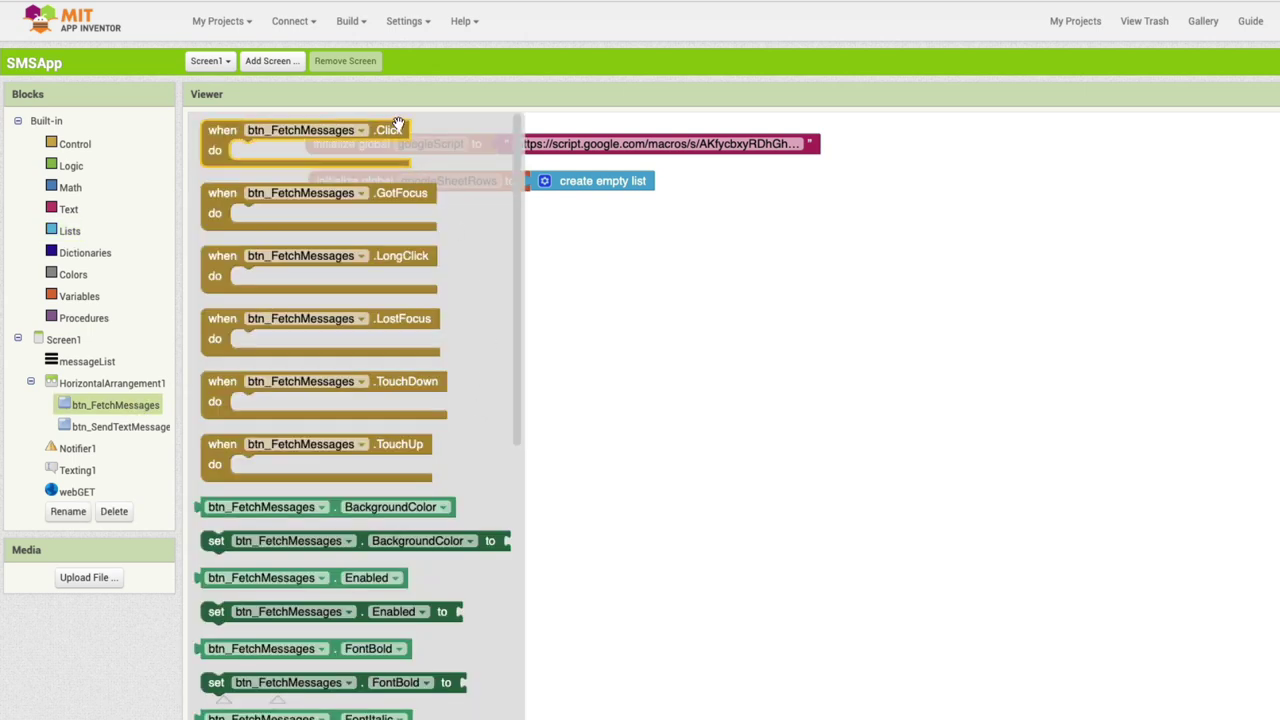
{"action": "left_click_drag", "start_coordinate": [390, 132], "coordinate": [500, 236]}
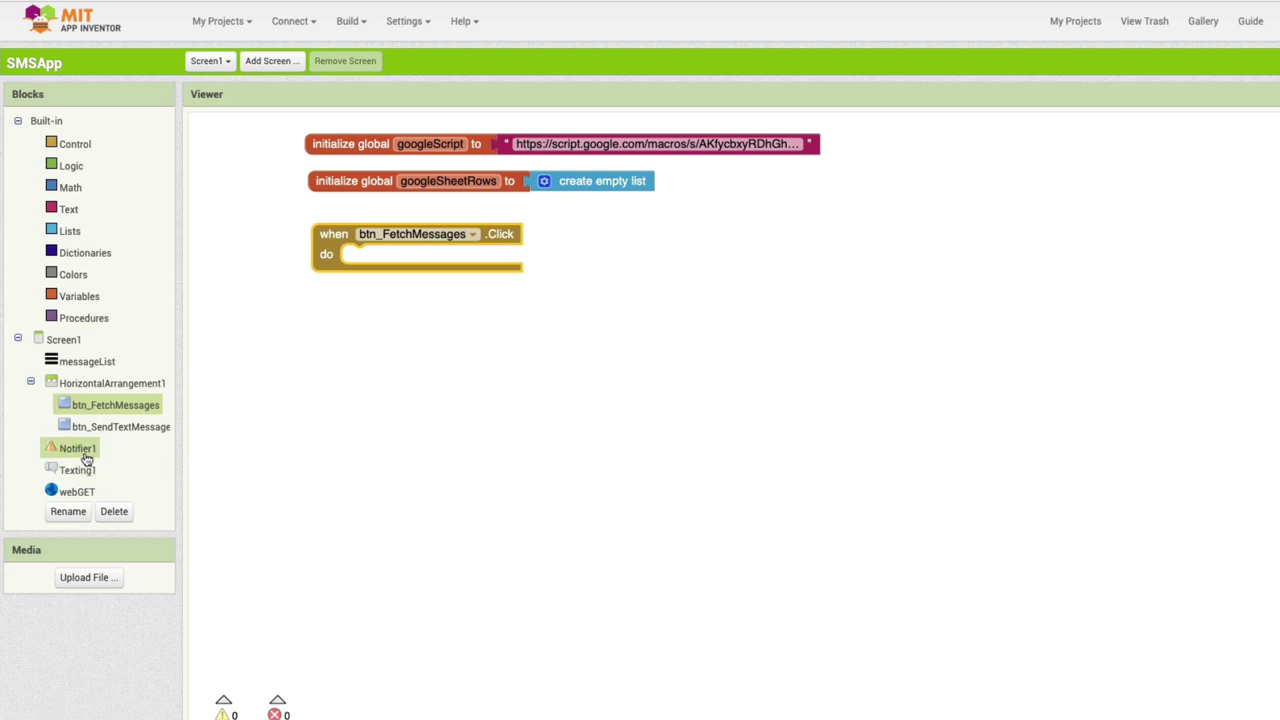
Inside it, call Notifier1.ShowAlert with the text 'Fetch Messages Button was Pressed'
{"action": "left_click", "coordinate": [86, 452]}
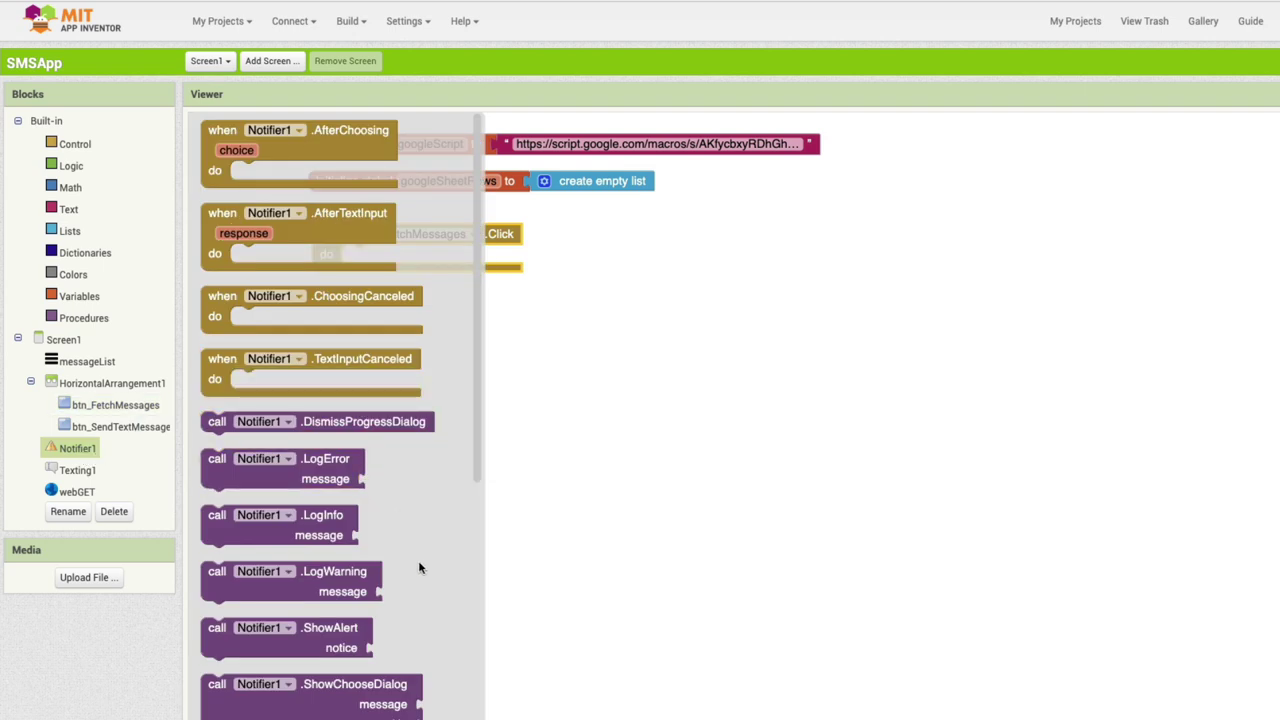
{"action": "scroll", "coordinate": [418, 560], "scroll_direction": "down", "scroll_amount": 3}
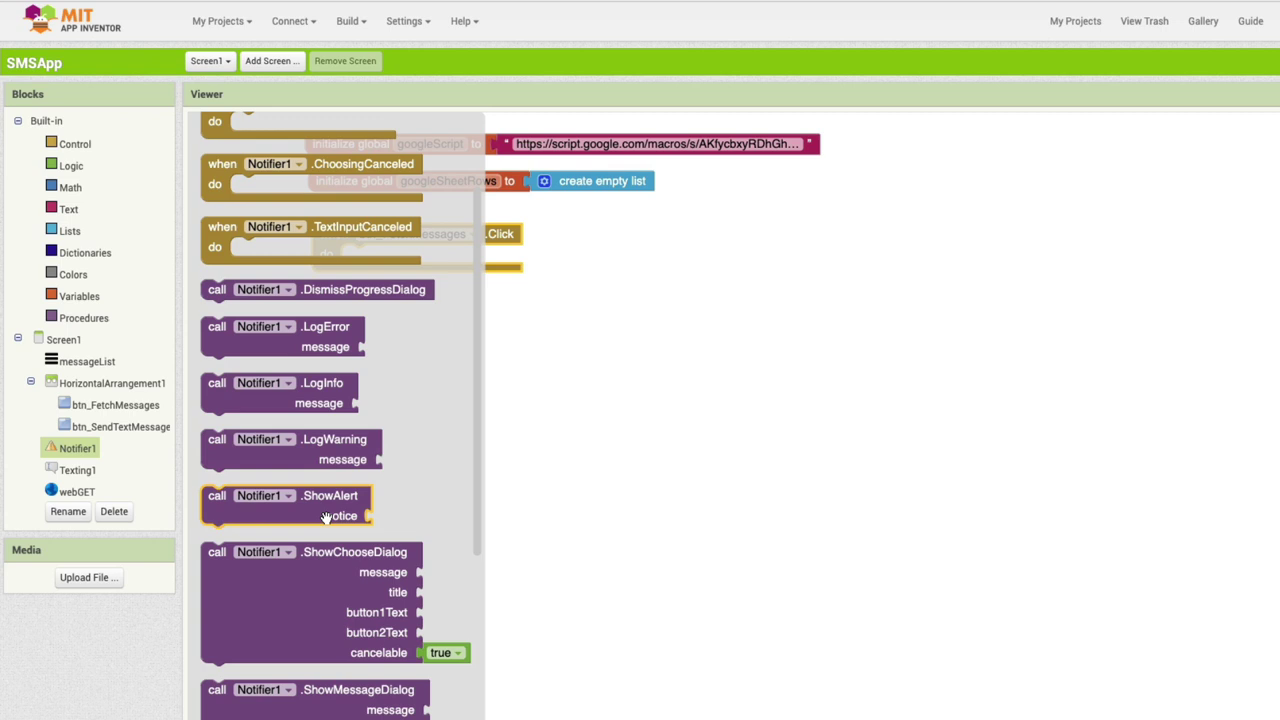
{"action": "left_click_drag", "start_coordinate": [325, 517], "coordinate": [480, 295]}
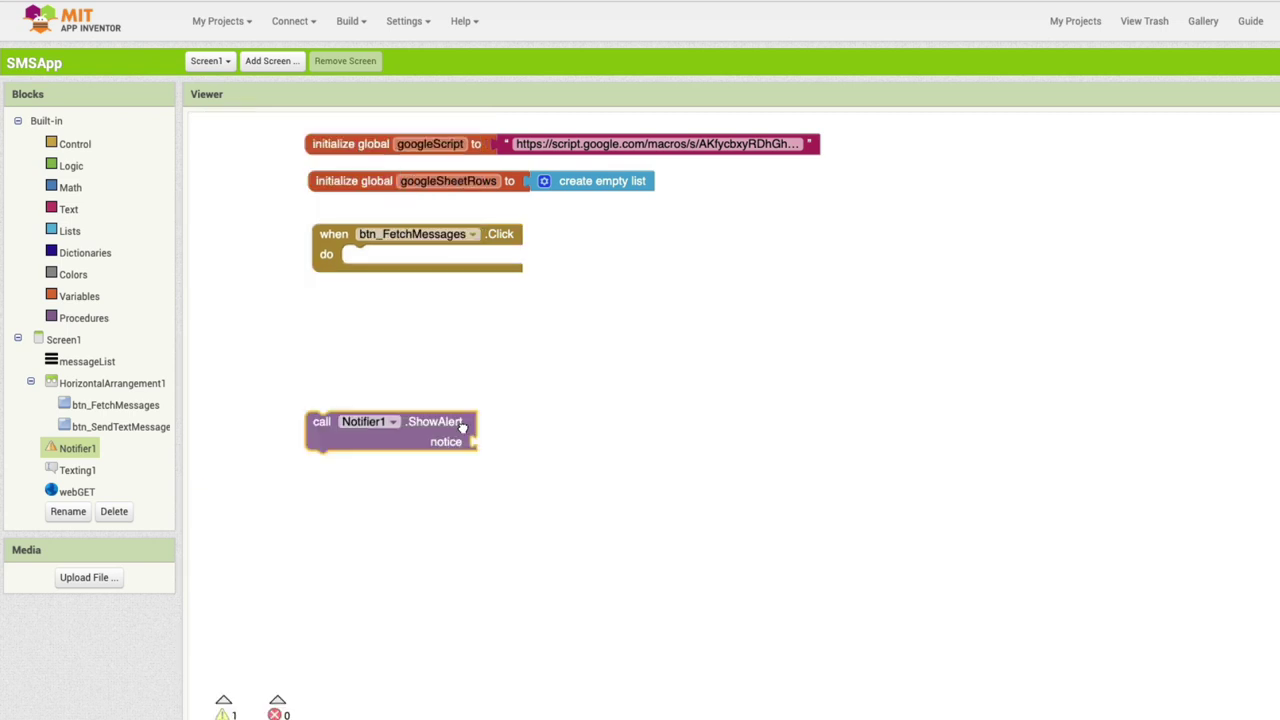
{"action": "left_click", "coordinate": [70, 212]}
{"action": "scroll", "coordinate": [218, 170], "scroll_direction": "up", "scroll_amount": 2}
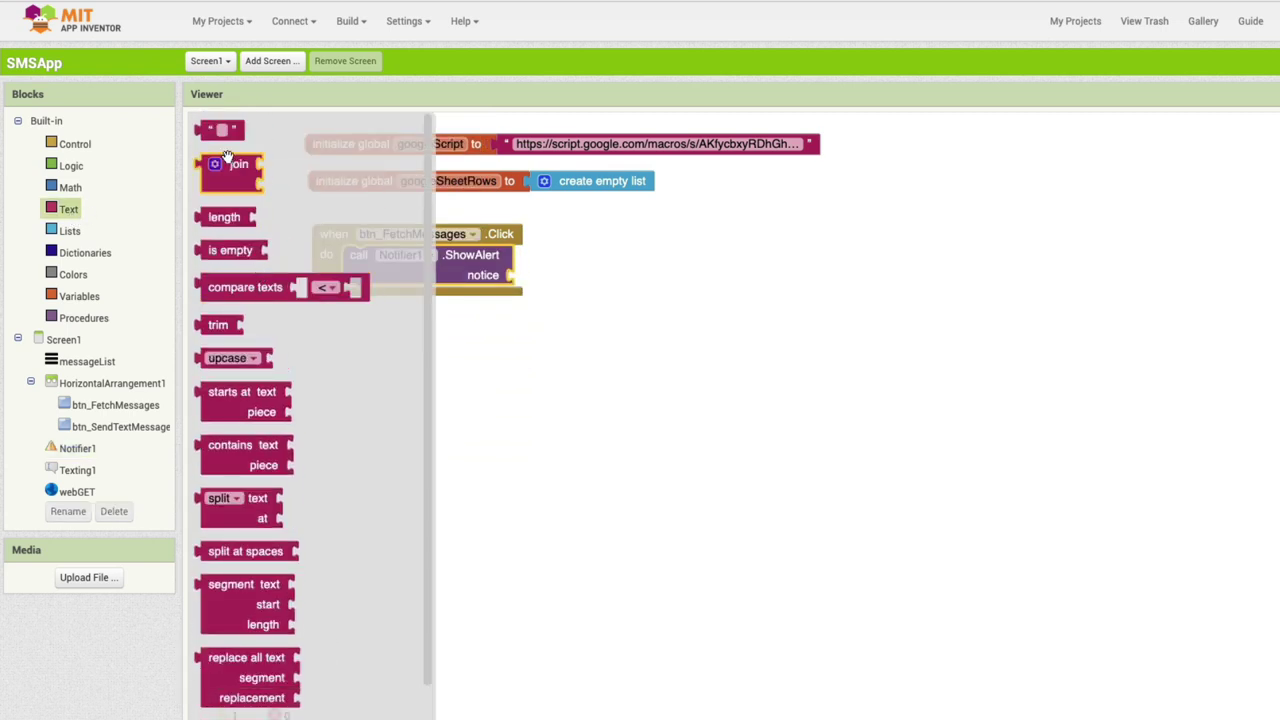
{"action": "left_click_drag", "start_coordinate": [220, 131], "coordinate": [528, 276]}
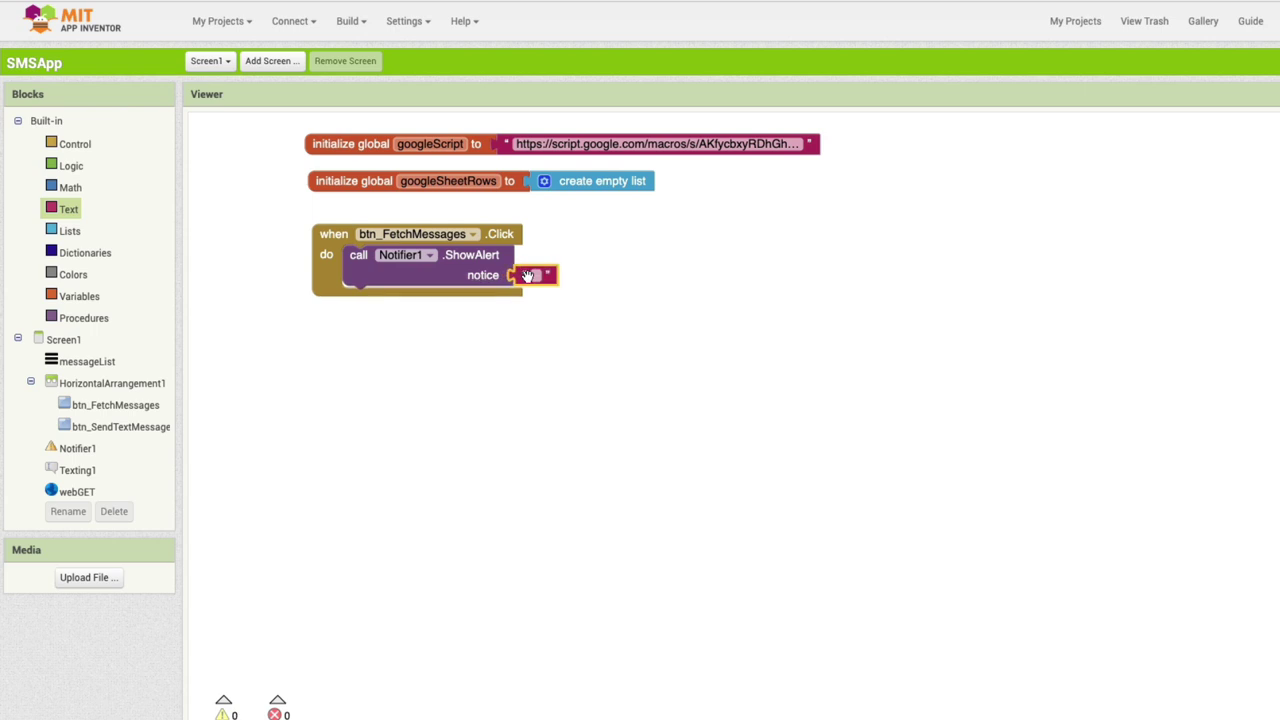
{"action": "left_click", "coordinate": [531, 275]}
{"action": "type", "text": "Fetch Me"}
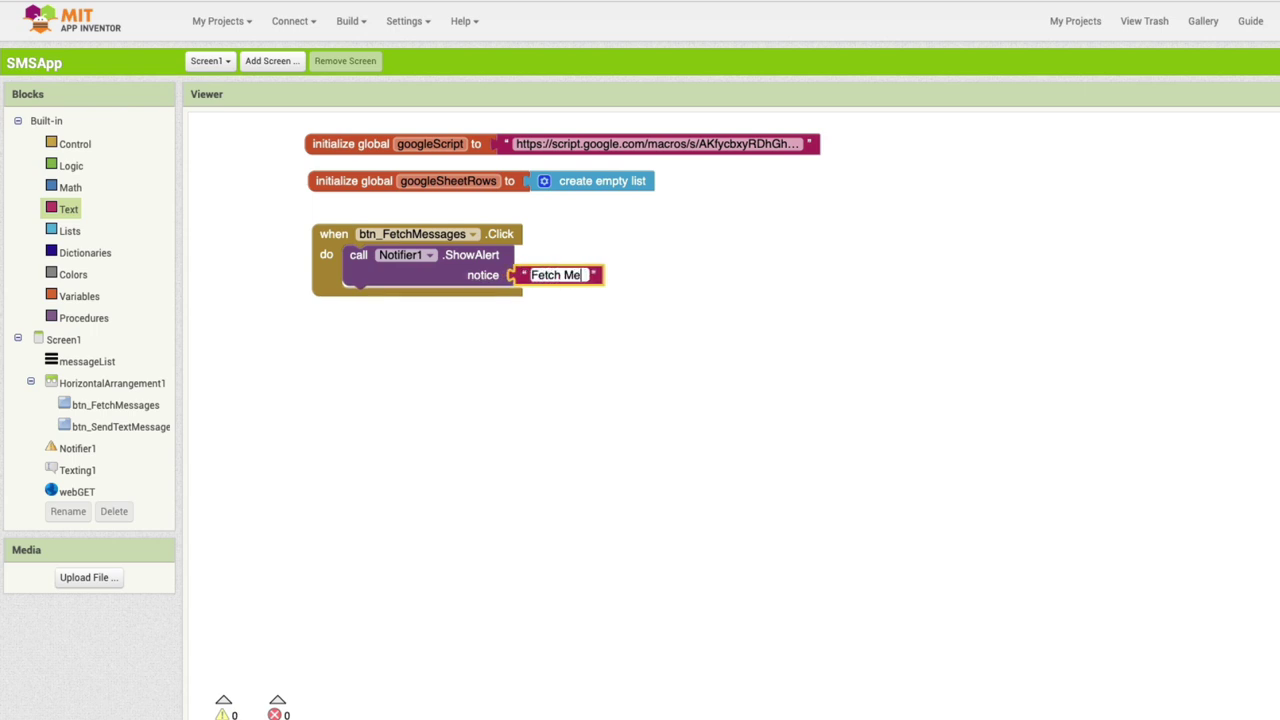
{"action": "type", "text": "ssages Button was Pre"}
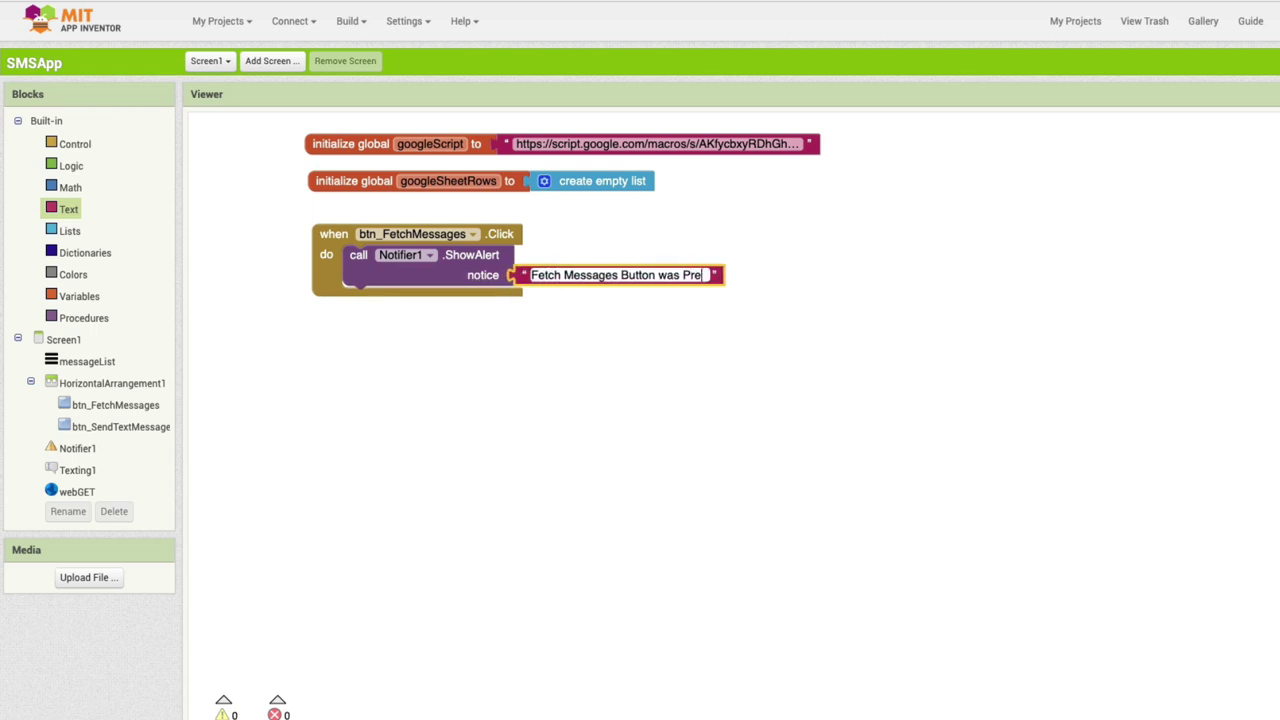
{"action": "type", "text": "ssed"}
{"action": "key", "text": "Return"}
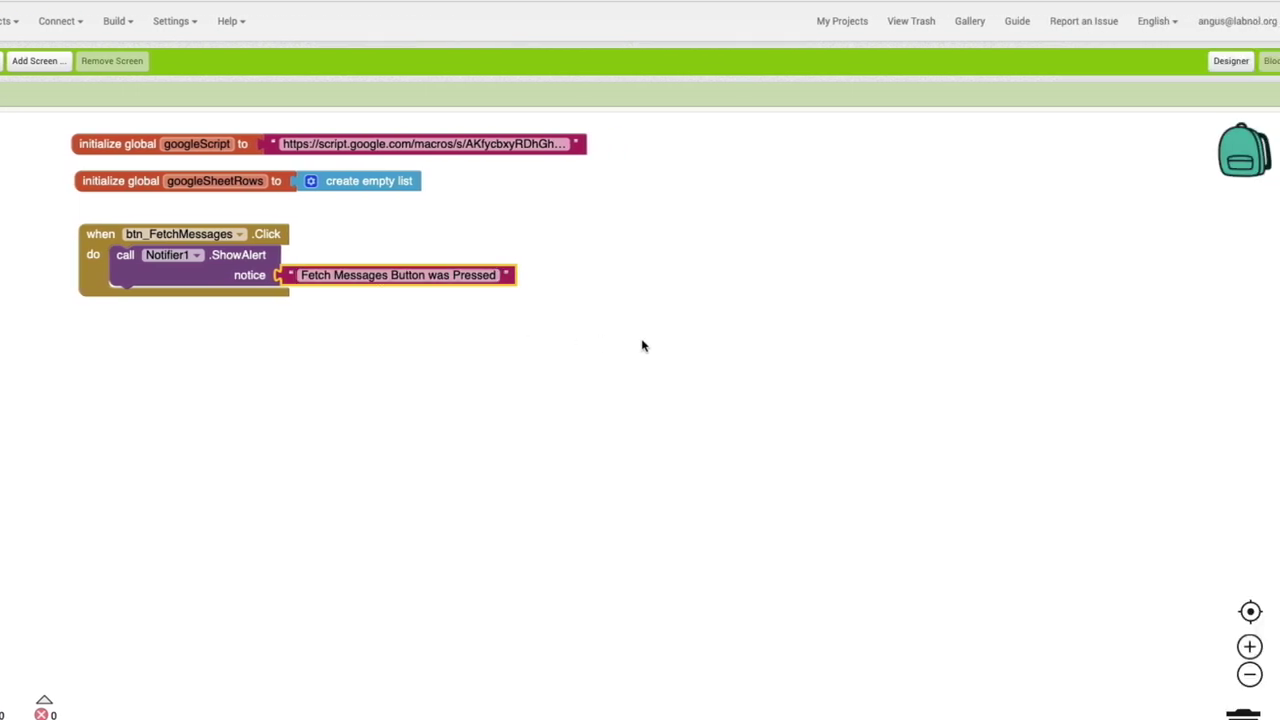
Place the emulator beside the blocks and test the Fetch Messages alert
{"action": "left_click", "coordinate": [641, 344]}
{"action": "left_click_drag", "start_coordinate": [1269, 74], "coordinate": [1070, 78]}
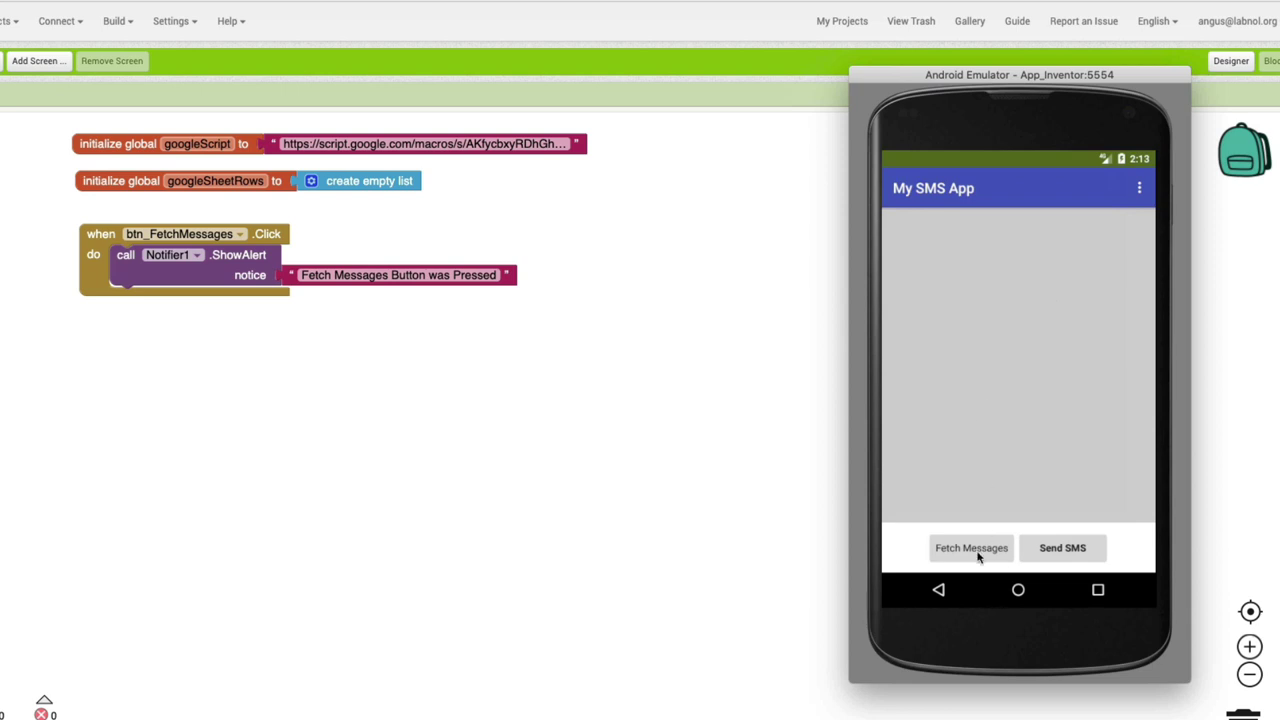
{"action": "left_click", "coordinate": [978, 557]}
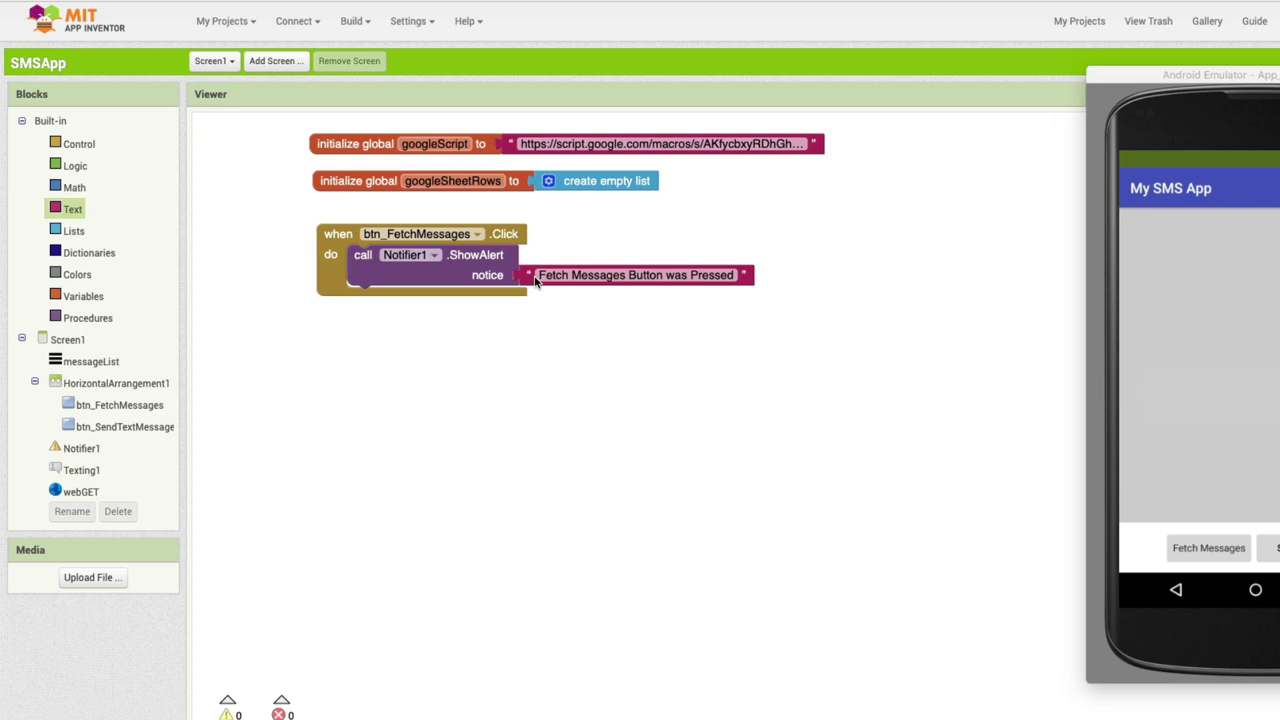
Replace the Fetch Messages alert text with 'Fetching messages from Google Sheet..'
{"action": "left_click", "coordinate": [533, 277]}
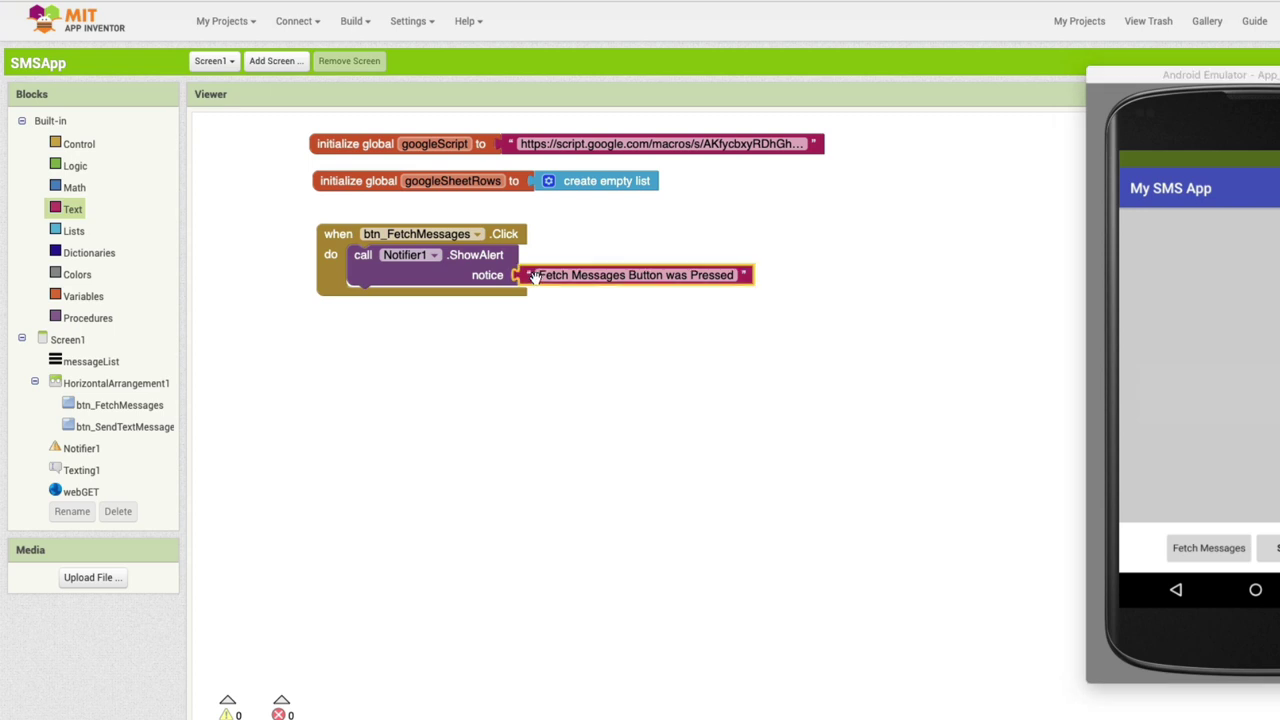
{"action": "key", "text": "Delete"}
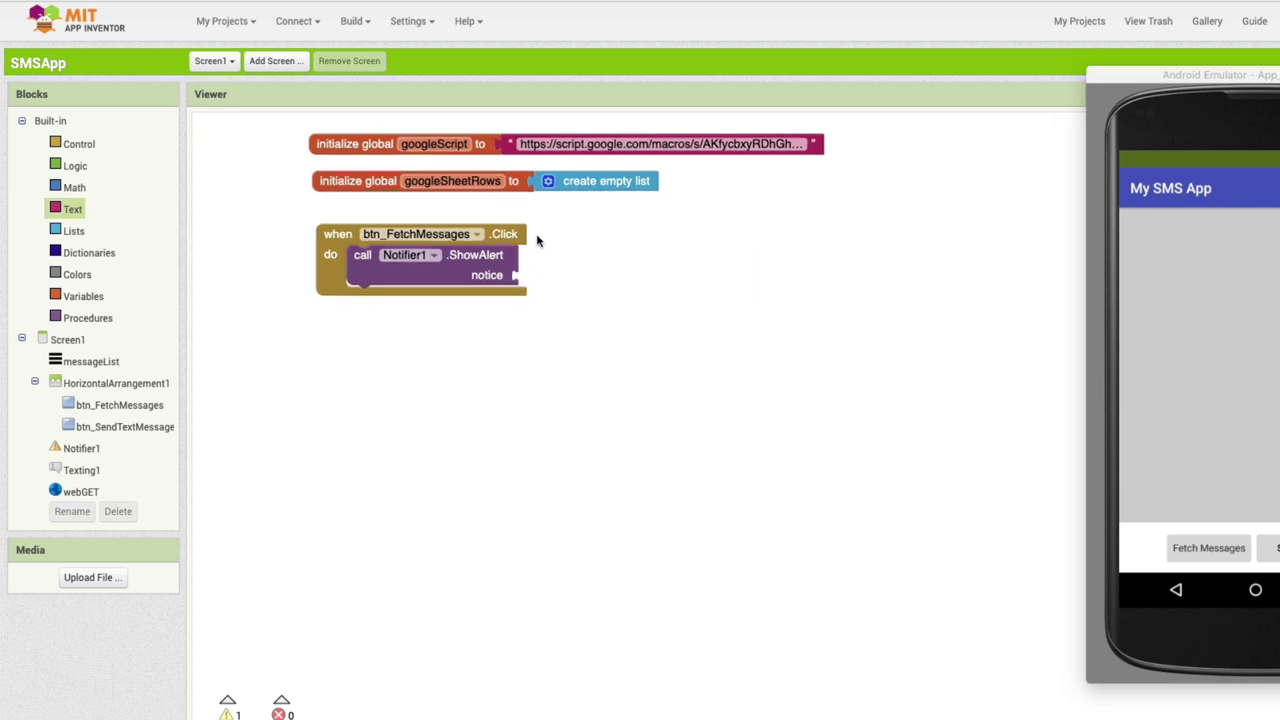
{"action": "left_click", "coordinate": [73, 209]}
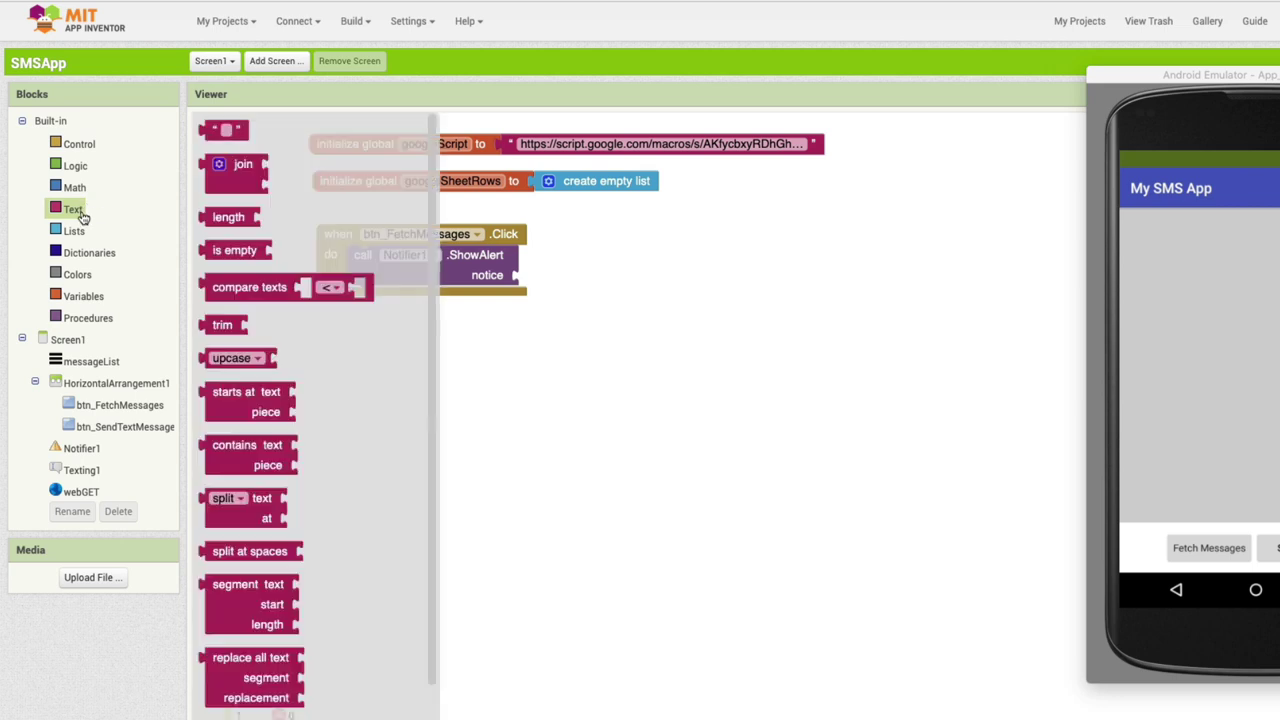
{"action": "left_click_drag", "start_coordinate": [232, 124], "coordinate": [540, 275]}
{"action": "left_click", "coordinate": [540, 275]}
{"action": "type", "text": "Fetching mes"}
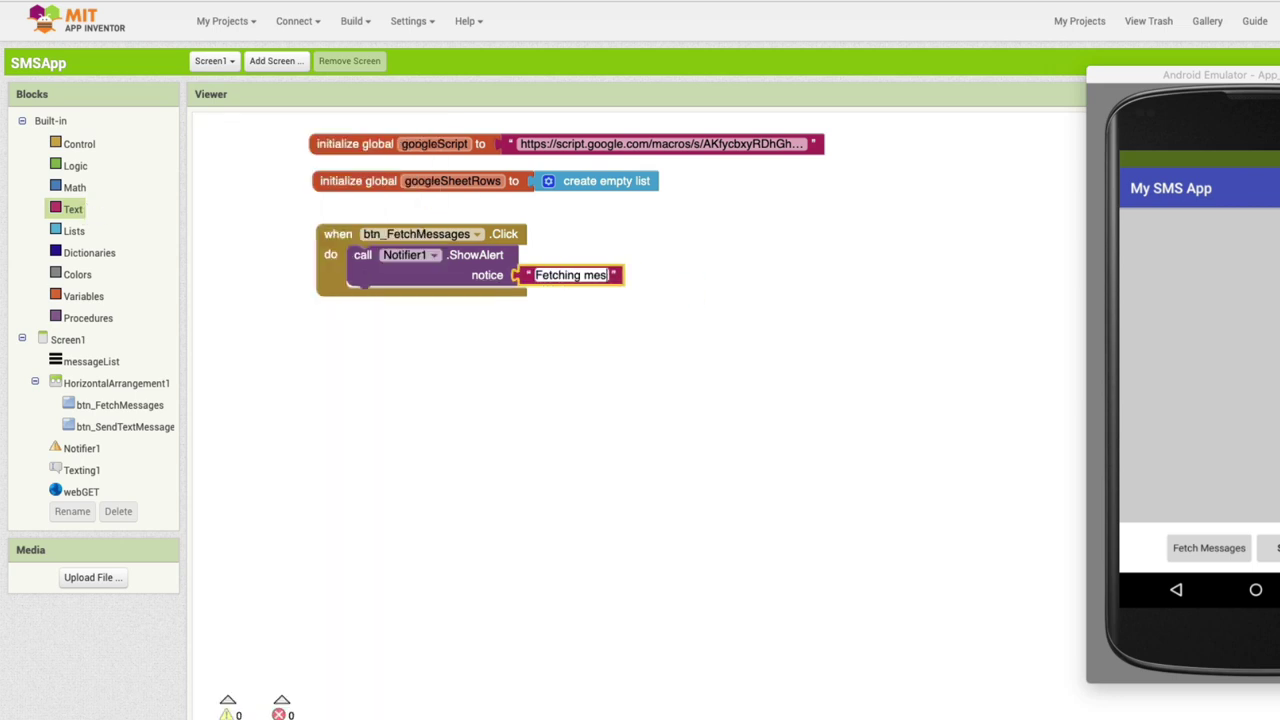
{"action": "type", "text": "sages from Google Sheet.."}
{"action": "left_click", "coordinate": [822, 296]}
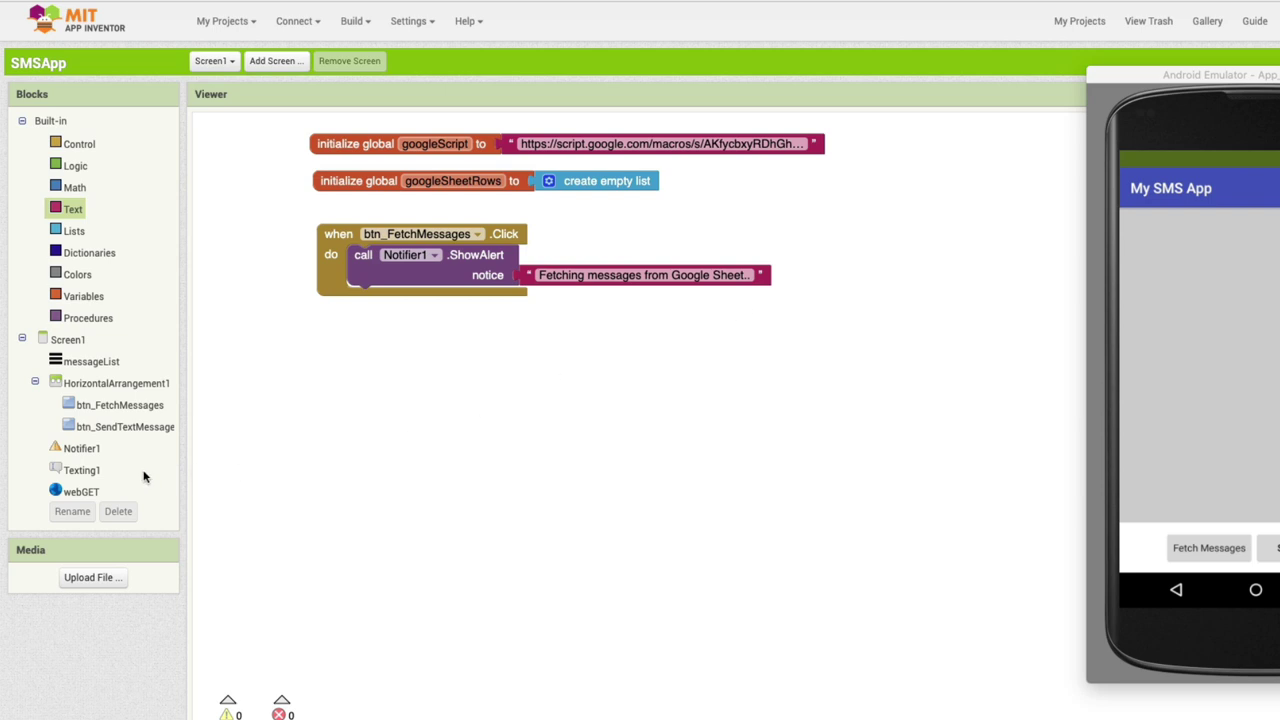
After the alert, set webGET.Url to global googleScript
{"action": "scroll", "coordinate": [143, 475], "scroll_direction": "down", "scroll_amount": 2}
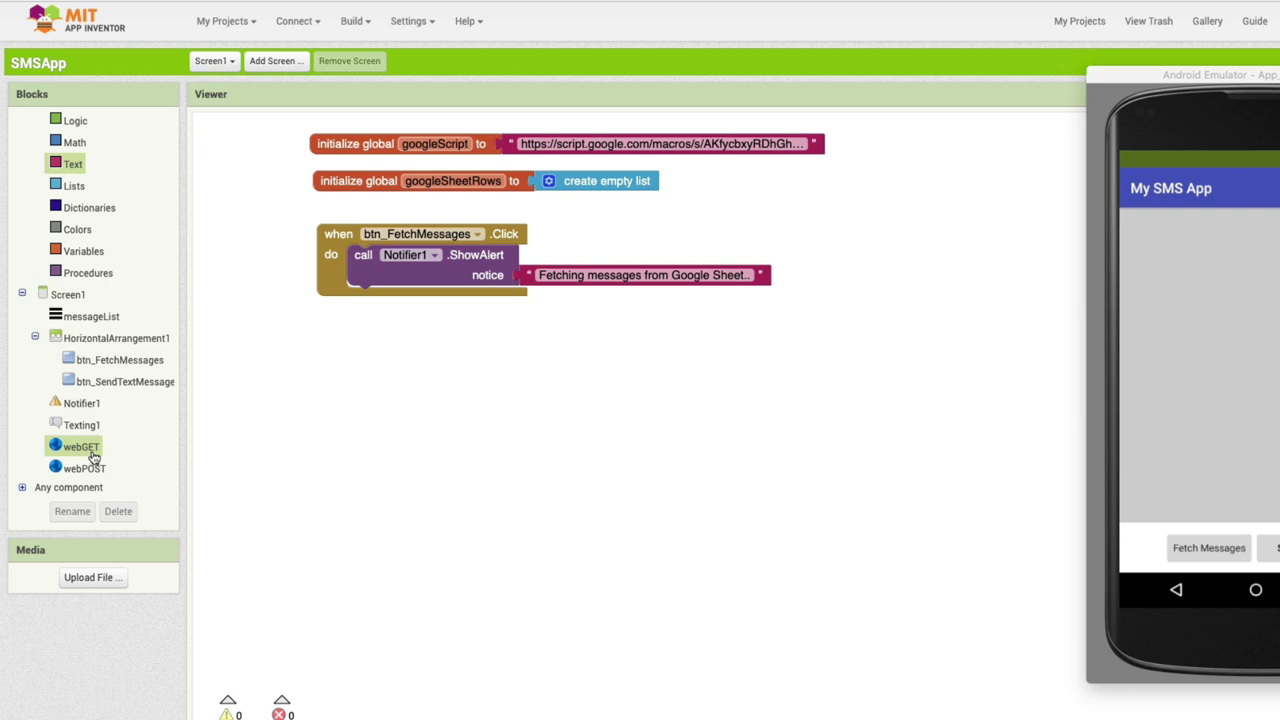
{"action": "left_click", "coordinate": [81, 447]}
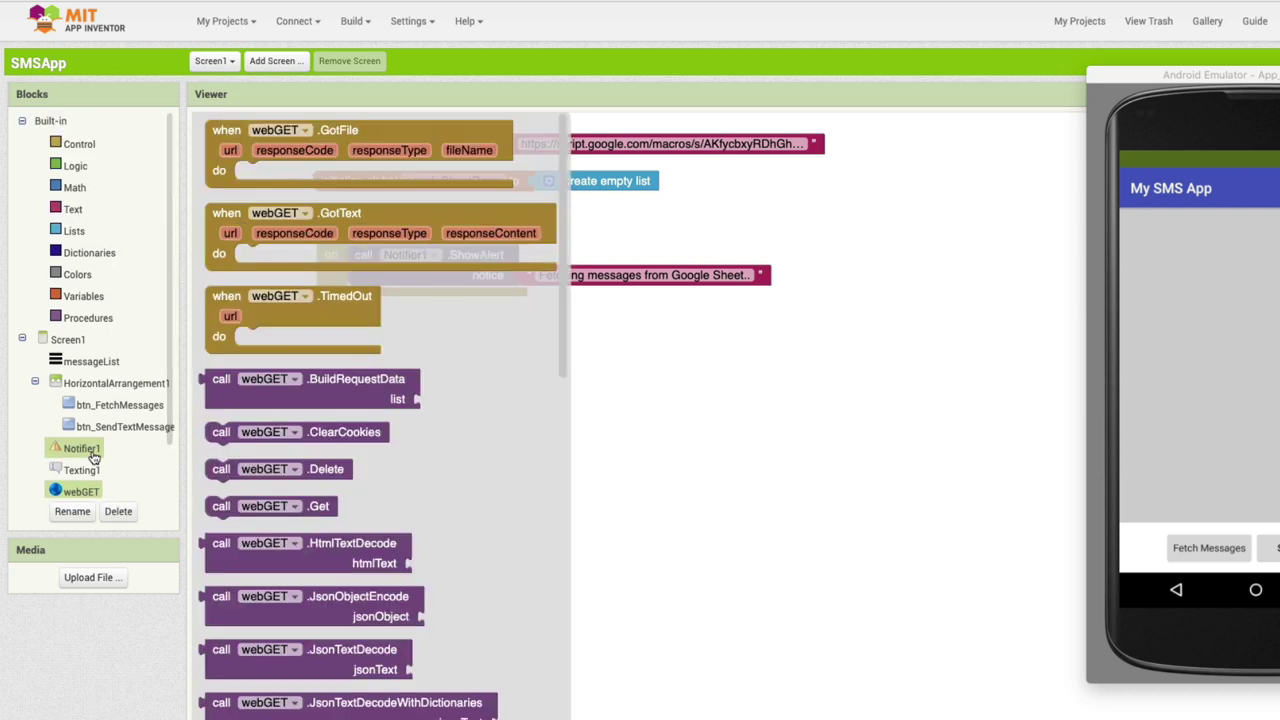
{"action": "scroll", "coordinate": [375, 450], "scroll_direction": "down", "scroll_amount": 1}
{"action": "scroll", "coordinate": [375, 450], "scroll_direction": "down", "scroll_amount": 3}
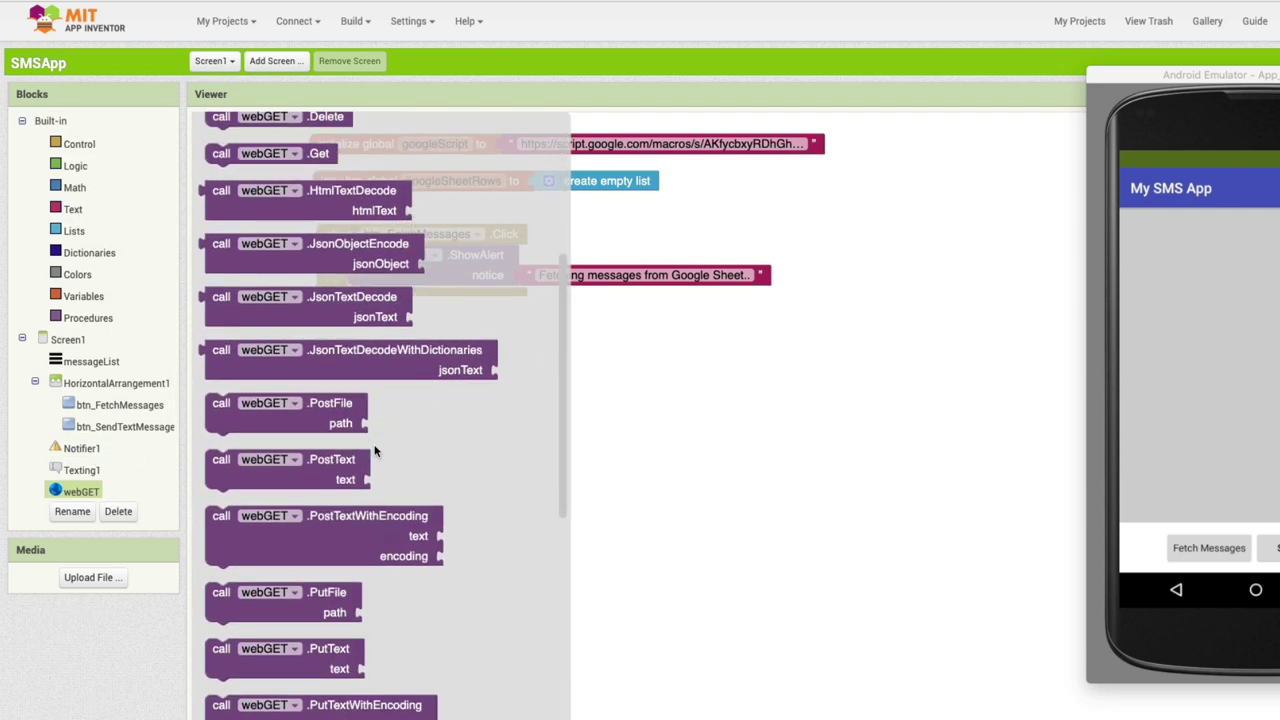
{"action": "scroll", "coordinate": [375, 448], "scroll_direction": "down", "scroll_amount": 5}
{"action": "scroll", "coordinate": [375, 446], "scroll_direction": "up", "scroll_amount": 1}
{"action": "scroll", "coordinate": [375, 446], "scroll_direction": "down", "scroll_amount": 5}
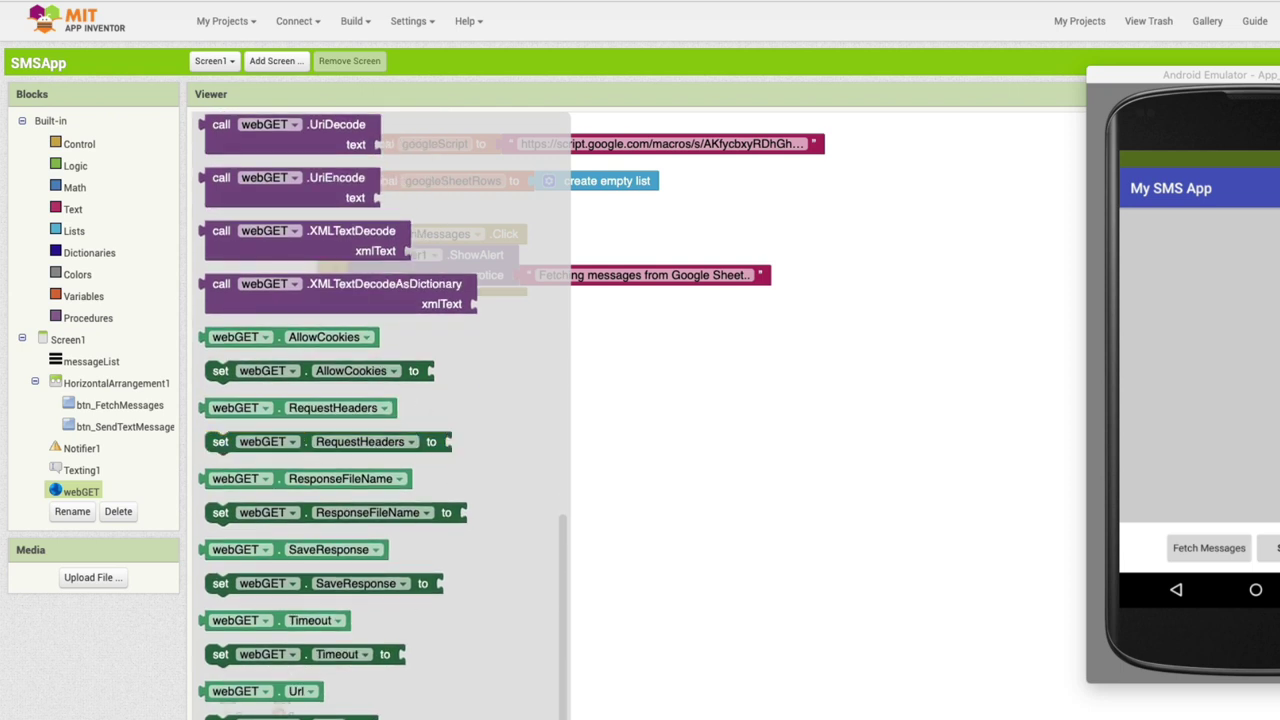
{"action": "left_click_drag", "start_coordinate": [365, 716], "coordinate": [505, 300]}
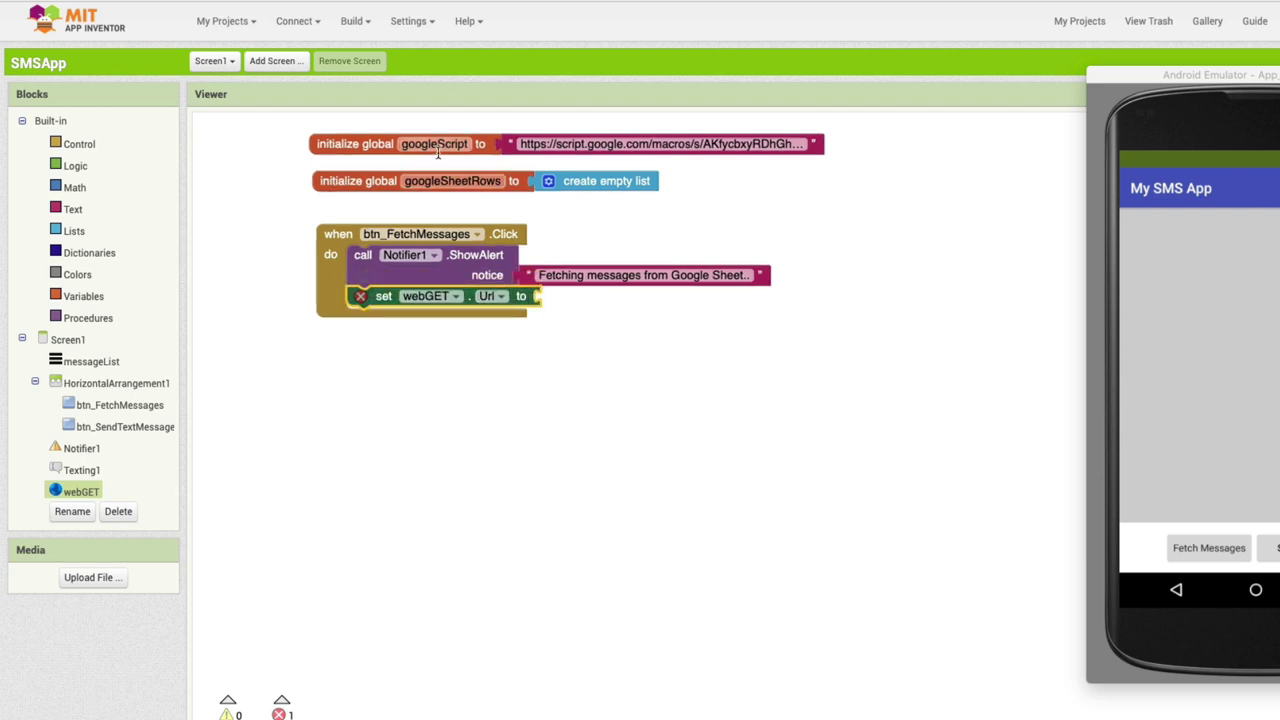
{"action": "mouse_move", "coordinate": [430, 166]}
{"action": "left_mouse_down"}
{"action": "mouse_move", "coordinate": [577, 306]}
{"action": "mouse_move", "coordinate": [566, 297]}
{"action": "left_mouse_up"}
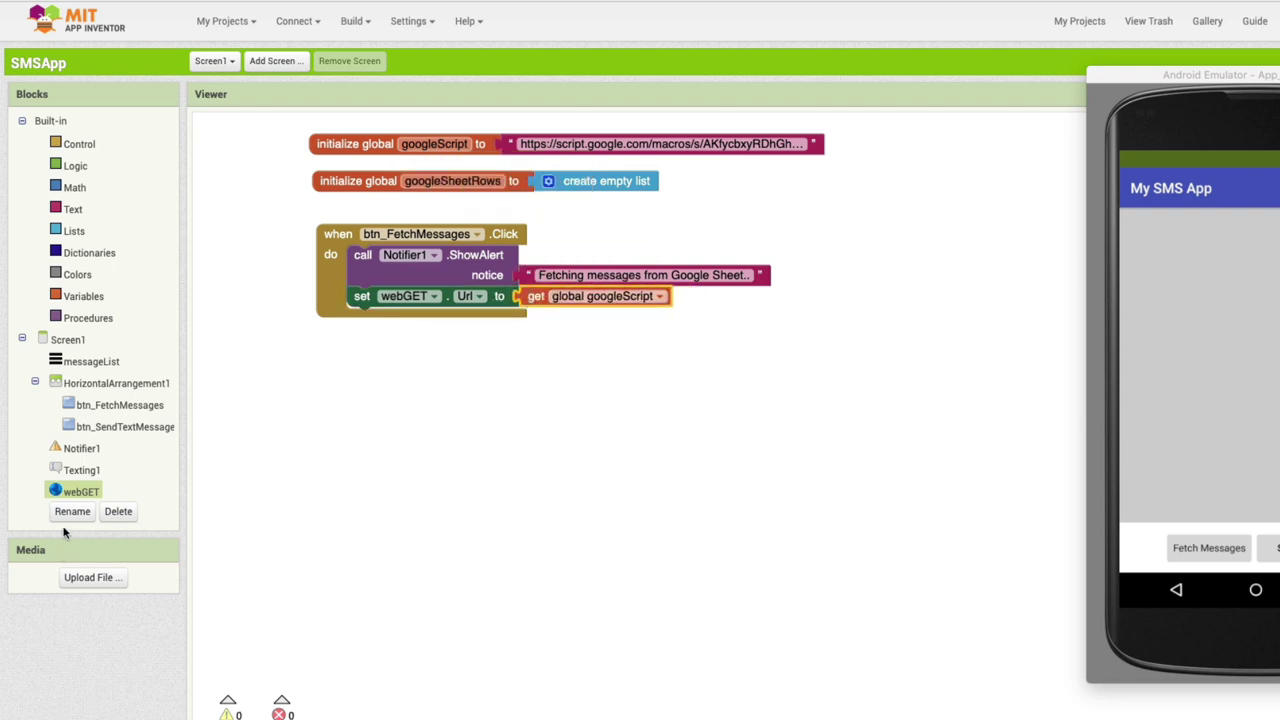
Call webGET.Get right after setting the Url
{"action": "left_click", "coordinate": [80, 492]}
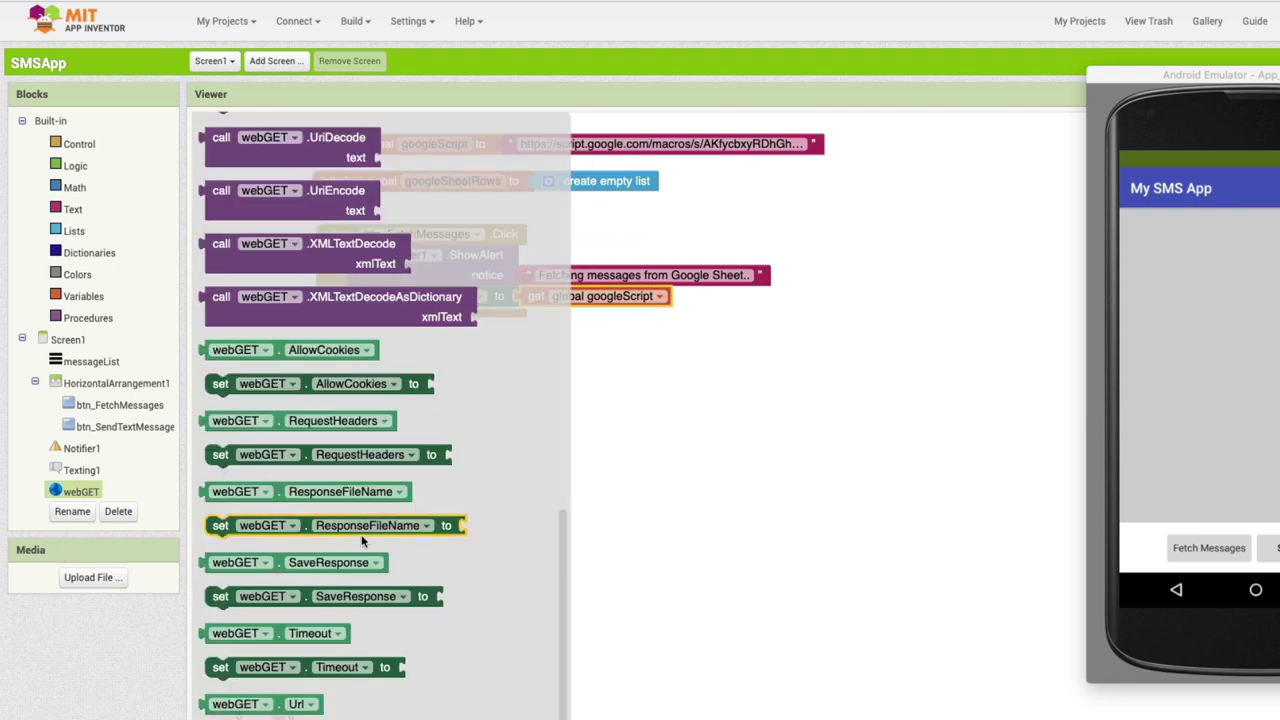
{"action": "scroll", "coordinate": [445, 407], "scroll_direction": "up", "scroll_amount": 5}
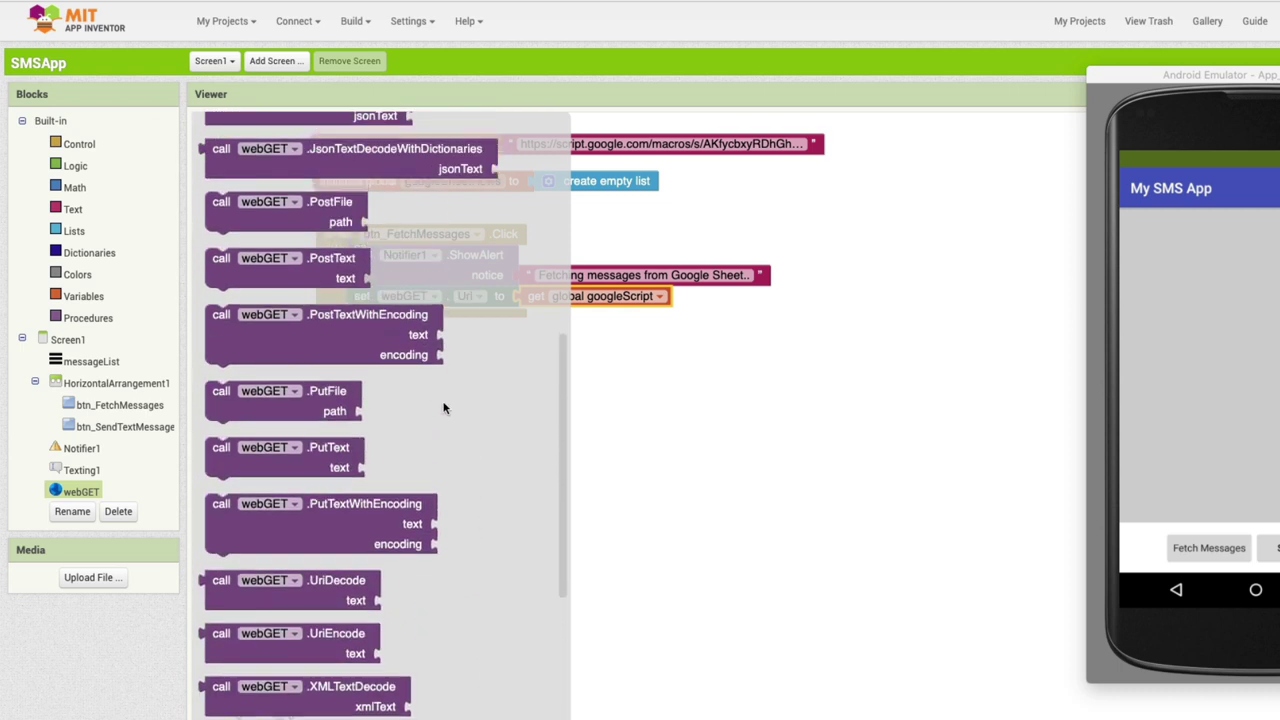
{"action": "scroll", "coordinate": [445, 407], "scroll_direction": "up", "scroll_amount": 2}
{"action": "scroll", "coordinate": [445, 407], "scroll_direction": "up", "scroll_amount": 3}
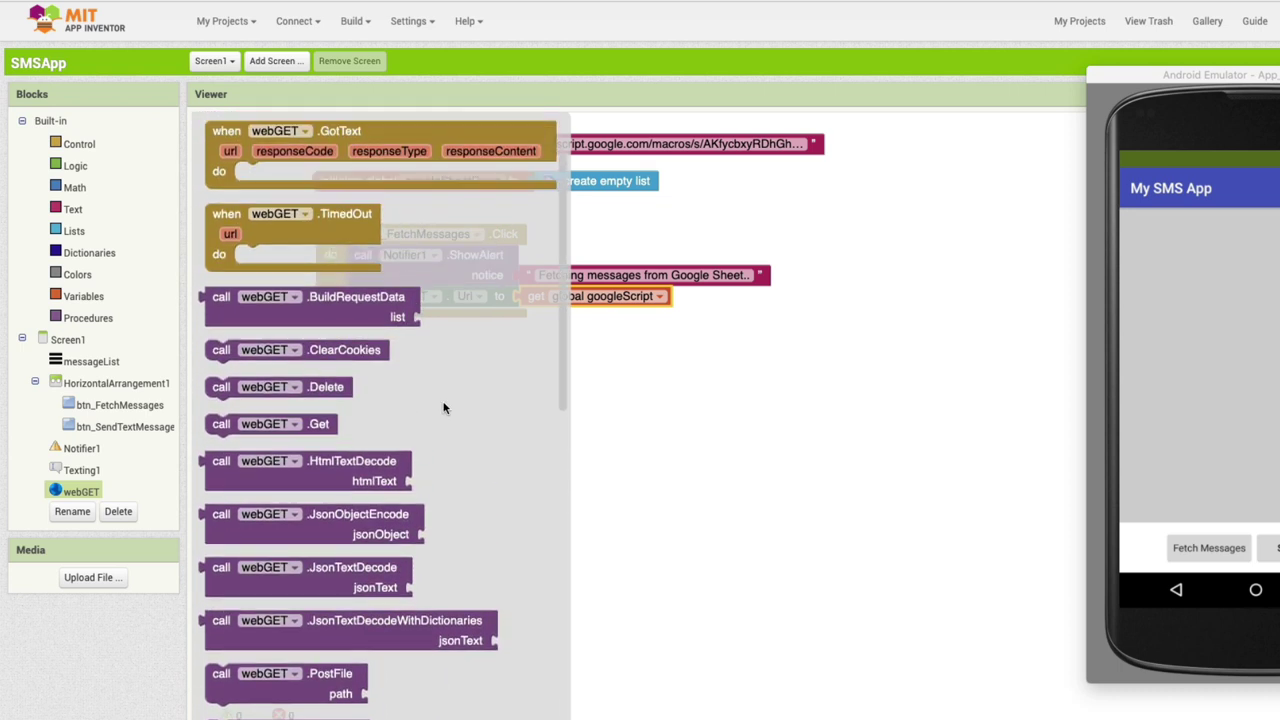
{"action": "left_click", "coordinate": [323, 424]}
{"action": "left_click_drag", "start_coordinate": [323, 424], "coordinate": [462, 317]}
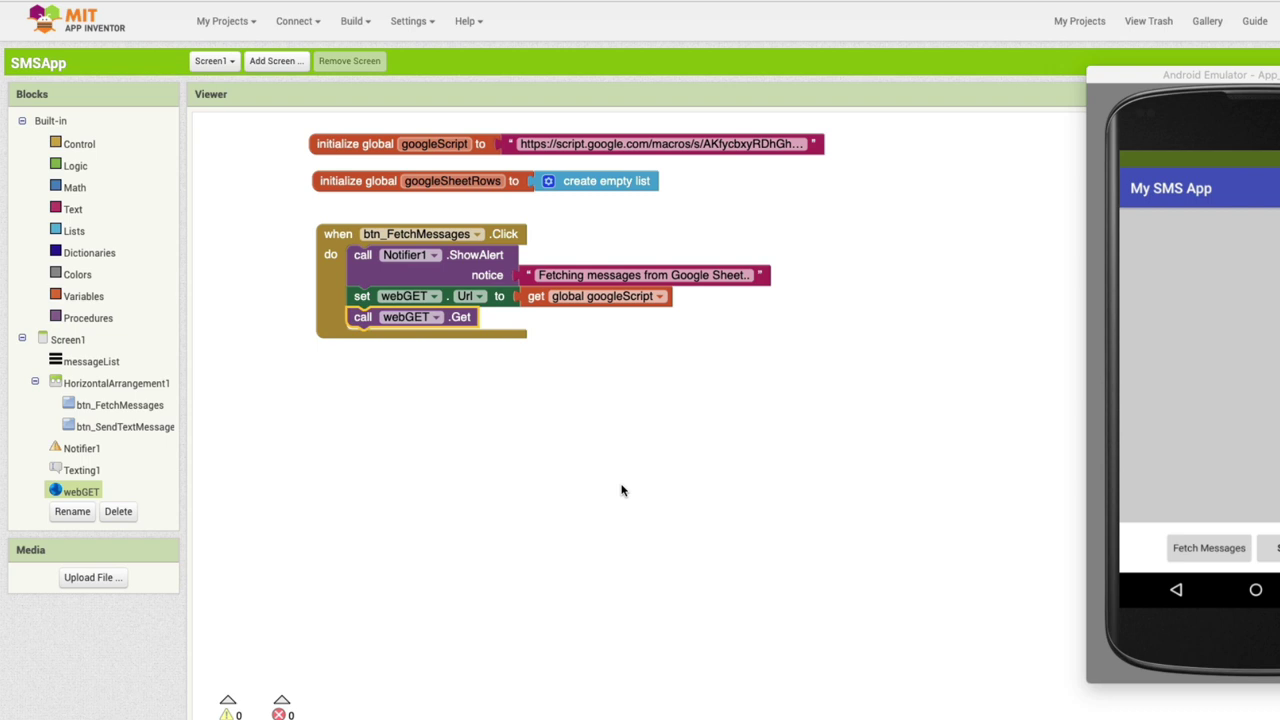
Place an empty when webGET.GotText handler on the workspace
{"action": "left_click", "coordinate": [85, 495]}
{"action": "scroll", "coordinate": [444, 326], "scroll_direction": "up", "scroll_amount": 2}
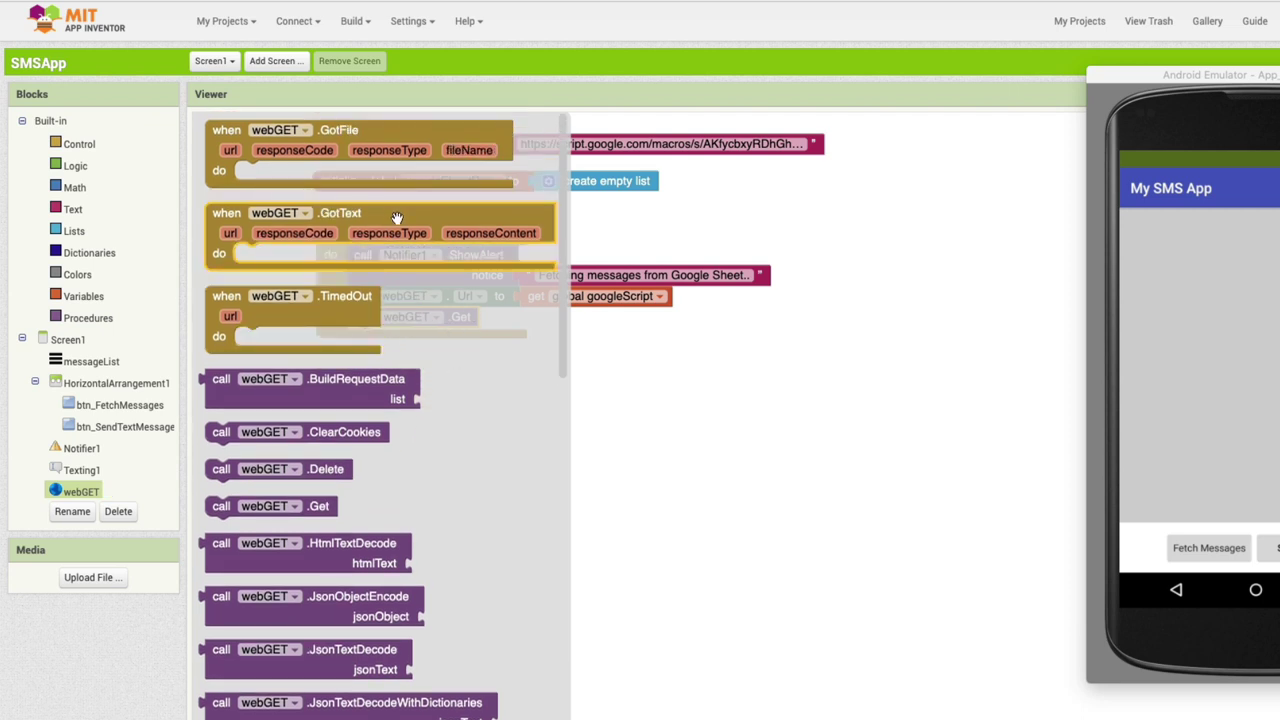
{"action": "mouse_move", "coordinate": [395, 219]}
{"action": "left_click_drag", "start_coordinate": [395, 220], "coordinate": [505, 390]}
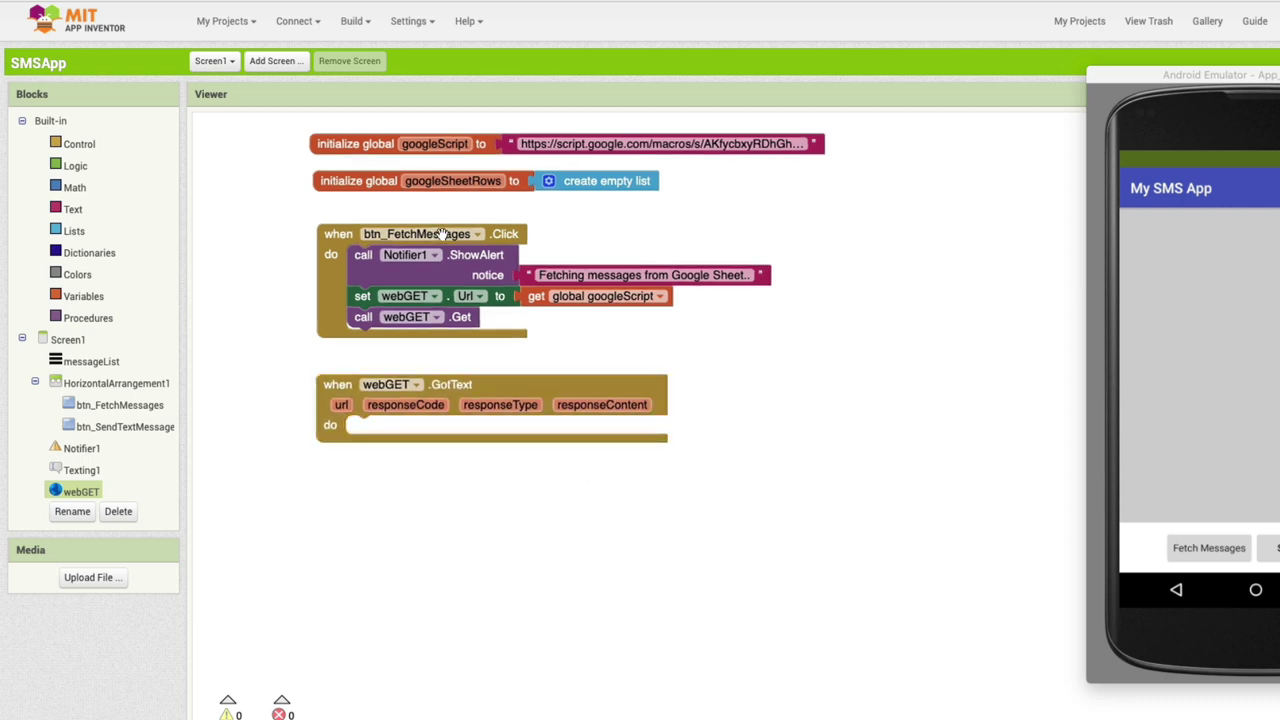
Copy the Fetch Messages ShowAlert call into the webGET.GotText handler
{"action": "left_click", "coordinate": [465, 261]}
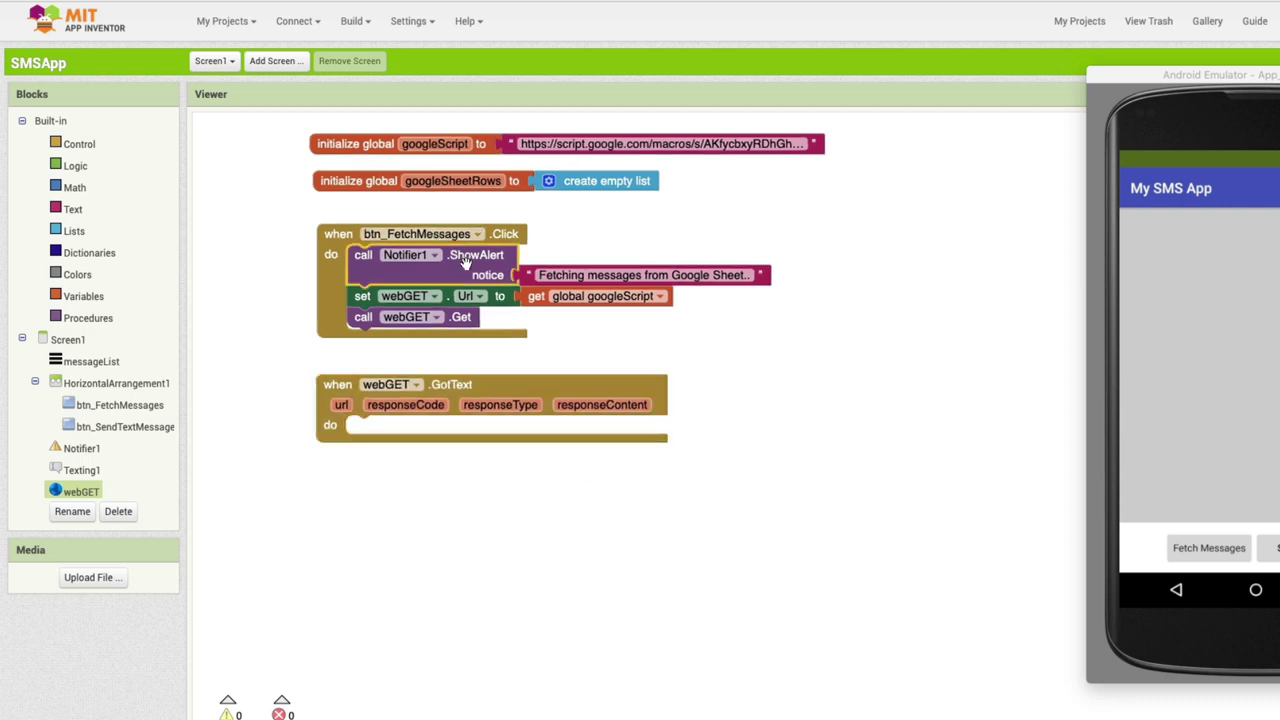
{"action": "key", "text": "ctrl+c"}
{"action": "key", "text": "ctrl+v"}
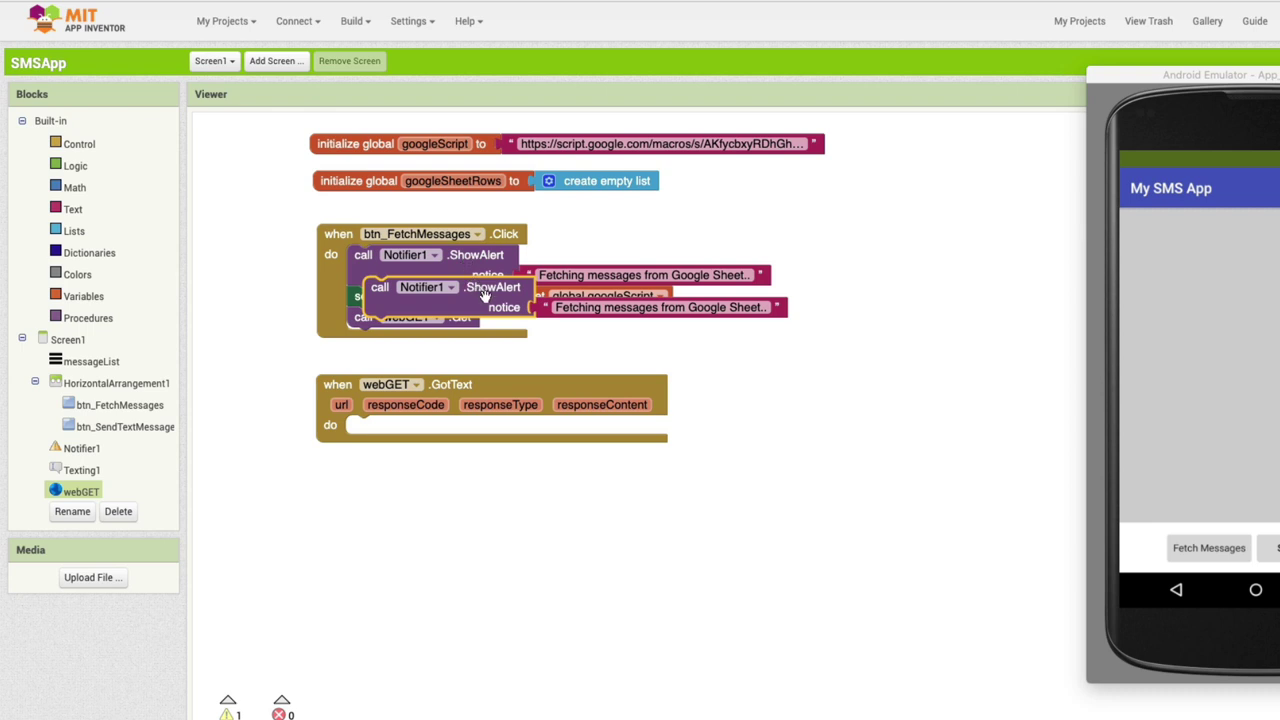
{"action": "left_click_drag", "start_coordinate": [484, 295], "coordinate": [480, 441]}
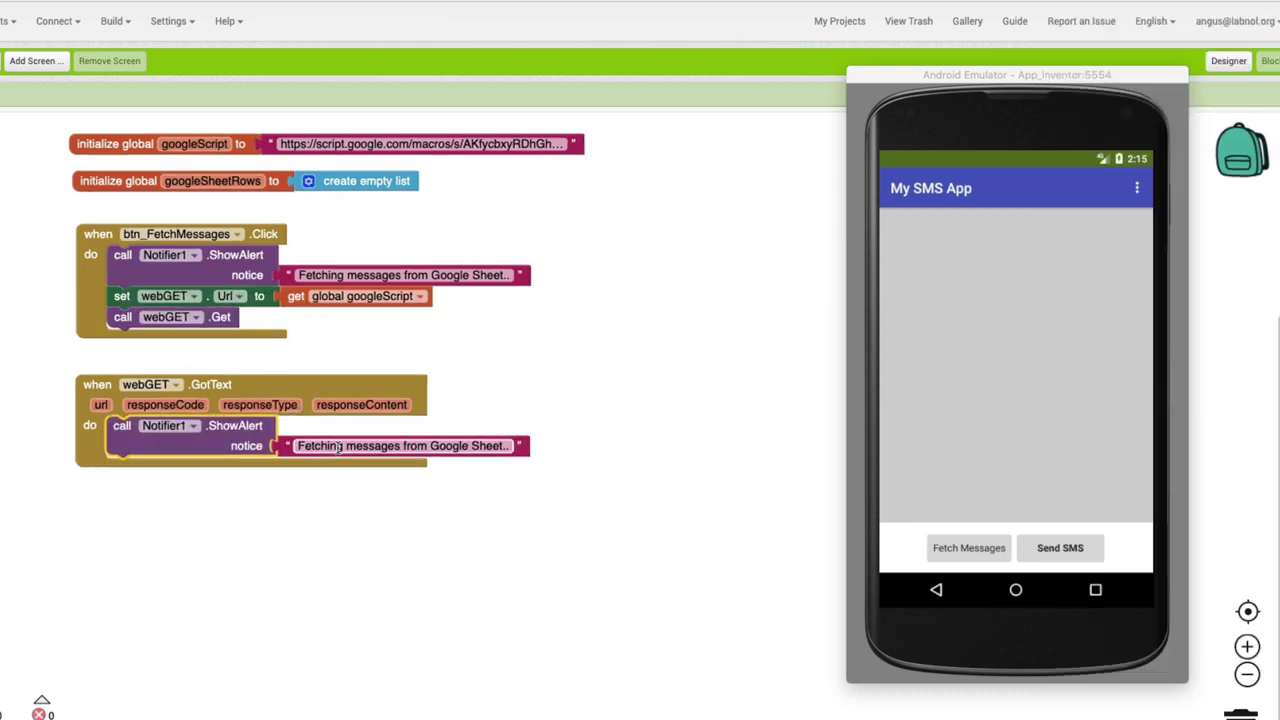
Change the copied alert to 'Fetch complete' and retest Fetch Messages in the emulator
{"action": "left_click", "coordinate": [337, 447]}
{"action": "type", "text": "Fetch comp"}
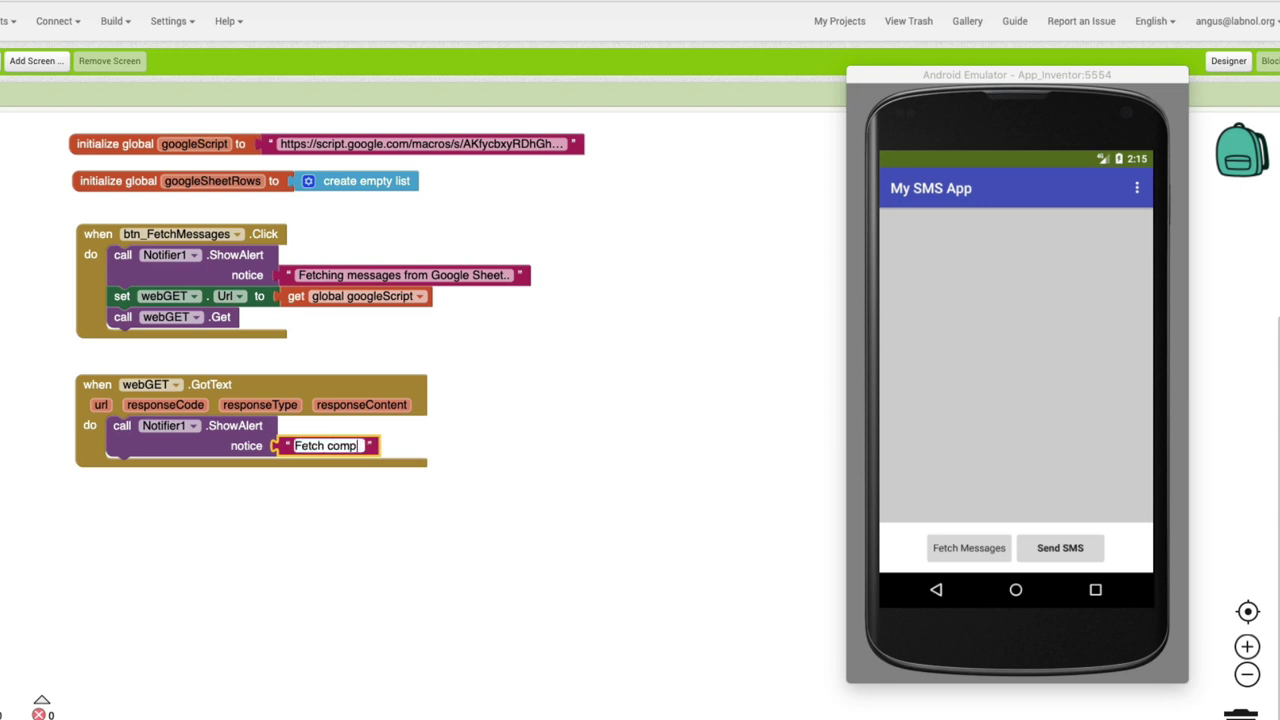
{"action": "type", "text": "lete"}
{"action": "key", "text": "Return"}
{"action": "left_click", "coordinate": [1033, 425]}
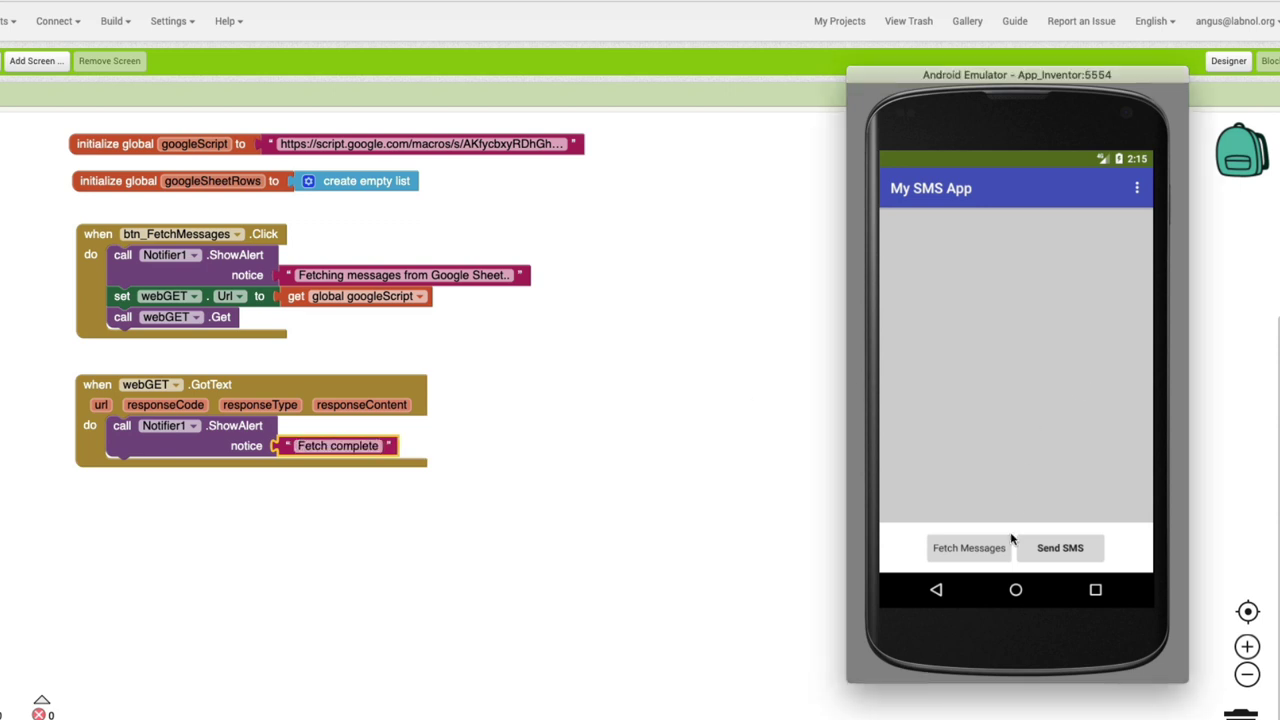
{"action": "left_click", "coordinate": [966, 553]}
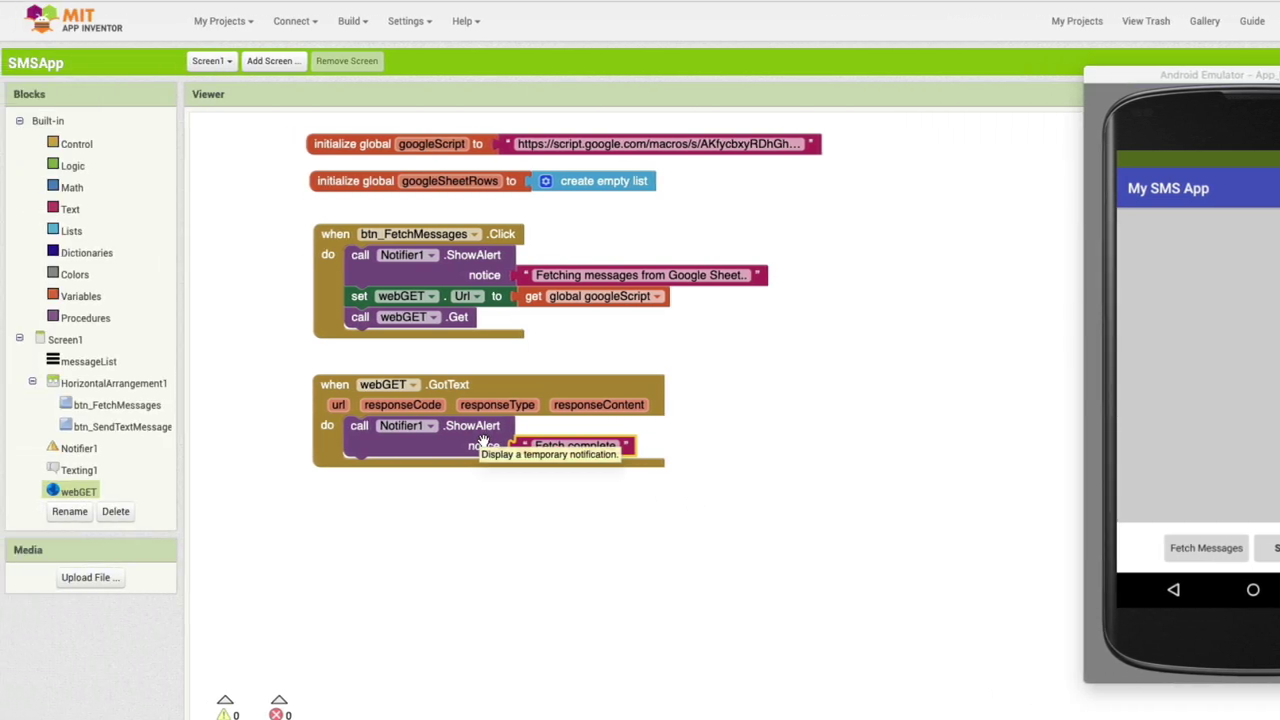
Replace the GotText alert with setting googleSheetRows to webGET.JsonTextDecode of the response
{"action": "left_click", "coordinate": [484, 441]}
{"action": "key", "text": "Delete"}
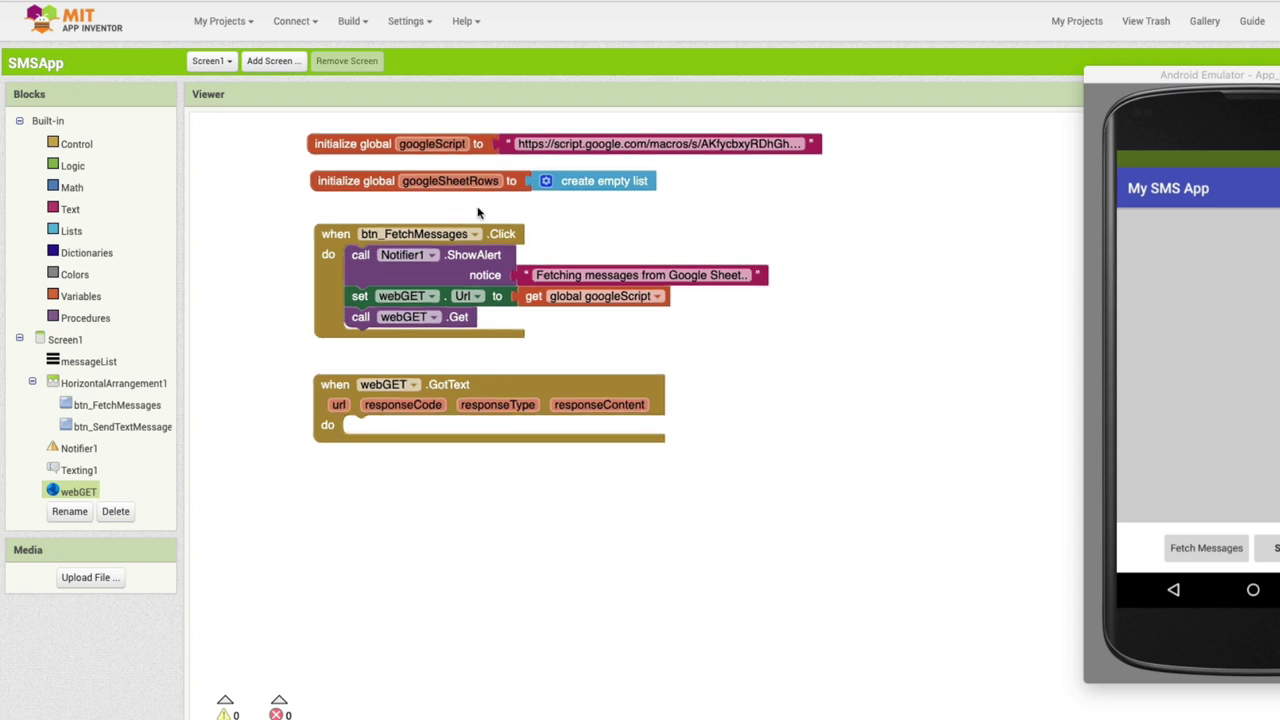
{"action": "left_click_drag", "start_coordinate": [437, 240], "coordinate": [372, 430]}
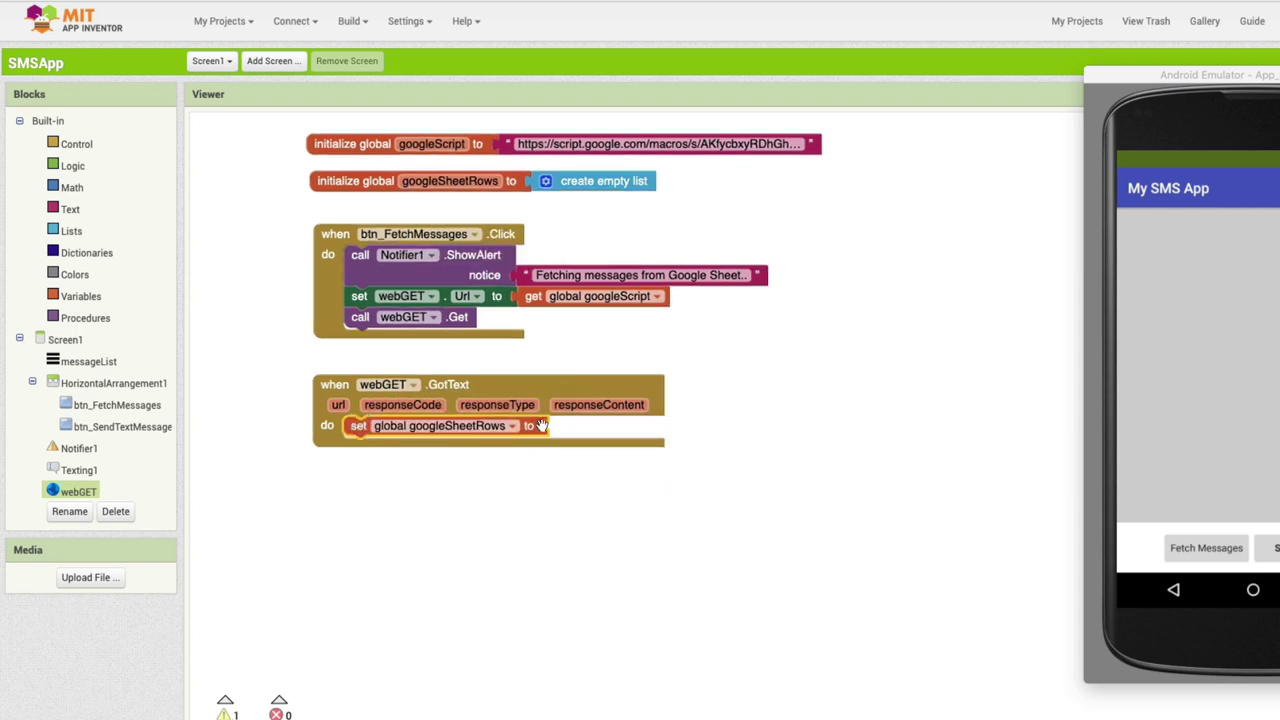
{"action": "left_click", "coordinate": [80, 494]}
{"action": "scroll", "coordinate": [457, 559], "scroll_direction": "down", "scroll_amount": 3}
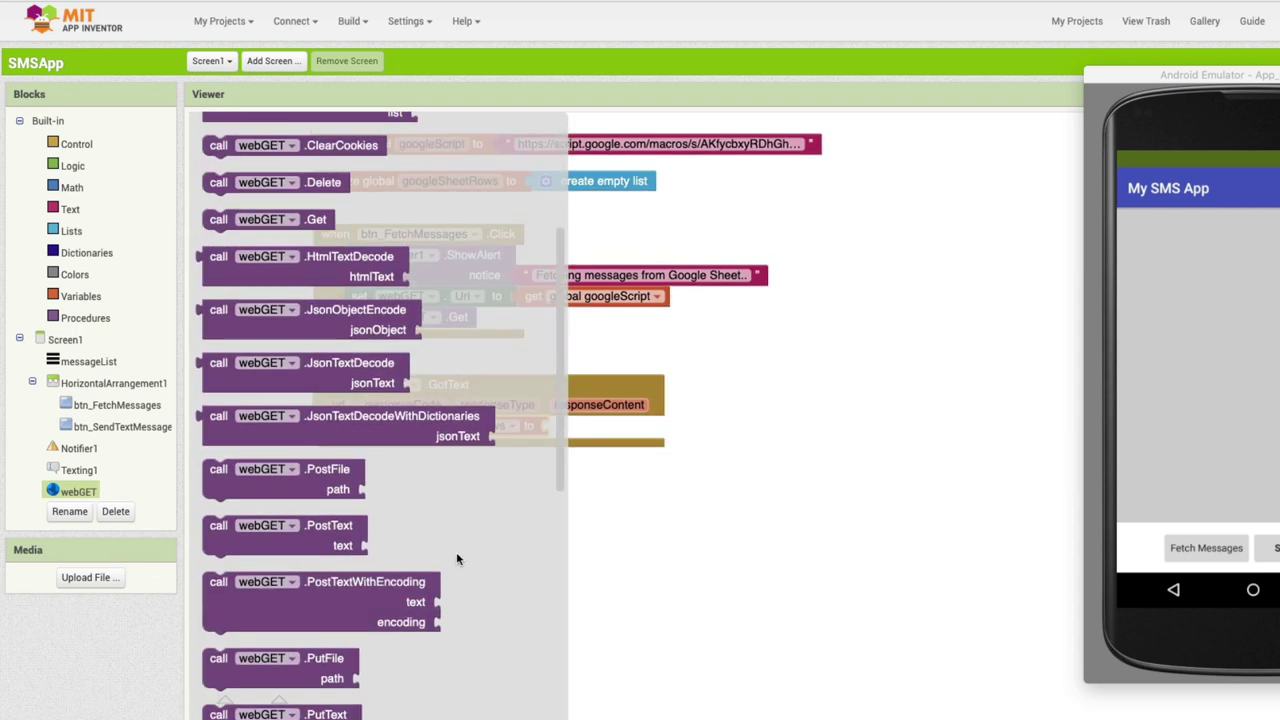
{"action": "left_click_drag", "start_coordinate": [338, 372], "coordinate": [783, 446]}
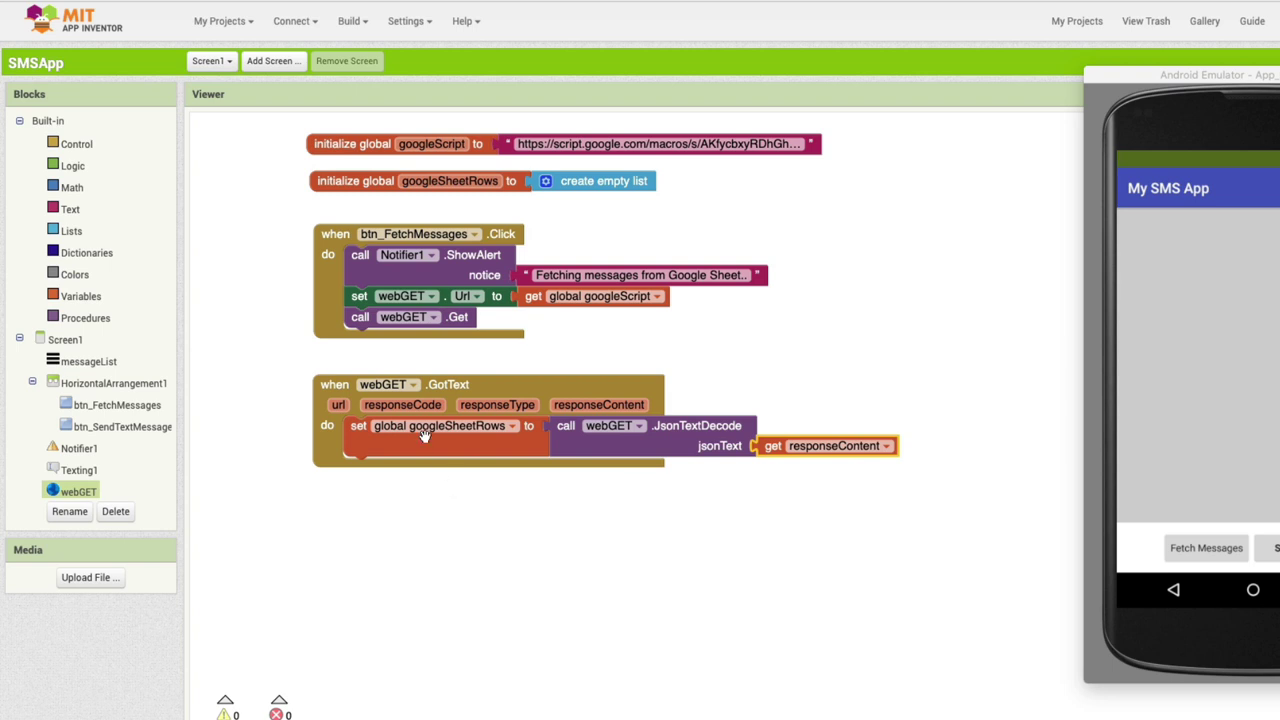
Set messageList.Elements to googleSheetRows and test fetching in the emulator
{"action": "left_click", "coordinate": [96, 363]}
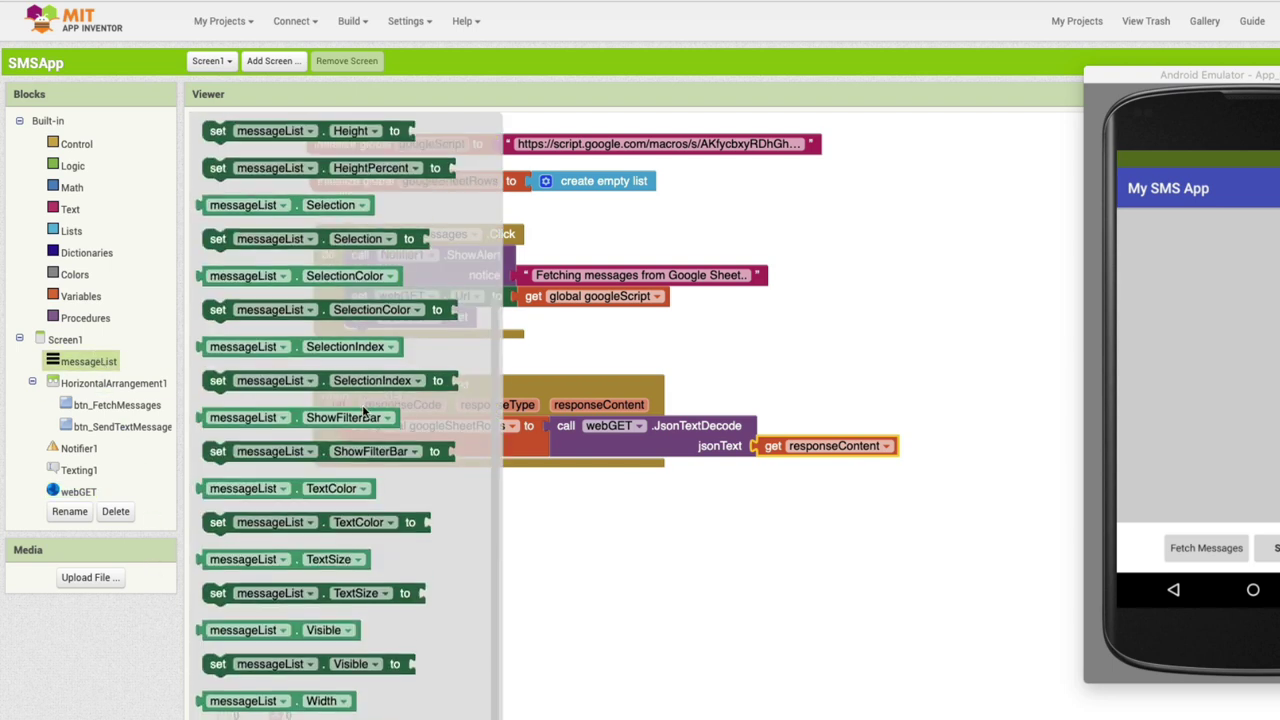
{"action": "scroll", "coordinate": [364, 410], "scroll_direction": "down", "scroll_amount": 2}
{"action": "scroll", "coordinate": [364, 410], "scroll_direction": "up", "scroll_amount": 5}
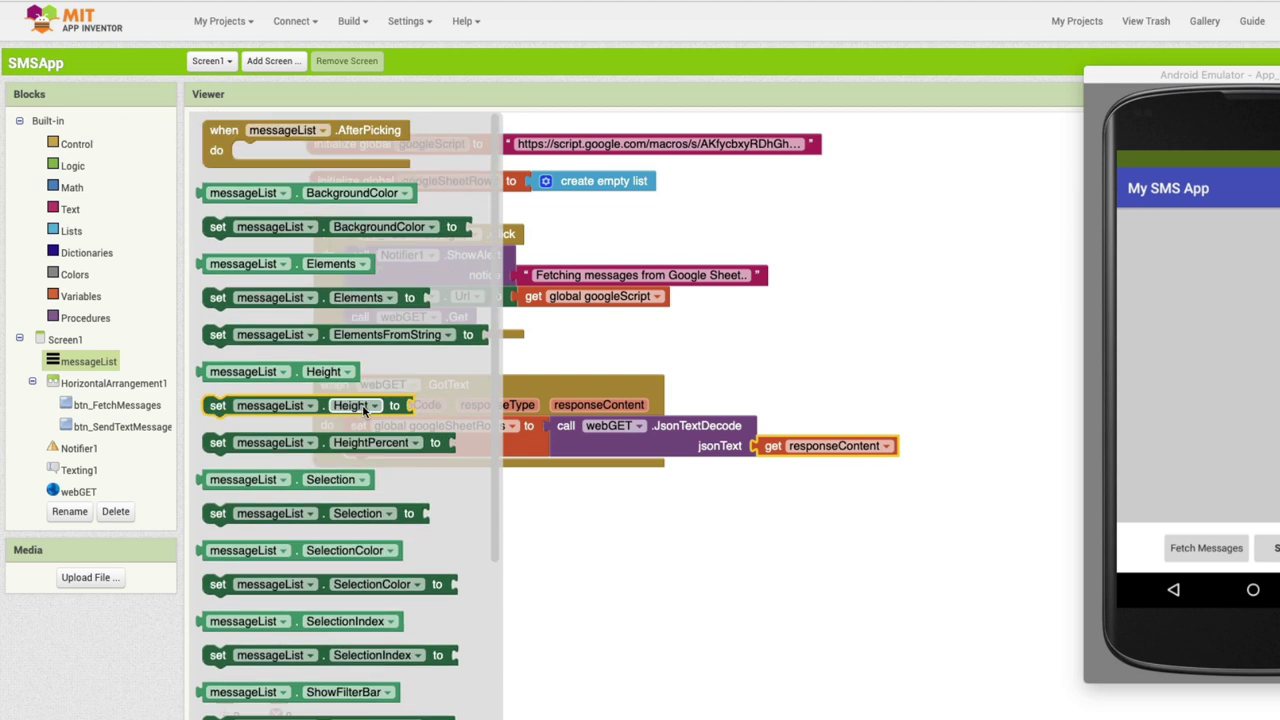
{"action": "left_click_drag", "start_coordinate": [218, 298], "coordinate": [362, 468]}
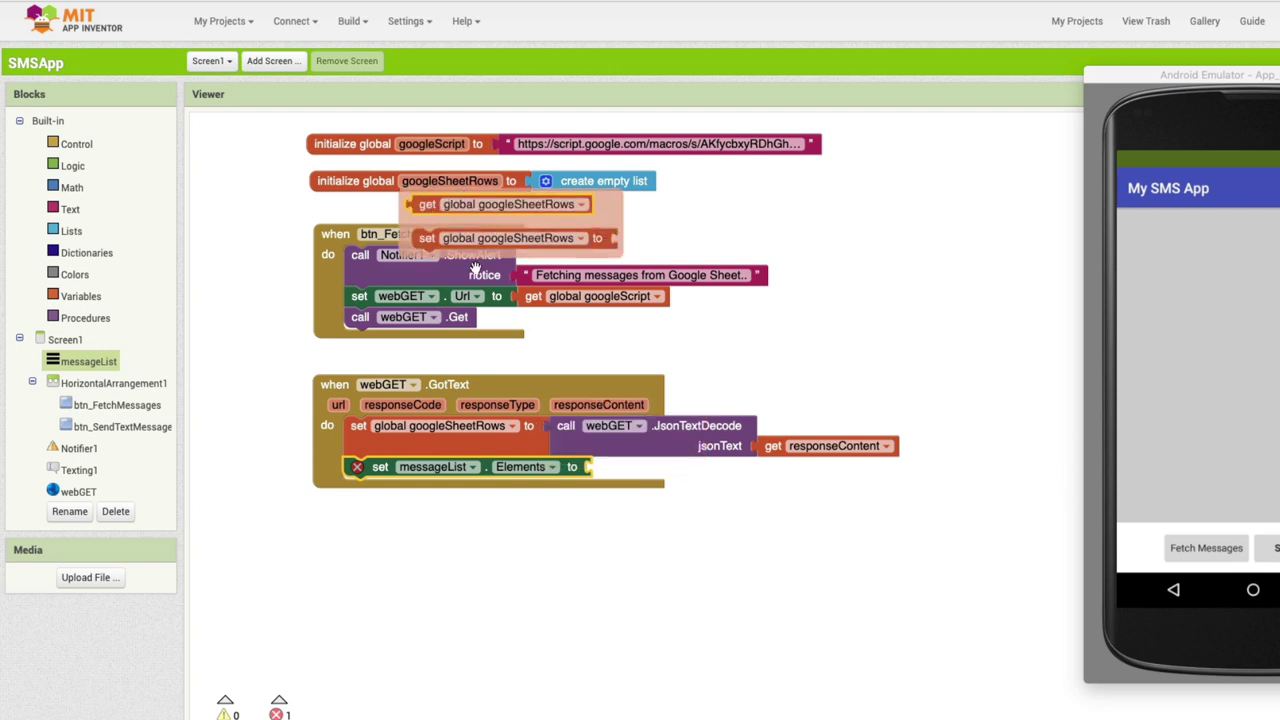
{"action": "left_click_drag", "start_coordinate": [437, 205], "coordinate": [598, 470]}
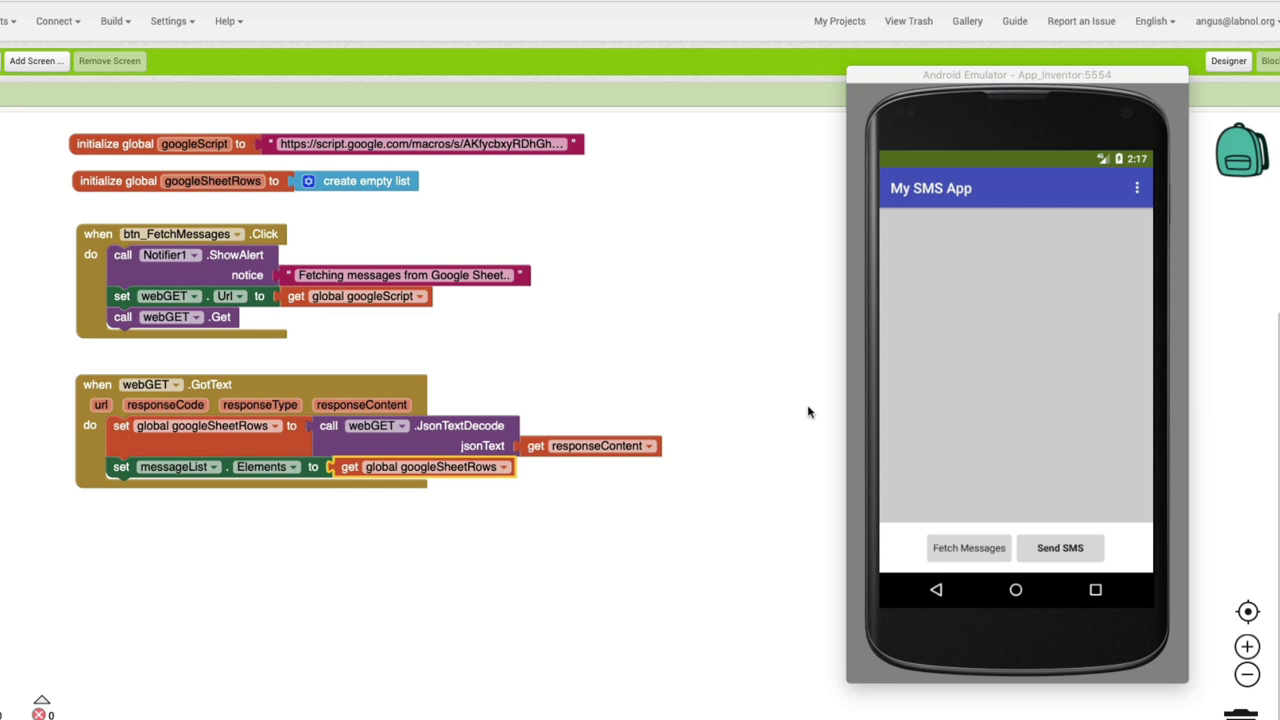
{"action": "left_click", "coordinate": [985, 557]}
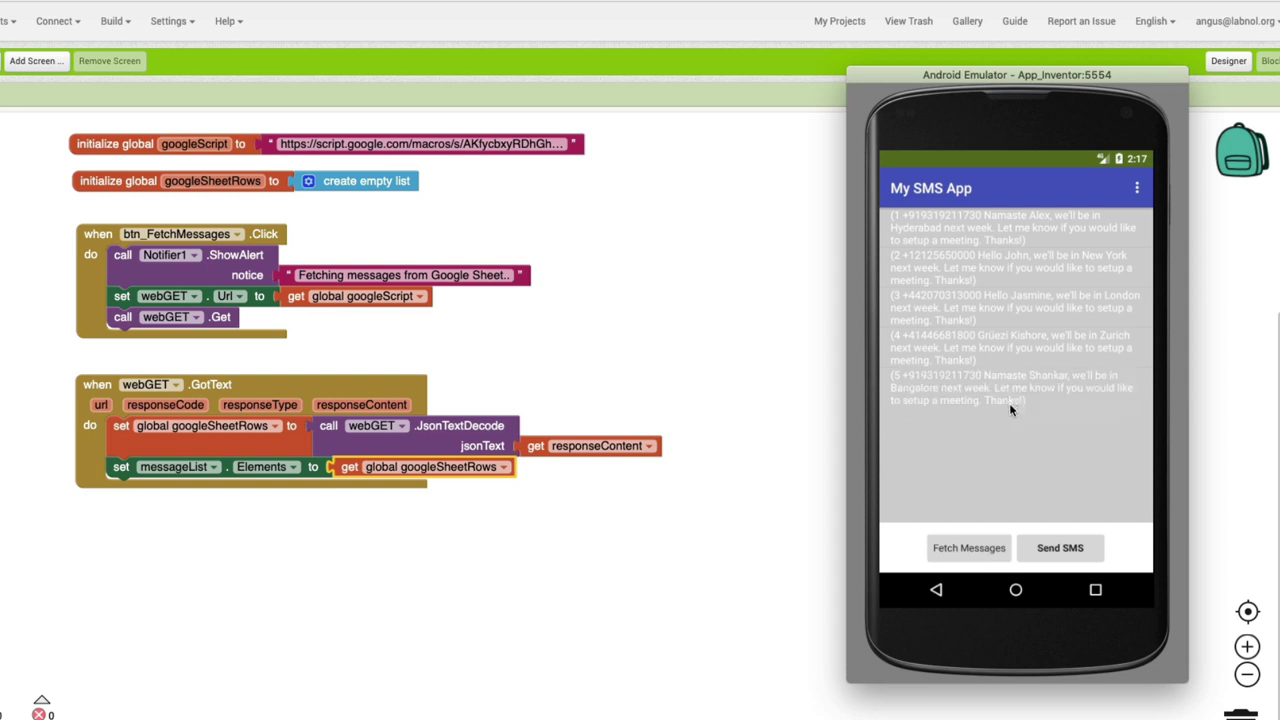
Set messageList's TextColor to Black in the Designer and refetch in the emulator
{"action": "left_click", "coordinate": [1230, 62]}
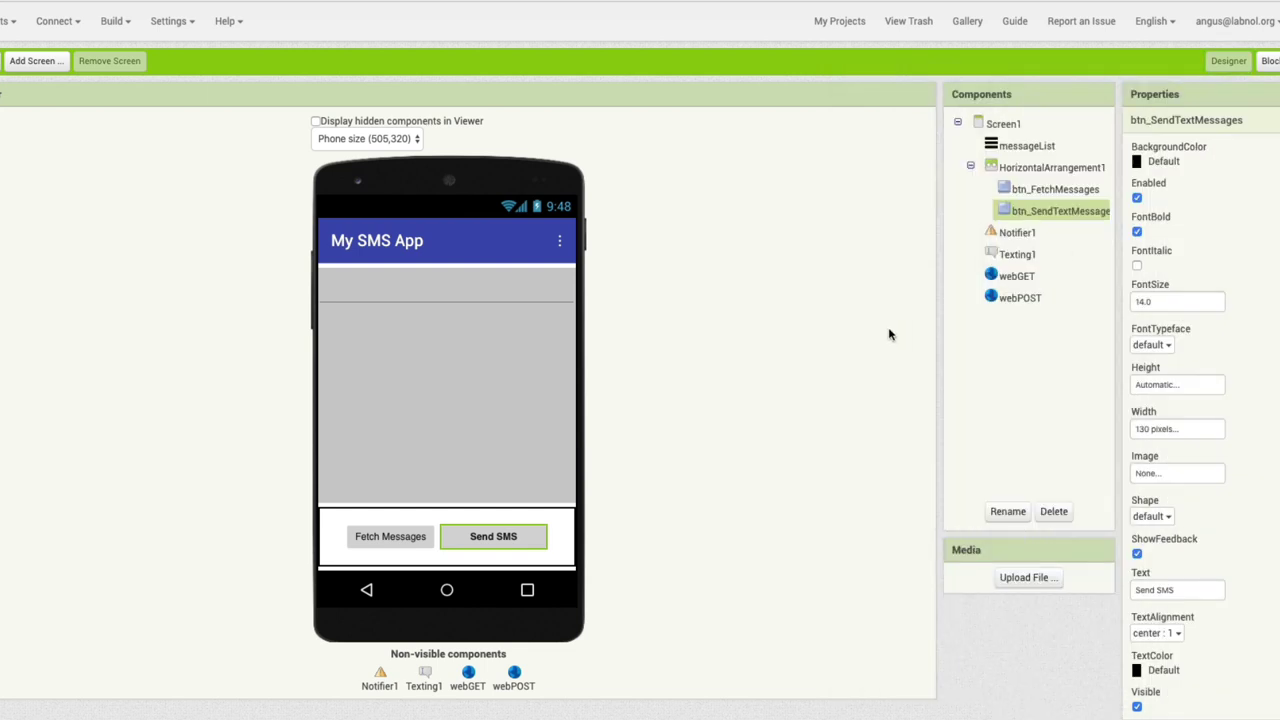
{"action": "left_click", "coordinate": [1028, 148]}
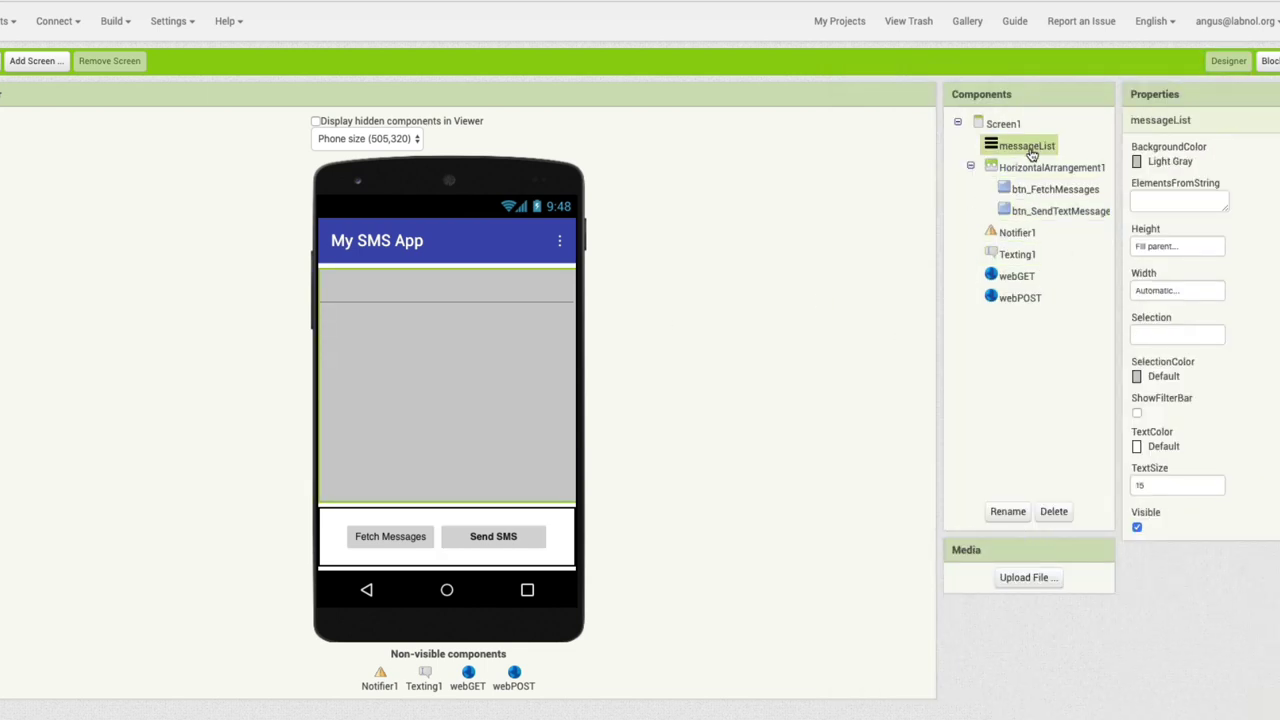
{"action": "left_click", "coordinate": [1161, 450]}
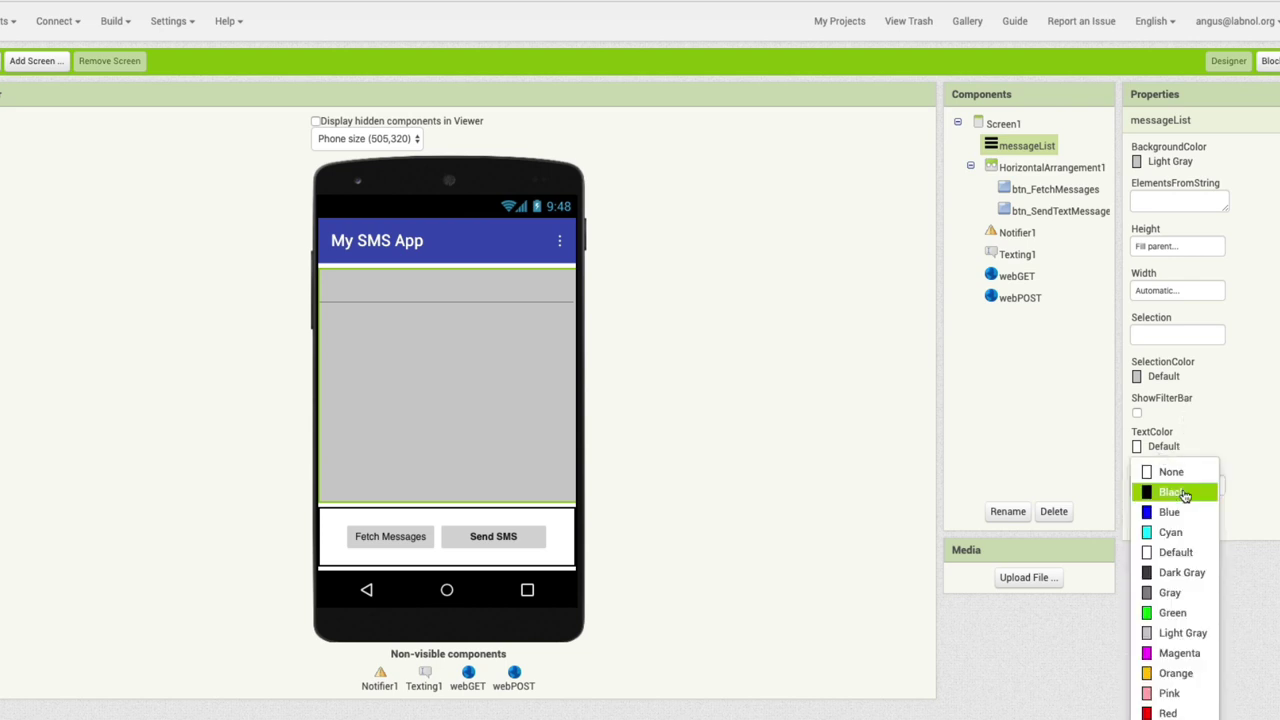
{"action": "left_click", "coordinate": [1183, 492]}
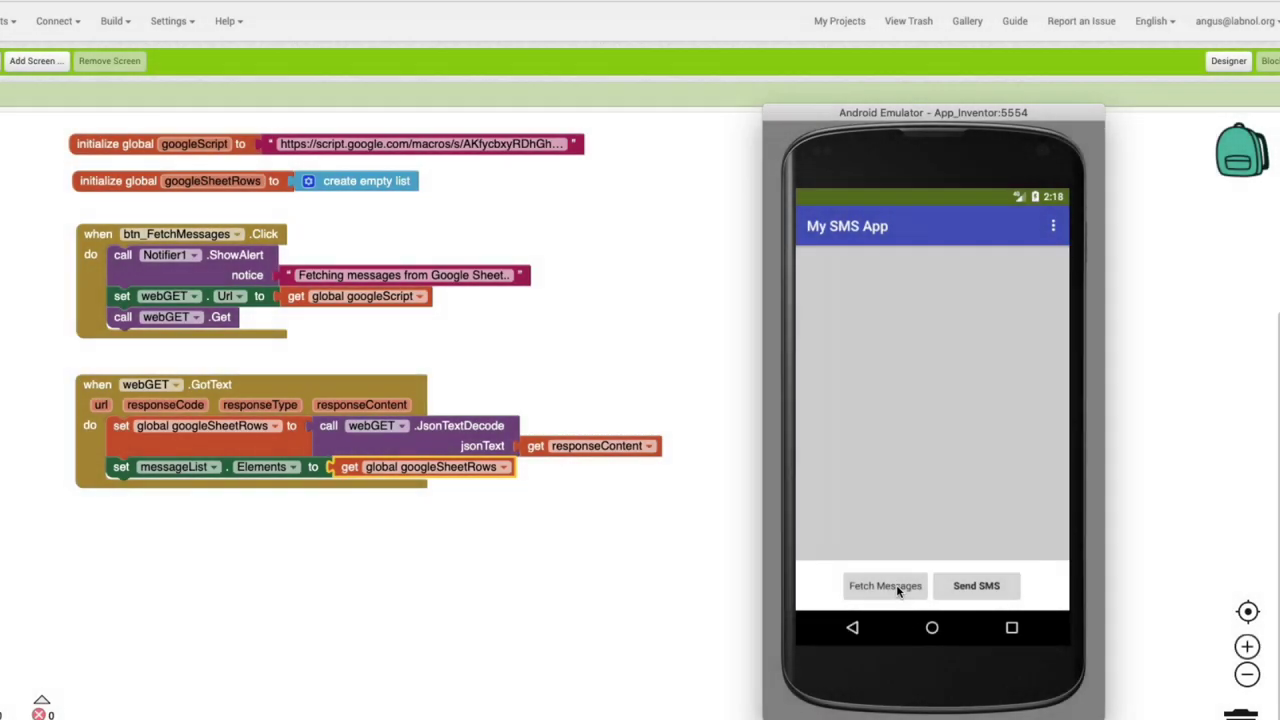
{"action": "left_click", "coordinate": [897, 588]}
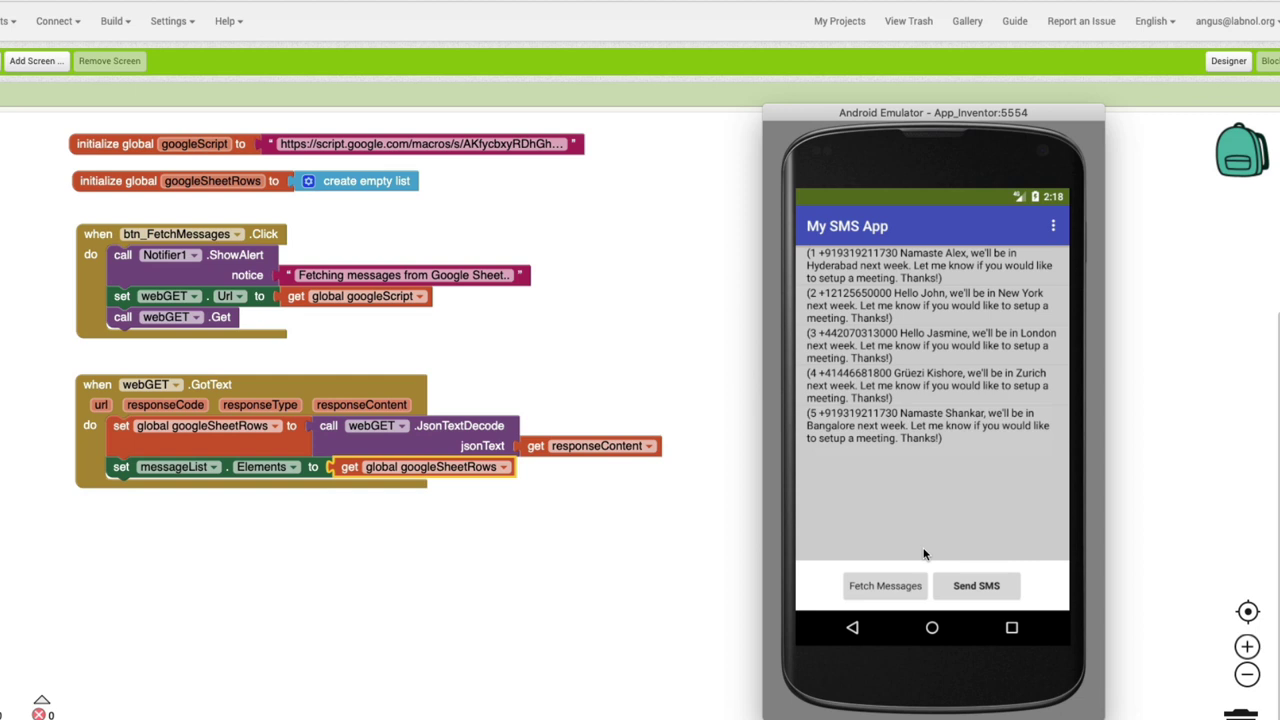
Add a new procedure block and name it sendTextMessage
{"action": "scroll", "coordinate": [651, 455], "scroll_direction": "down", "scroll_amount": 1}
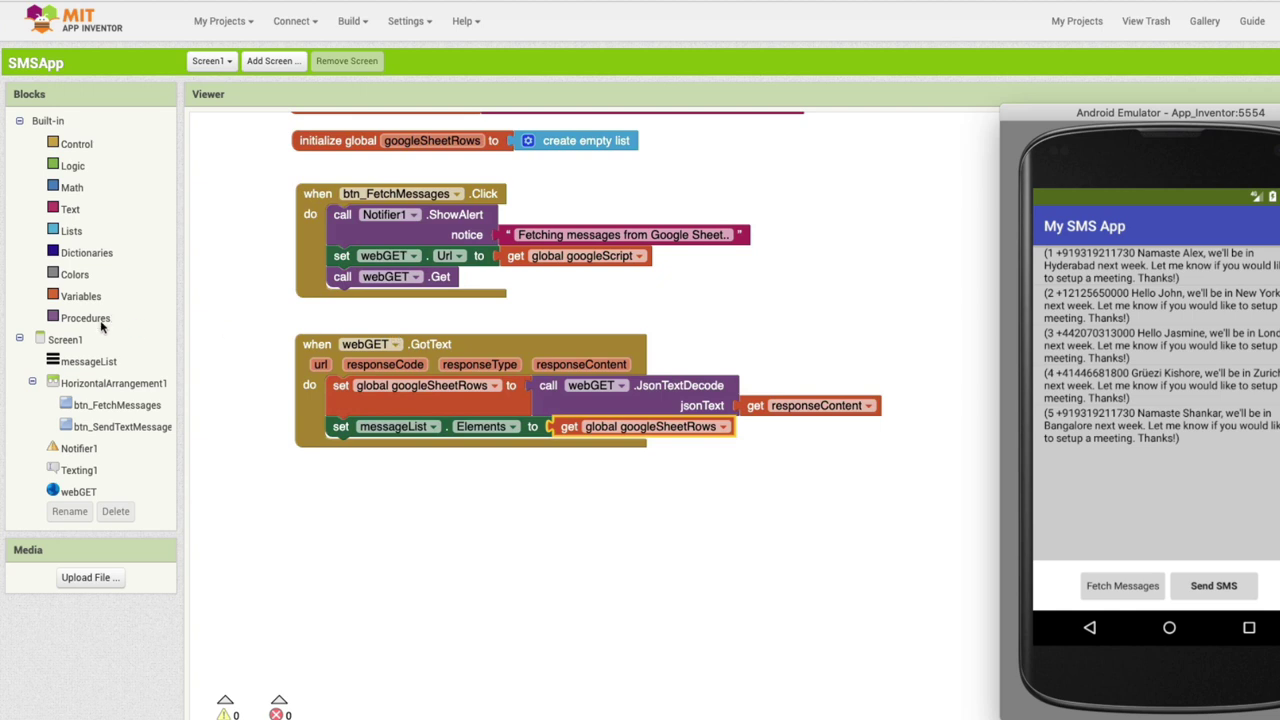
{"action": "left_click", "coordinate": [103, 320]}
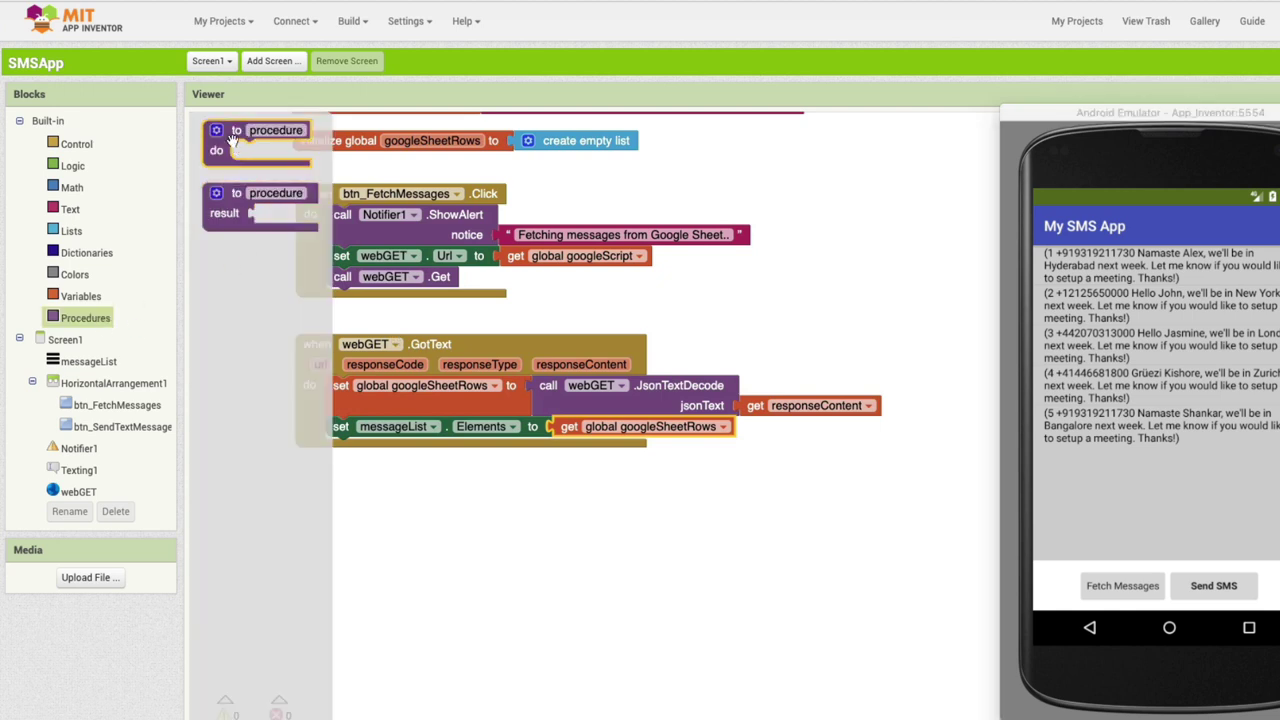
{"action": "left_click_drag", "start_coordinate": [231, 143], "coordinate": [329, 497]}
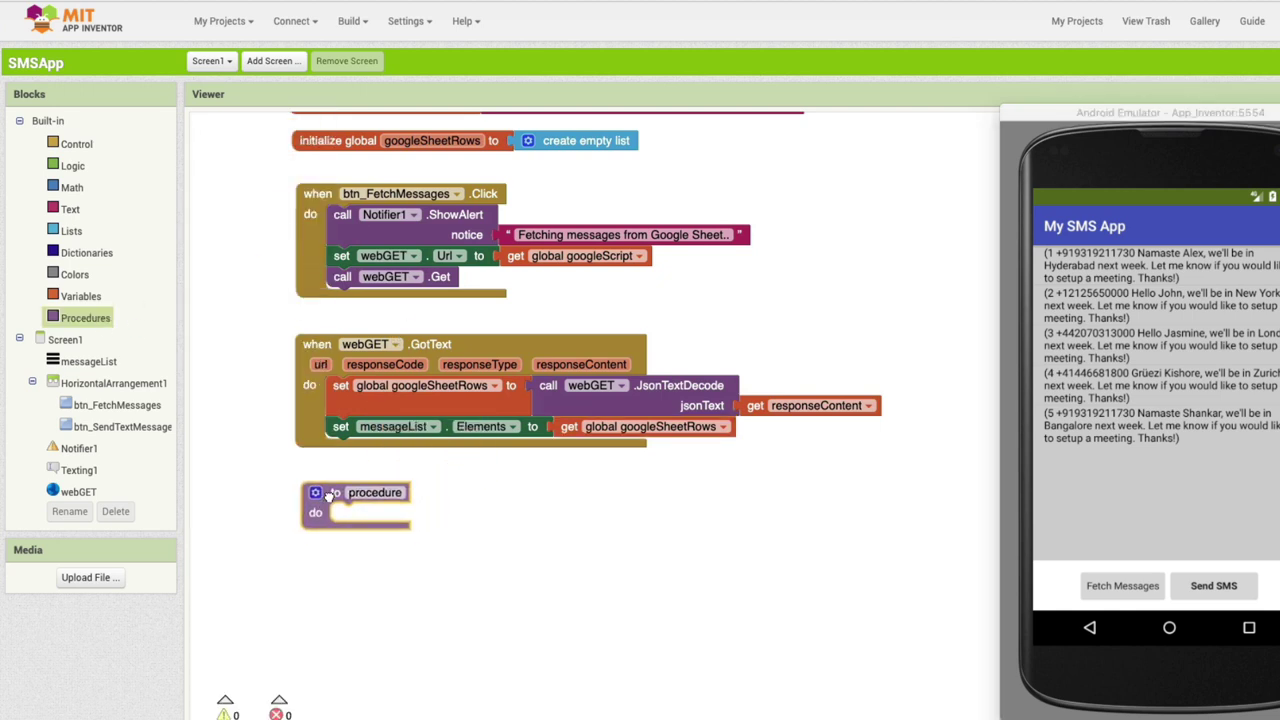
{"action": "left_click", "coordinate": [351, 494]}
{"action": "left_click", "coordinate": [386, 496]}
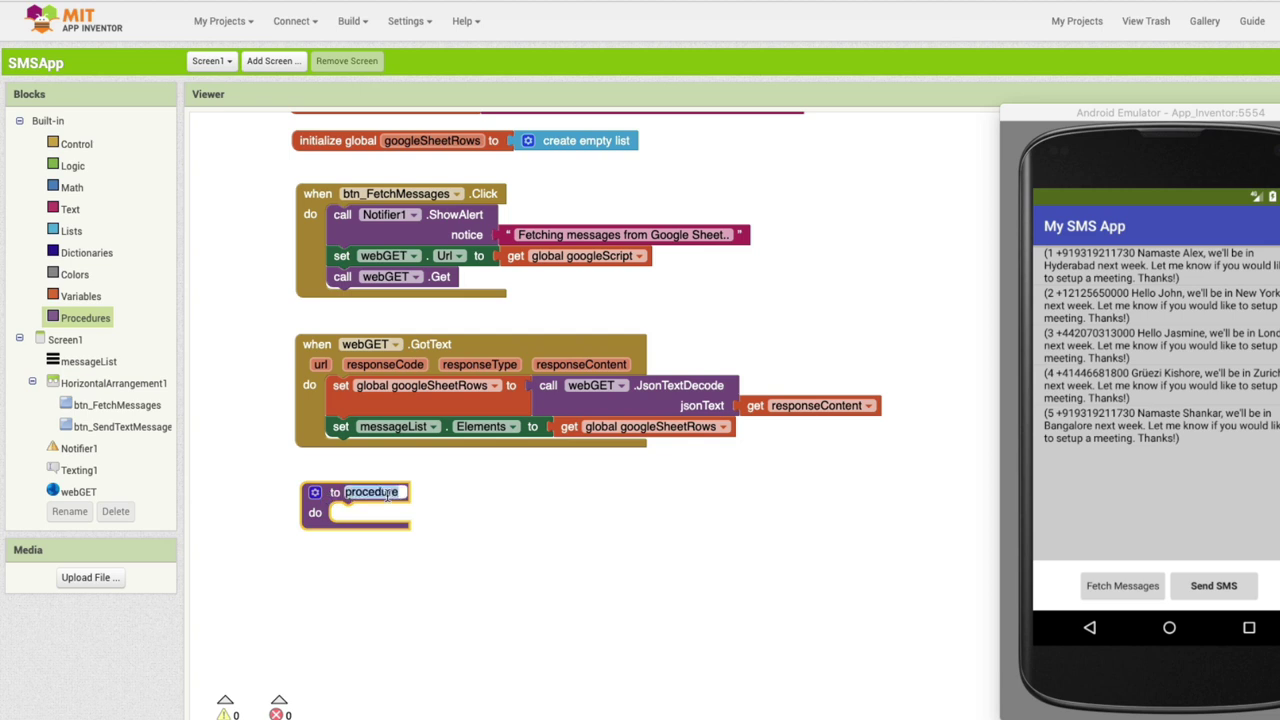
{"action": "type", "text": "send"}
{"action": "type", "text": "Text"}
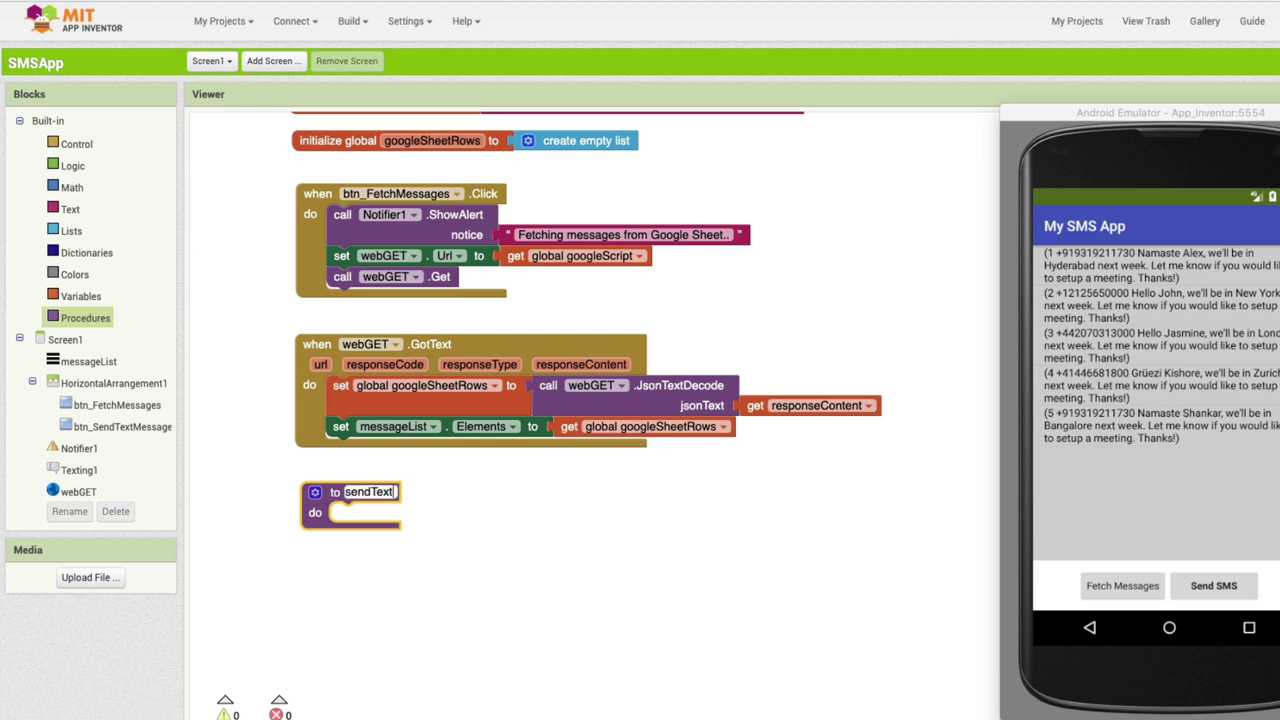
{"action": "type", "text": "Message"}
{"action": "key", "text": "Return"}
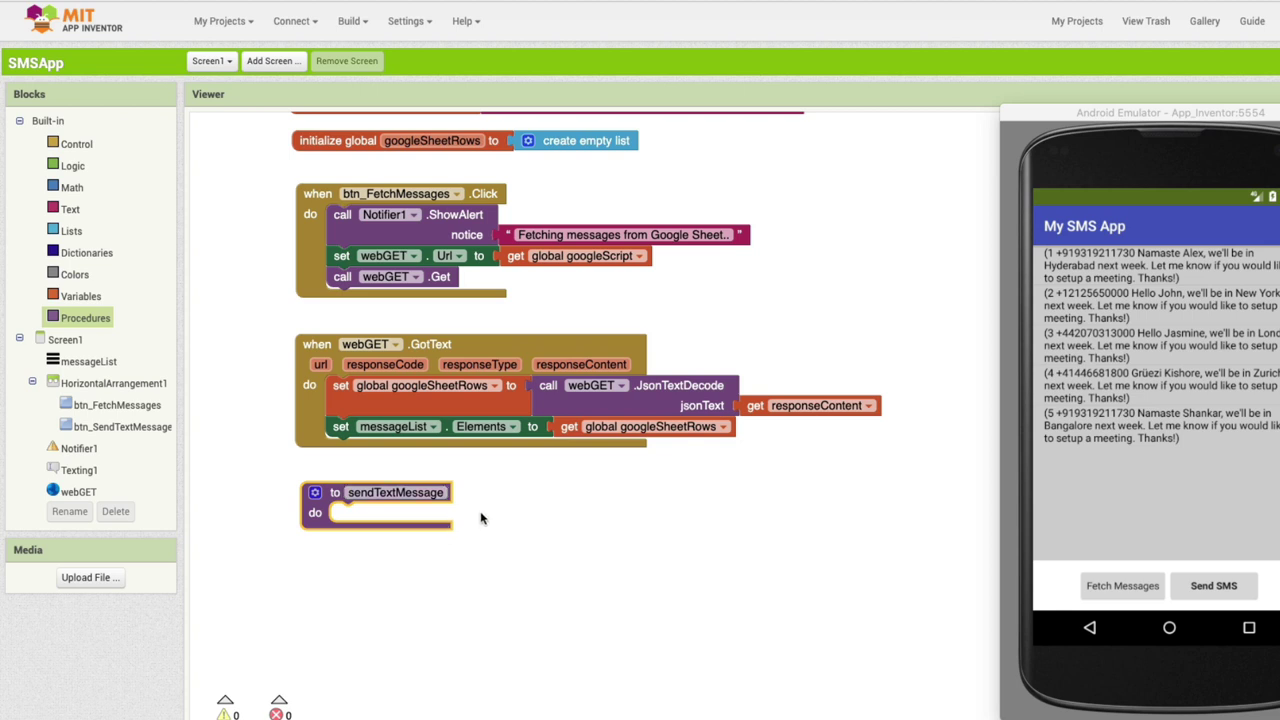
Give sendTextMessage two inputs named phoneNumber and textMessage
{"action": "left_click", "coordinate": [315, 492]}
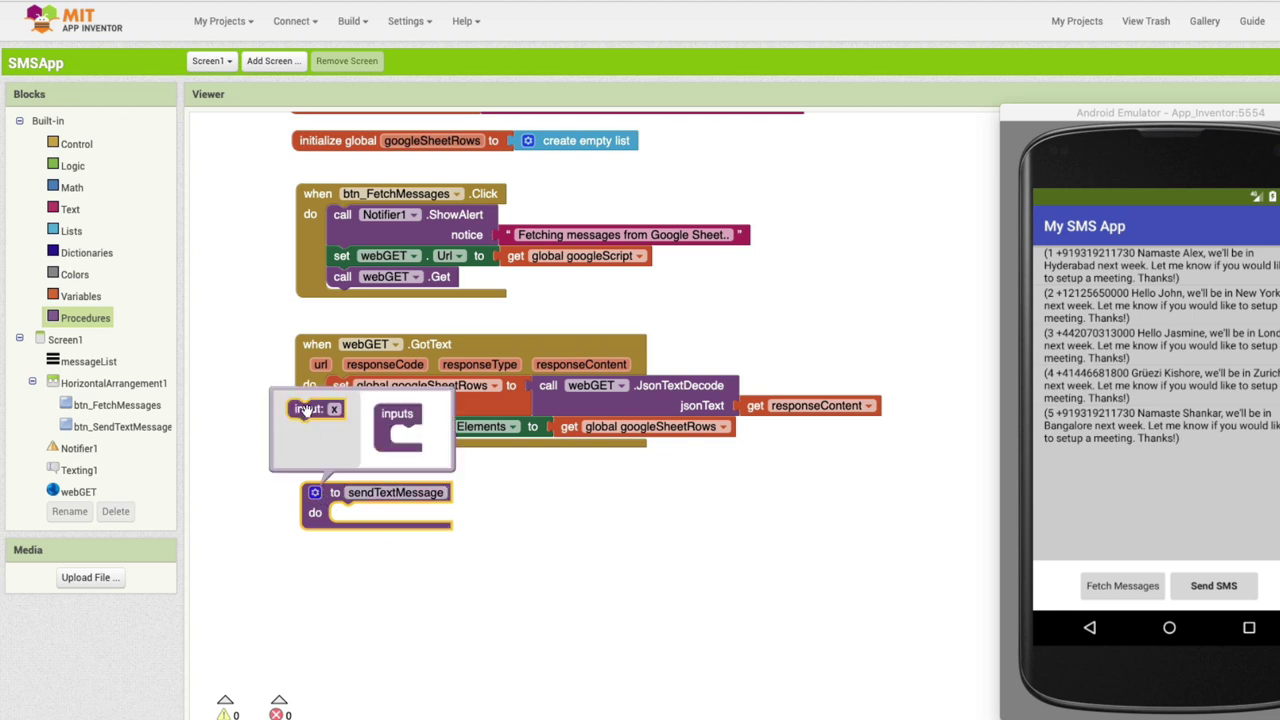
{"action": "left_click_drag", "start_coordinate": [308, 410], "coordinate": [410, 441]}
{"action": "left_click_drag", "start_coordinate": [305, 409], "coordinate": [412, 462]}
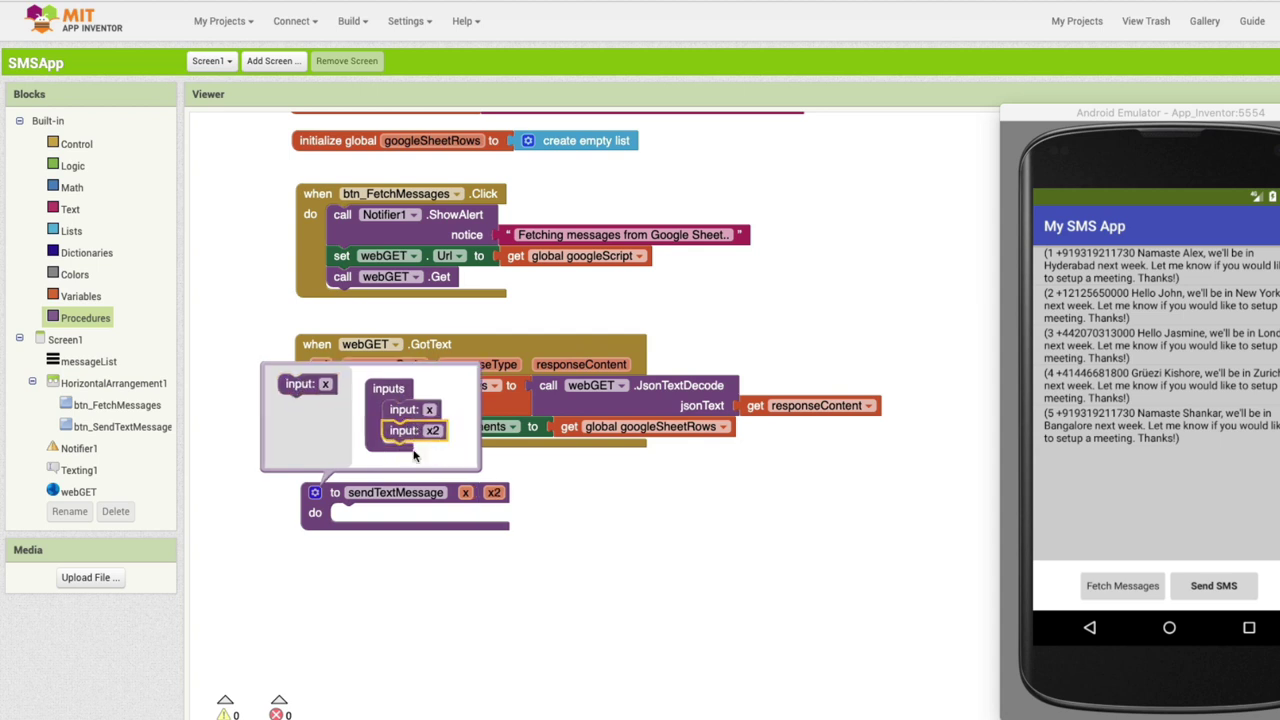
{"action": "left_click", "coordinate": [466, 492]}
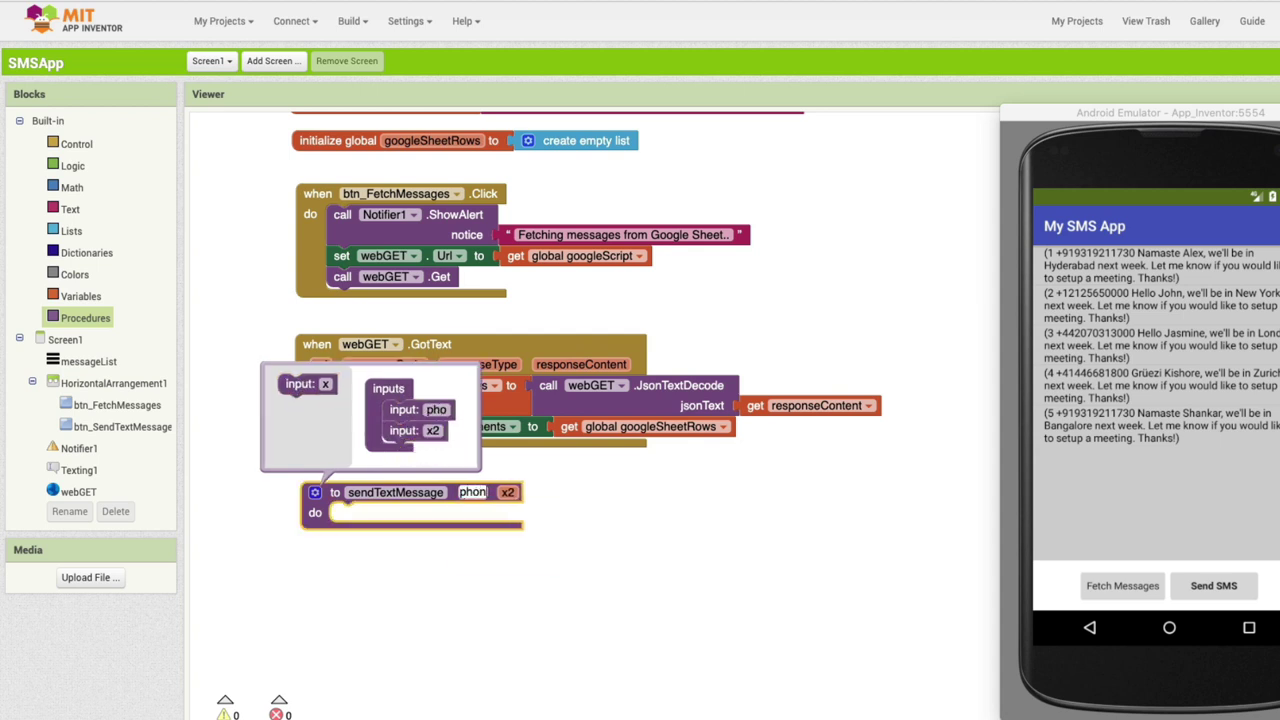
{"action": "type", "text": "phoneNumber"}
{"action": "key", "text": "Return"}
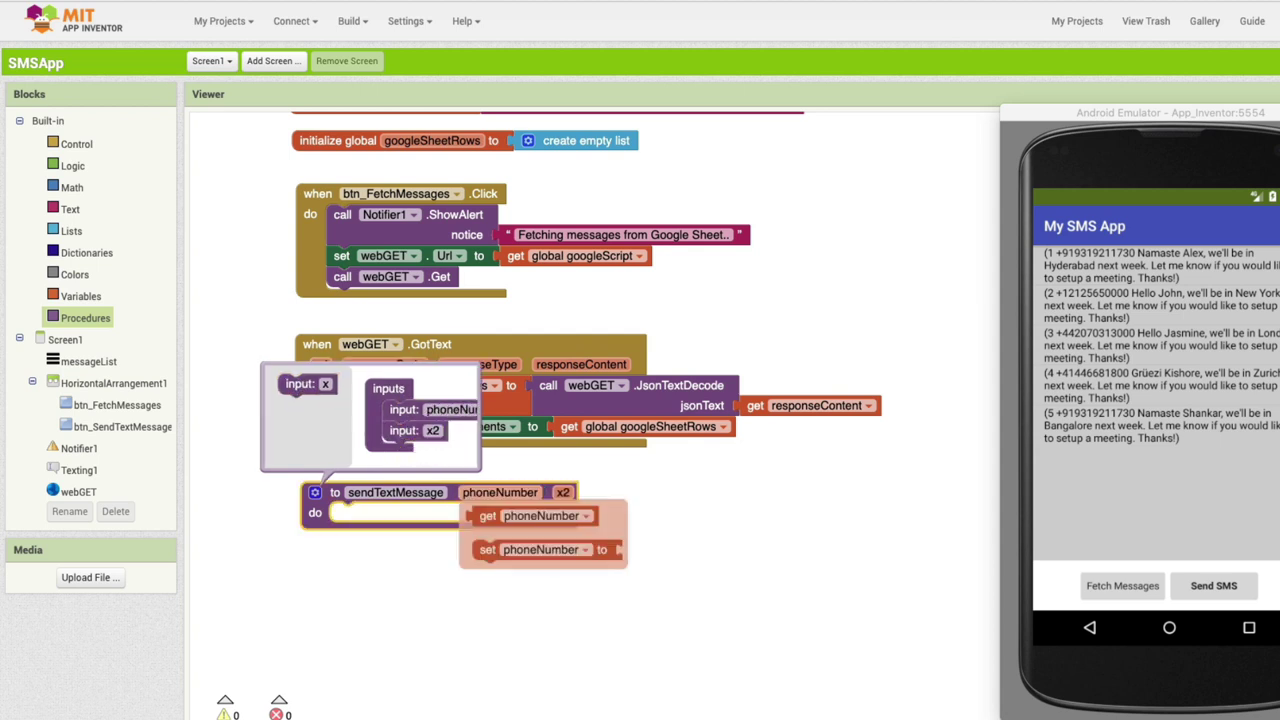
{"action": "left_click", "coordinate": [561, 492]}
{"action": "type", "text": "tex"}
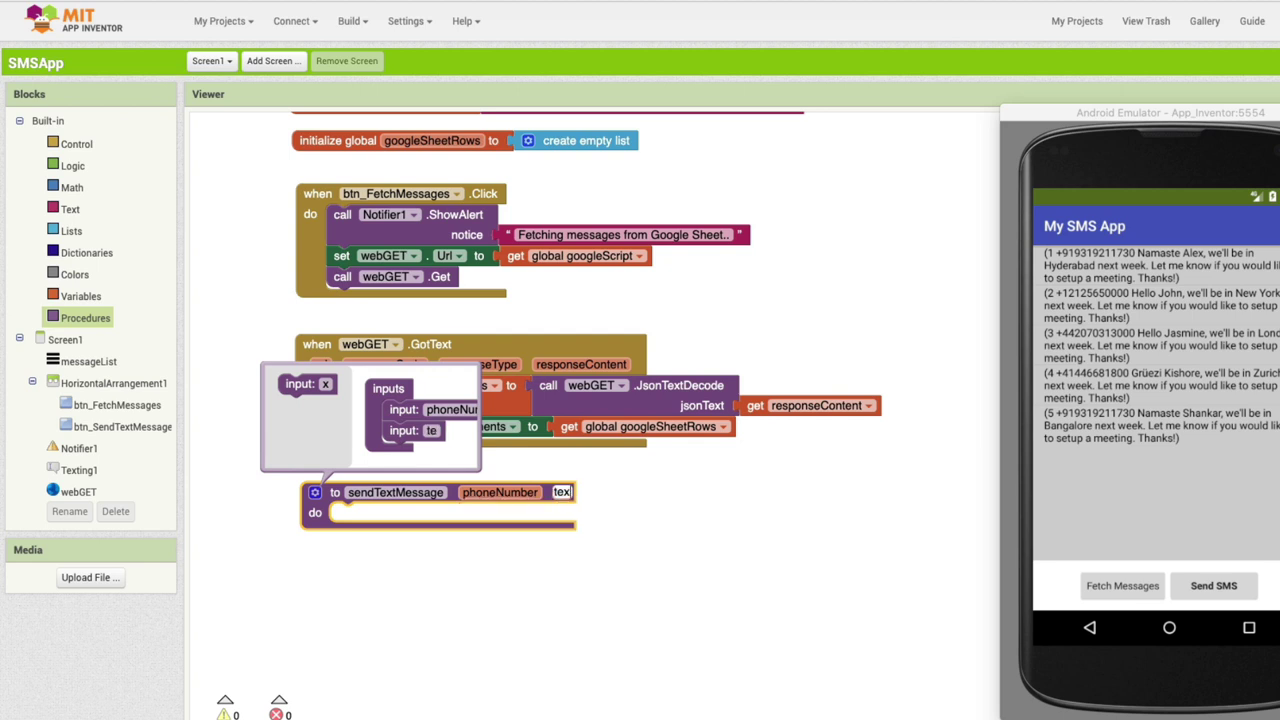
{"action": "type", "text": "tMessage"}
{"action": "key", "text": "Return"}
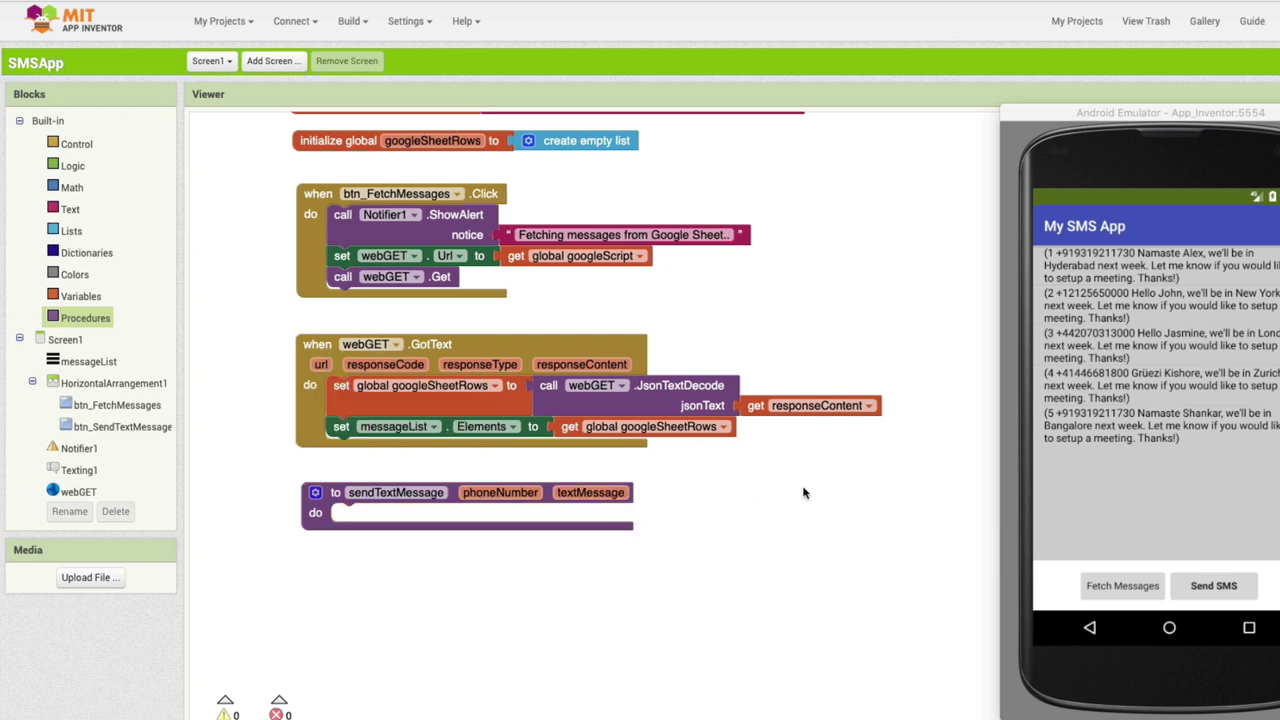
Set Texting1.Message to textMessage and Texting1.PhoneNumber to phoneNumber inside sendTextMessage
{"action": "left_click", "coordinate": [80, 470]}
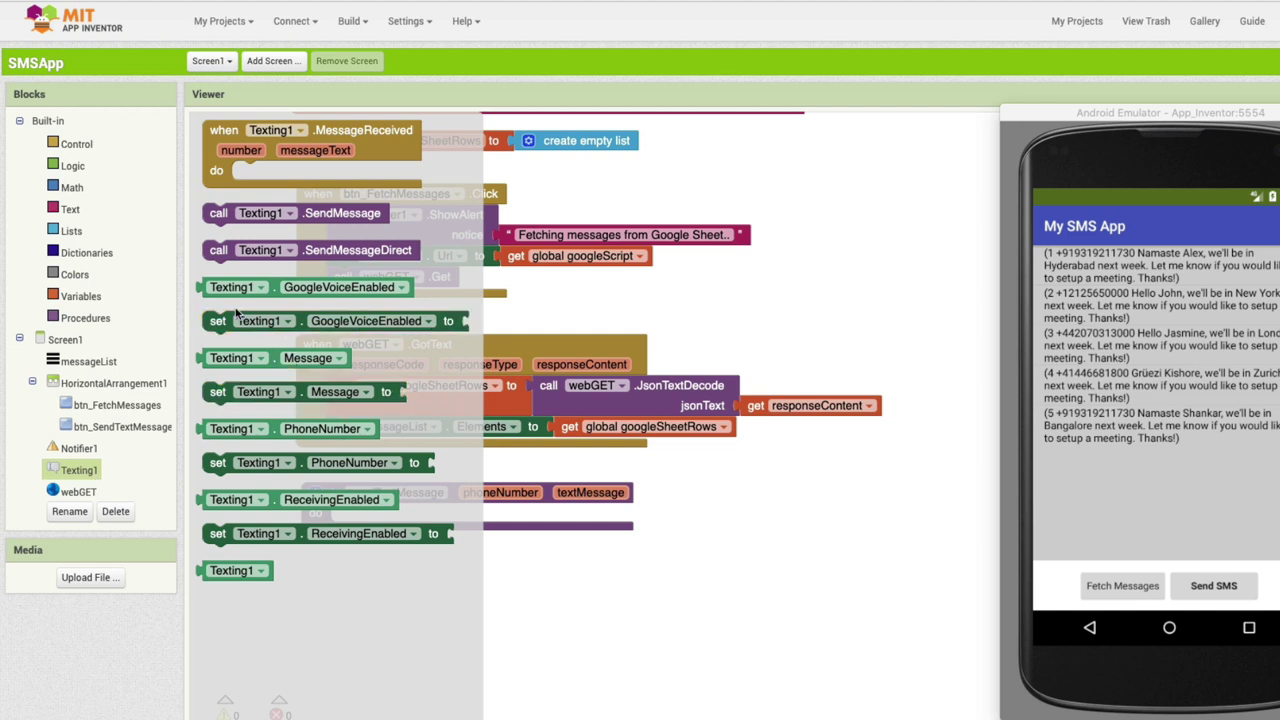
{"action": "left_click_drag", "start_coordinate": [220, 392], "coordinate": [355, 514]}
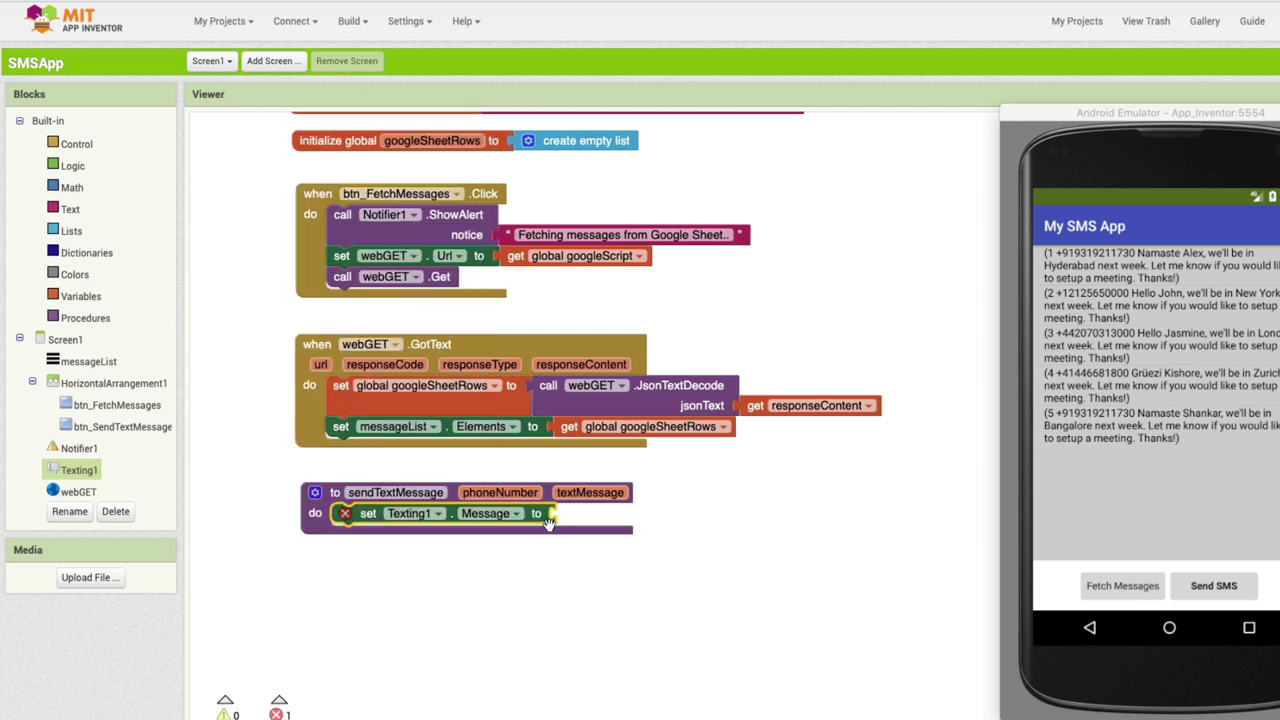
{"action": "left_click_drag", "start_coordinate": [580, 516], "coordinate": [557, 515]}
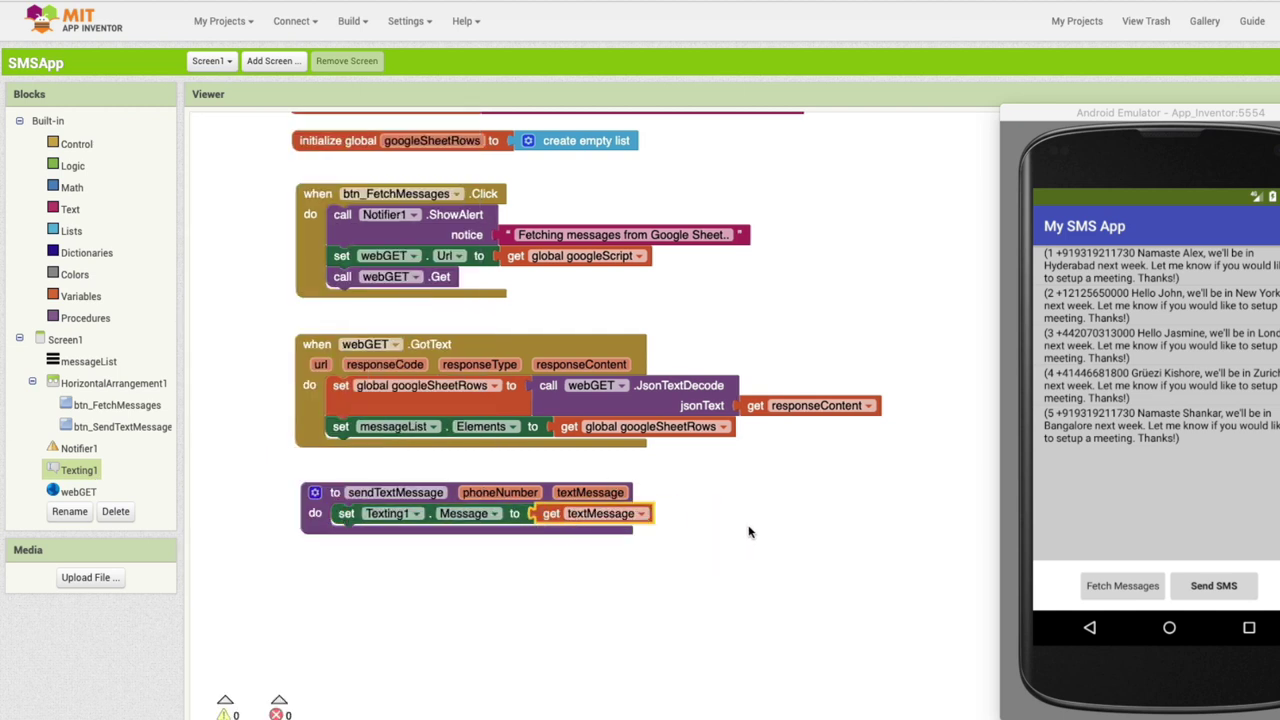
{"action": "left_click", "coordinate": [80, 470]}
{"action": "mouse_move", "coordinate": [225, 462]}
{"action": "left_mouse_down"}
{"action": "mouse_move", "coordinate": [308, 514]}
{"action": "mouse_move", "coordinate": [318, 535]}
{"action": "left_mouse_up"}
{"action": "left_click_drag", "start_coordinate": [492, 514], "coordinate": [604, 541]}
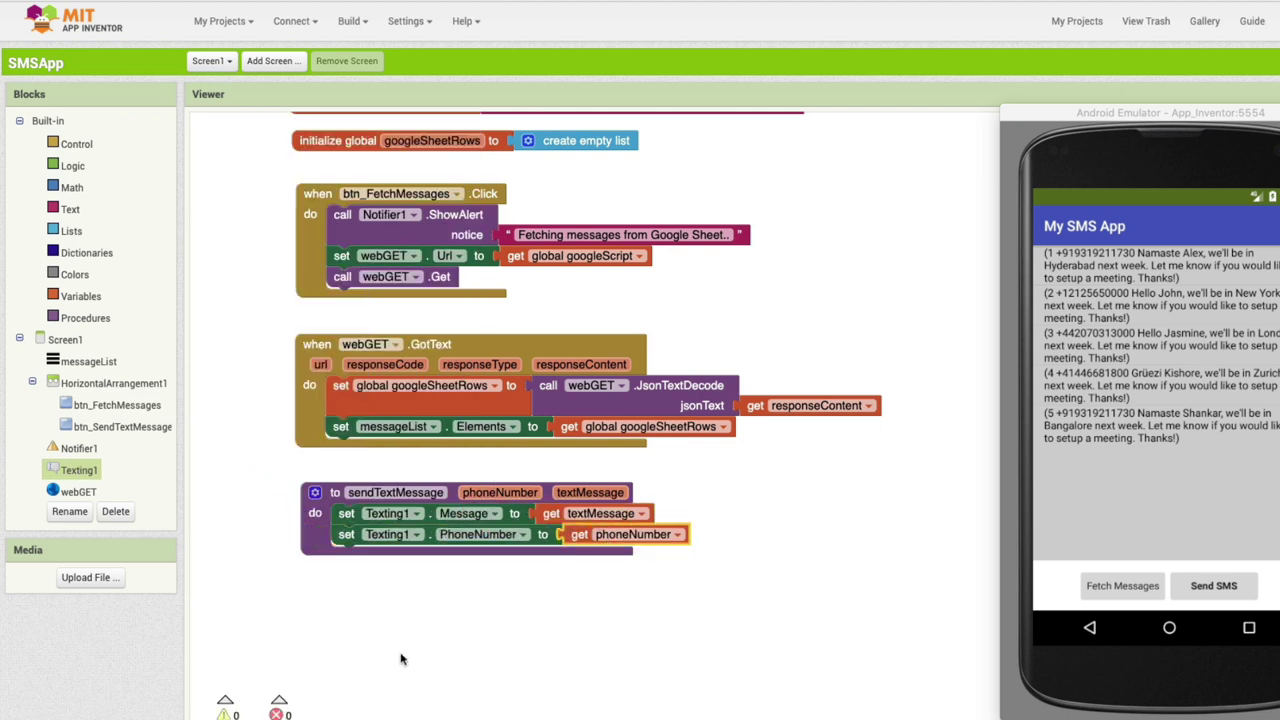
Add a call Texting1.SendMessageDirect below the two set blocks
{"action": "left_click", "coordinate": [90, 472]}
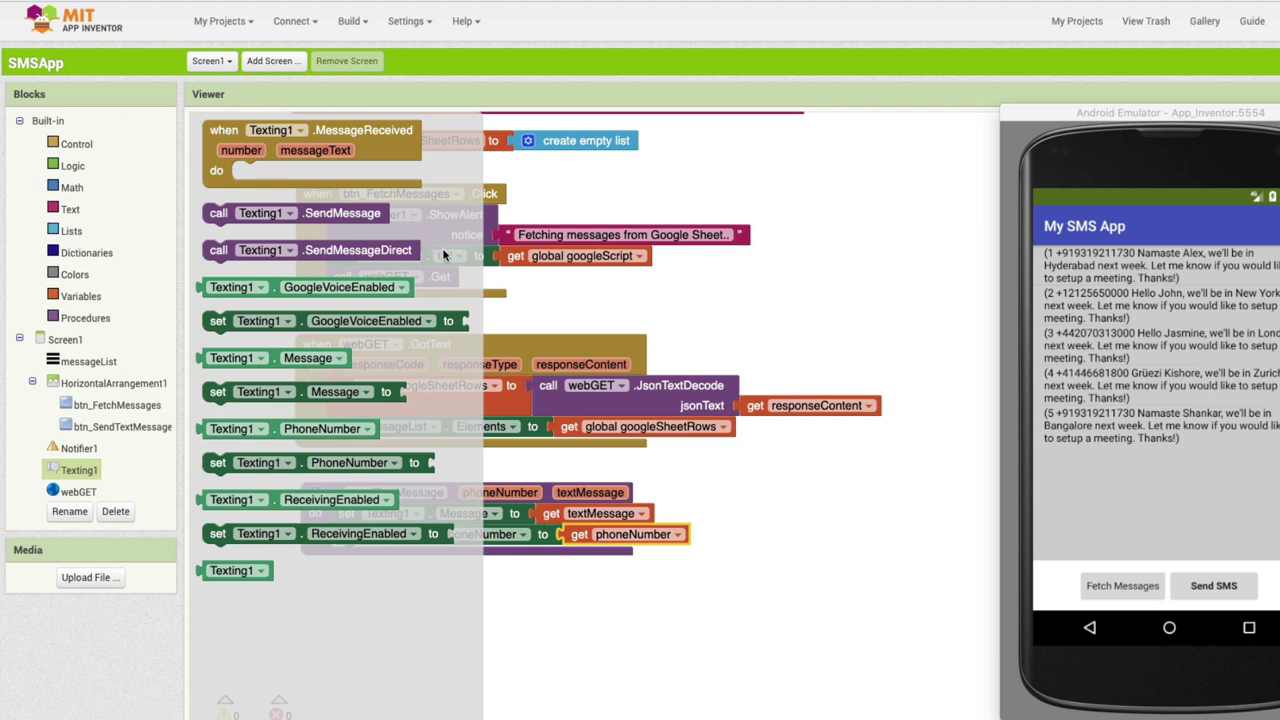
{"action": "left_click", "coordinate": [407, 253]}
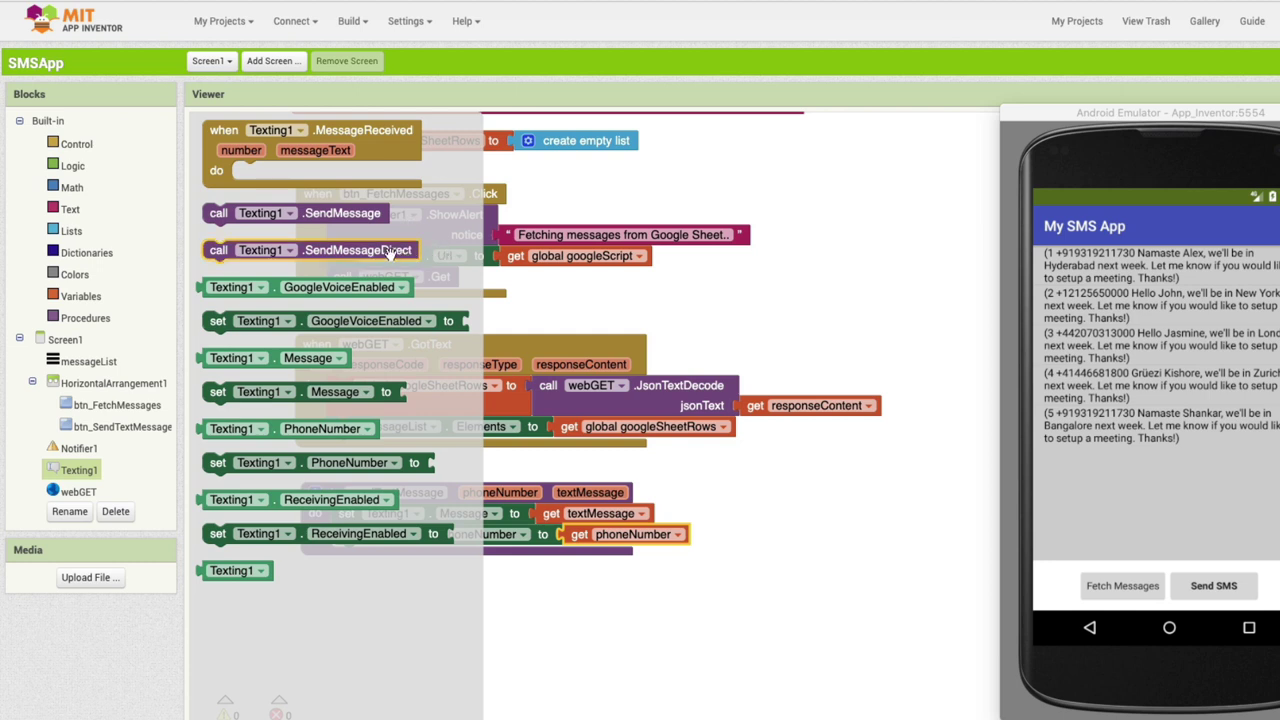
{"action": "mouse_move", "coordinate": [390, 254]}
{"action": "left_mouse_down"}
{"action": "mouse_move", "coordinate": [548, 497]}
{"action": "mouse_move", "coordinate": [527, 556]}
{"action": "left_mouse_up"}
{"action": "scroll", "coordinate": [323, 571], "scroll_direction": "down", "scroll_amount": 3}
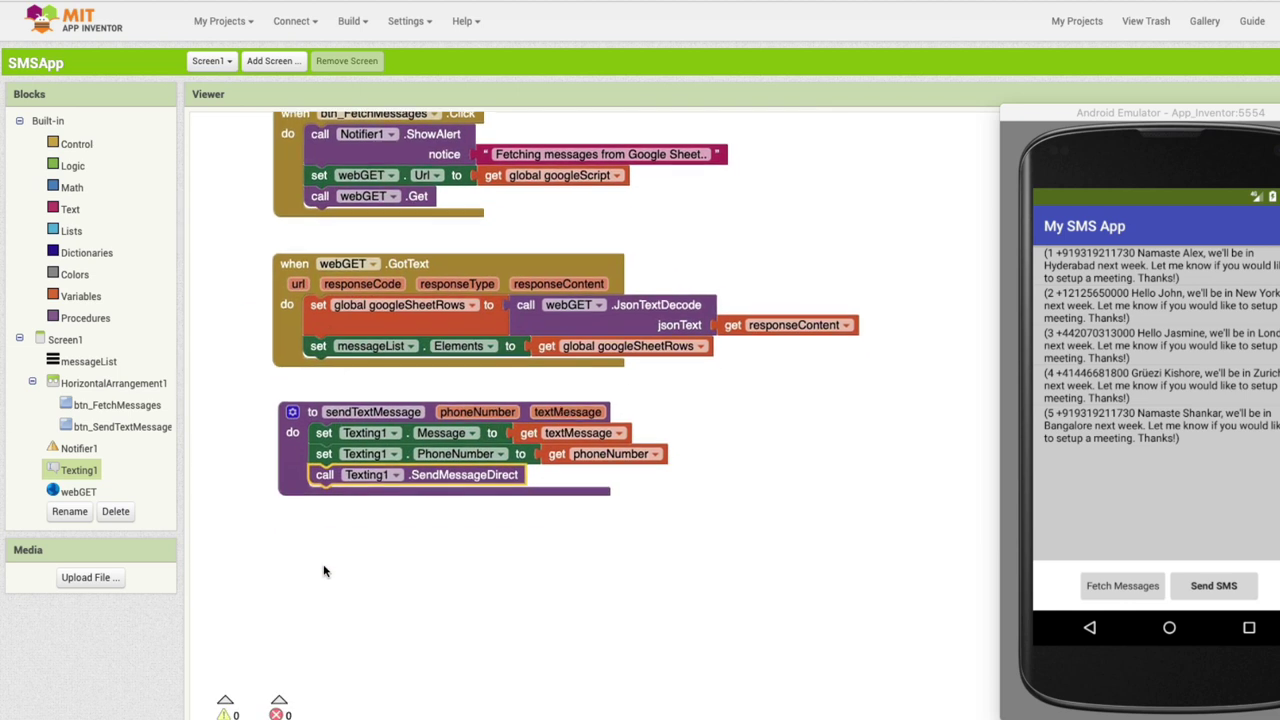
{"action": "scroll", "coordinate": [323, 571], "scroll_direction": "right", "scroll_amount": 1}
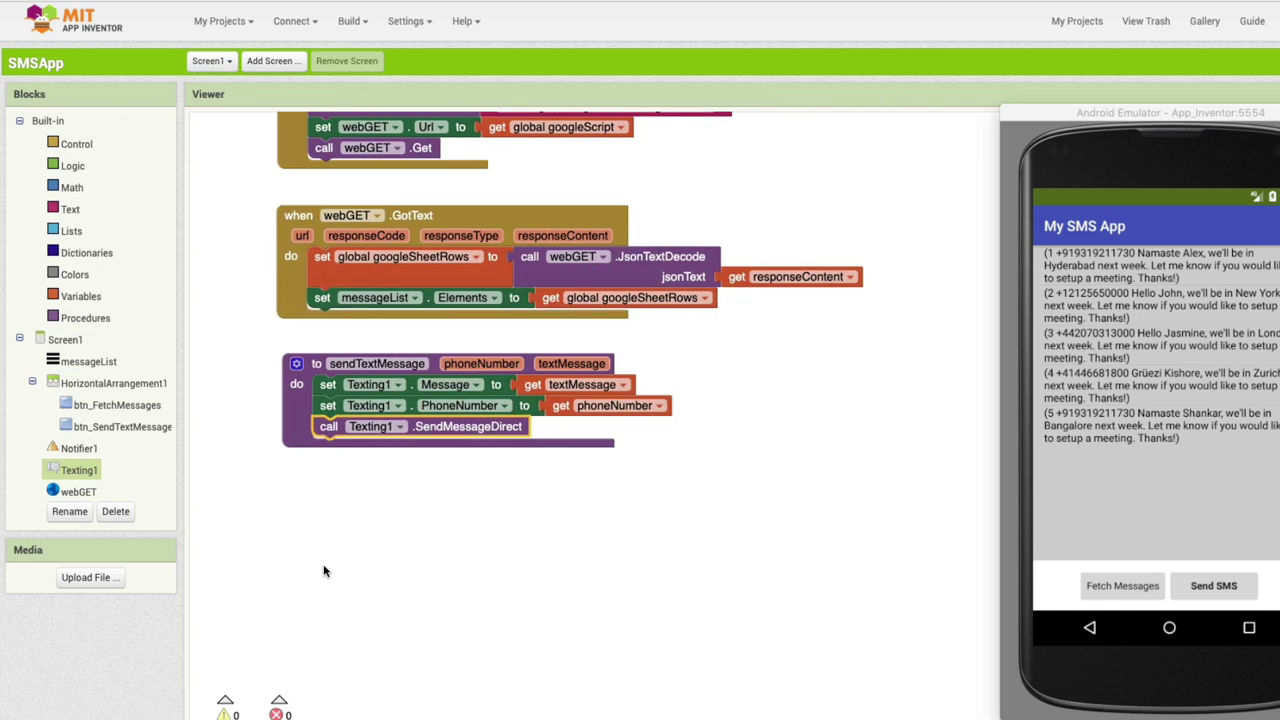
Create an updateGoogleSheet procedure with one input named rowId
{"action": "left_click", "coordinate": [85, 318]}
{"action": "left_click_drag", "start_coordinate": [240, 135], "coordinate": [322, 497]}
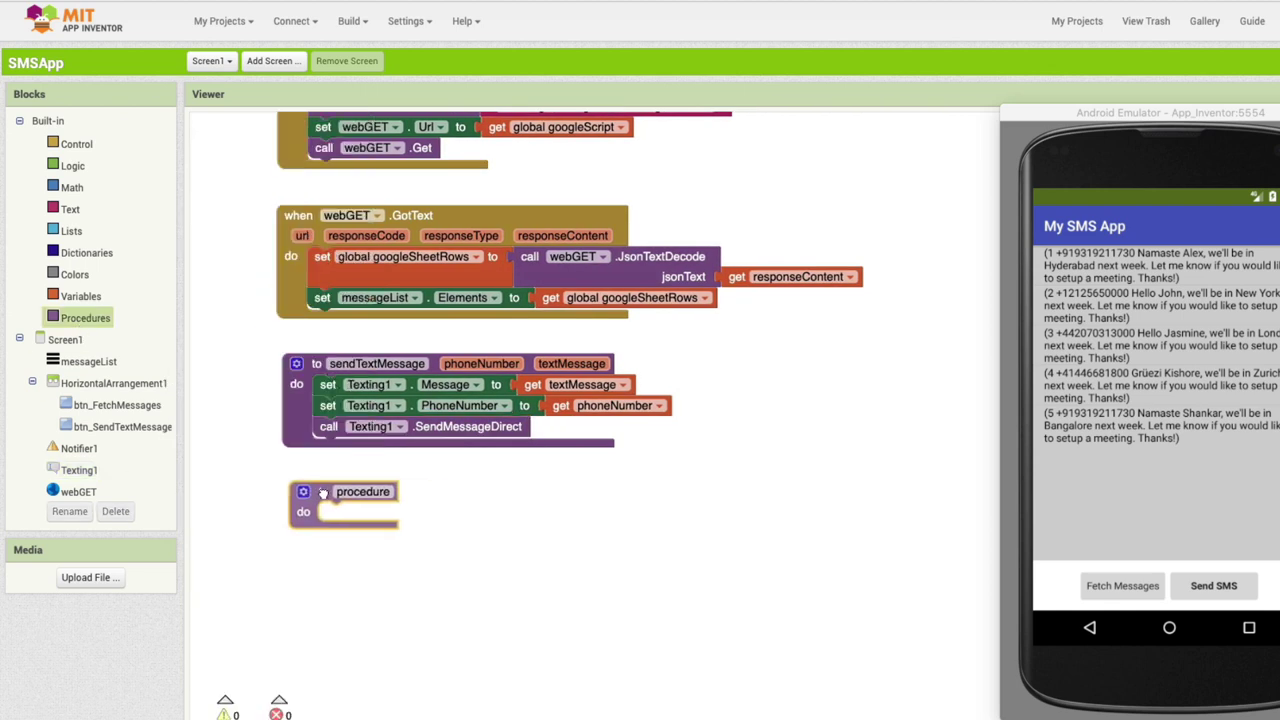
{"action": "left_click", "coordinate": [360, 490]}
{"action": "type", "text": "updateGoogle"}
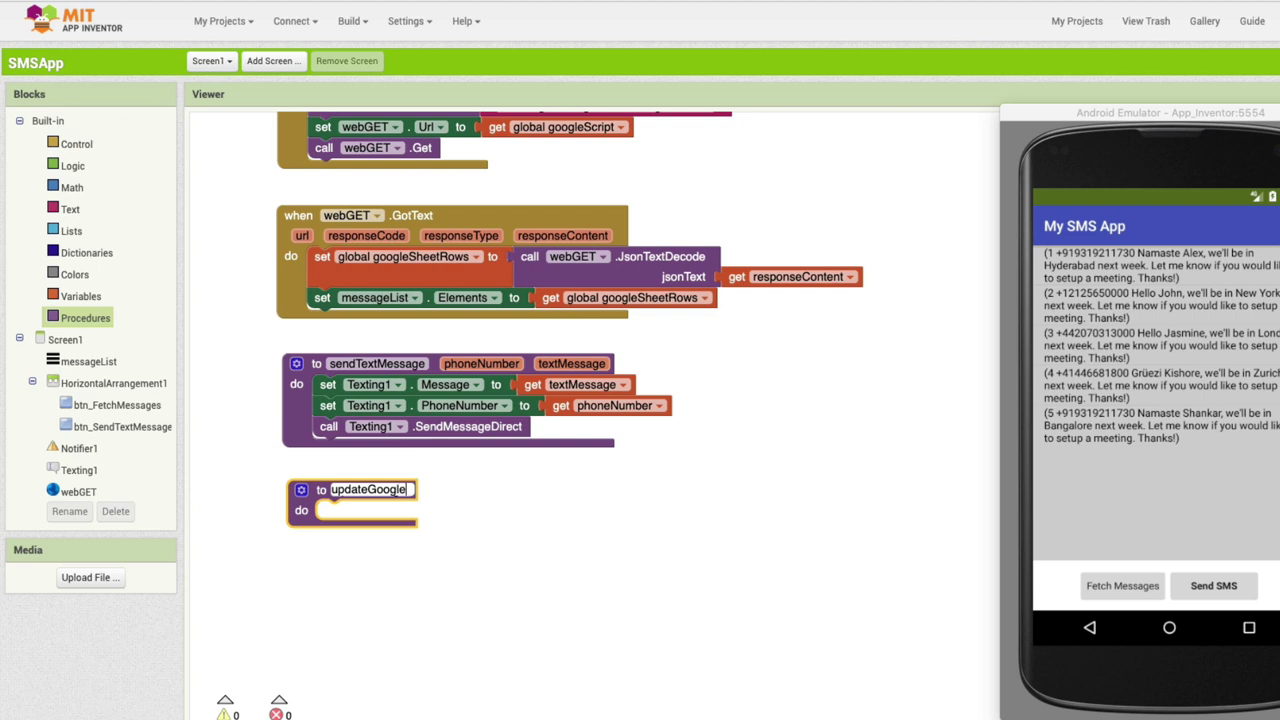
{"action": "type", "text": "Sheet"}
{"action": "left_click", "coordinate": [302, 490]}
{"action": "left_click_drag", "start_coordinate": [290, 402], "coordinate": [395, 428]}
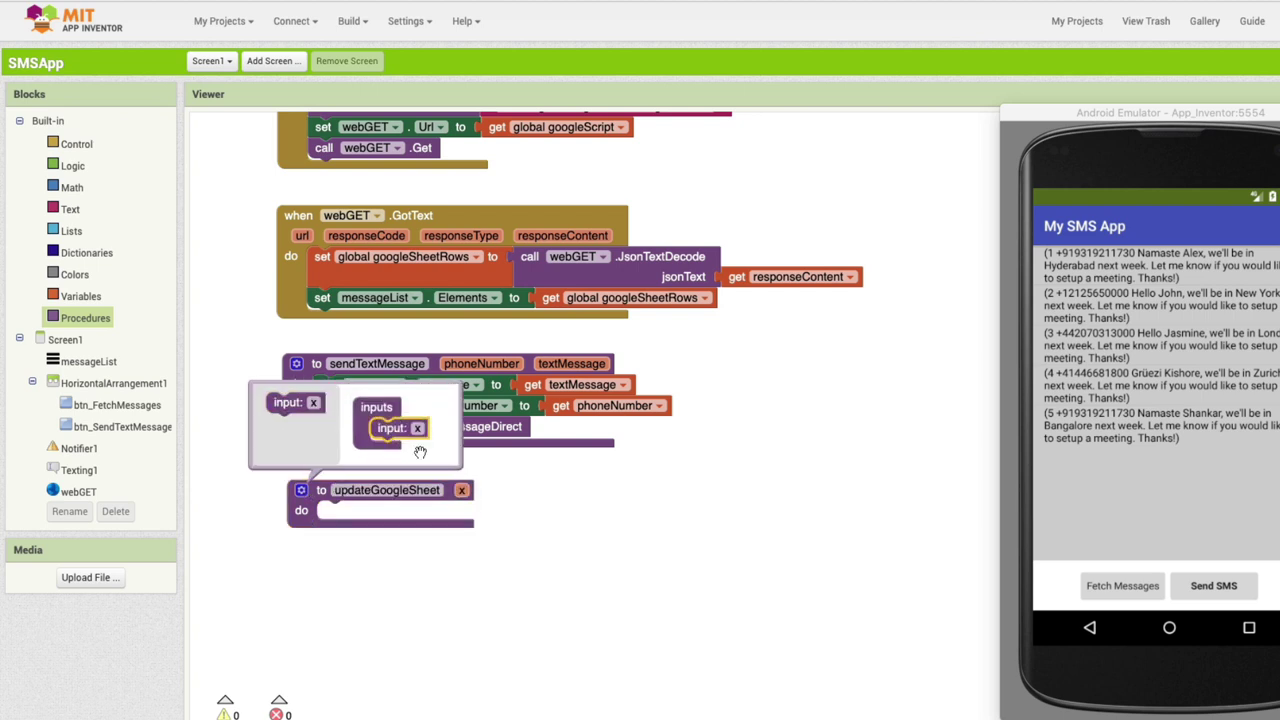
{"action": "type", "text": "rowId"}
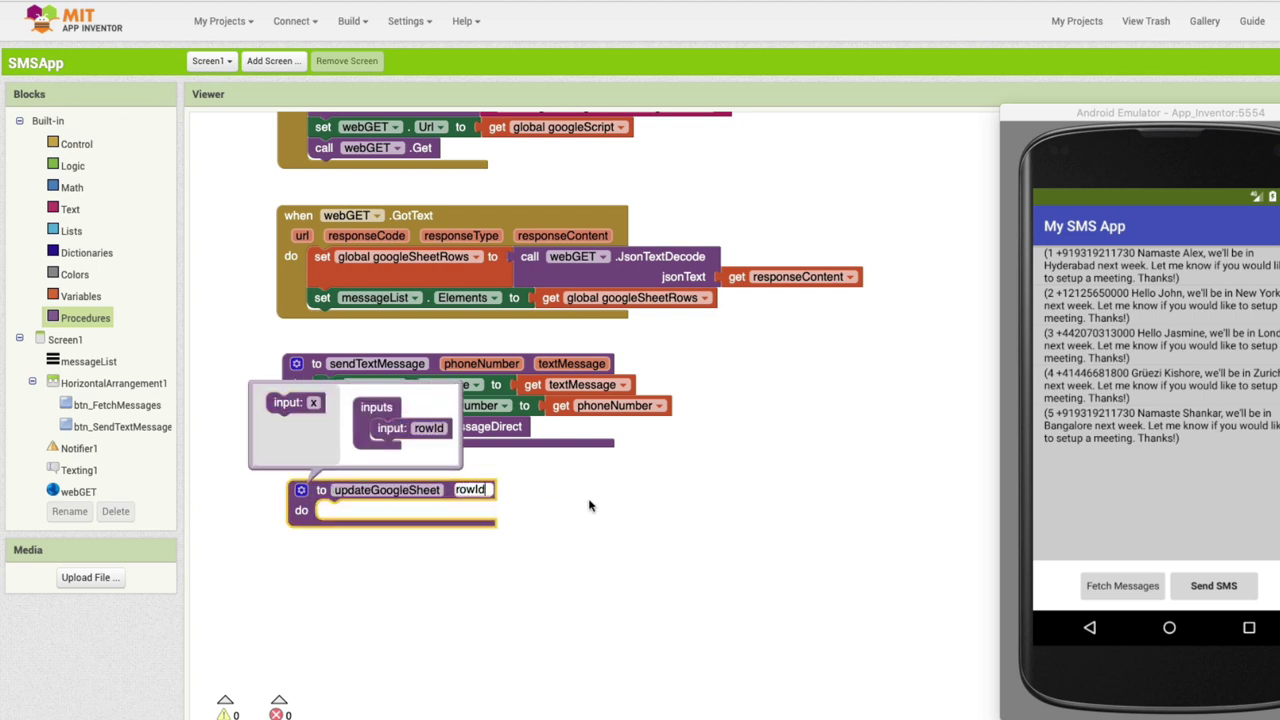
{"action": "left_click", "coordinate": [590, 505]}
Inside updateGoogleSheet, set webPOST.Url to global googleScript
{"action": "scroll", "coordinate": [90, 420], "scroll_direction": "down", "scroll_amount": 2}
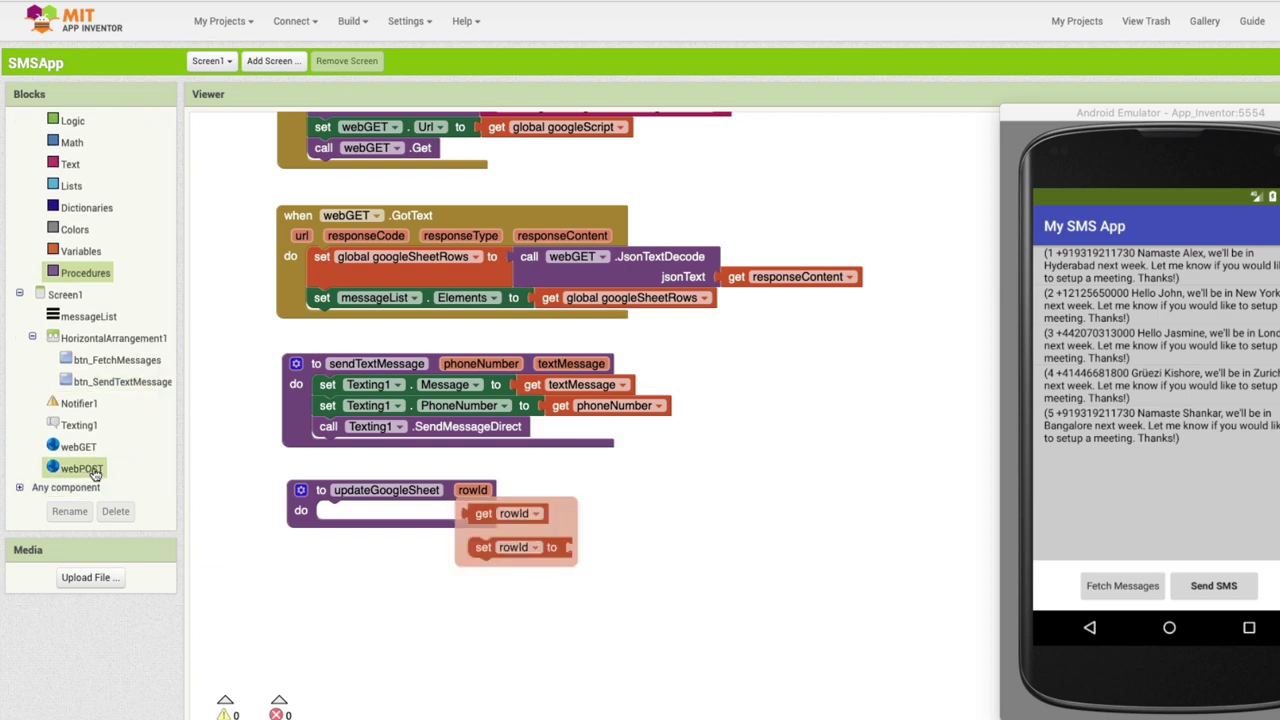
{"action": "left_click", "coordinate": [80, 466]}
{"action": "scroll", "coordinate": [297, 553], "scroll_direction": "down", "scroll_amount": 4}
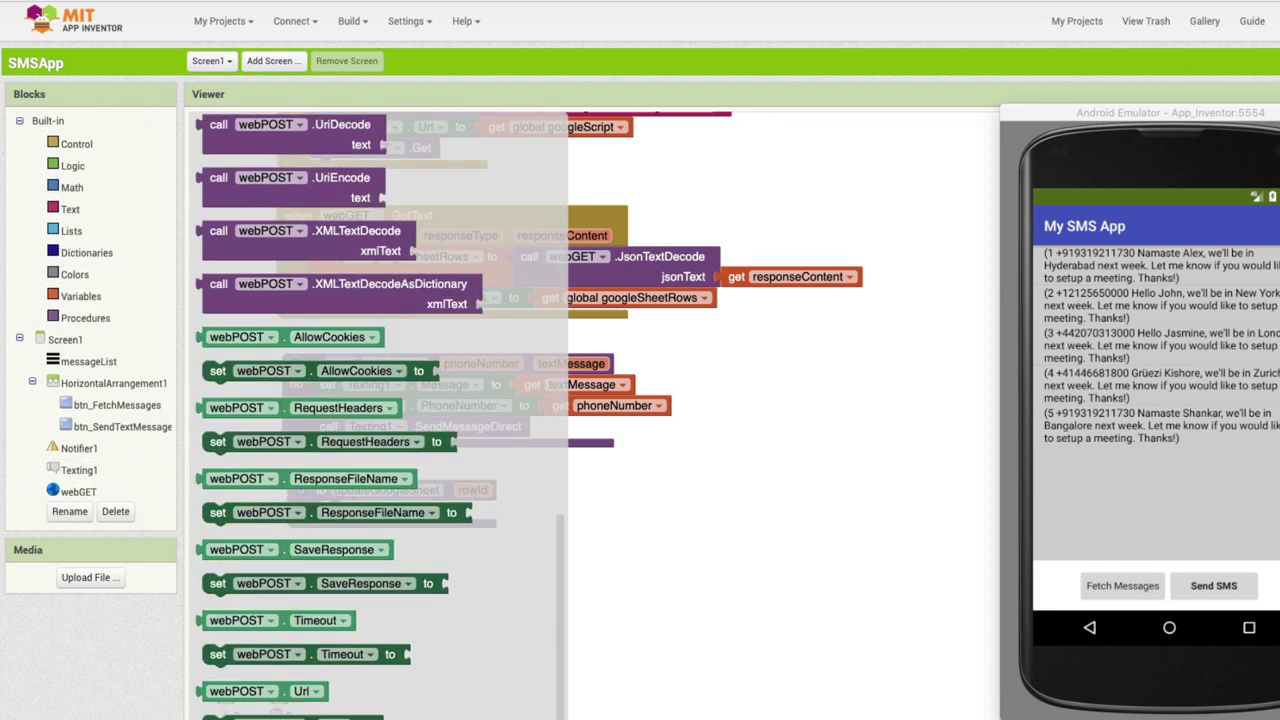
{"action": "left_click_drag", "start_coordinate": [225, 705], "coordinate": [350, 512]}
{"action": "scroll", "coordinate": [597, 572], "scroll_direction": "up", "scroll_amount": 5}
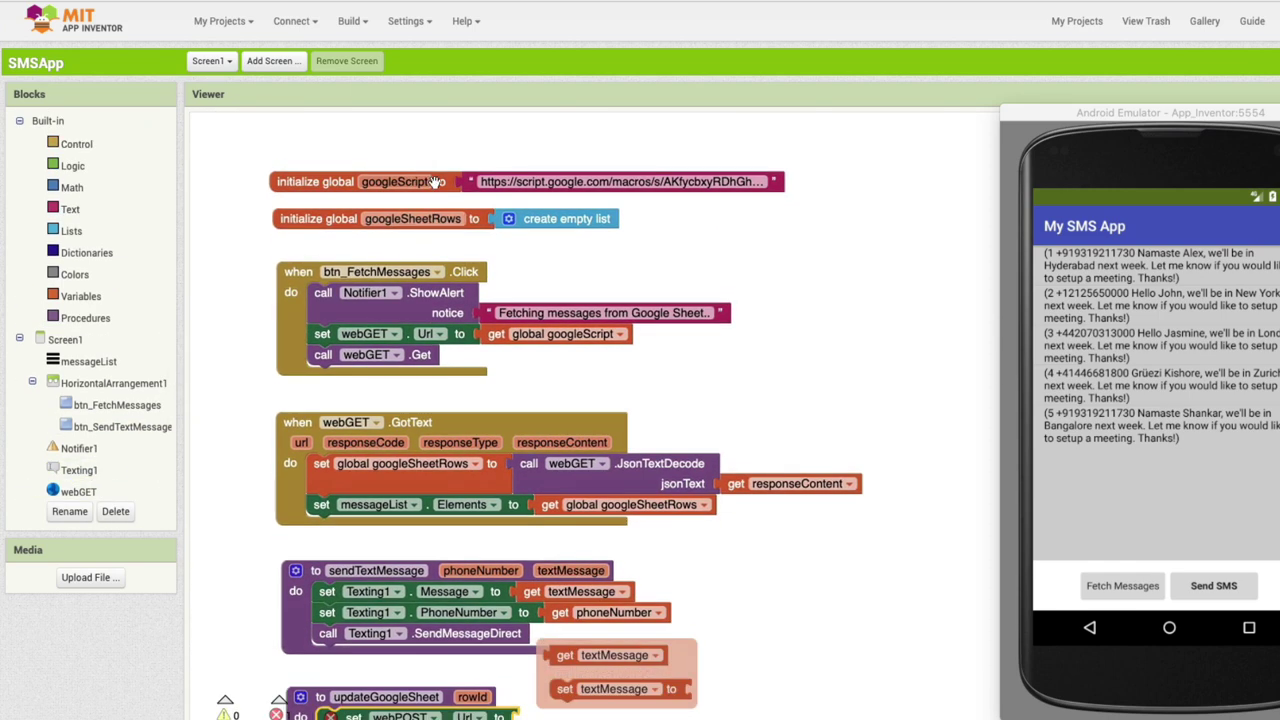
{"action": "mouse_move", "coordinate": [415, 203]}
{"action": "left_mouse_down"}
{"action": "mouse_move", "coordinate": [460, 550]}
{"action": "mouse_move", "coordinate": [530, 715]}
{"action": "left_mouse_up"}
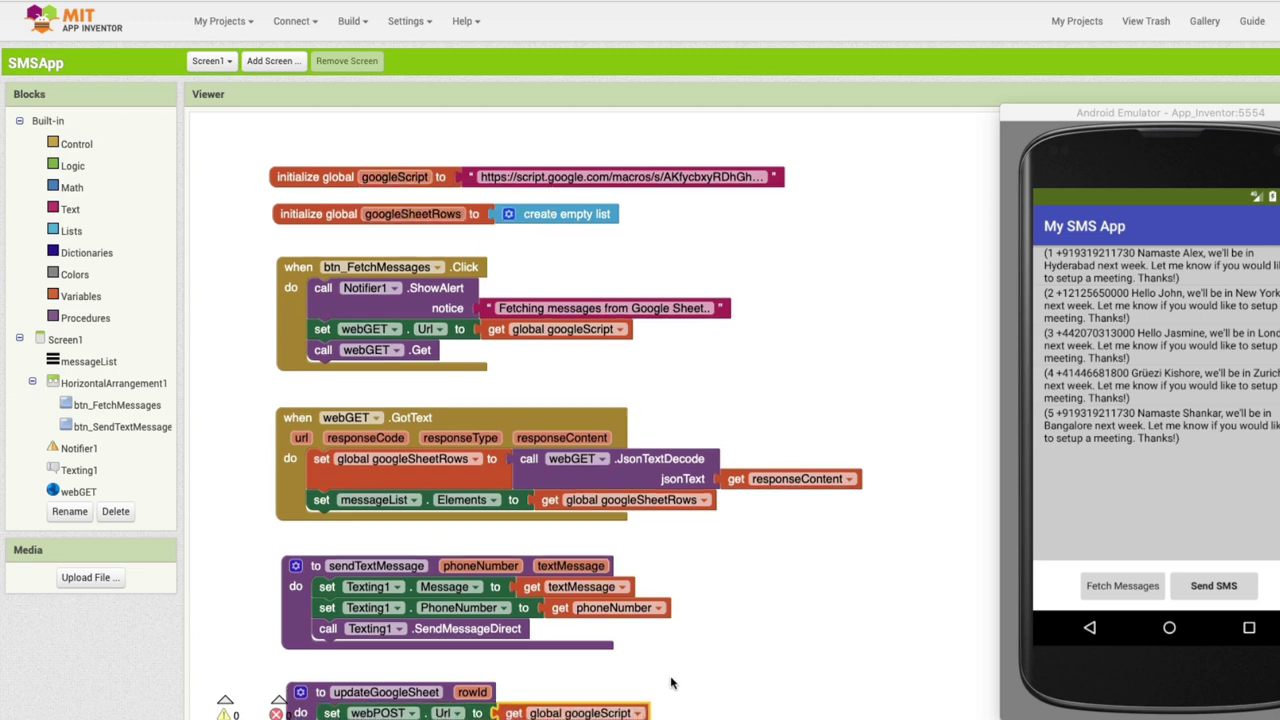
{"action": "scroll", "coordinate": [675, 682], "scroll_direction": "down", "scroll_amount": 5}
{"action": "scroll", "coordinate": [90, 470], "scroll_direction": "down", "scroll_amount": 1}
Add a webPOST.PostText call after the Url setter
{"action": "left_click", "coordinate": [90, 470]}
{"action": "scroll", "coordinate": [427, 349], "scroll_direction": "up", "scroll_amount": 3}
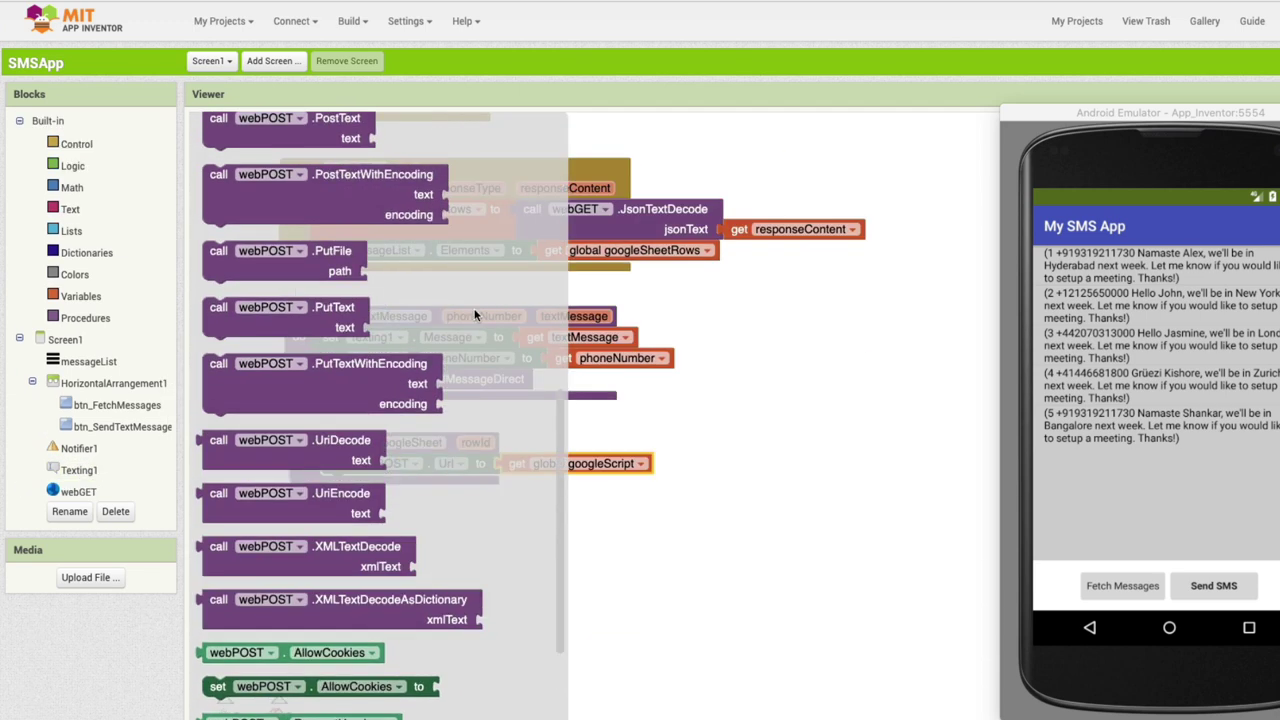
{"action": "scroll", "coordinate": [450, 330], "scroll_direction": "up", "scroll_amount": 1}
{"action": "scroll", "coordinate": [475, 316], "scroll_direction": "up", "scroll_amount": 1}
{"action": "left_click_drag", "start_coordinate": [347, 360], "coordinate": [468, 485]}
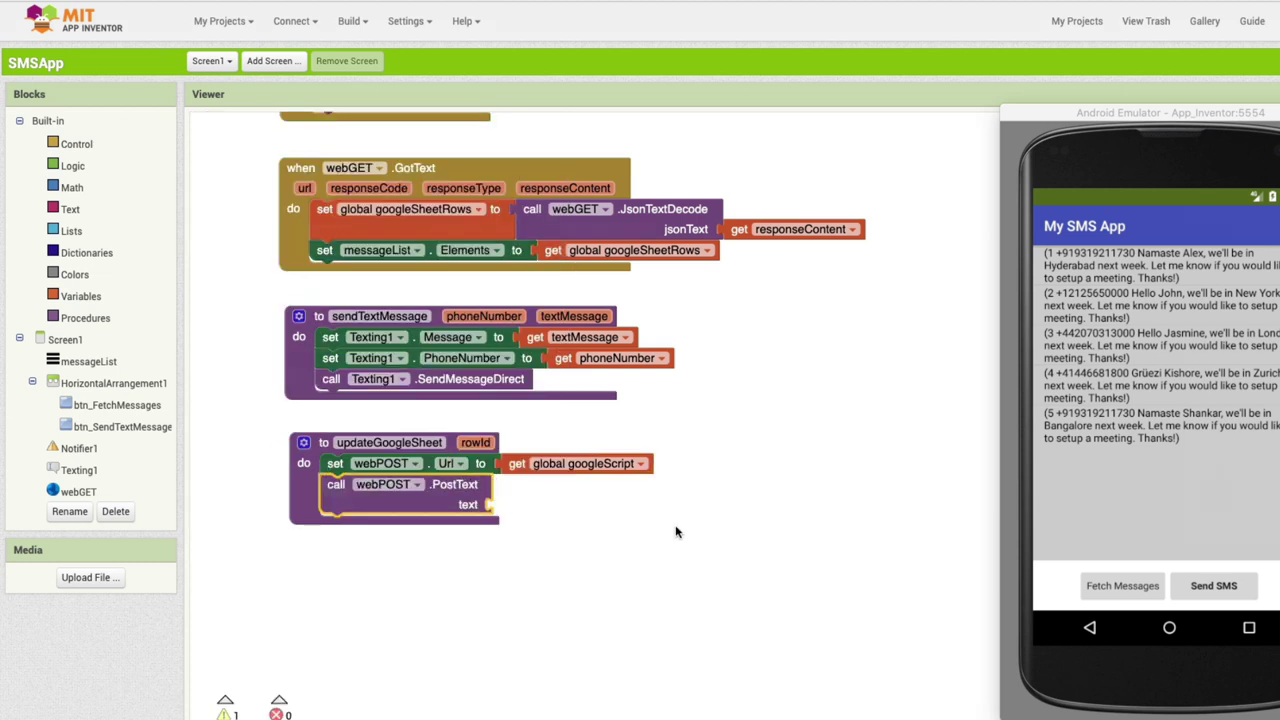
Feed PostText a join of the text 'row=' and rowId
{"action": "left_click", "coordinate": [70, 210]}
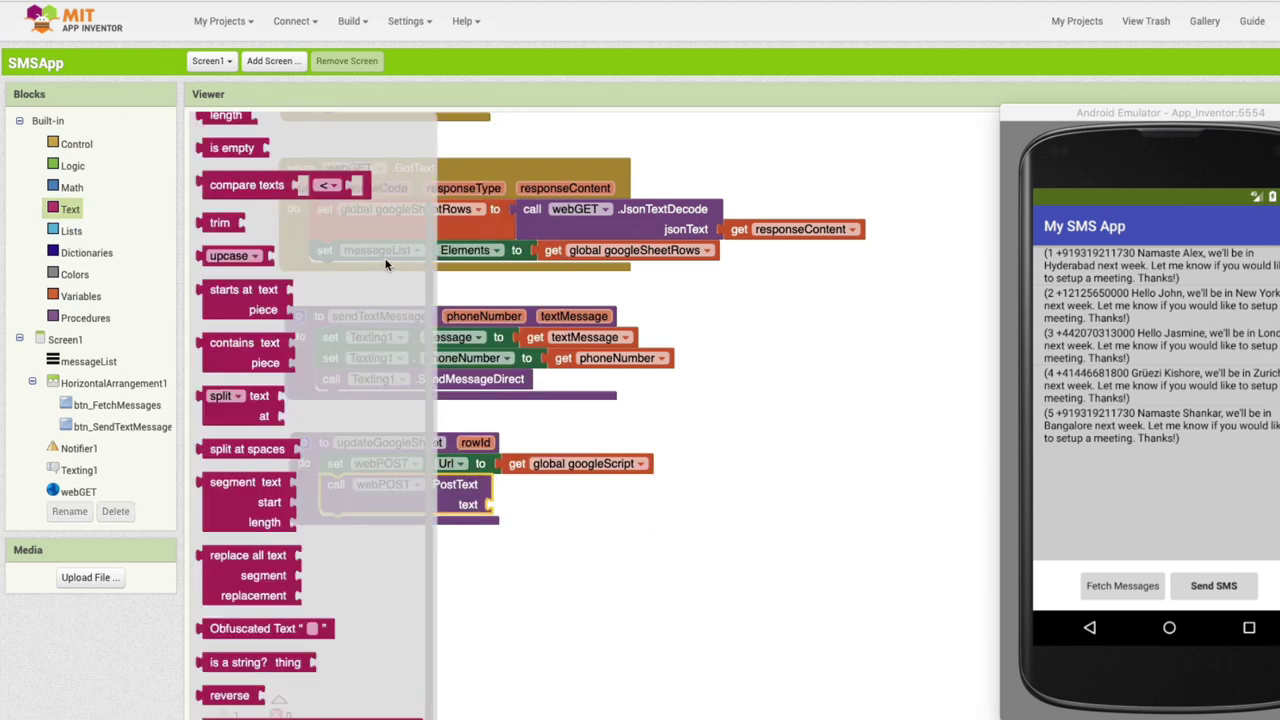
{"action": "scroll", "coordinate": [386, 264], "scroll_direction": "up", "scroll_amount": 2}
{"action": "scroll", "coordinate": [386, 264], "scroll_direction": "up", "scroll_amount": 2}
{"action": "left_click_drag", "start_coordinate": [252, 170], "coordinate": [540, 508]}
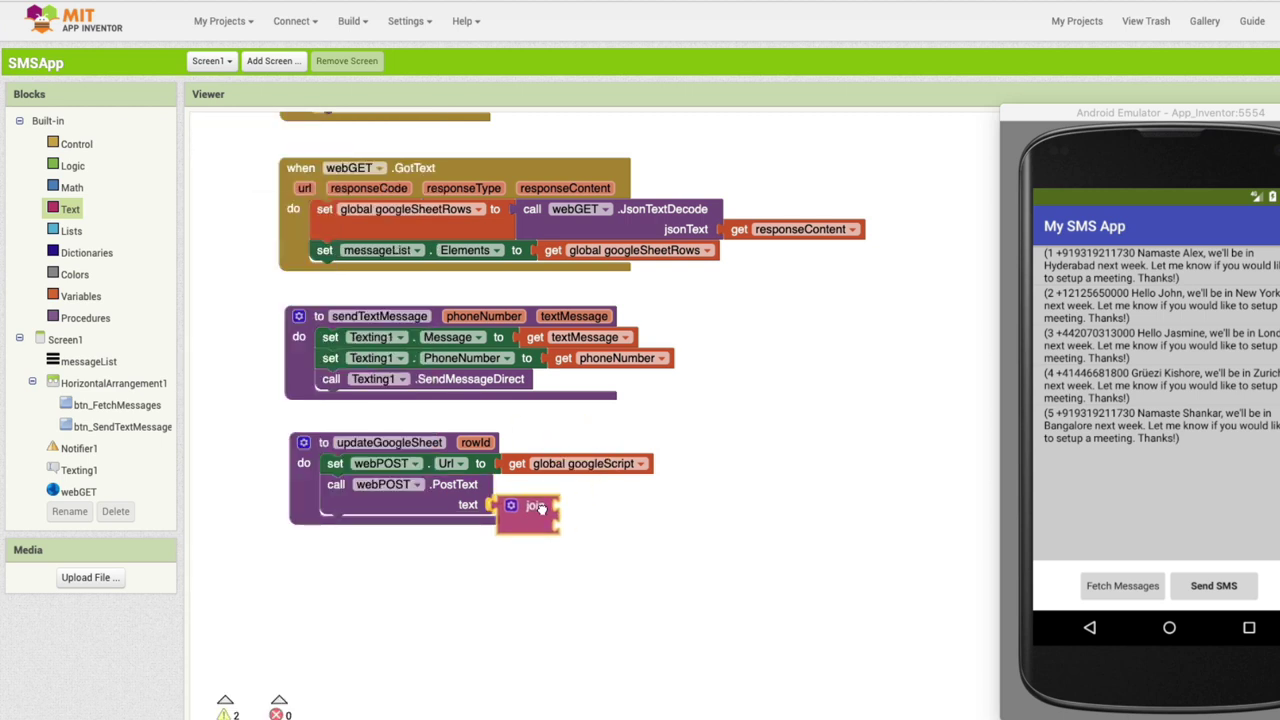
{"action": "left_click", "coordinate": [70, 210]}
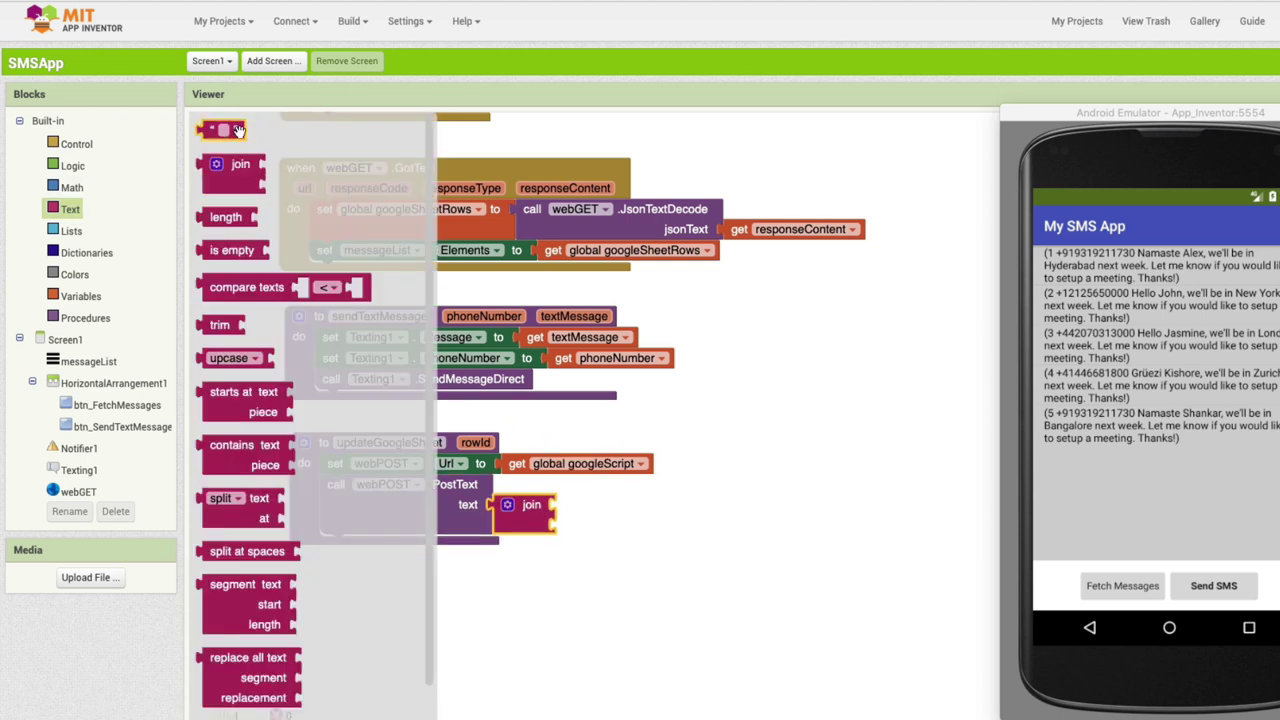
{"action": "left_click_drag", "start_coordinate": [238, 131], "coordinate": [580, 505]}
{"action": "type", "text": "row="}
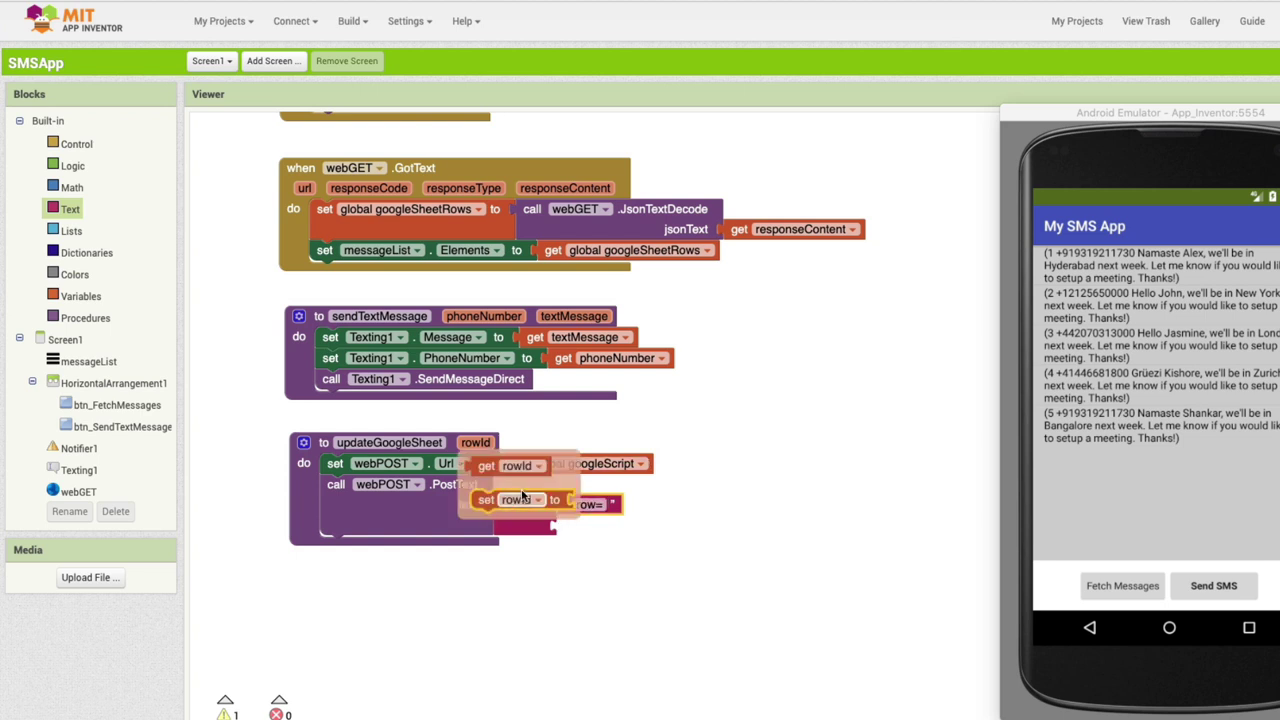
{"action": "left_click_drag", "start_coordinate": [505, 466], "coordinate": [572, 525]}
{"action": "left_click", "coordinate": [650, 609]}
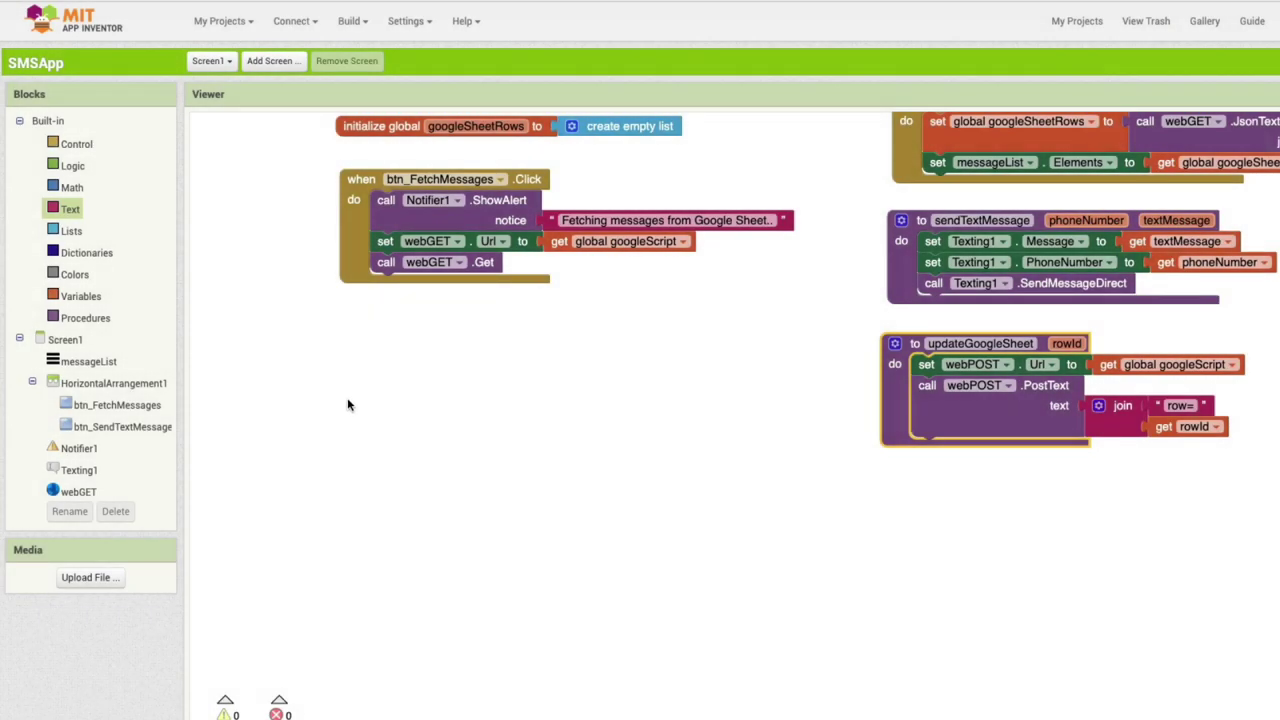
Add a when btn_SendTextMessages.Click handler below the btn_FetchMessages handler
{"action": "left_click", "coordinate": [124, 427]}
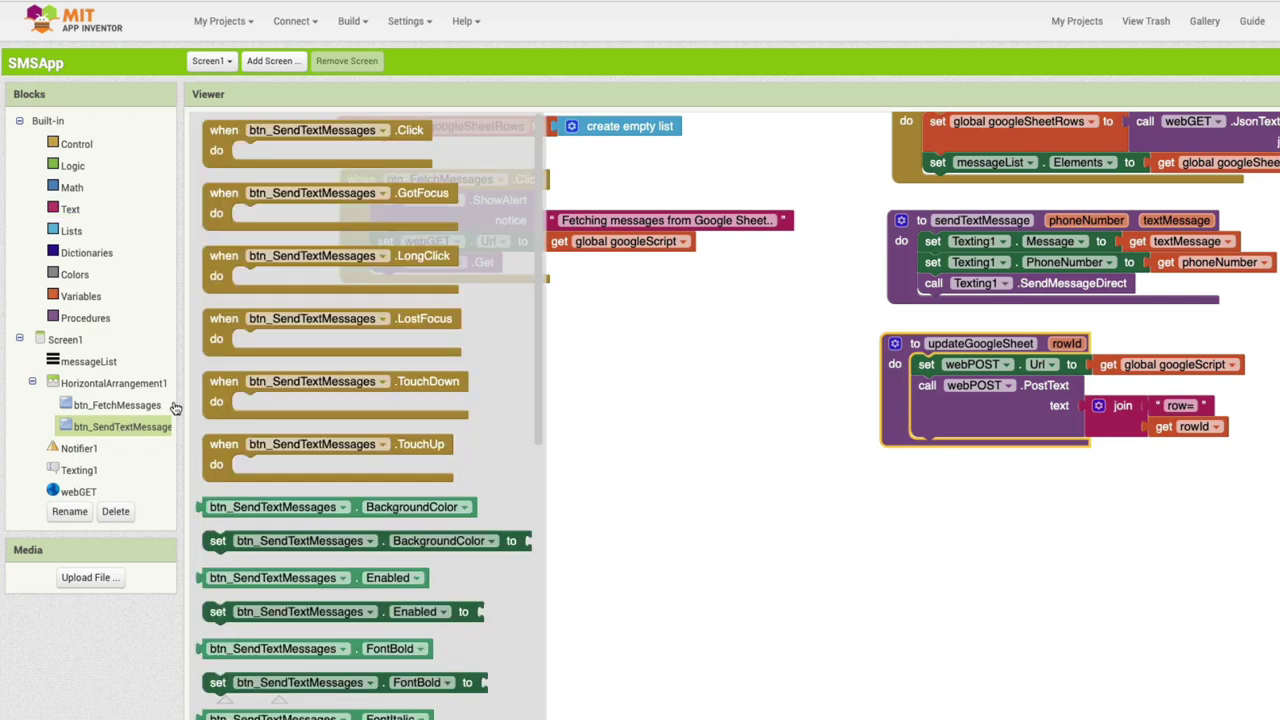
{"action": "left_click_drag", "start_coordinate": [225, 130], "coordinate": [228, 131]}
{"action": "left_click_drag", "start_coordinate": [407, 130], "coordinate": [545, 341]}
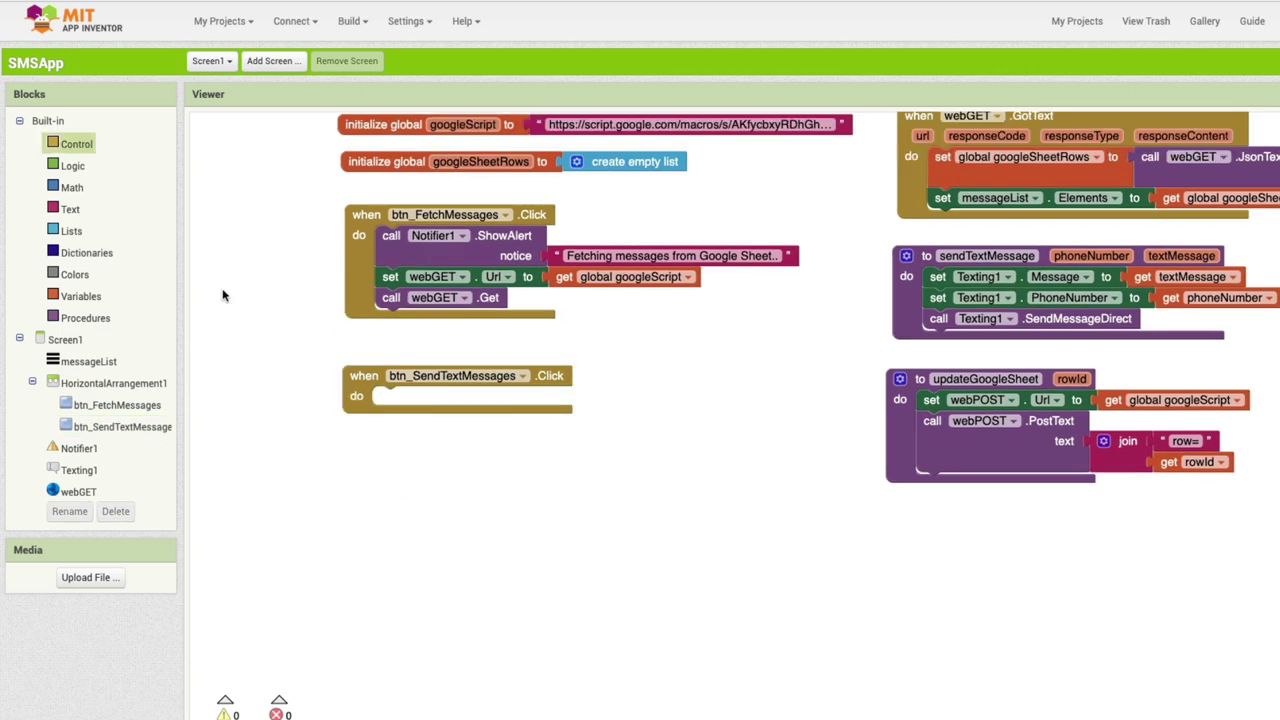
Put a for each item loop over global googleSheetRows inside the click handler
{"action": "left_click", "coordinate": [95, 147]}
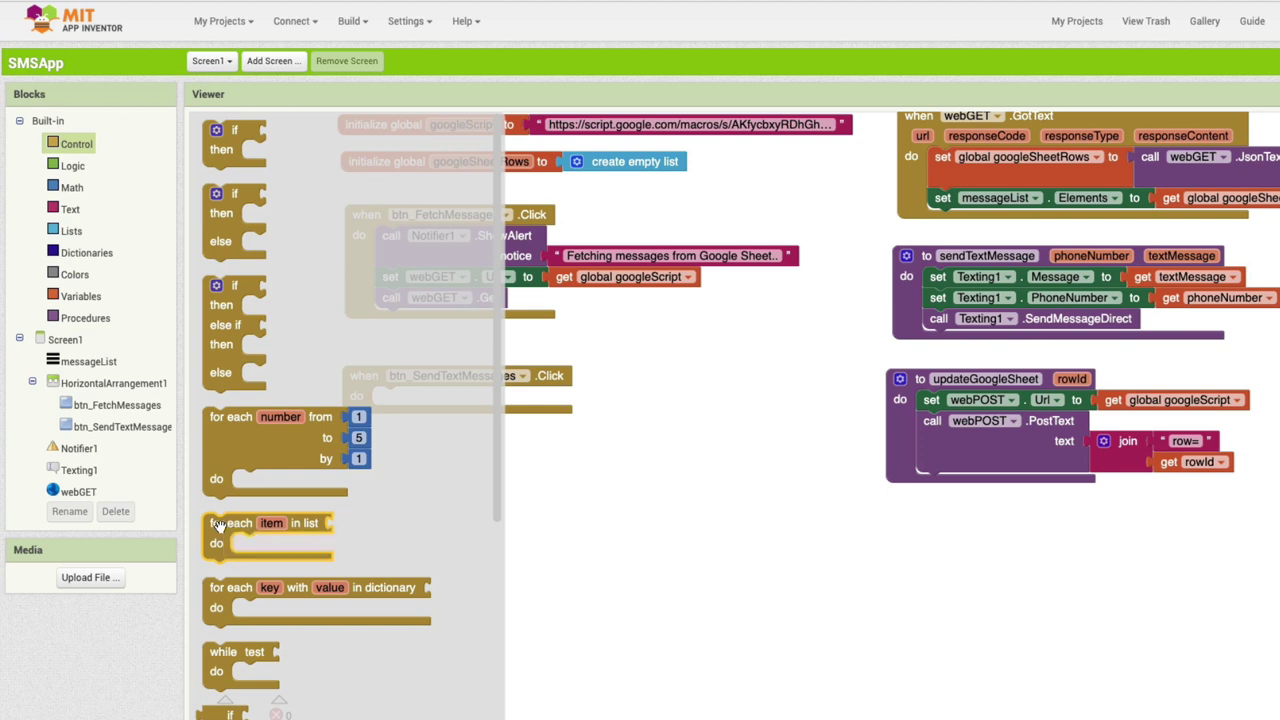
{"action": "left_click_drag", "start_coordinate": [228, 524], "coordinate": [395, 402]}
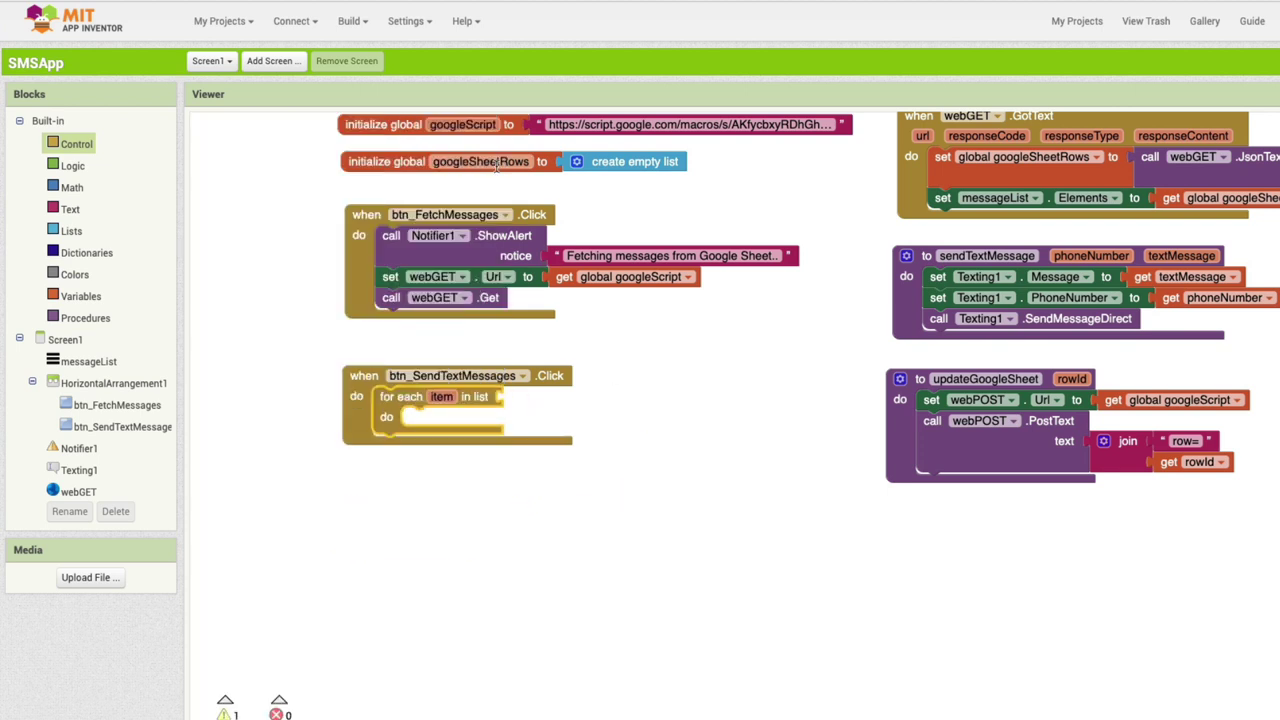
{"action": "mouse_move", "coordinate": [470, 186]}
{"action": "left_mouse_down"}
{"action": "mouse_move", "coordinate": [548, 326]}
{"action": "mouse_move", "coordinate": [558, 455]}
{"action": "left_mouse_up"}
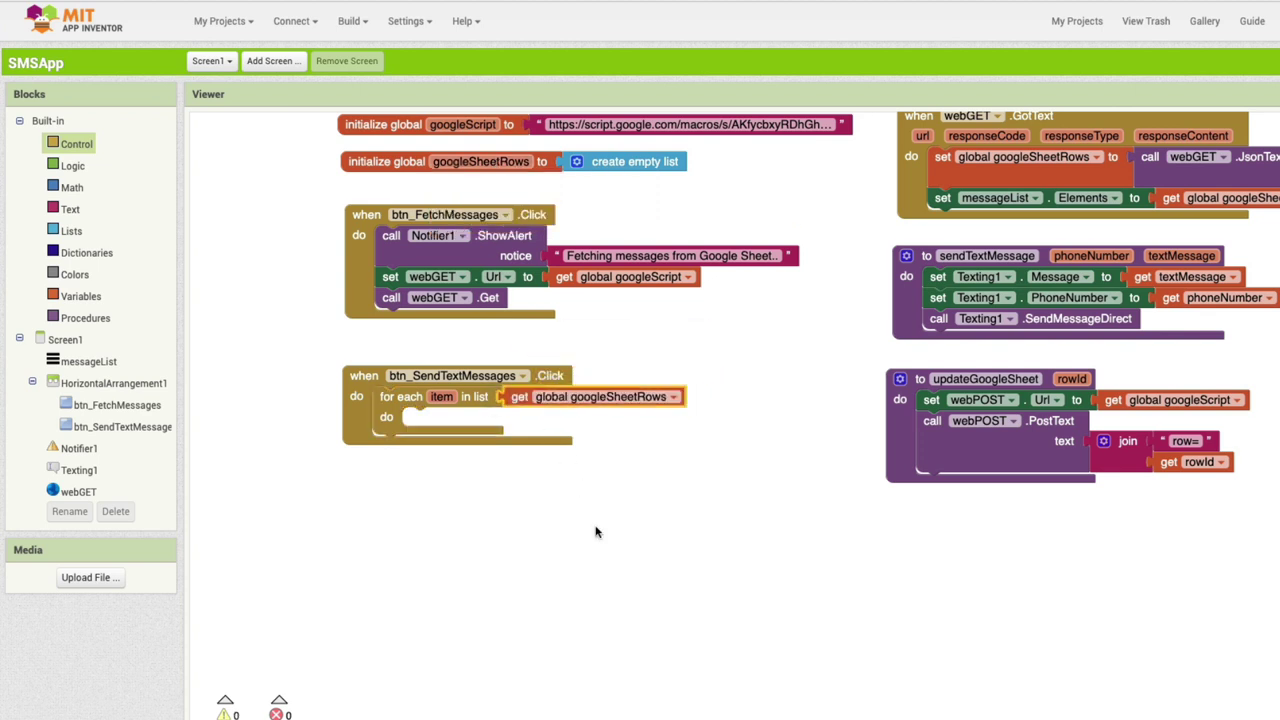
{"action": "left_click", "coordinate": [82, 297]}
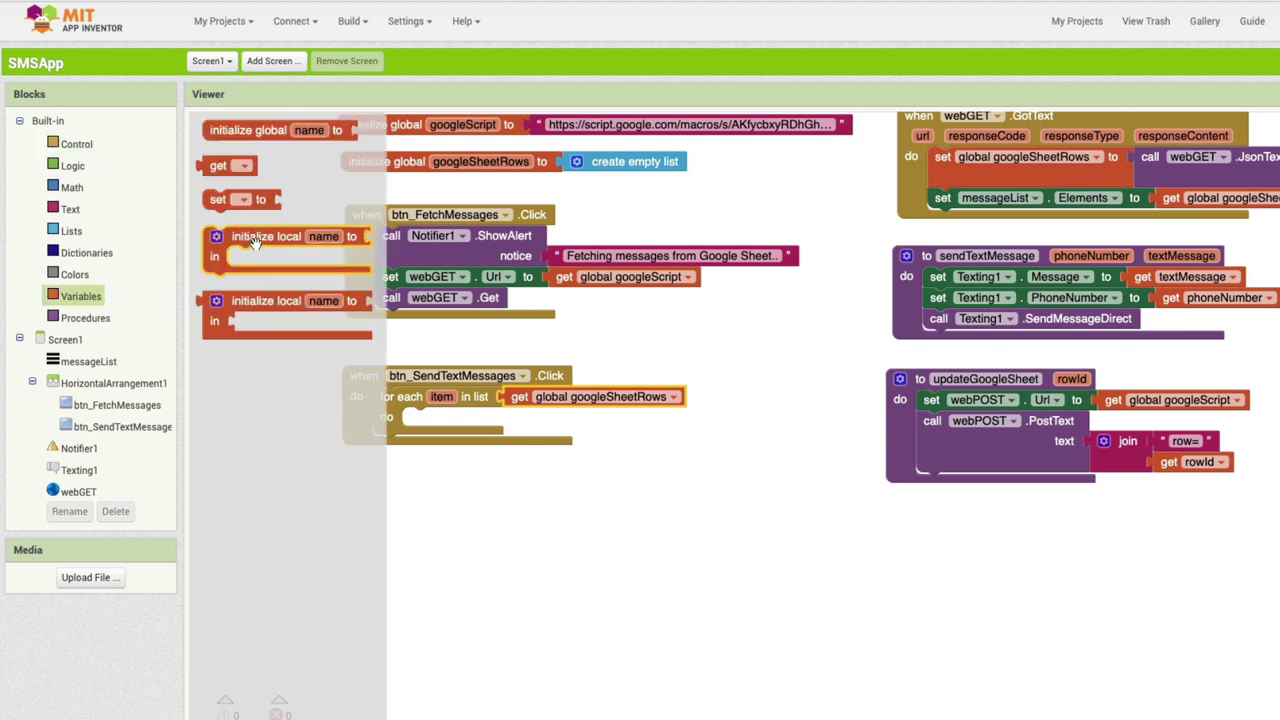
{"action": "mouse_move", "coordinate": [258, 237]}
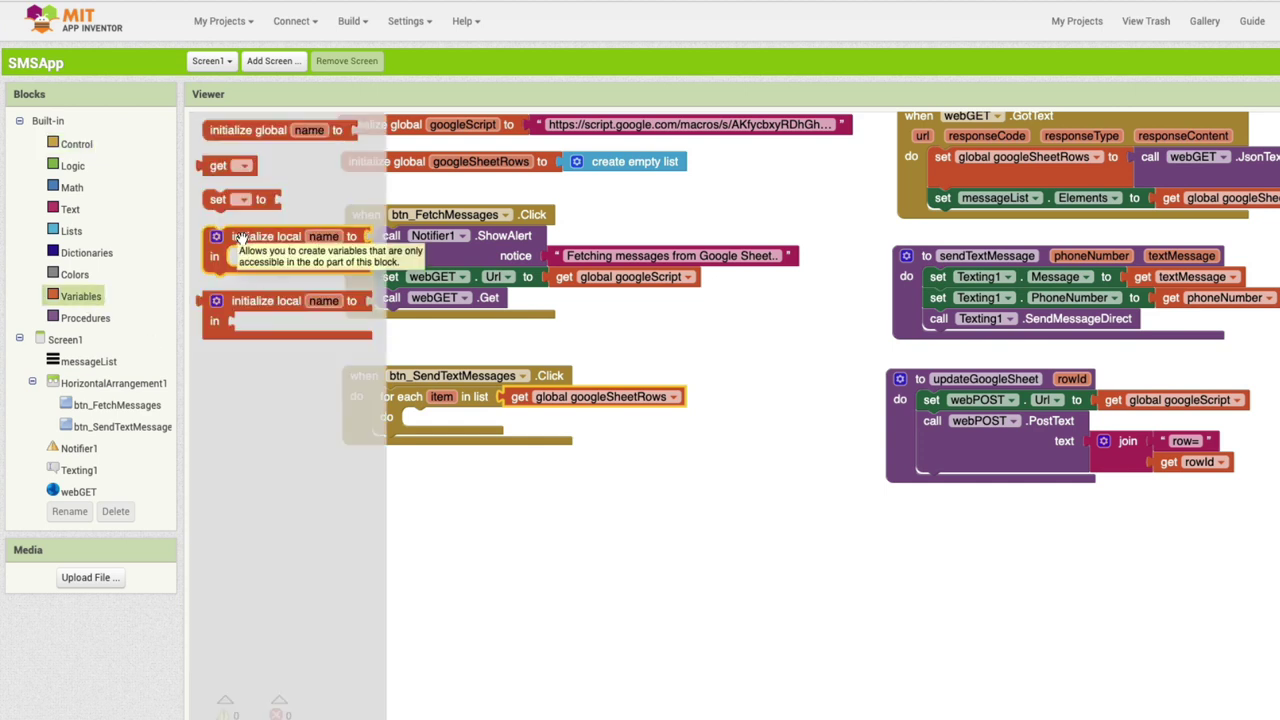
Add a loop local block with three variables named rowNumber, phoneNumber and textMessage
{"action": "left_click_drag", "start_coordinate": [241, 238], "coordinate": [441, 428]}
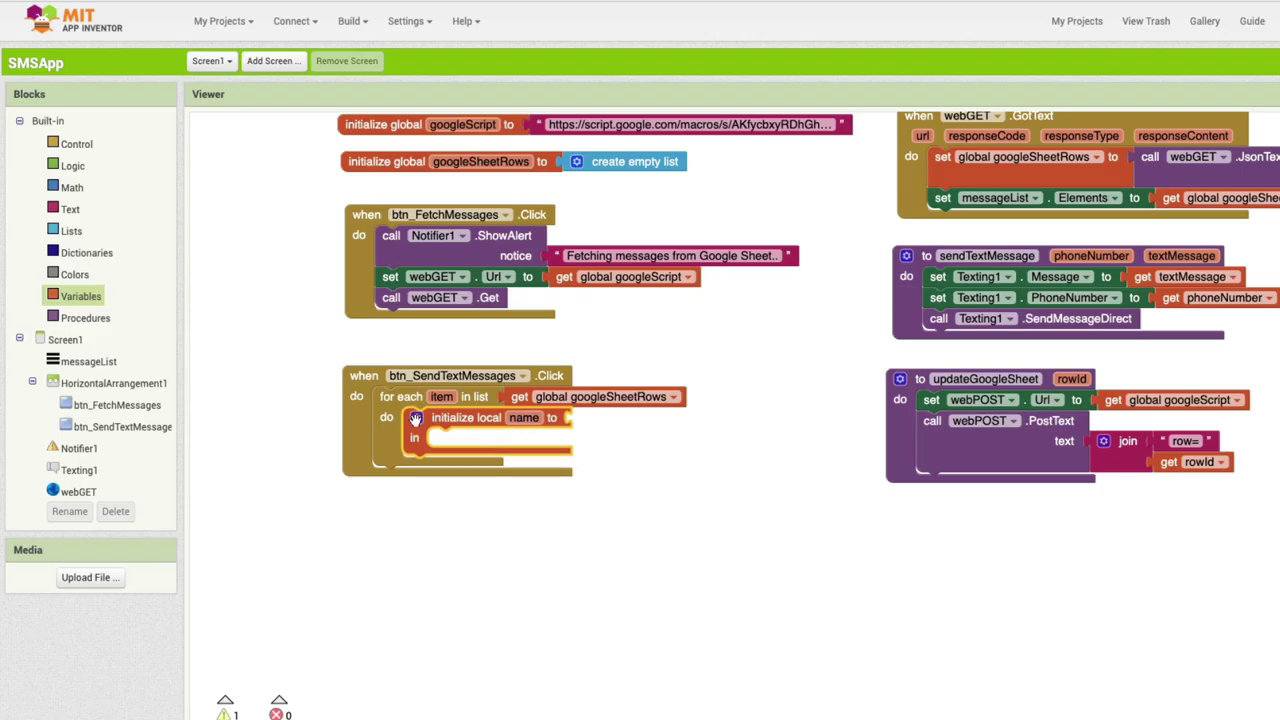
{"action": "left_click", "coordinate": [417, 419]}
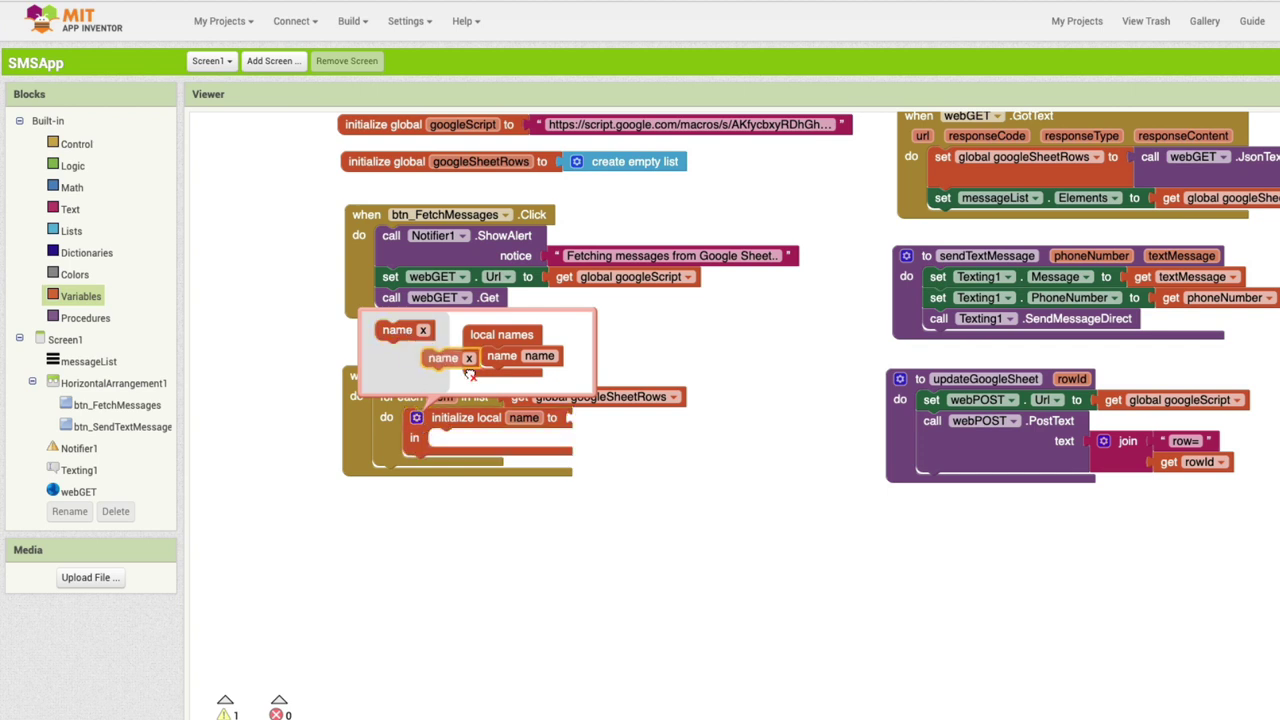
{"action": "left_click_drag", "start_coordinate": [400, 333], "coordinate": [492, 378]}
{"action": "left_click_drag", "start_coordinate": [398, 310], "coordinate": [500, 356]}
{"action": "left_click", "coordinate": [416, 417]}
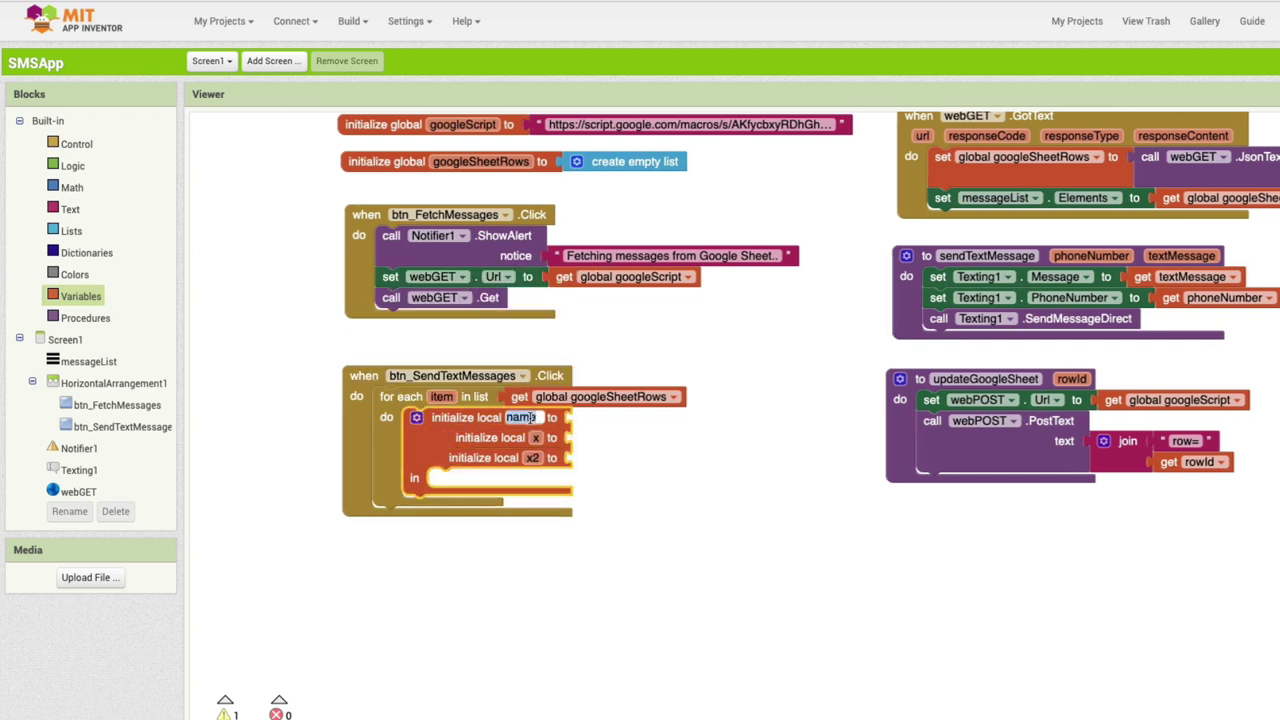
{"action": "left_click", "coordinate": [522, 417]}
{"action": "type", "text": "rowNumber"}
{"action": "left_click", "coordinate": [567, 438]}
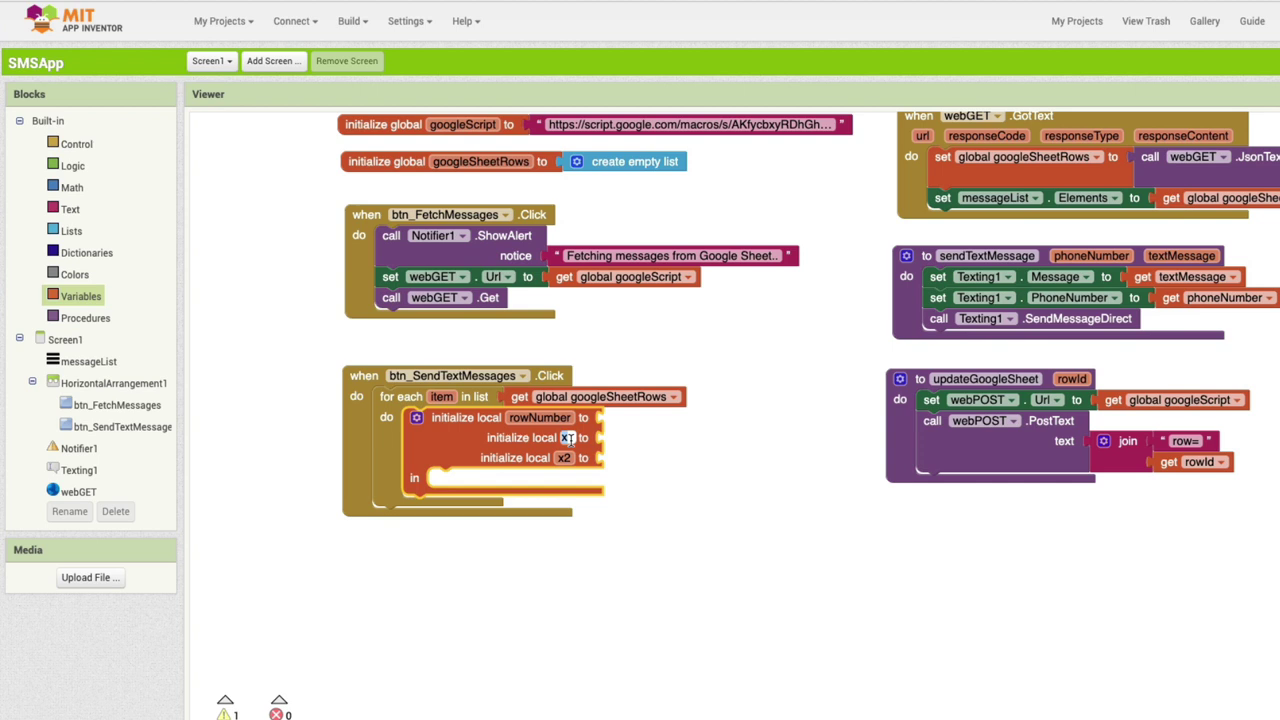
{"action": "type", "text": "phoneNumber"}
{"action": "left_click", "coordinate": [564, 458]}
{"action": "type", "text": "textMessage"}
{"action": "key", "text": "Return"}
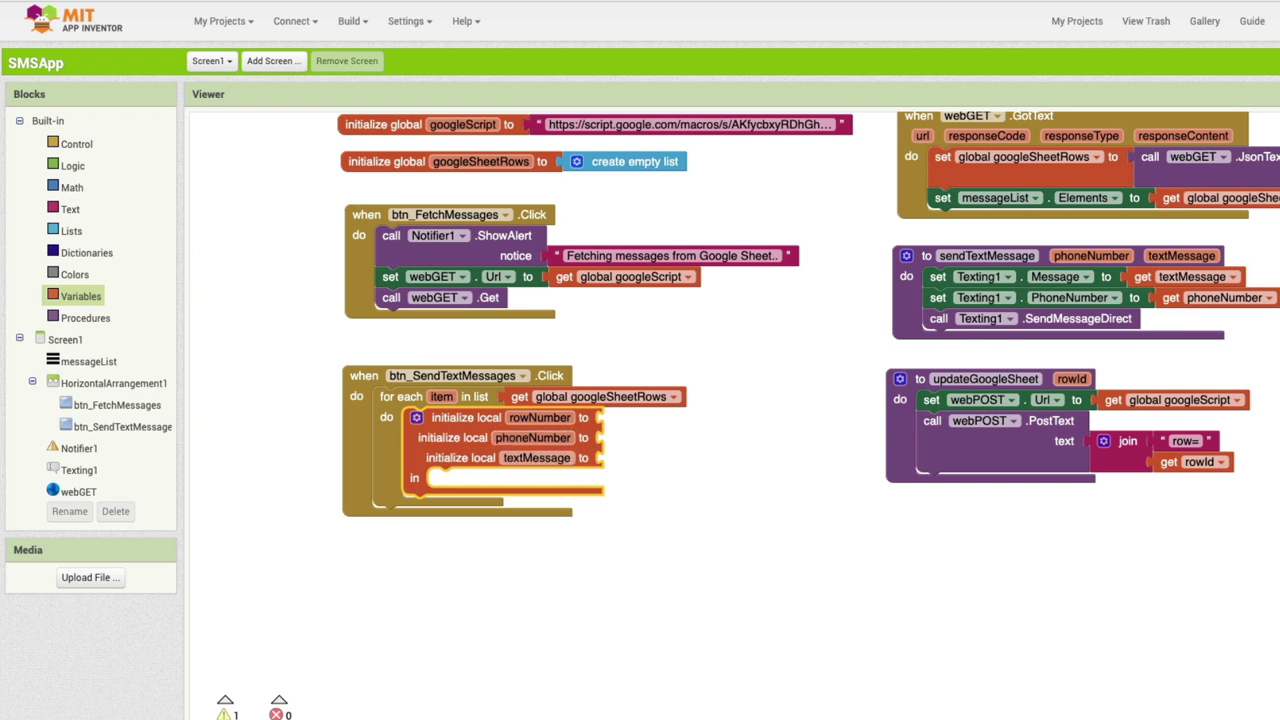
{"action": "left_click", "coordinate": [744, 418]}
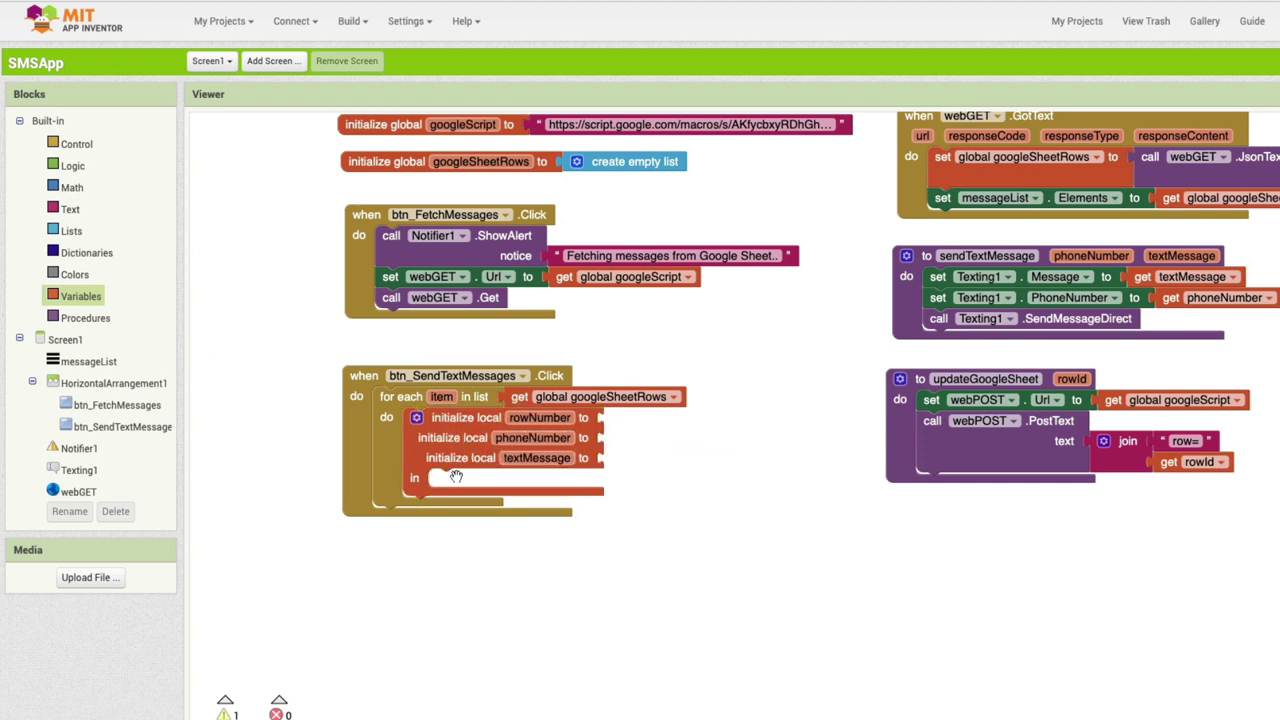
Set rowNumber to 'select list item' of the row item at index 1
{"action": "left_click", "coordinate": [71, 231]}
{"action": "scroll", "coordinate": [385, 293], "scroll_direction": "down", "scroll_amount": 5}
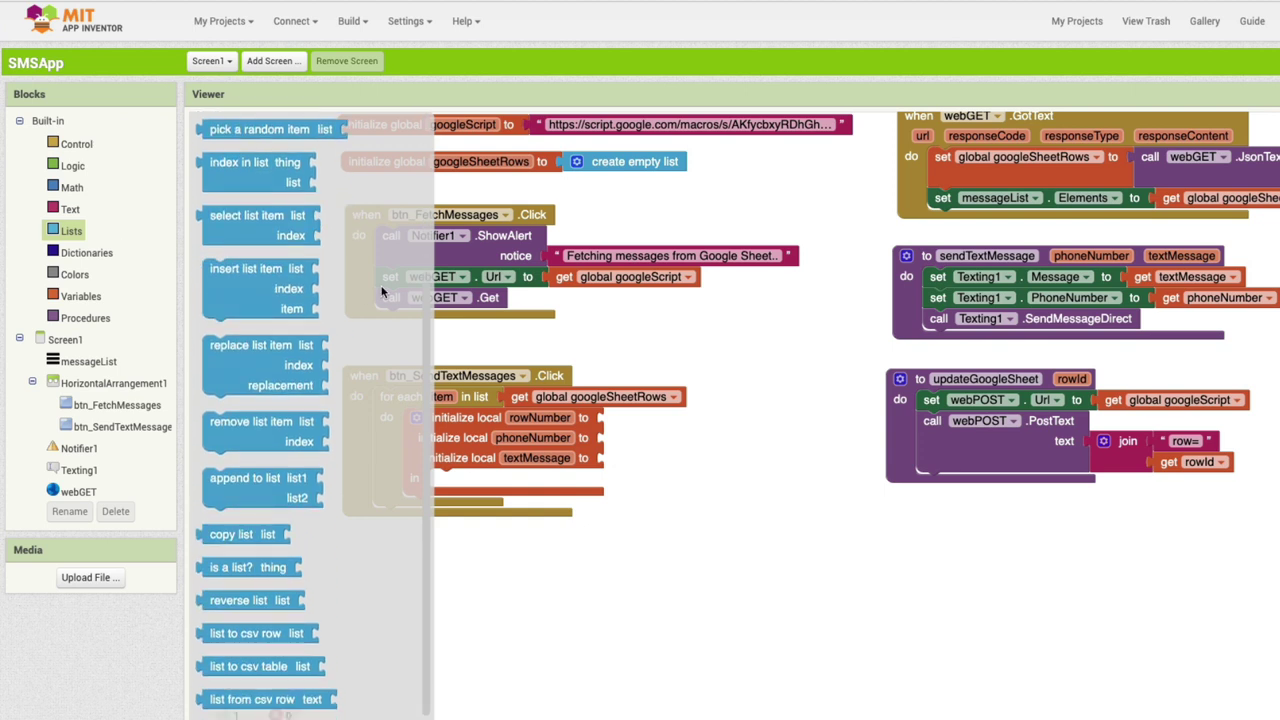
{"action": "left_click_drag", "start_coordinate": [311, 254], "coordinate": [712, 447]}
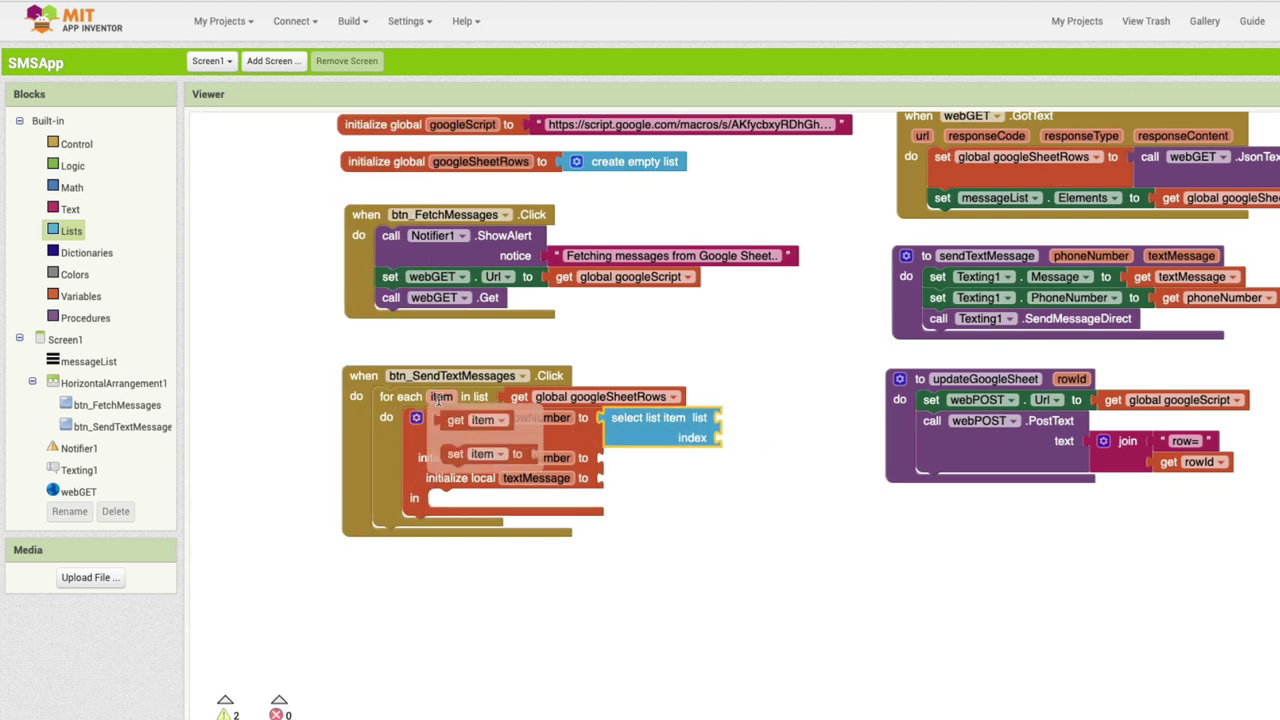
{"action": "left_click_drag", "start_coordinate": [445, 420], "coordinate": [744, 420]}
{"action": "left_click", "coordinate": [72, 187]}
{"action": "scroll", "coordinate": [300, 300], "scroll_direction": "up", "scroll_amount": 5}
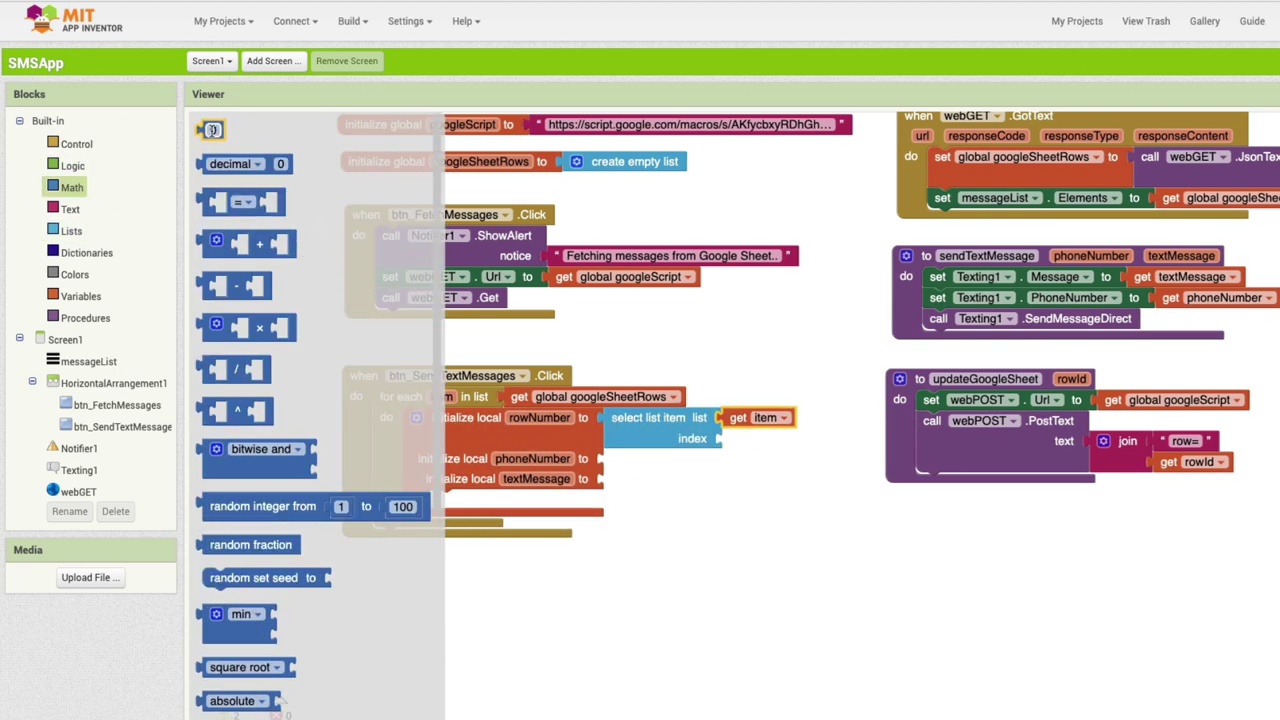
{"action": "mouse_move", "coordinate": [210, 128]}
{"action": "left_mouse_down"}
{"action": "mouse_move", "coordinate": [612, 457]}
{"action": "mouse_move", "coordinate": [735, 438]}
{"action": "left_mouse_up"}
{"action": "left_click", "coordinate": [736, 438]}
{"action": "type", "text": "1"}
Copy the lookup so phoneNumber takes index 2 and textMessage takes index 3
{"action": "left_click", "coordinate": [650, 418]}
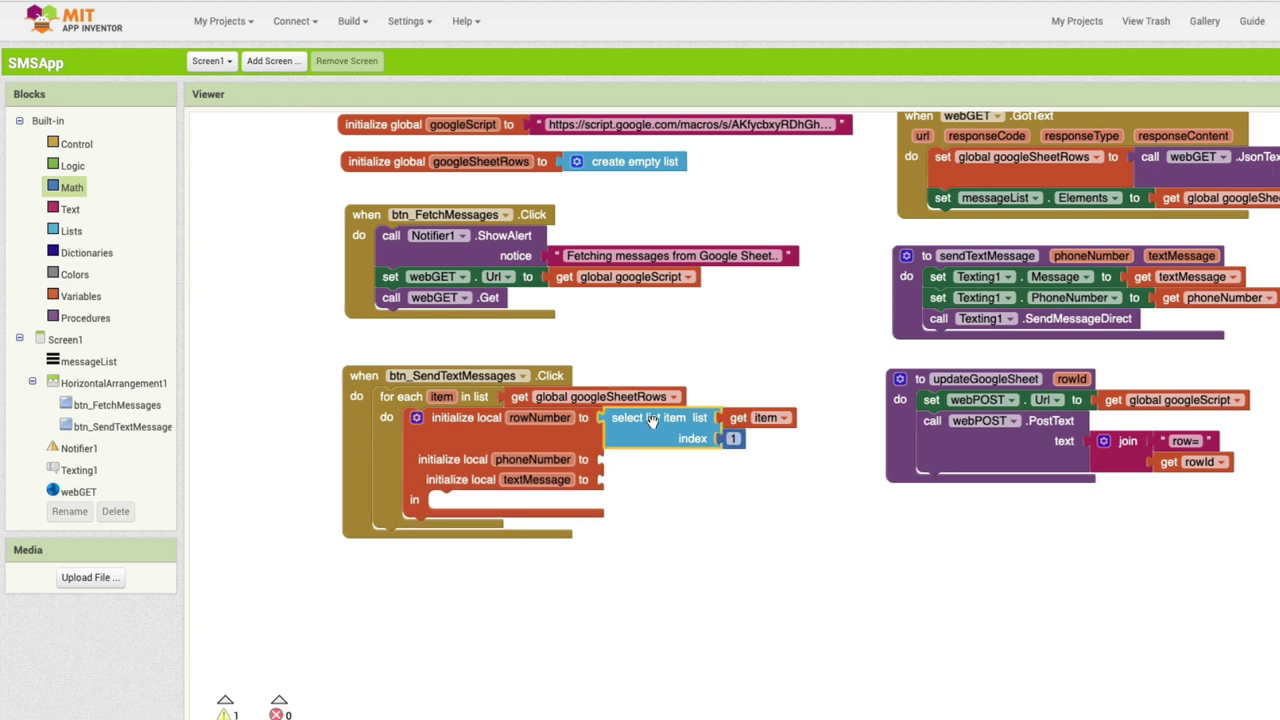
{"action": "key", "text": "ctrl+c"}
{"action": "key", "text": "ctrl+v"}
{"action": "mouse_move", "coordinate": [664, 465]}
{"action": "left_mouse_down"}
{"action": "mouse_move", "coordinate": [650, 470]}
{"action": "mouse_move", "coordinate": [650, 521]}
{"action": "left_mouse_up"}
{"action": "left_click", "coordinate": [733, 480]}
{"action": "type", "text": "2"}
{"action": "left_click", "coordinate": [650, 460]}
{"action": "key", "text": "ctrl+c"}
{"action": "key", "text": "ctrl+v"}
{"action": "left_click", "coordinate": [733, 522]}
{"action": "type", "text": "3"}
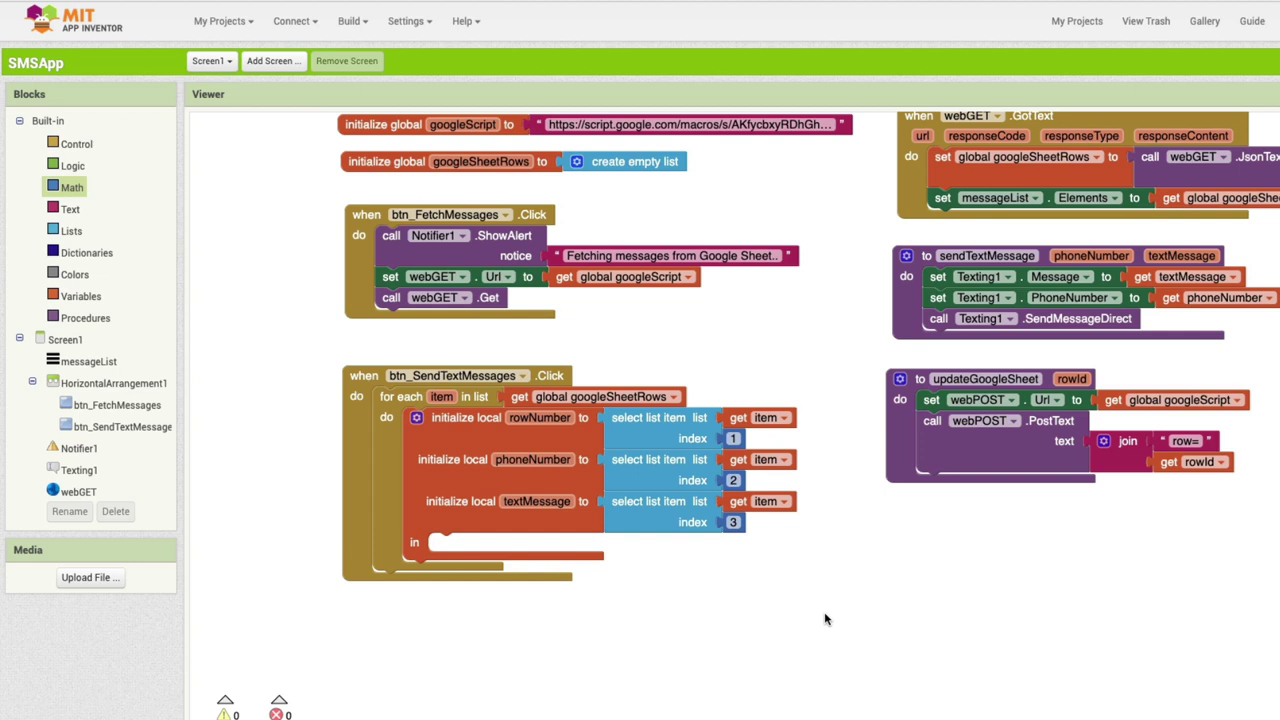
Add Notifier1.ShowAlert in the loop, joining 'Sending text to' with get phoneNumber
{"action": "left_click", "coordinate": [78, 448]}
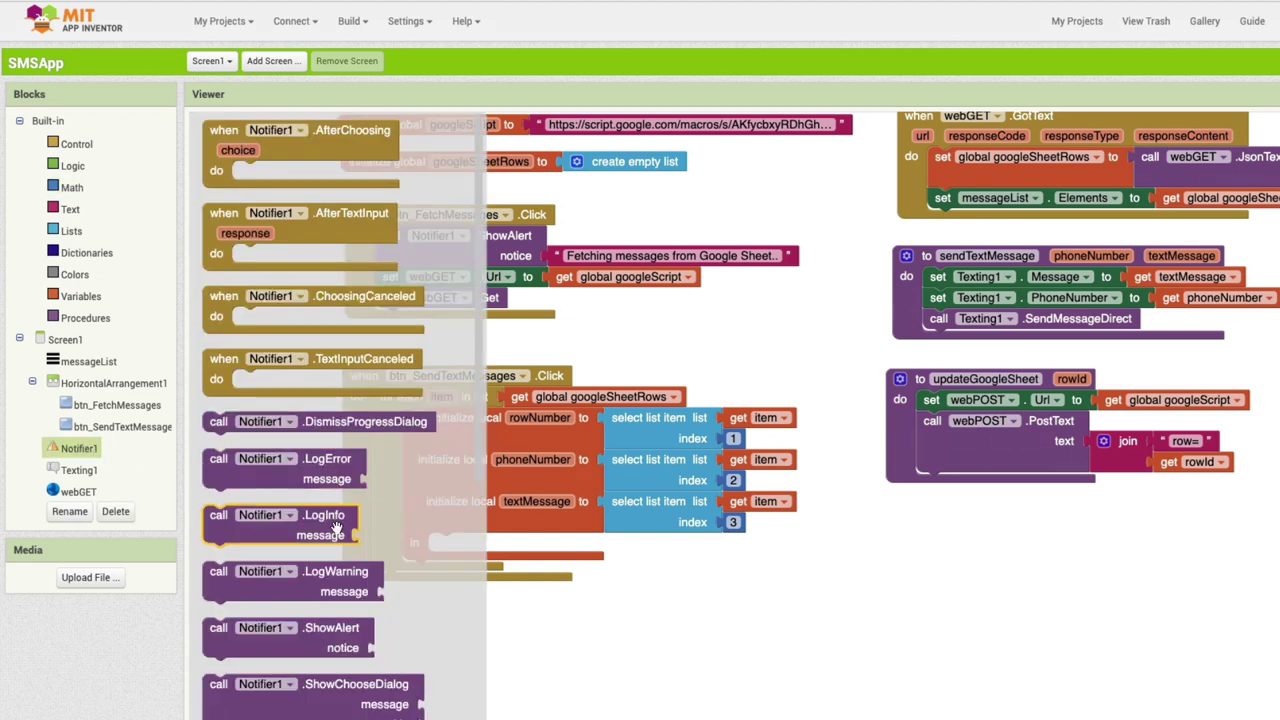
{"action": "scroll", "coordinate": [330, 525], "scroll_direction": "down", "scroll_amount": 3}
{"action": "left_click_drag", "start_coordinate": [333, 530], "coordinate": [560, 560]}
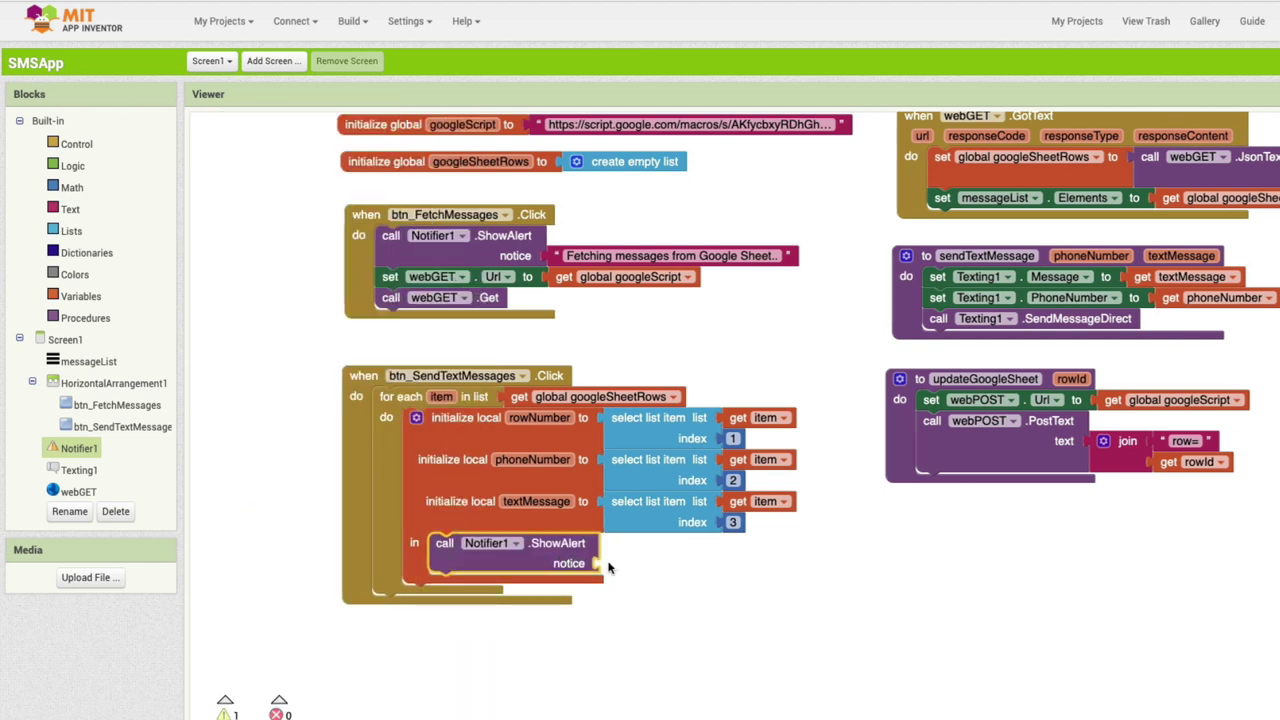
{"action": "left_click", "coordinate": [70, 209]}
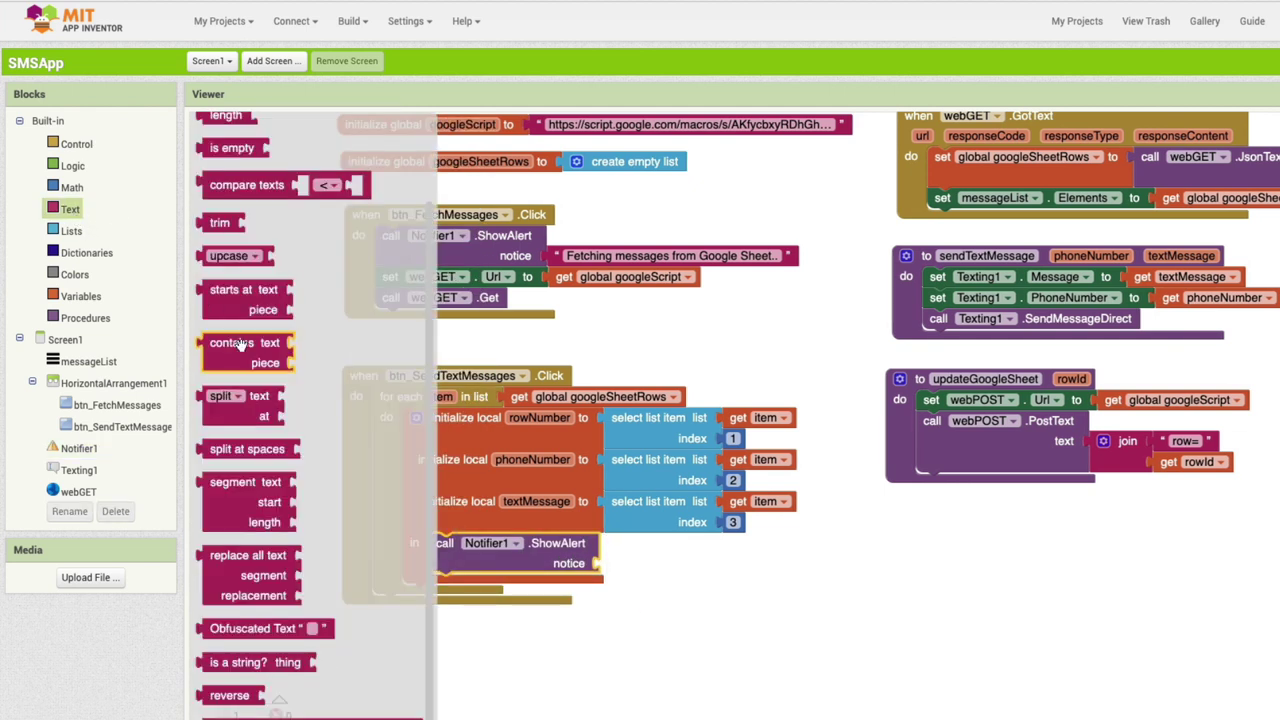
{"action": "left_click_drag", "start_coordinate": [235, 164], "coordinate": [636, 564]}
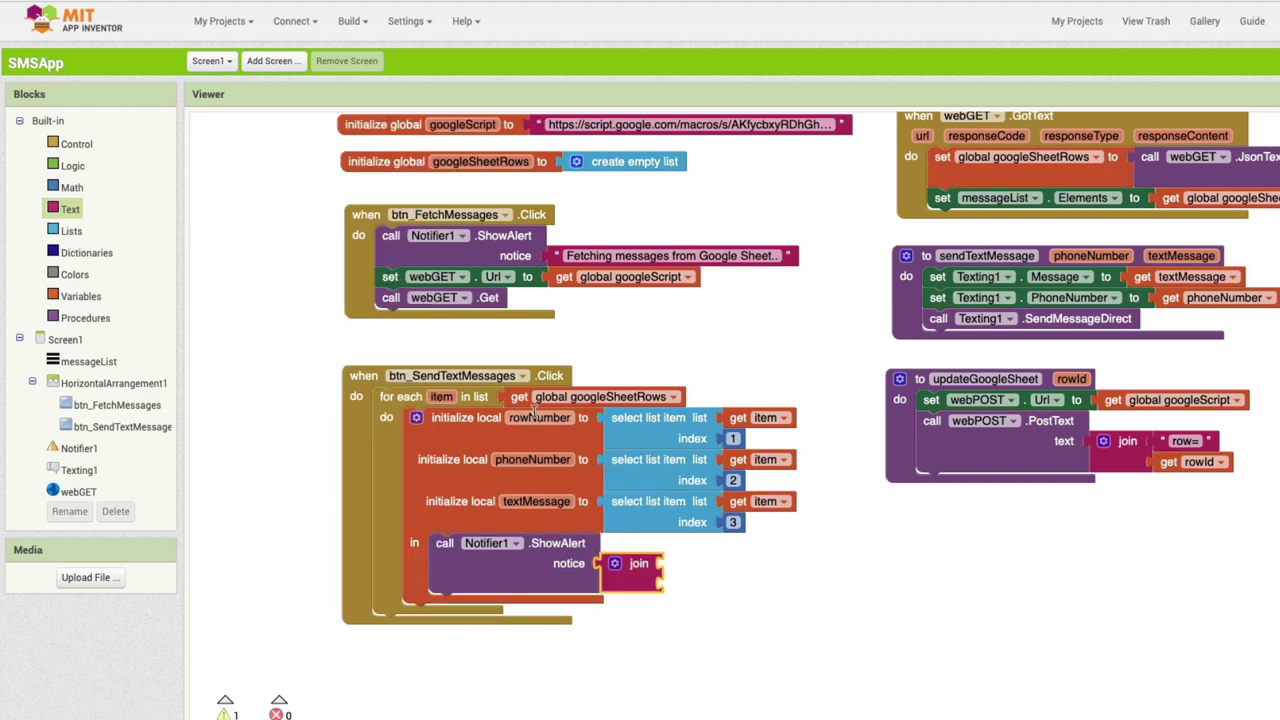
{"action": "left_click", "coordinate": [70, 209]}
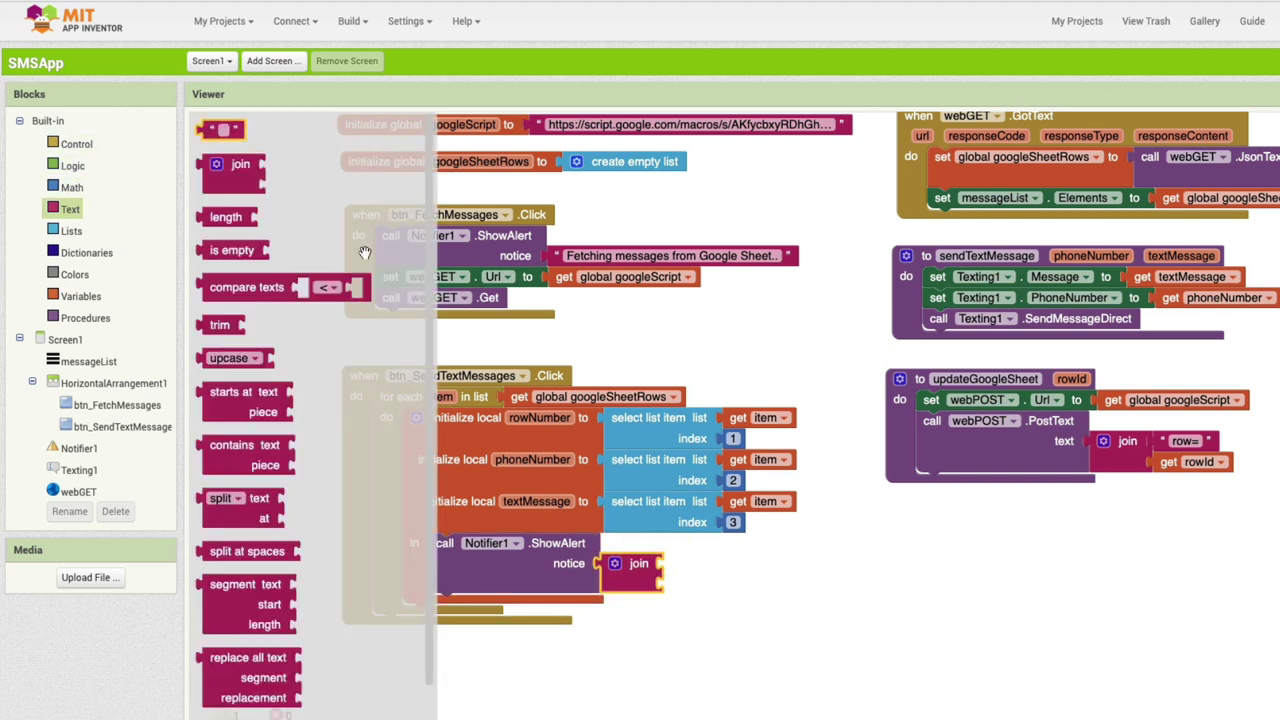
{"action": "left_click_drag", "start_coordinate": [205, 134], "coordinate": [670, 569]}
{"action": "left_click", "coordinate": [684, 568]}
{"action": "type", "text": "Sending "}
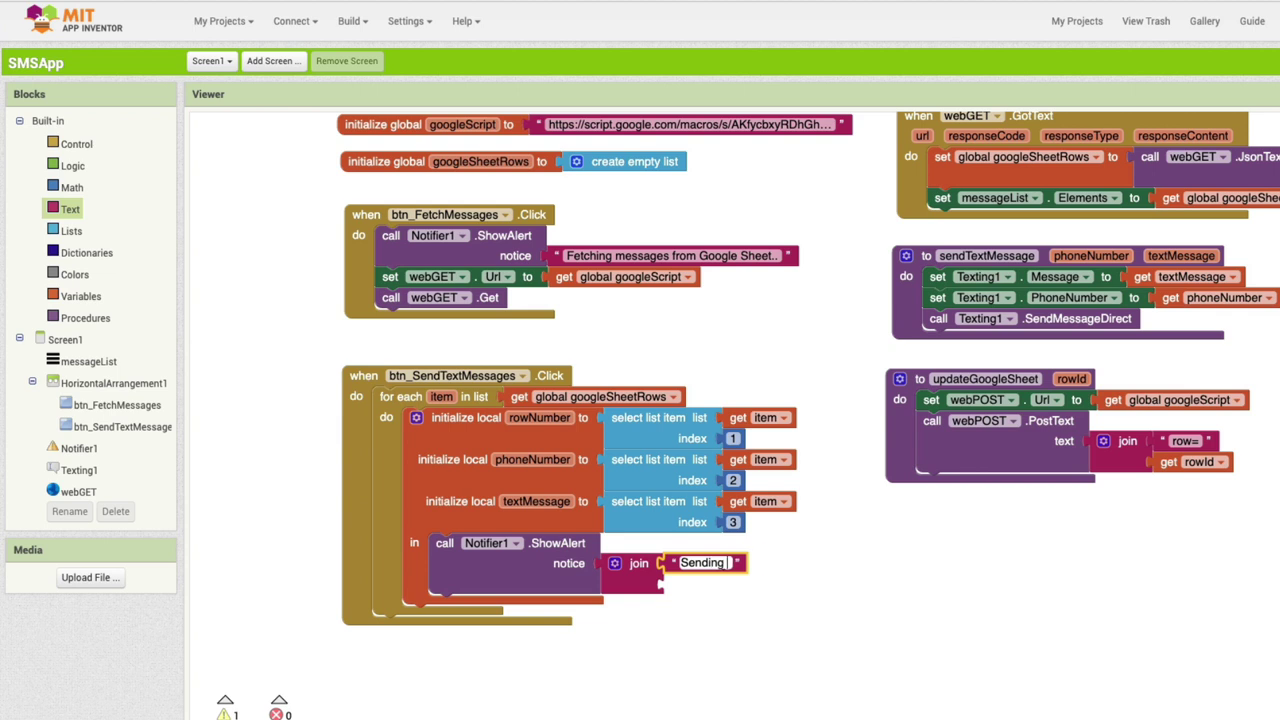
{"action": "type", "text": "text t"}
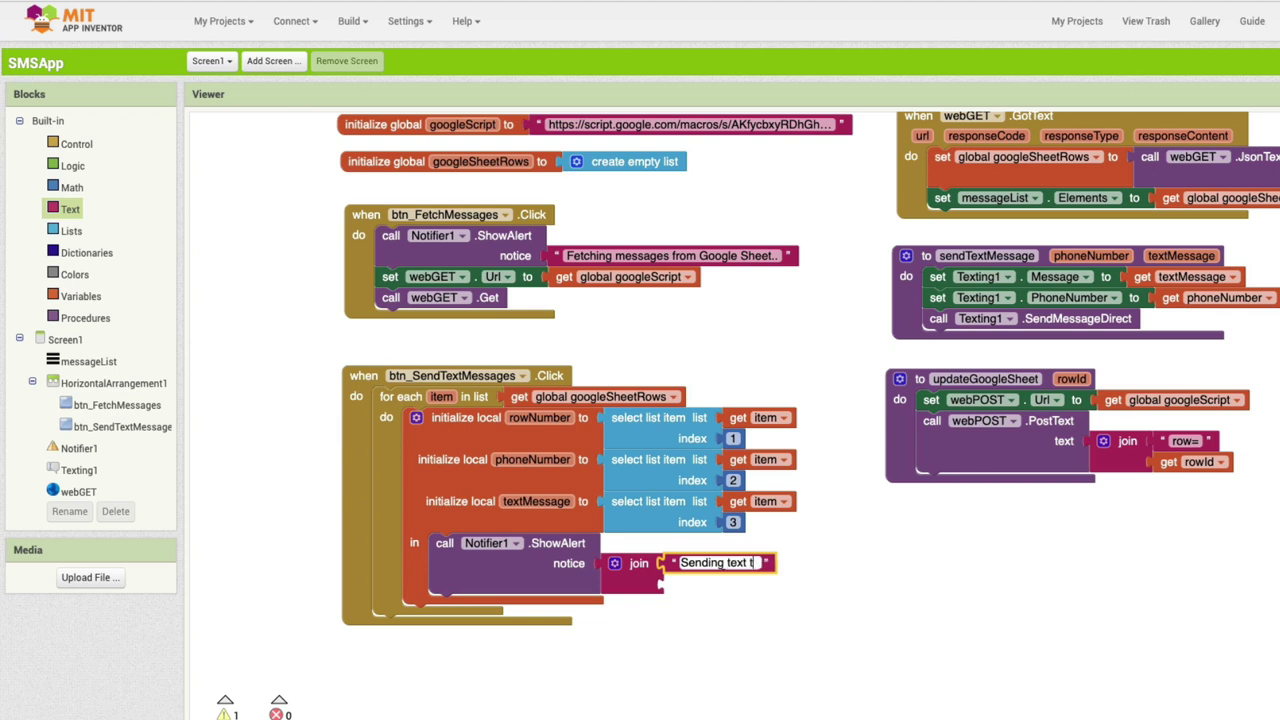
{"action": "type", "text": "o"}
{"action": "mouse_move", "coordinate": [585, 470]}
{"action": "left_mouse_down"}
{"action": "mouse_move", "coordinate": [703, 597]}
{"action": "mouse_move", "coordinate": [685, 588]}
{"action": "left_mouse_up"}
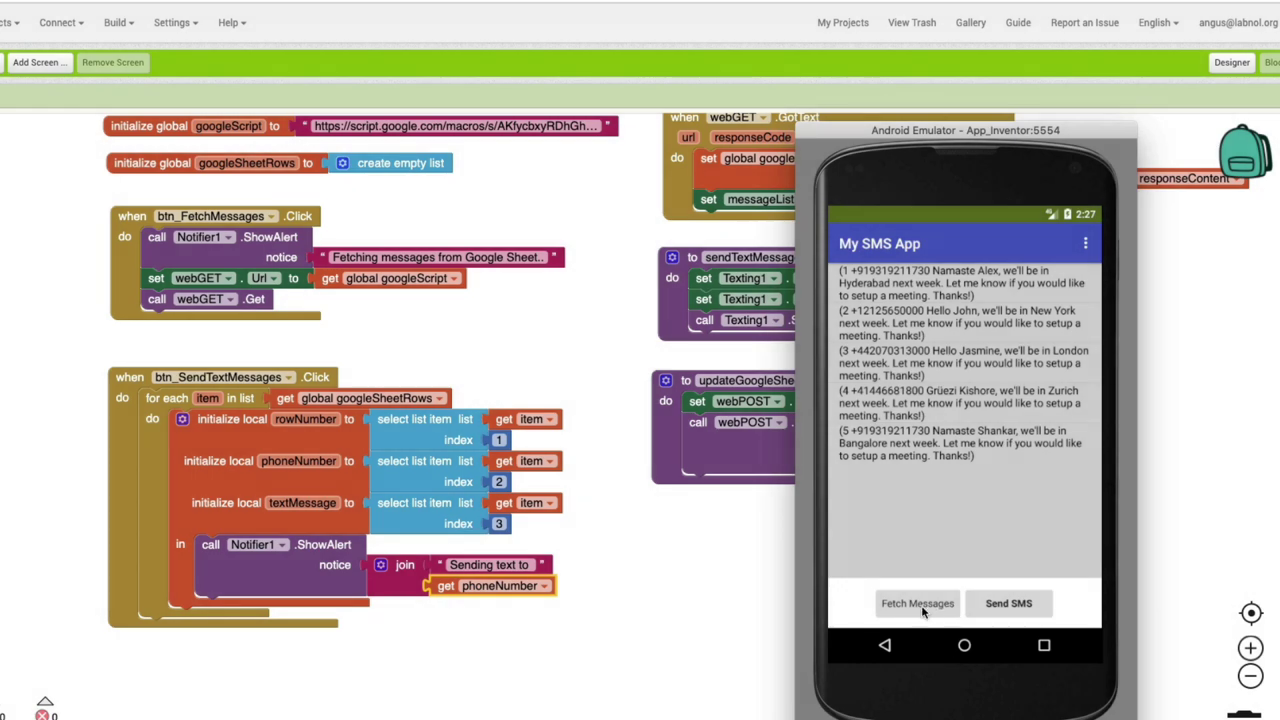
In the emulated app, fetch the sheet's messages and then send the SMS messages
{"action": "left_click", "coordinate": [921, 605]}
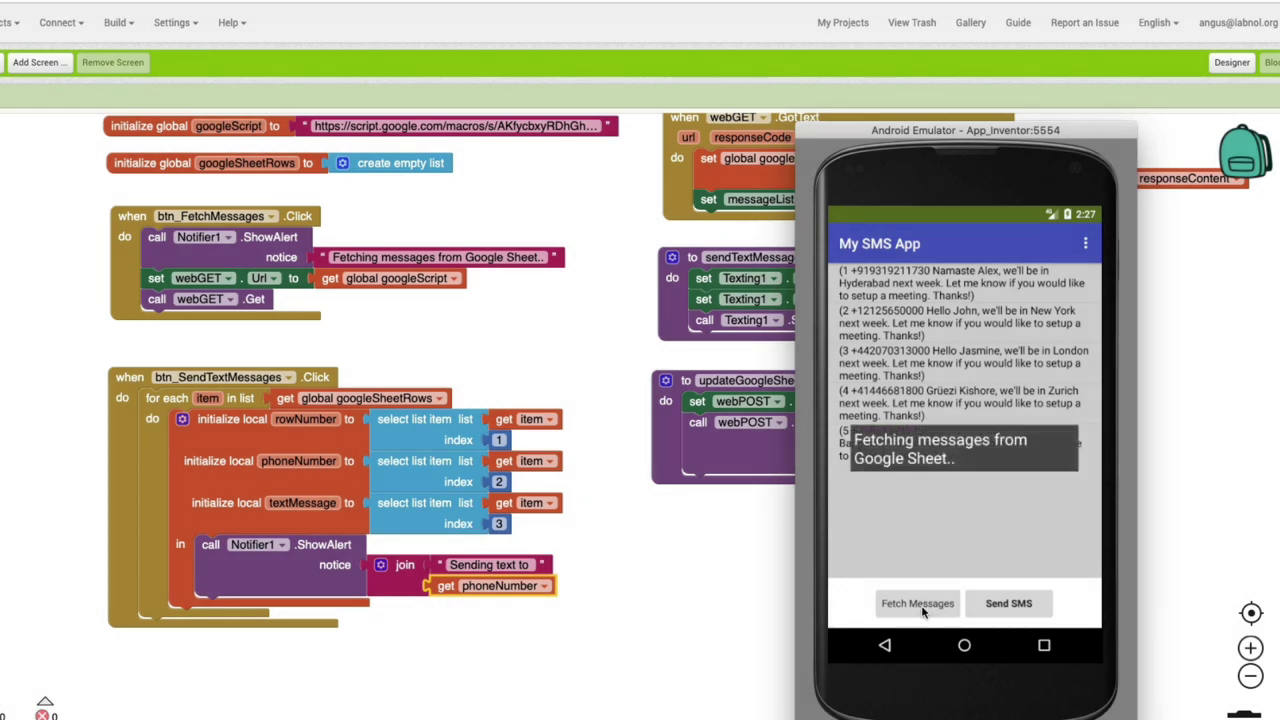
{"action": "left_click", "coordinate": [995, 614]}
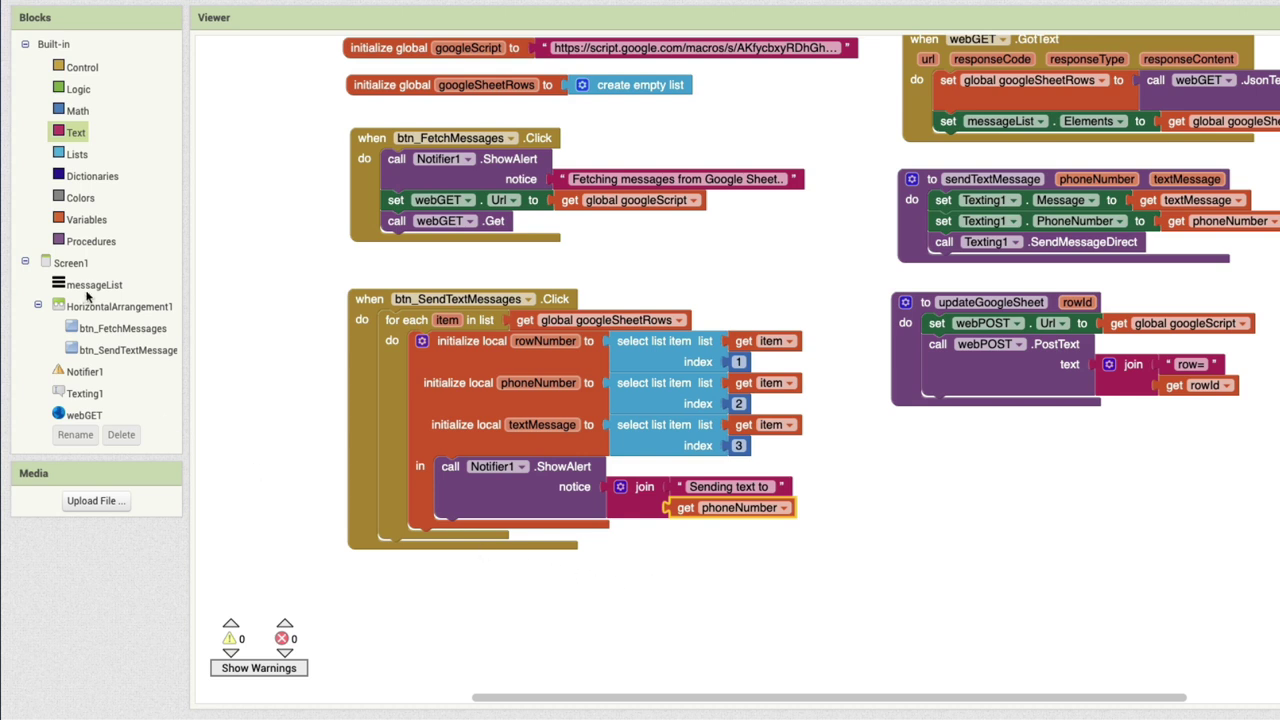
Call sendTextMessage after the alert, passing phoneNumber and textMessage
{"action": "left_click", "coordinate": [90, 244]}
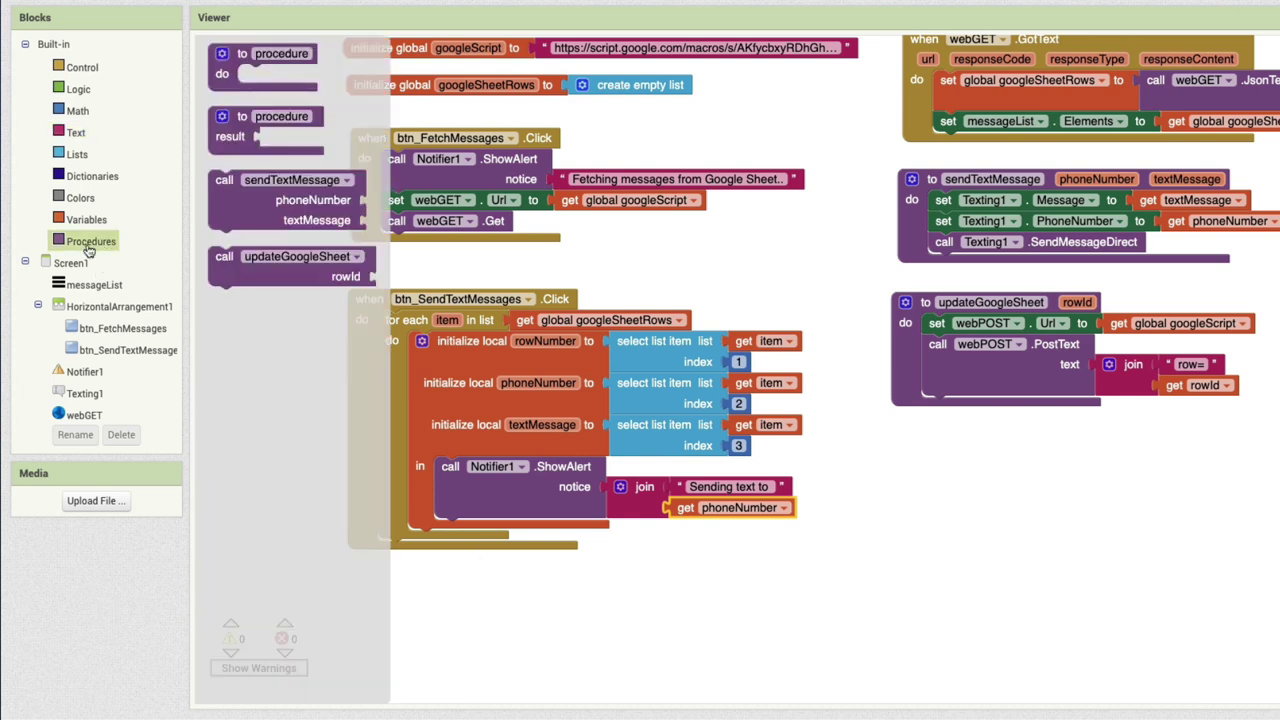
{"action": "left_click", "coordinate": [231, 196]}
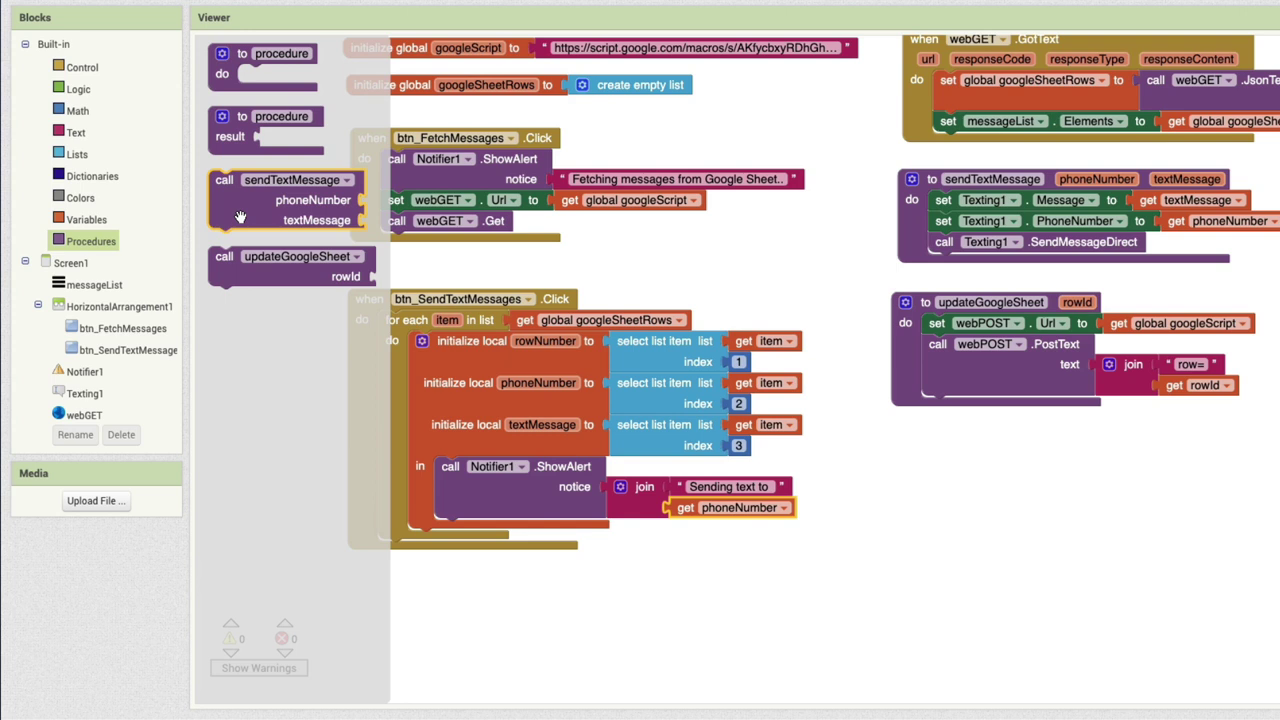
{"action": "left_click_drag", "start_coordinate": [245, 206], "coordinate": [473, 550]}
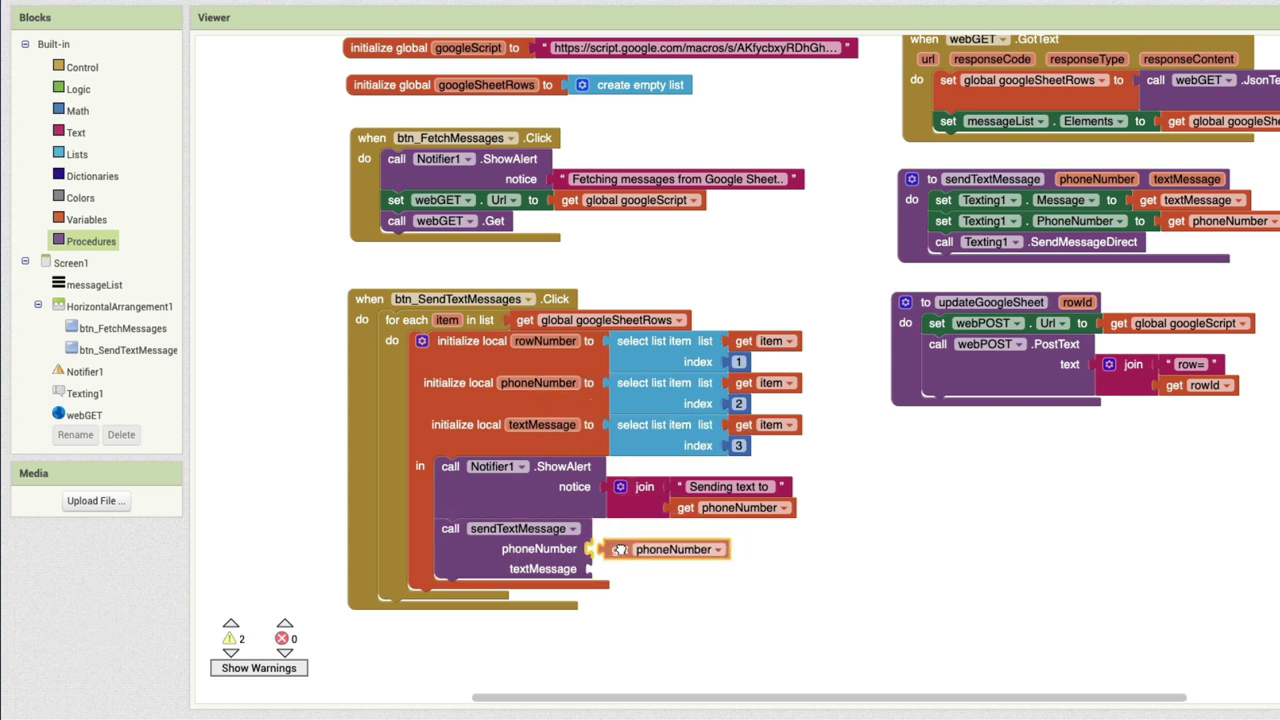
{"action": "left_click_drag", "start_coordinate": [603, 393], "coordinate": [607, 548]}
{"action": "left_click_drag", "start_coordinate": [603, 435], "coordinate": [612, 576]}
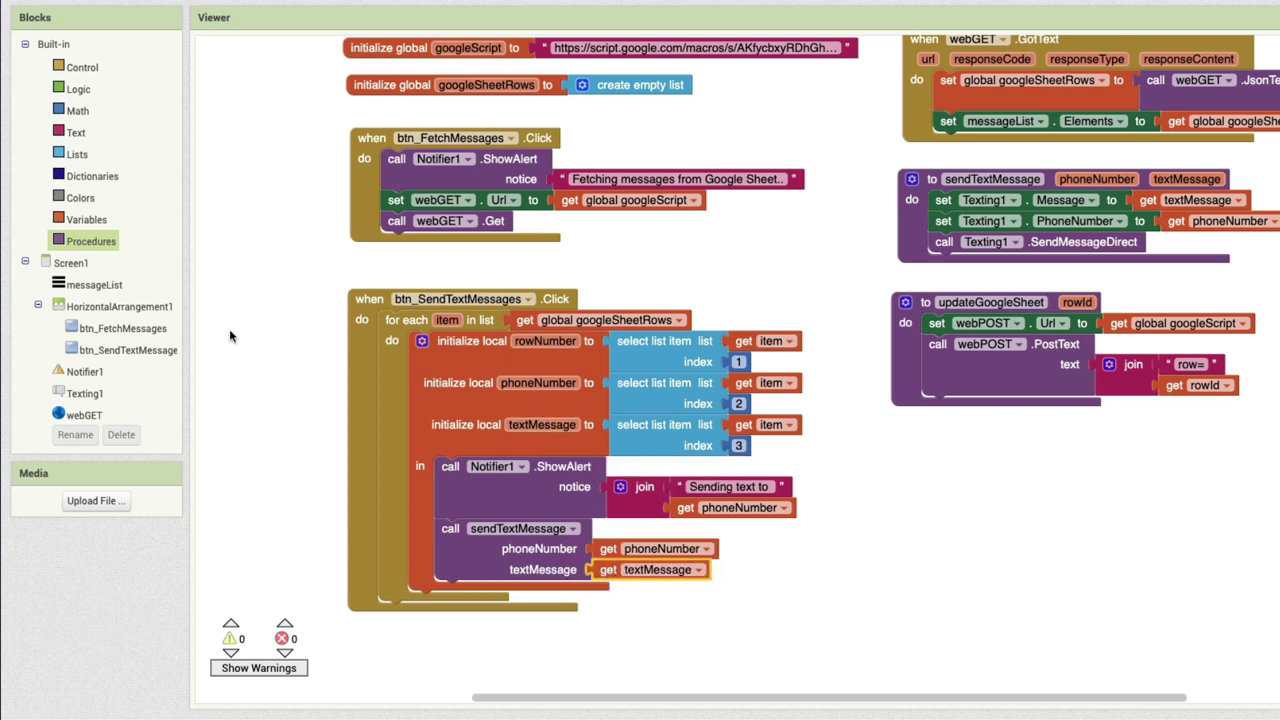
Call updateGoogleSheet after sending, passing rowNumber as the rowId
{"action": "left_click", "coordinate": [112, 243]}
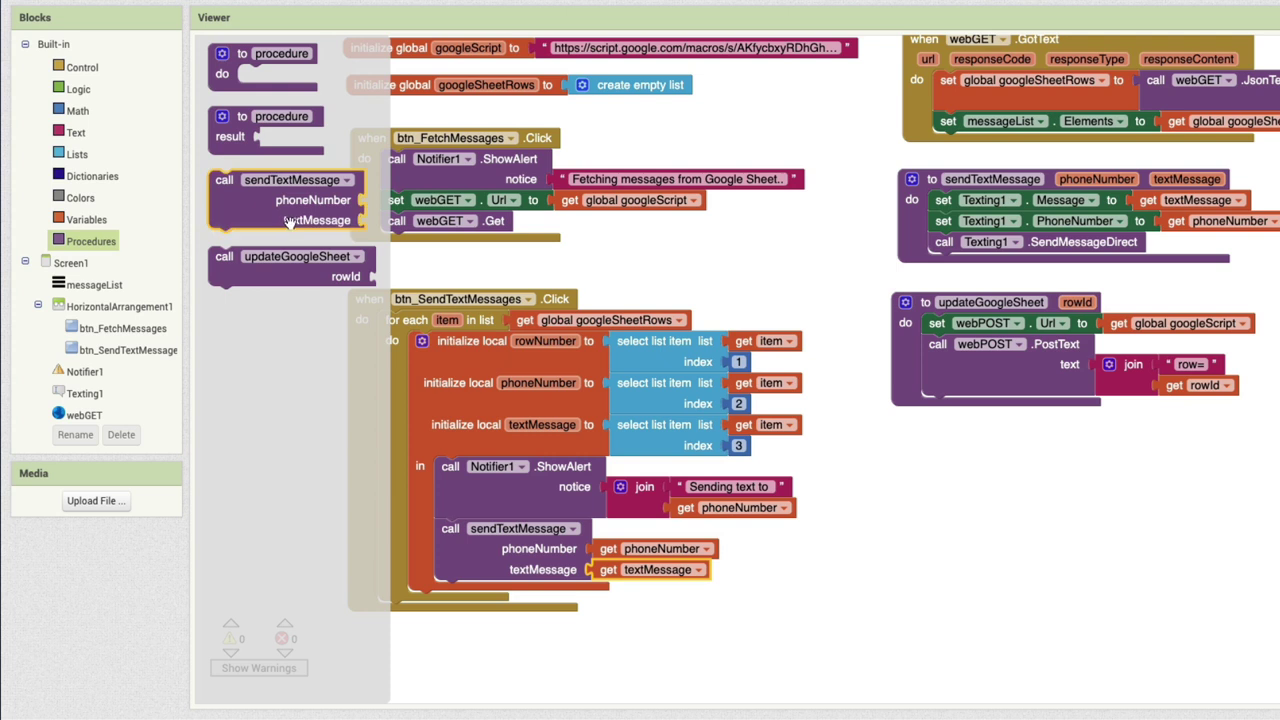
{"action": "left_click_drag", "start_coordinate": [282, 273], "coordinate": [504, 606]}
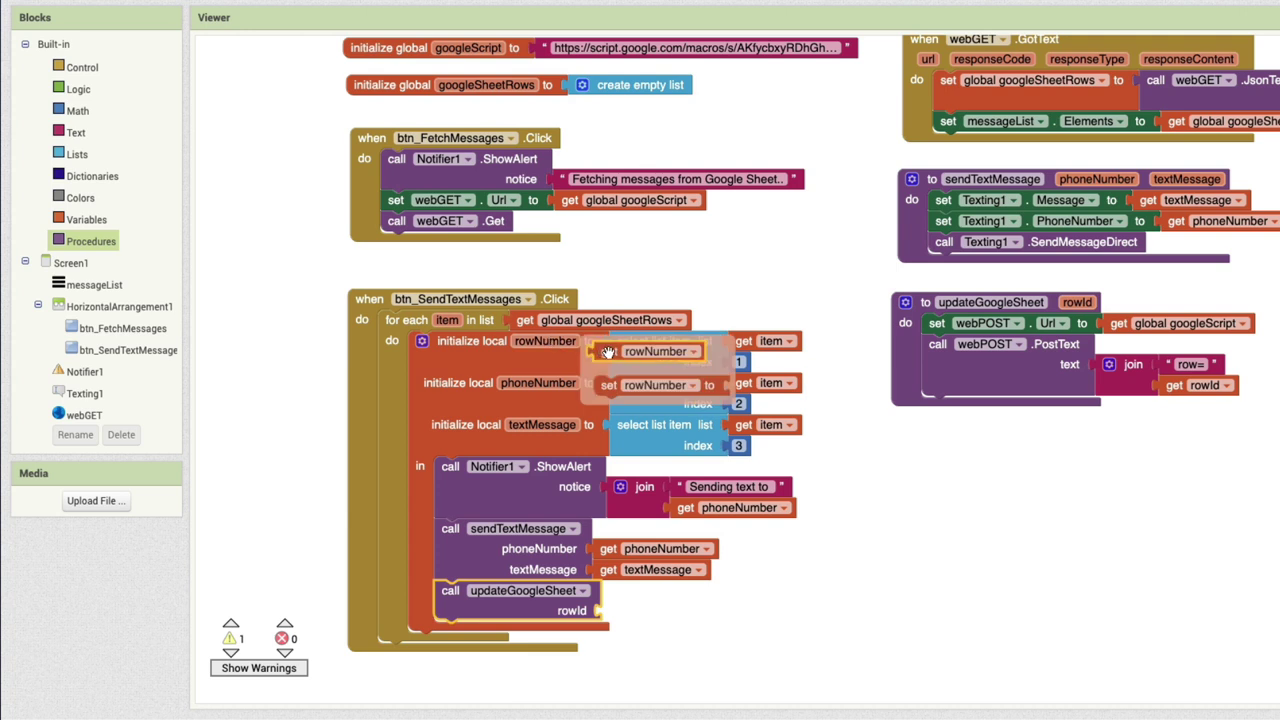
{"action": "left_click_drag", "start_coordinate": [612, 350], "coordinate": [612, 437]}
{"action": "left_click_drag", "start_coordinate": [619, 541], "coordinate": [612, 612]}
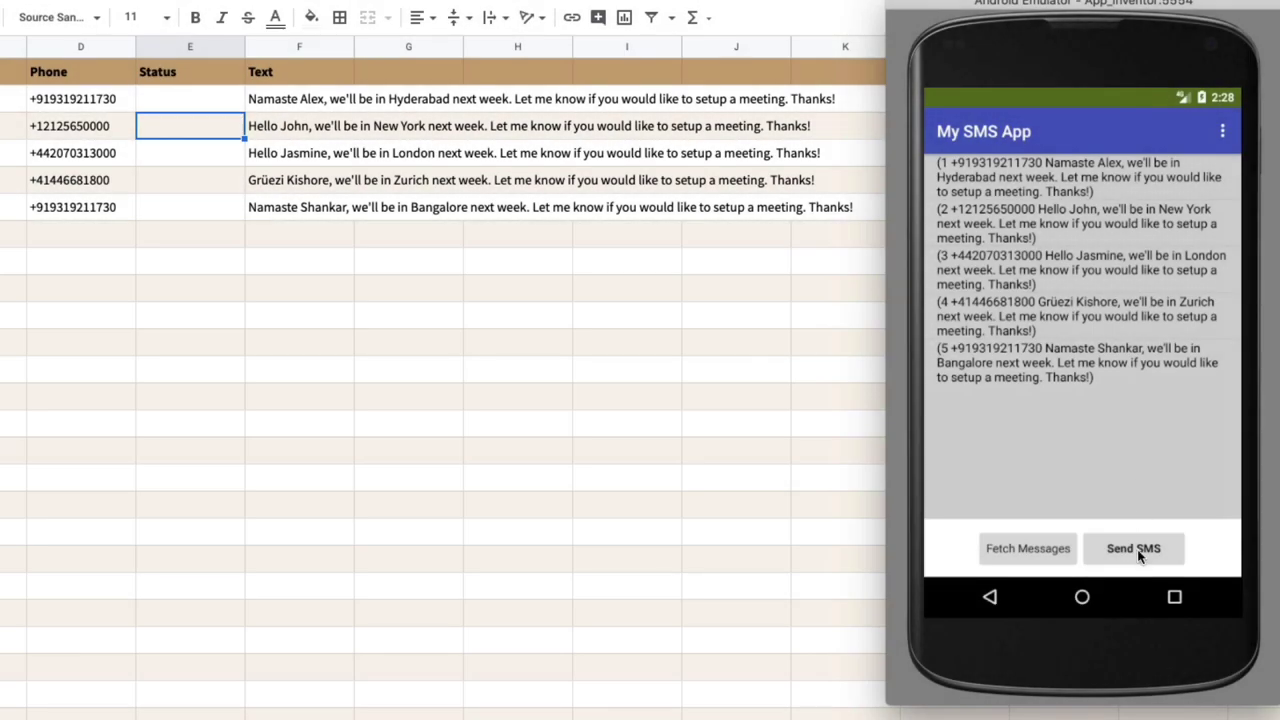
Send the SMS from the emulator so every sheet row's Status becomes 'SMS Sent'
{"action": "left_click", "coordinate": [1137, 549]}
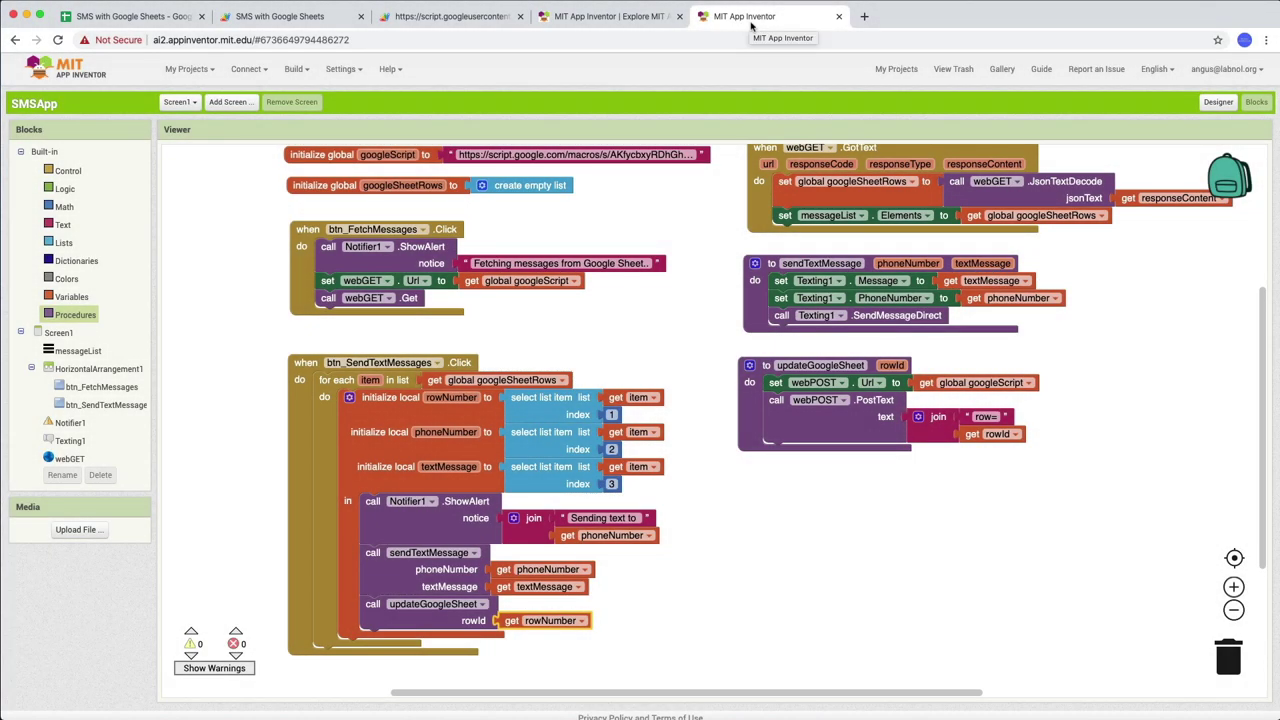
Build SMSApp as an .apk file saved to the computer
{"action": "left_click", "coordinate": [294, 69]}
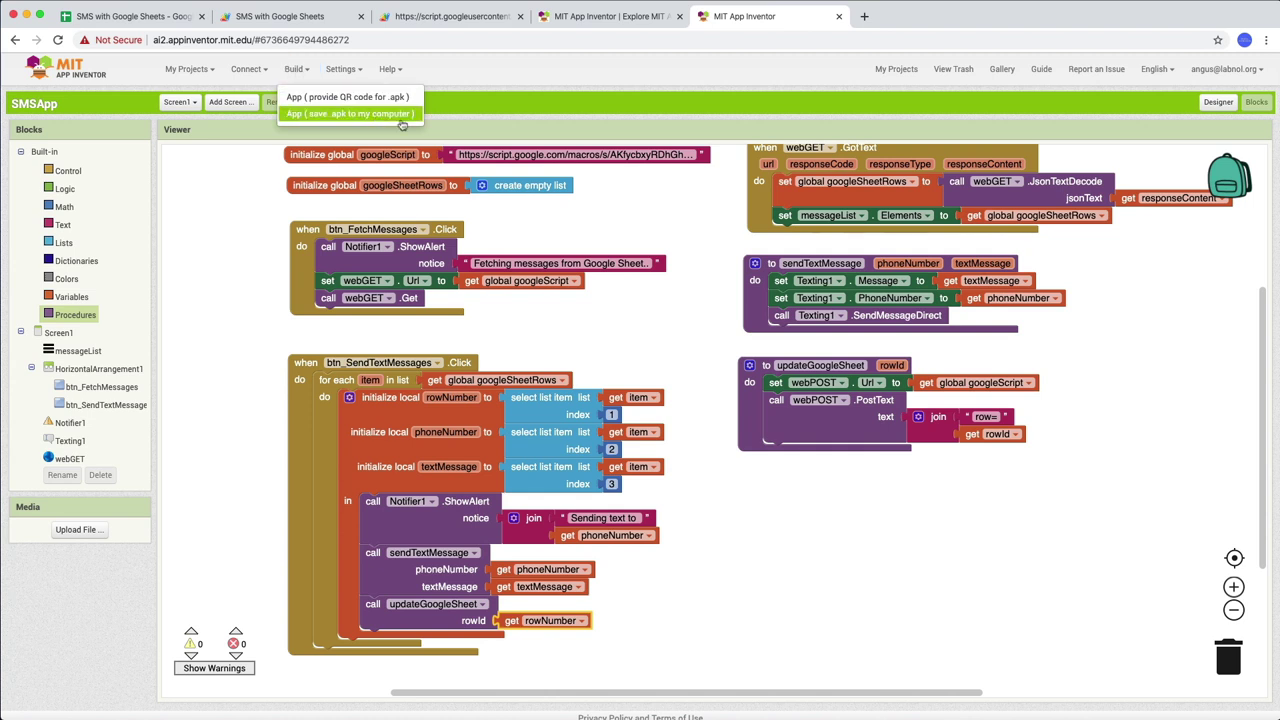
{"action": "left_click", "coordinate": [400, 116]}
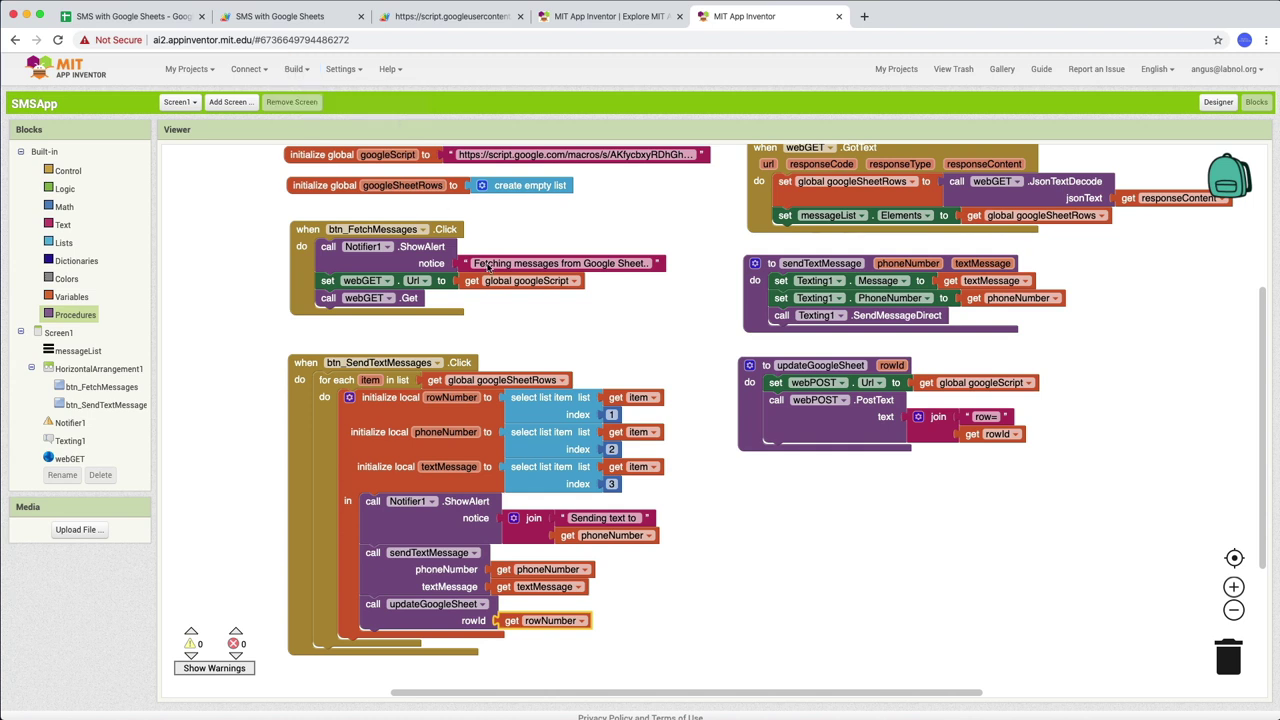